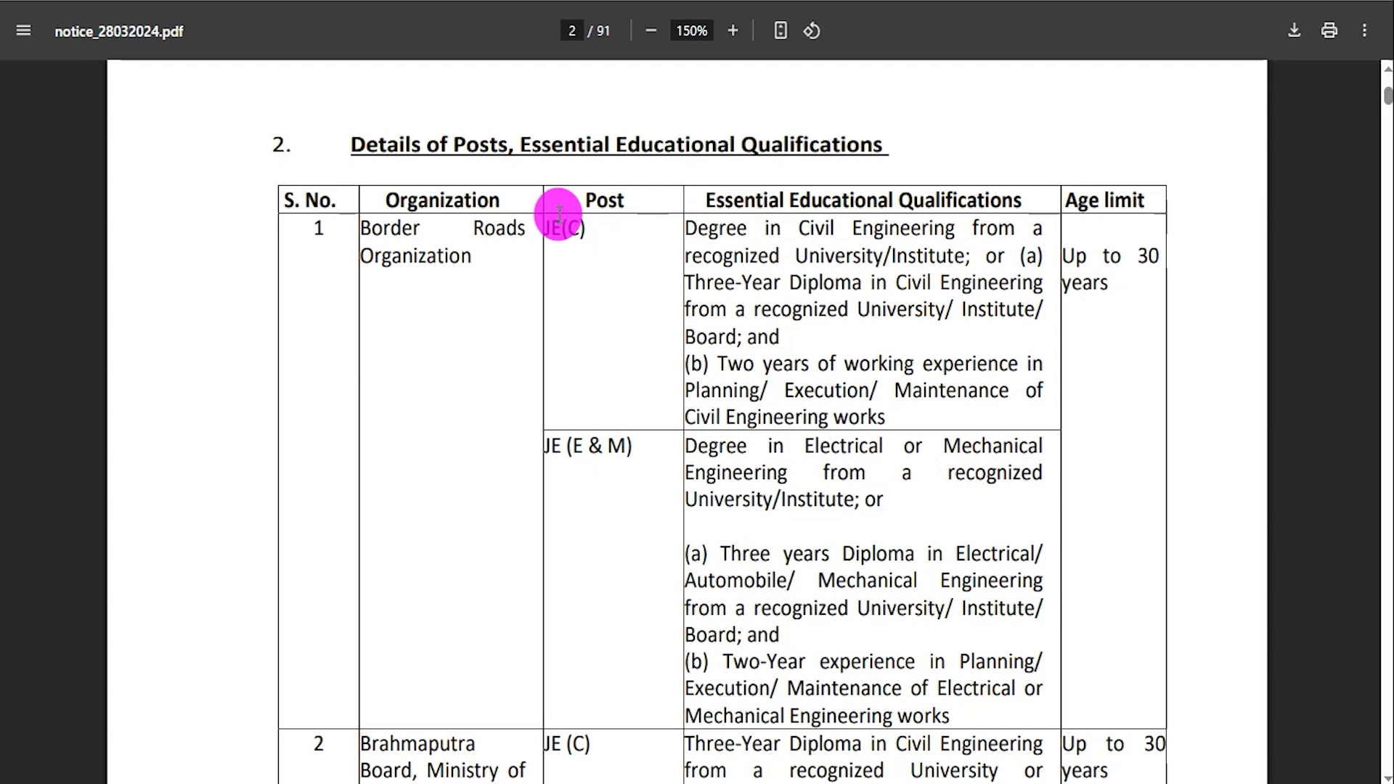
Highlight the table headings and the JE (E & M) degree and diploma requirements in the notice's qualifications table.
drag(364, 196, 786, 256)
drag(685, 446, 795, 581)
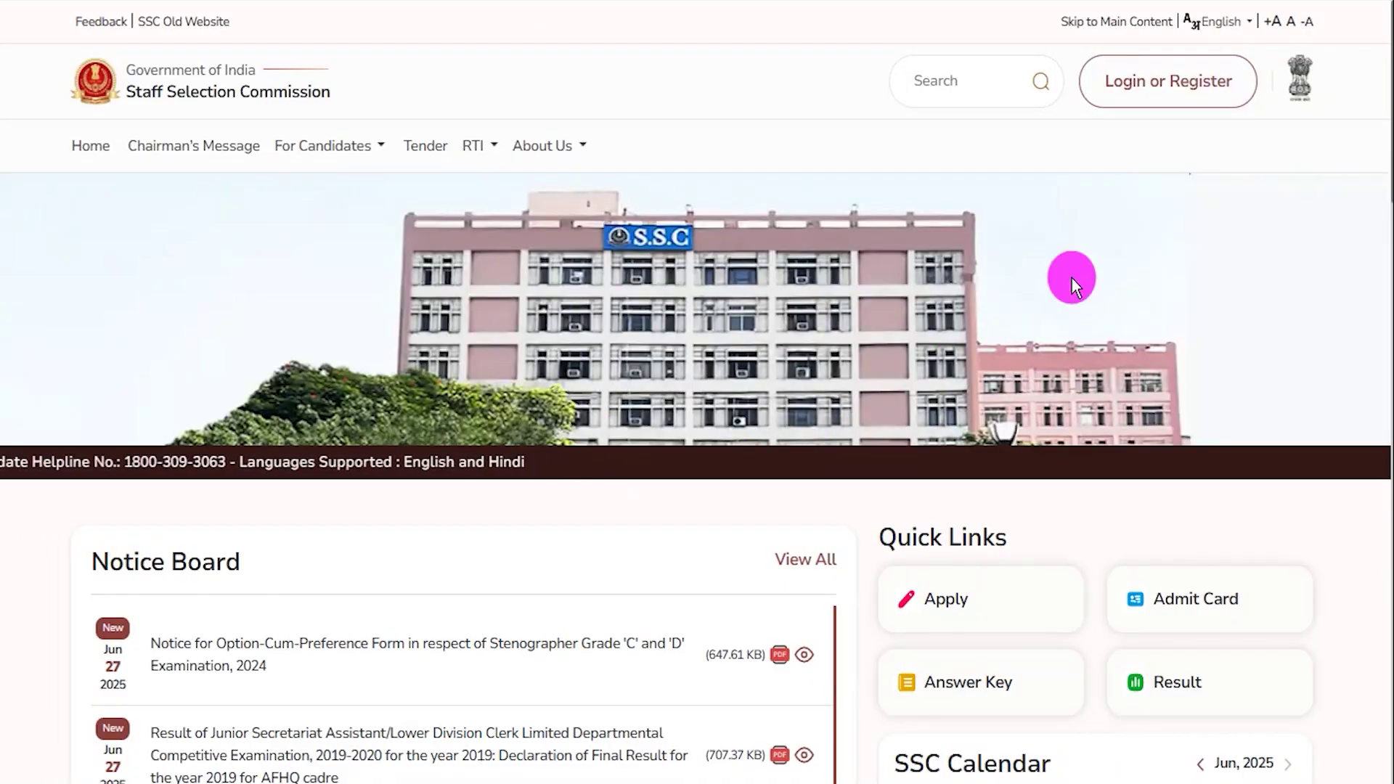
Look through the Staff Selection Commission home page, from the Notice Board and examination categories down to the FAQs and footer.
scroll(860, 541, down, 5)
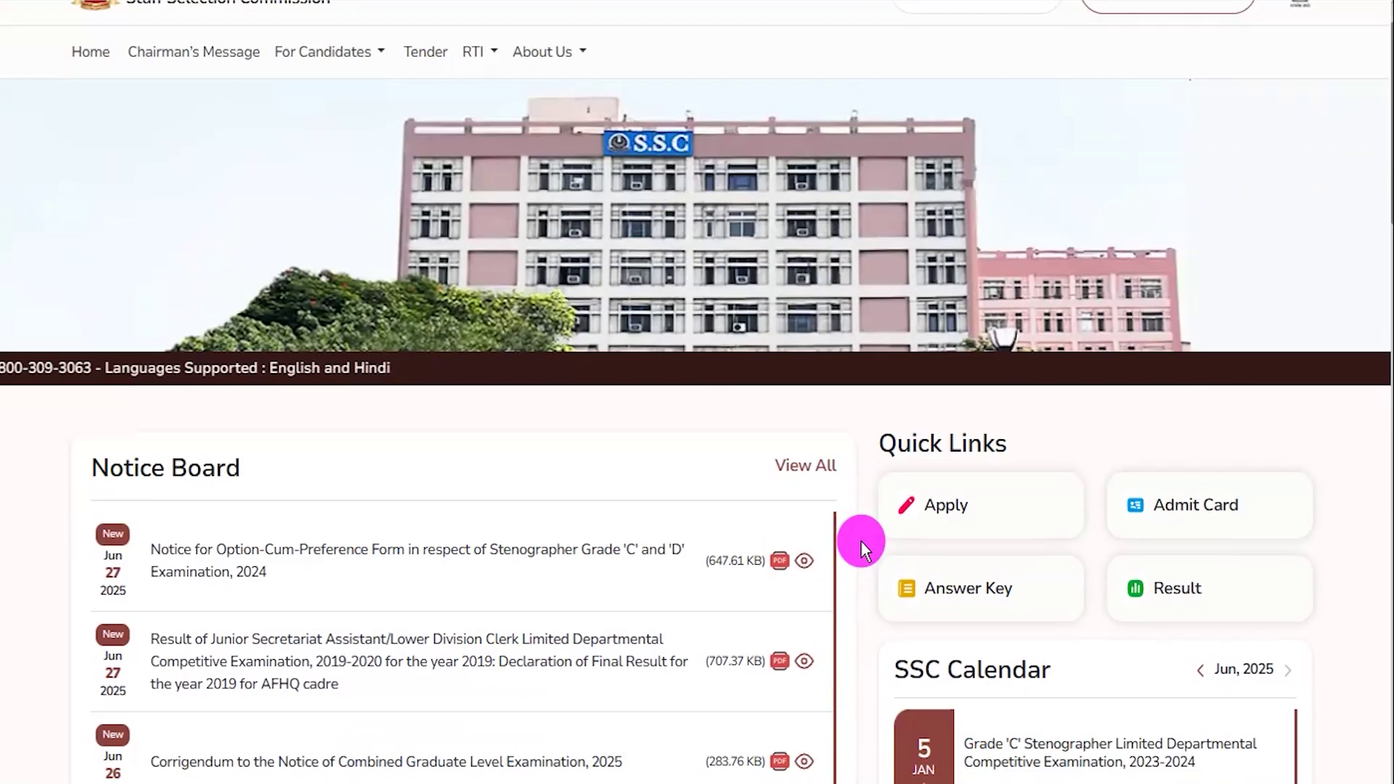
scroll(860, 540, down, 3)
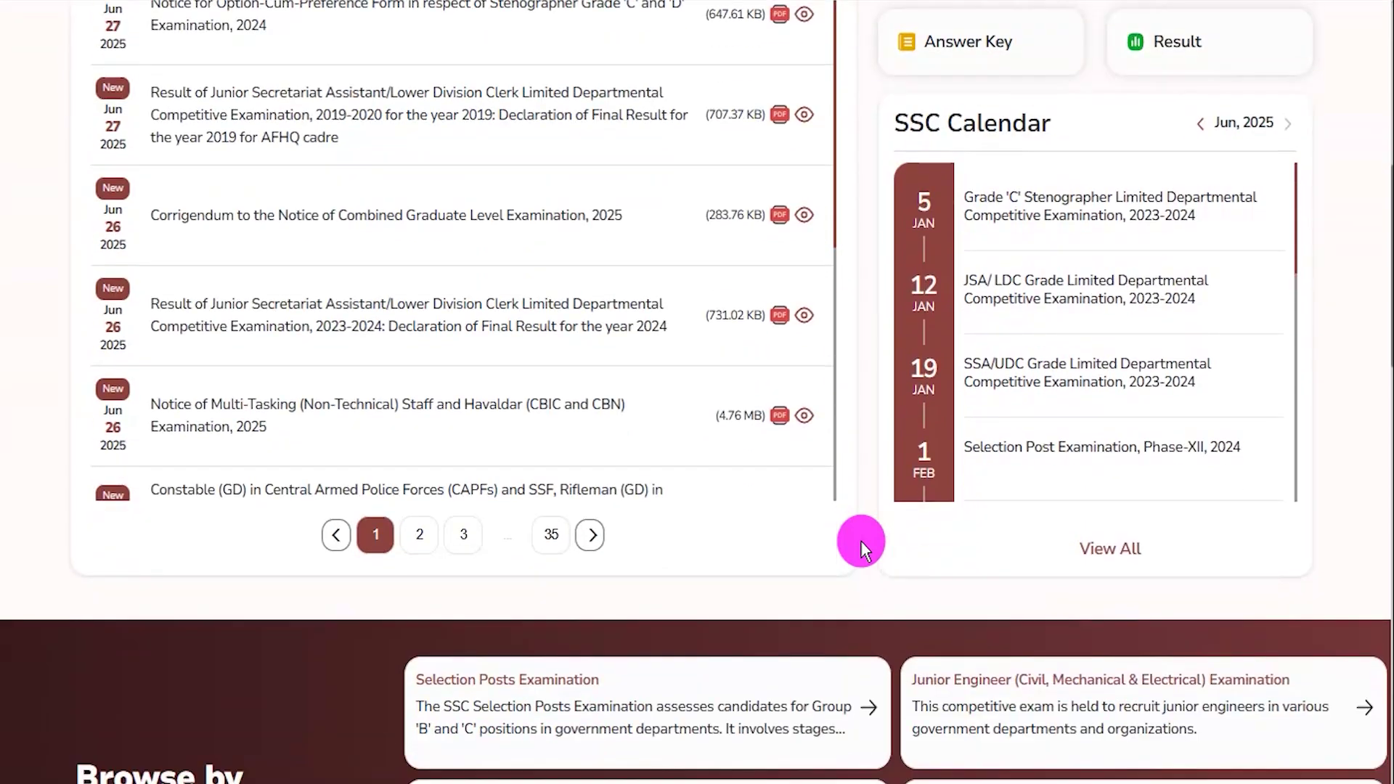
scroll(860, 540, down, 1)
scroll(861, 540, down, 1)
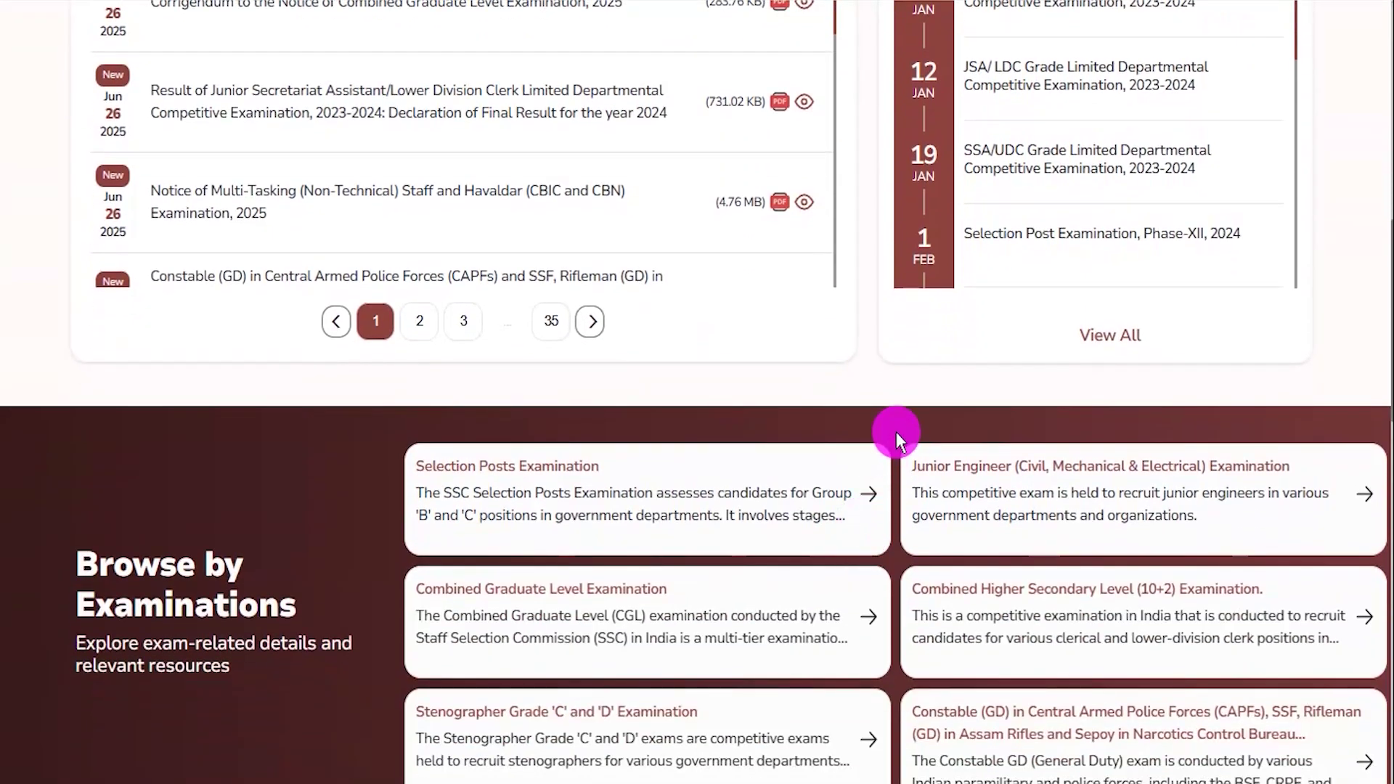
scroll(896, 433, down, 4)
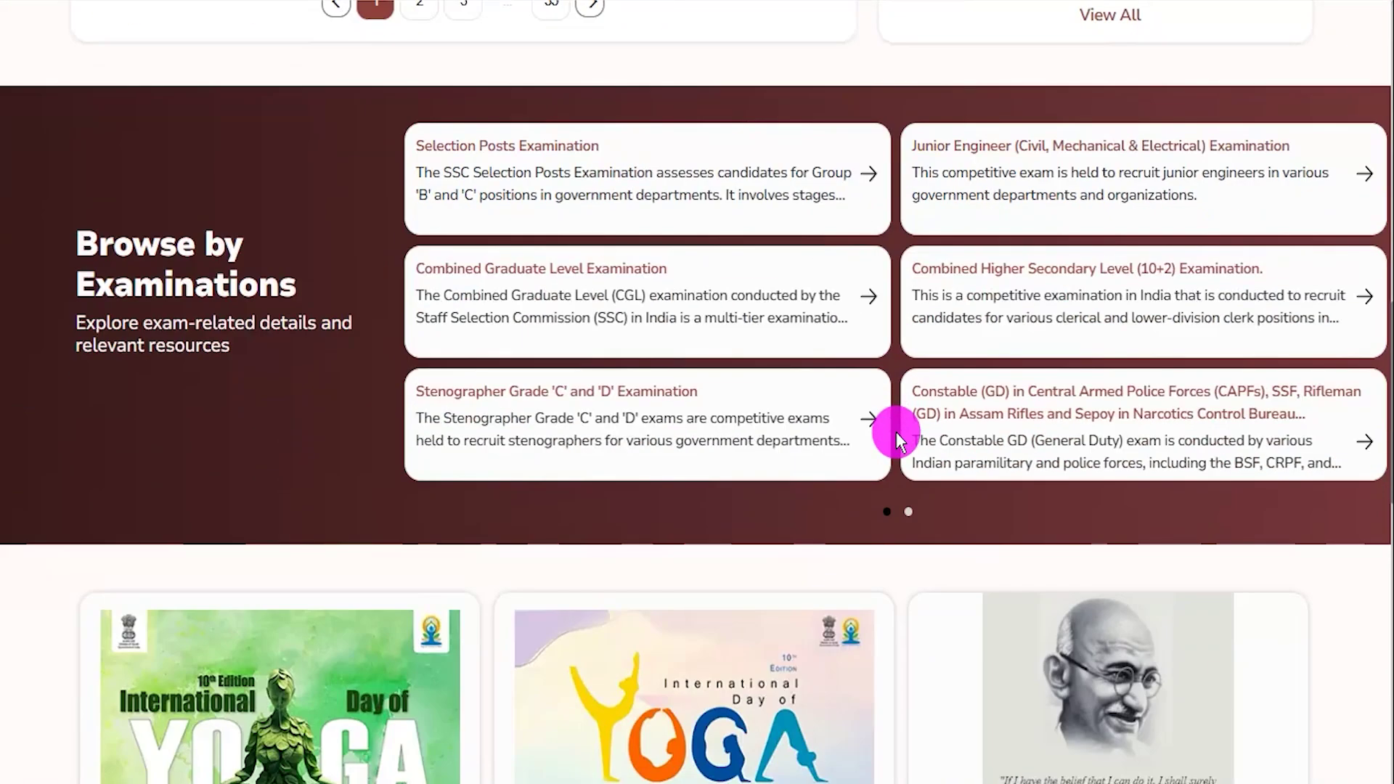
scroll(896, 433, down, 6)
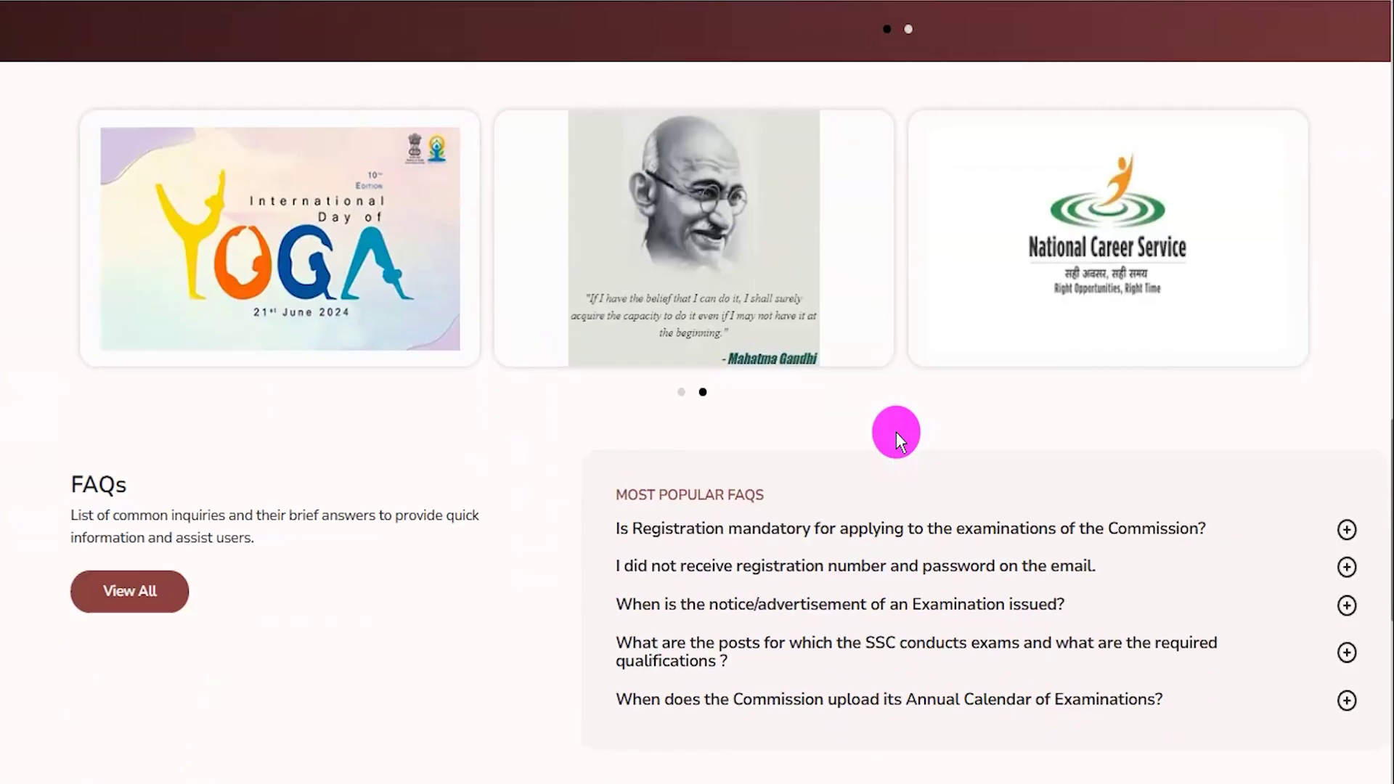
scroll(896, 433, down, 8)
scroll(896, 433, up, 15)
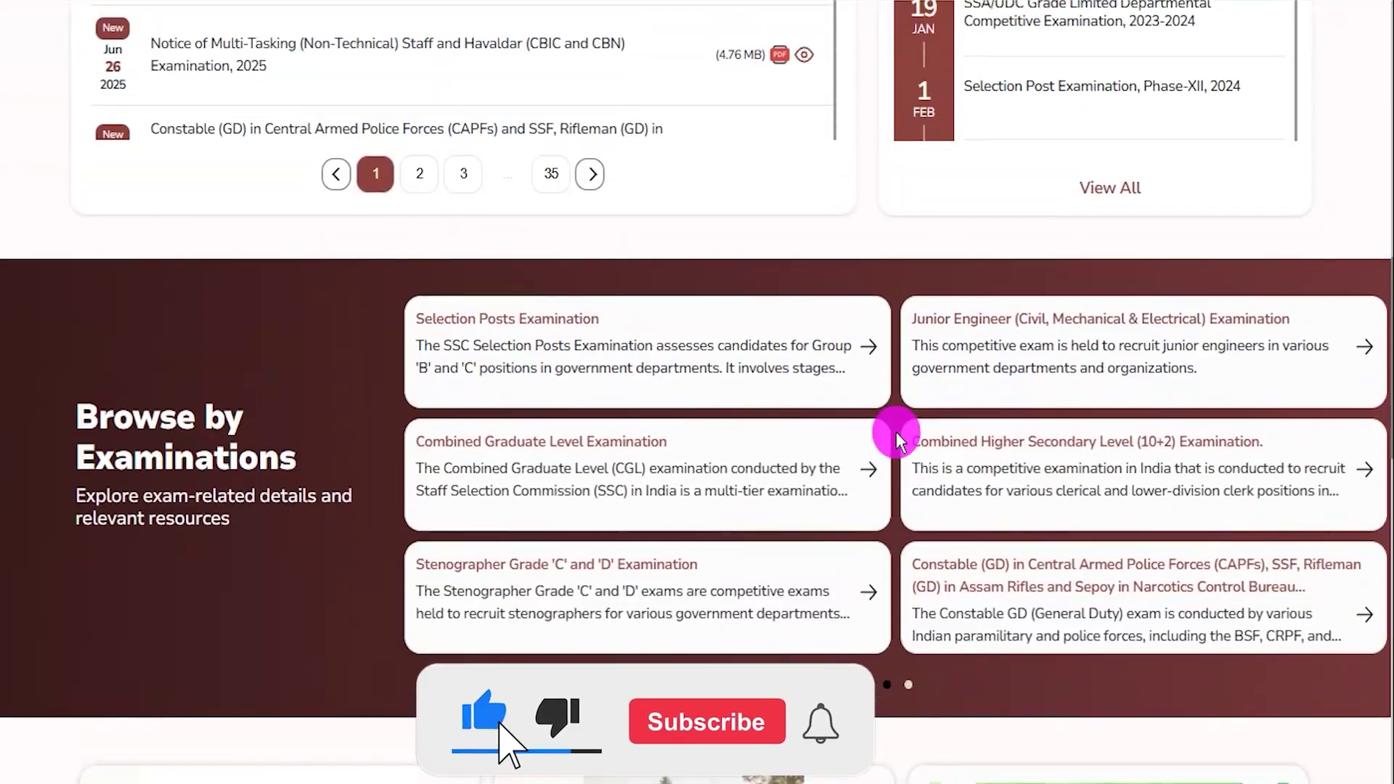
scroll(896, 433, up, 10)
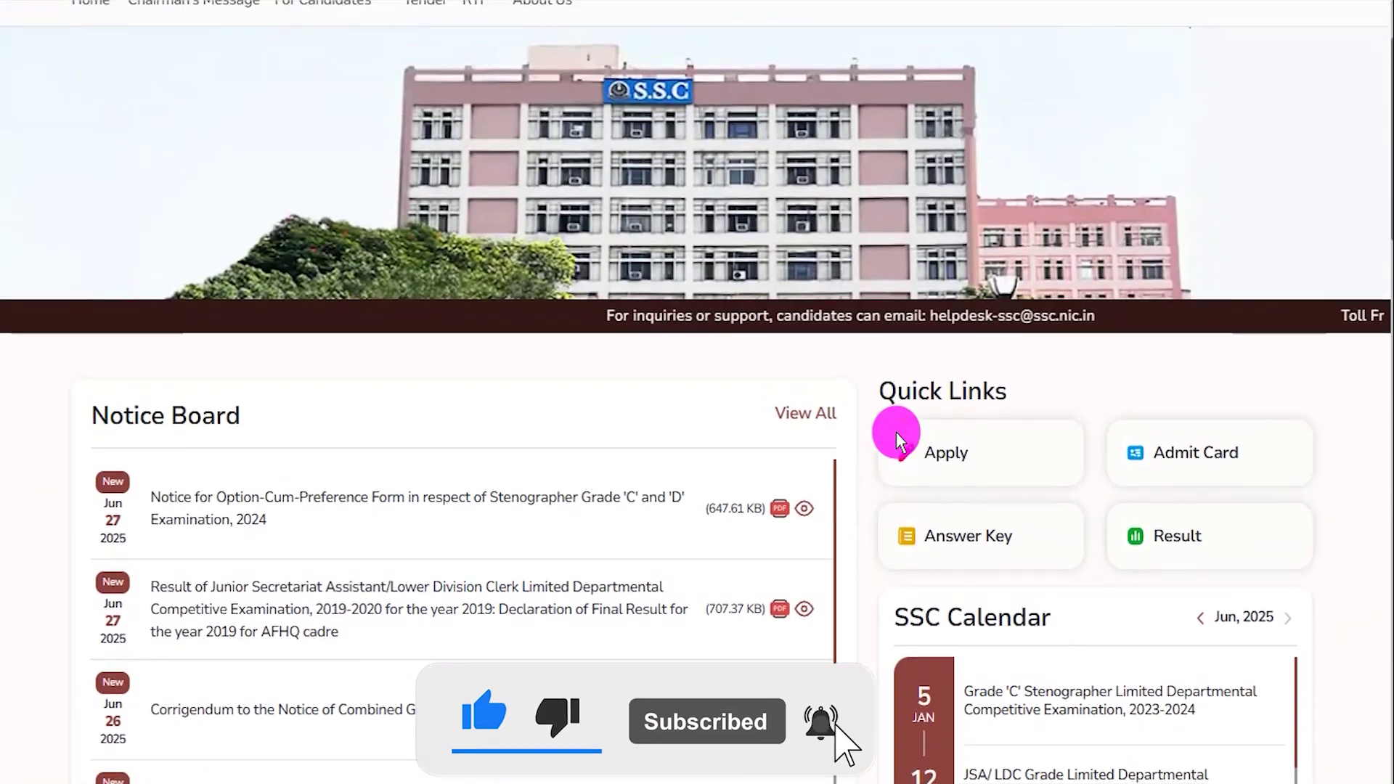
scroll(896, 433, up, 2)
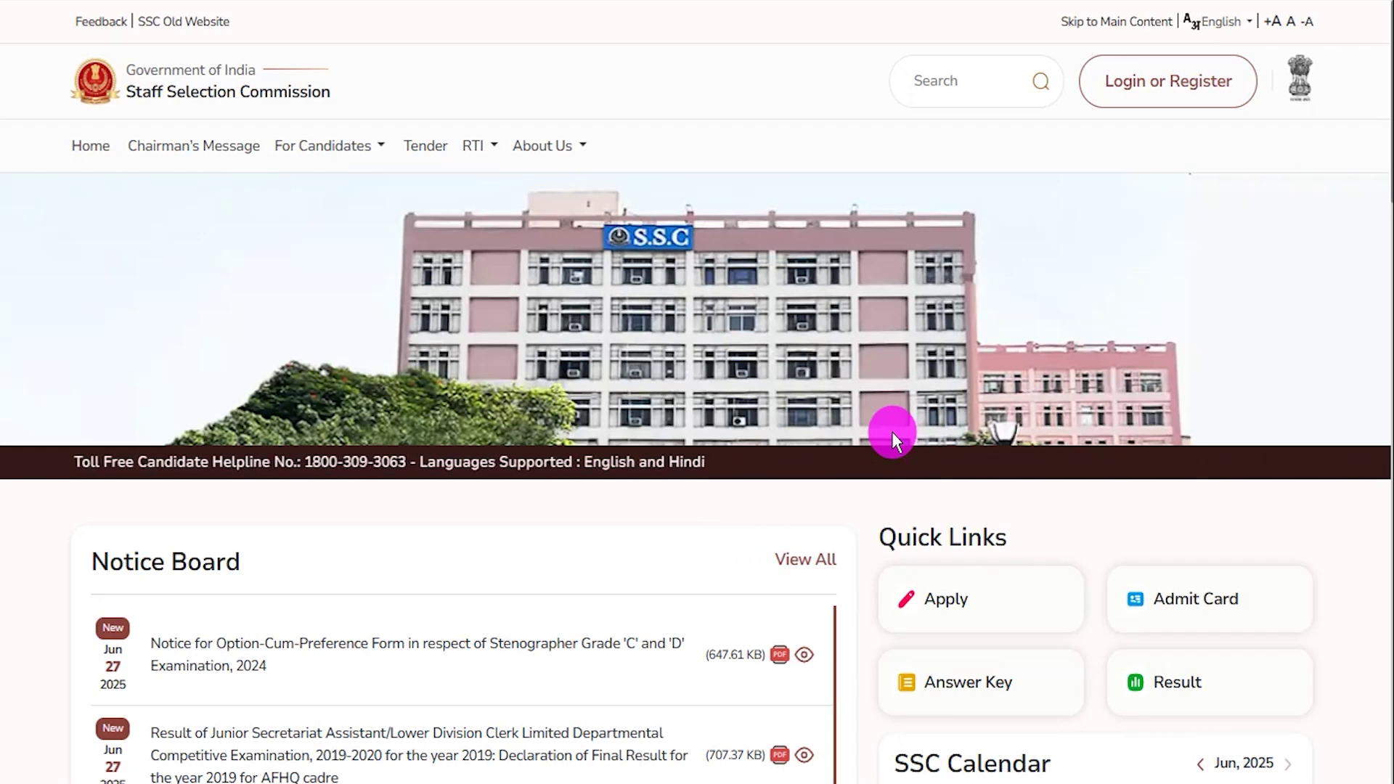
scroll(851, 525, down, 4)
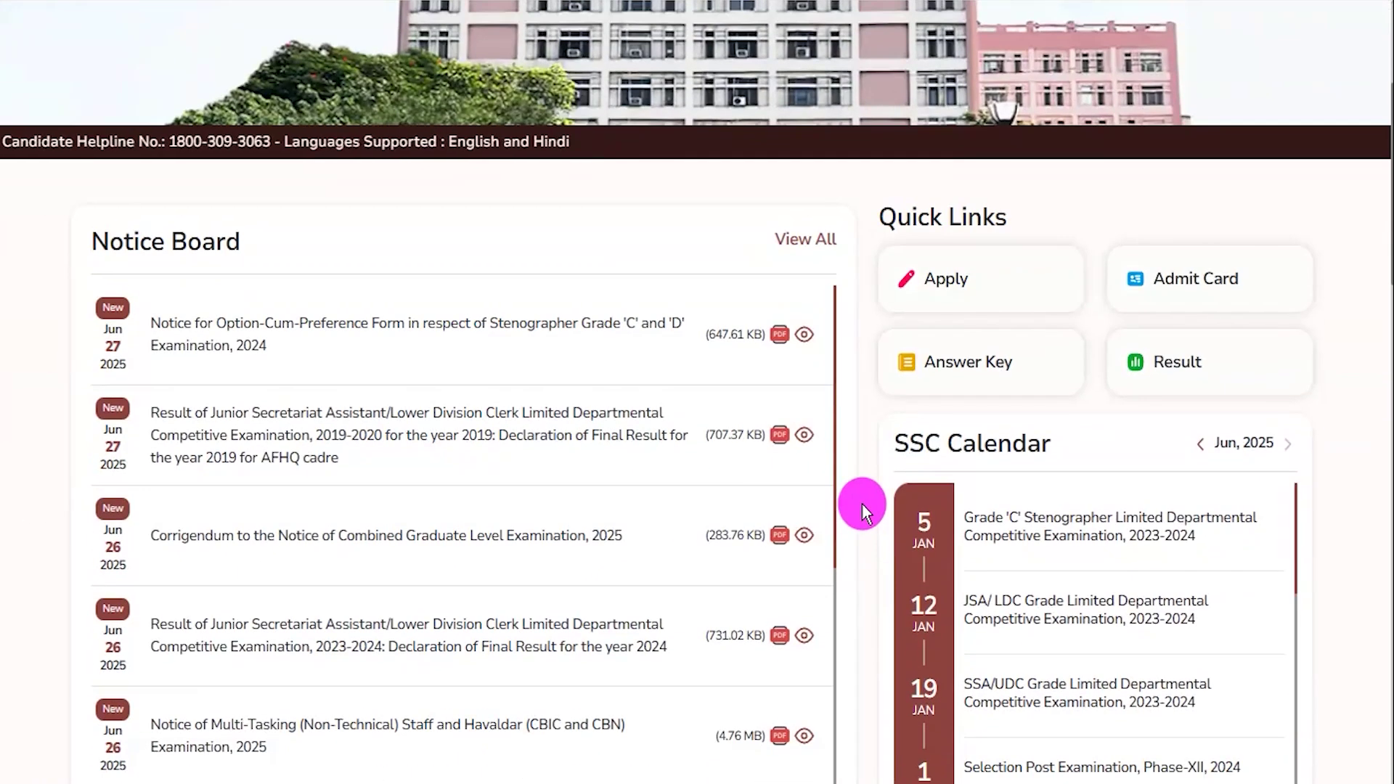
scroll(861, 503, down, 7)
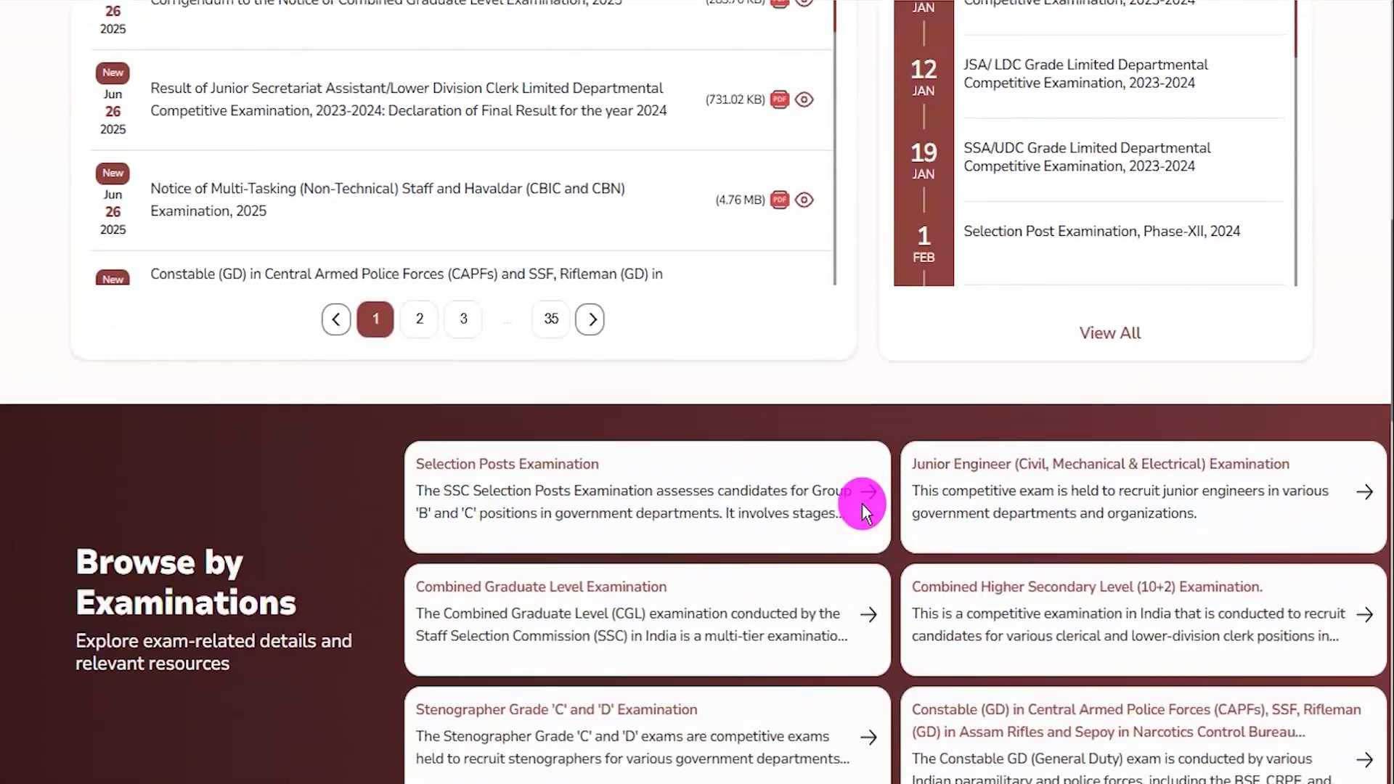
scroll(864, 507, down, 17)
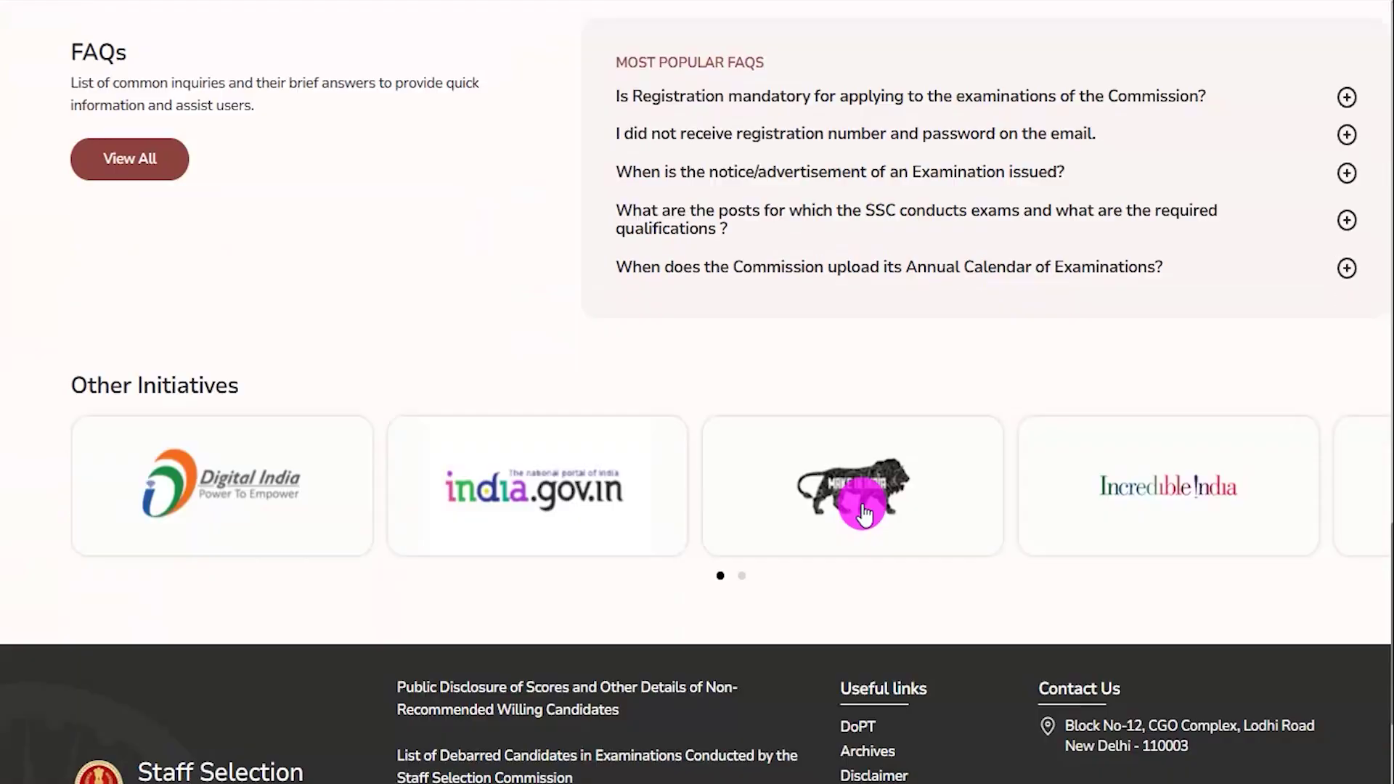
scroll(863, 514, up, 20)
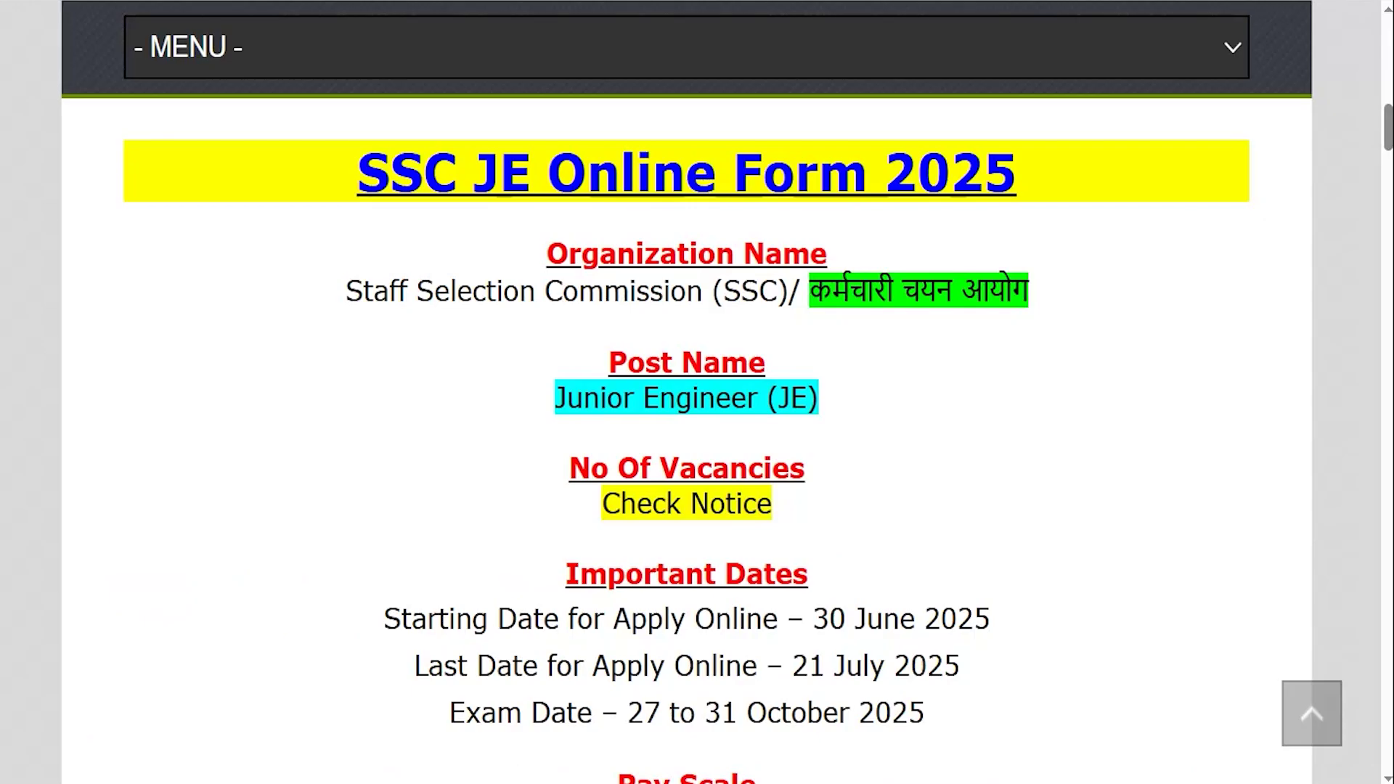
Review the SSC JE Online Form 2025 title, organization, post name, vacancies and application start and last dates, highlighting each one.
drag(374, 171, 1015, 176)
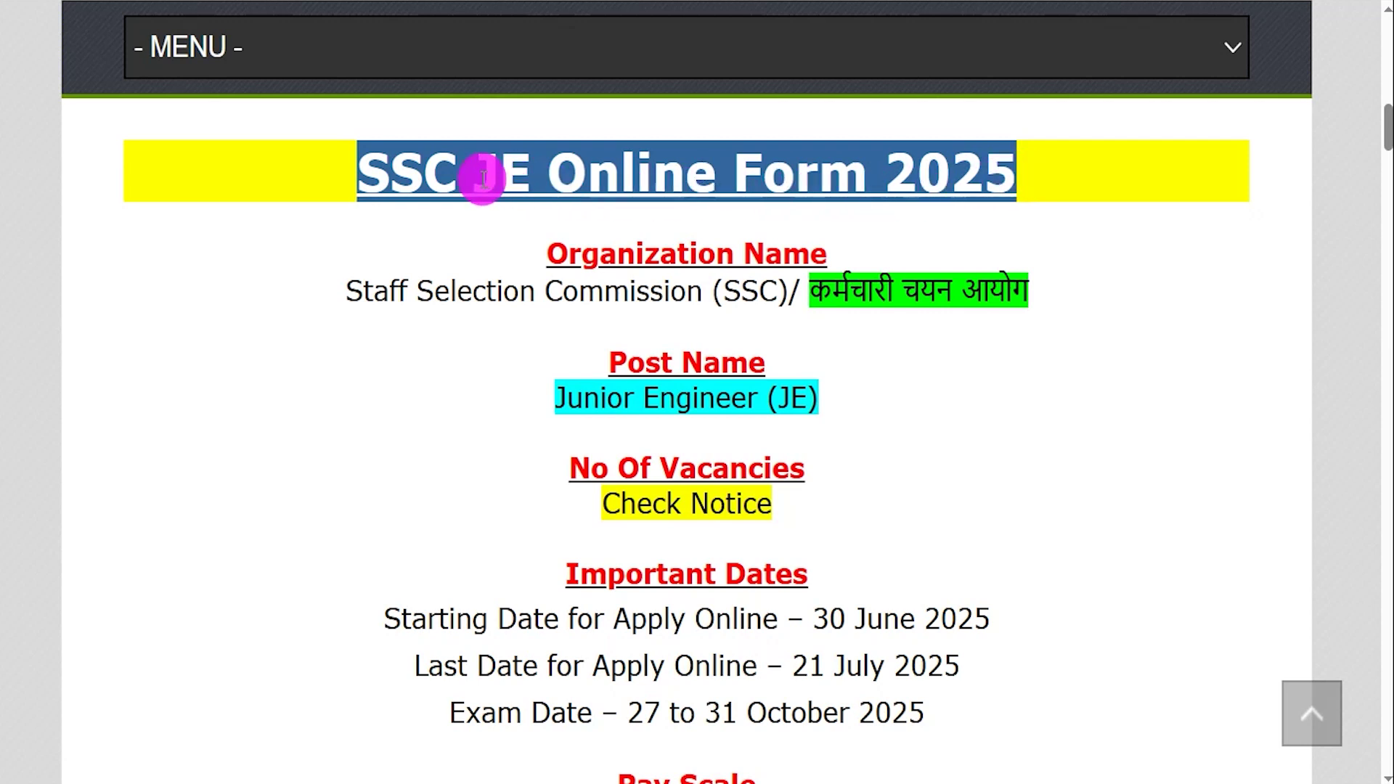
drag(374, 290, 951, 287)
drag(565, 397, 811, 398)
drag(619, 503, 736, 501)
drag(815, 619, 977, 615)
drag(794, 664, 960, 664)
Review the Educational Qualification and Age Limit entries of the SSC JE form details, highlighting their text.
scroll(950, 665, down, 3)
scroll(812, 530, down, 6)
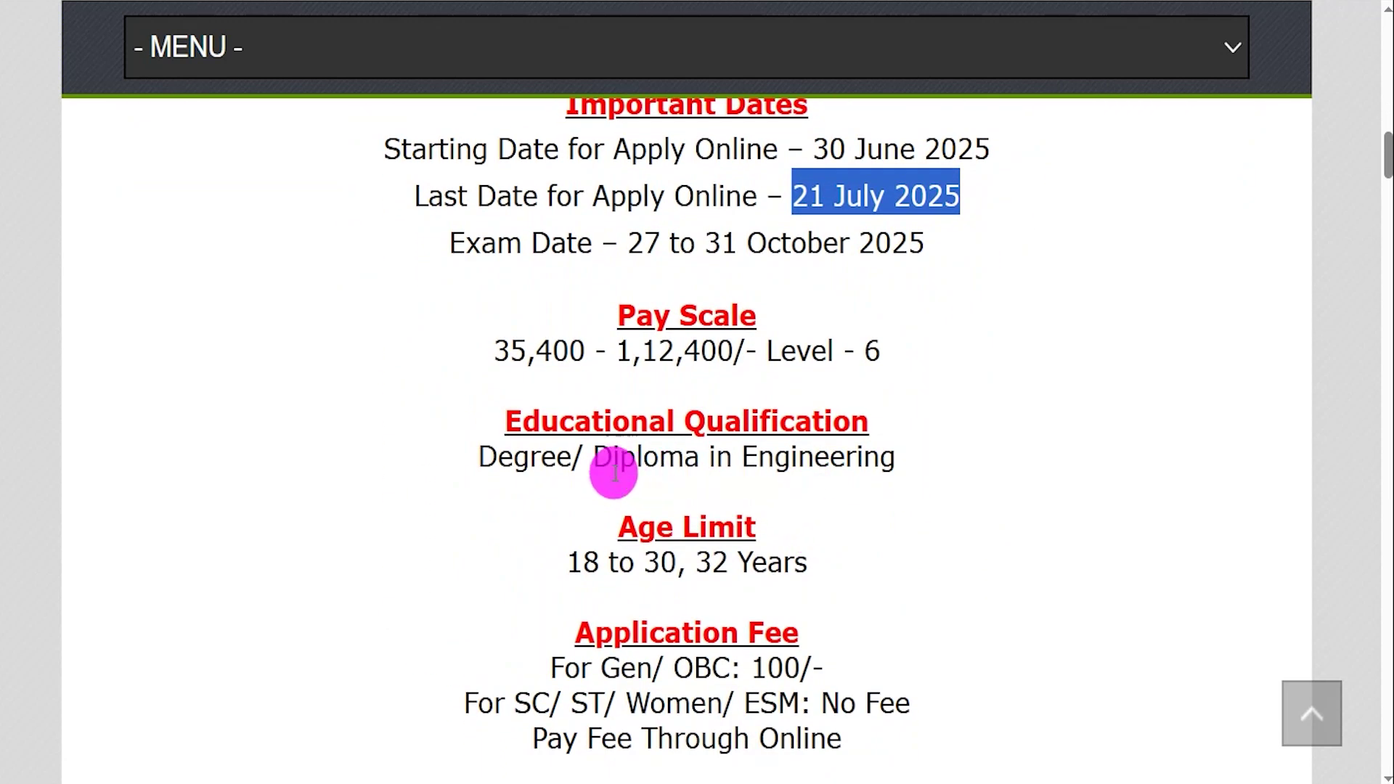
drag(513, 457, 784, 459)
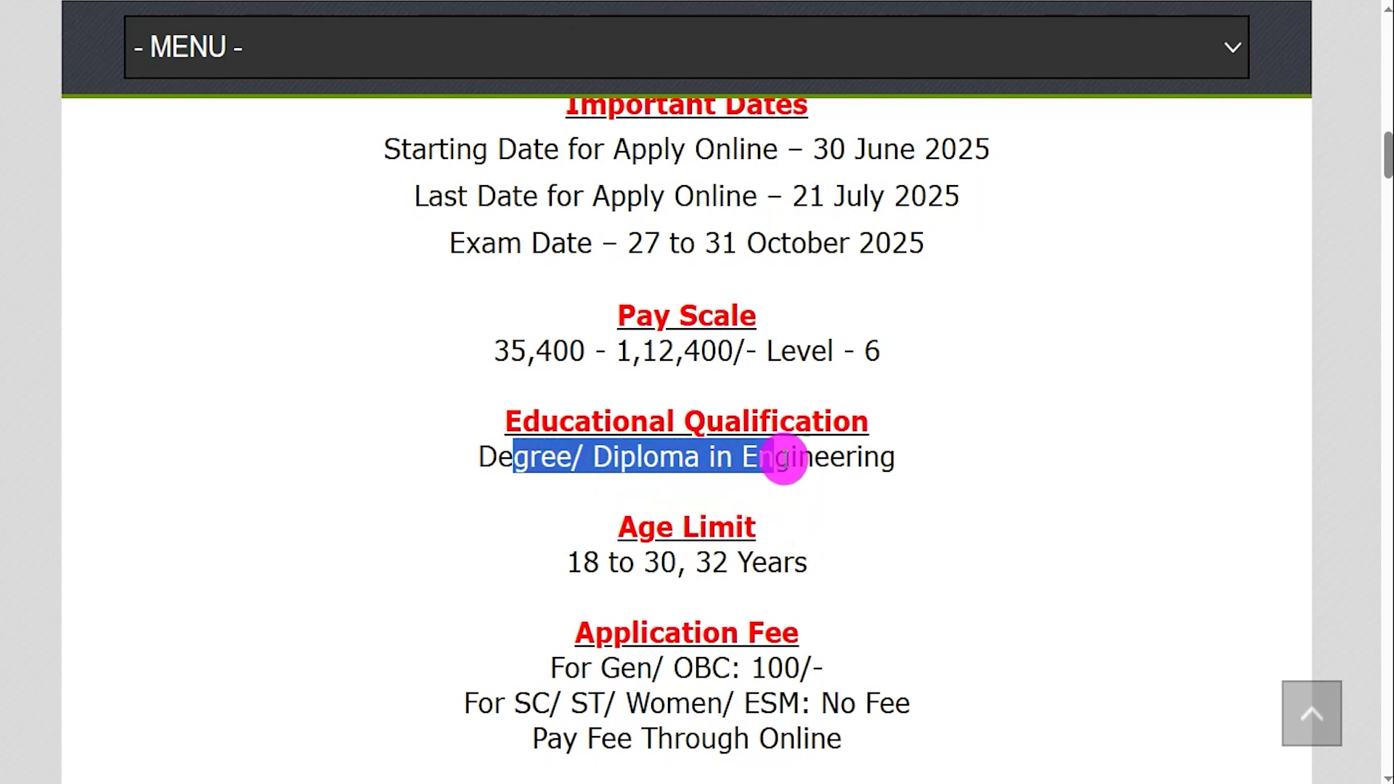
scroll(825, 459, down, 2)
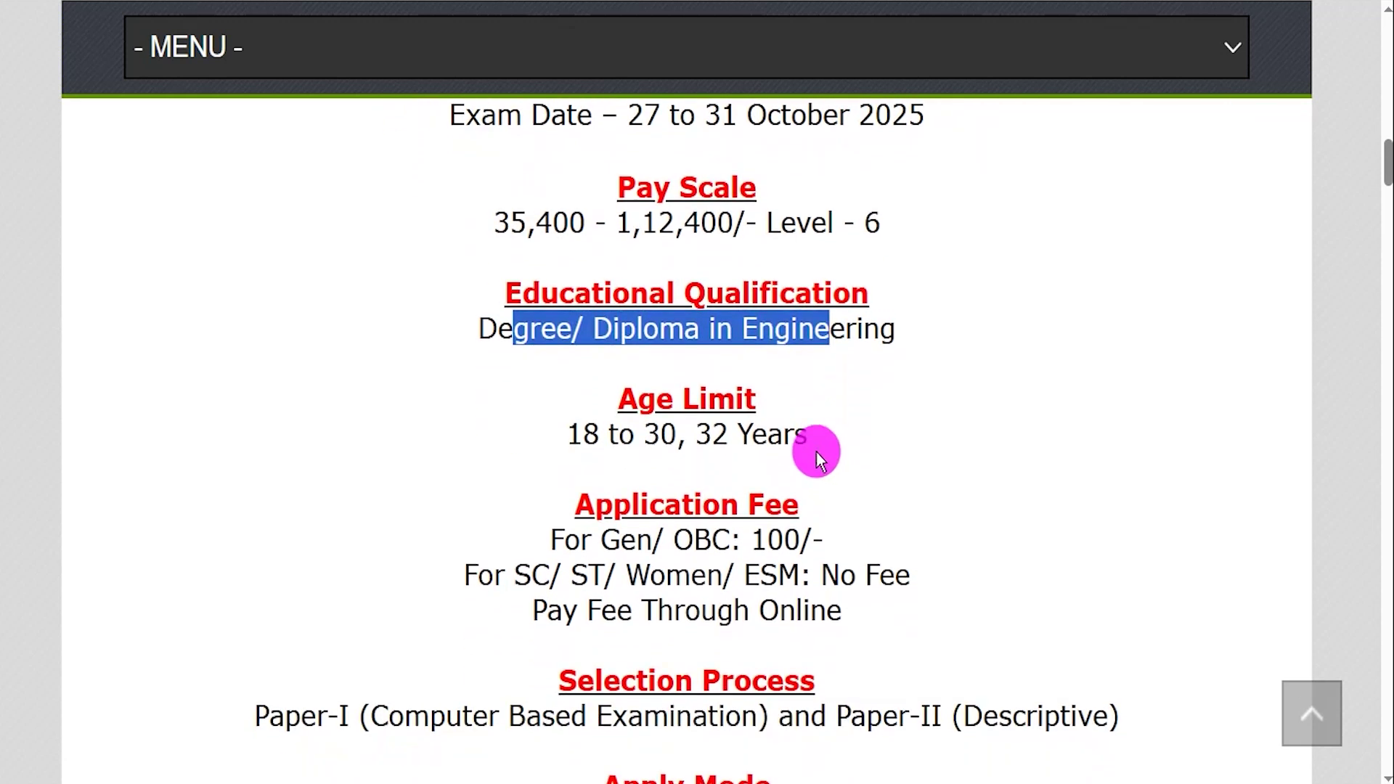
drag(583, 392, 778, 394)
scroll(779, 394, down, 1)
scroll(779, 394, down, 1)
Review the Application Fee section, highlighting the Gen/OBC fee, the exempt categories and the online payment line.
click(617, 370)
drag(616, 370, 812, 369)
click(751, 371)
drag(514, 404, 824, 401)
drag(821, 404, 881, 400)
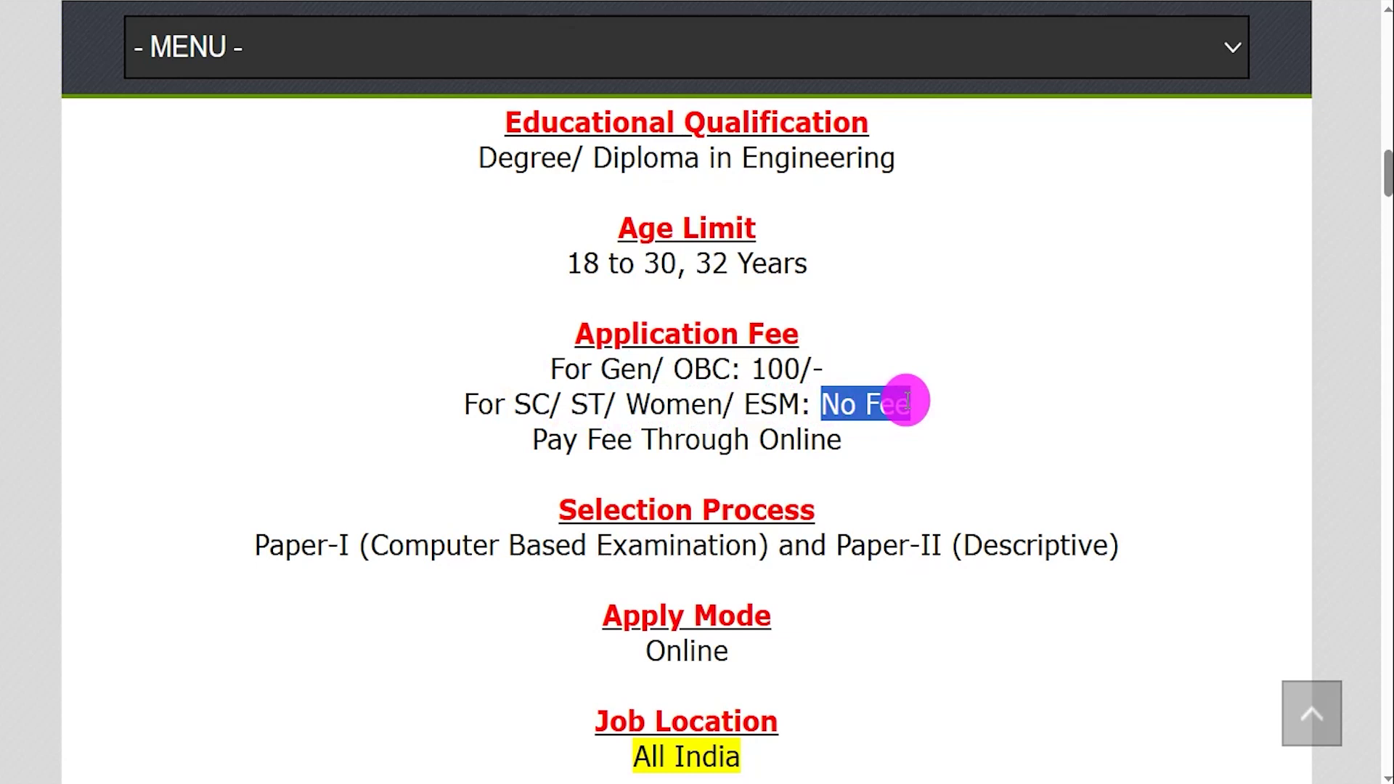
drag(578, 439, 777, 439)
scroll(777, 439, down, 2)
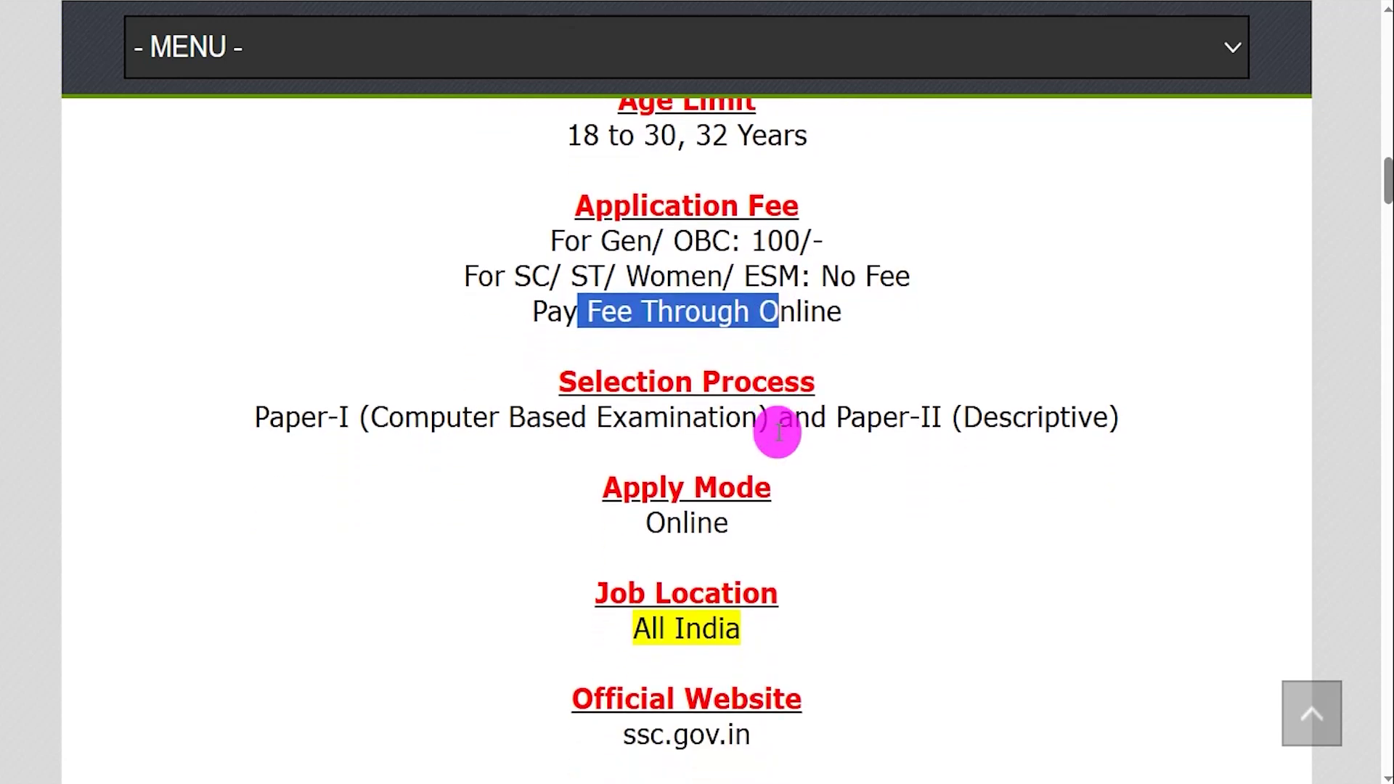
Review the Selection Process and Apply Mode entries, highlighting Paper-I, Paper-II and the online mode.
drag(285, 418, 690, 417)
drag(839, 415, 1036, 417)
scroll(765, 438, down, 2)
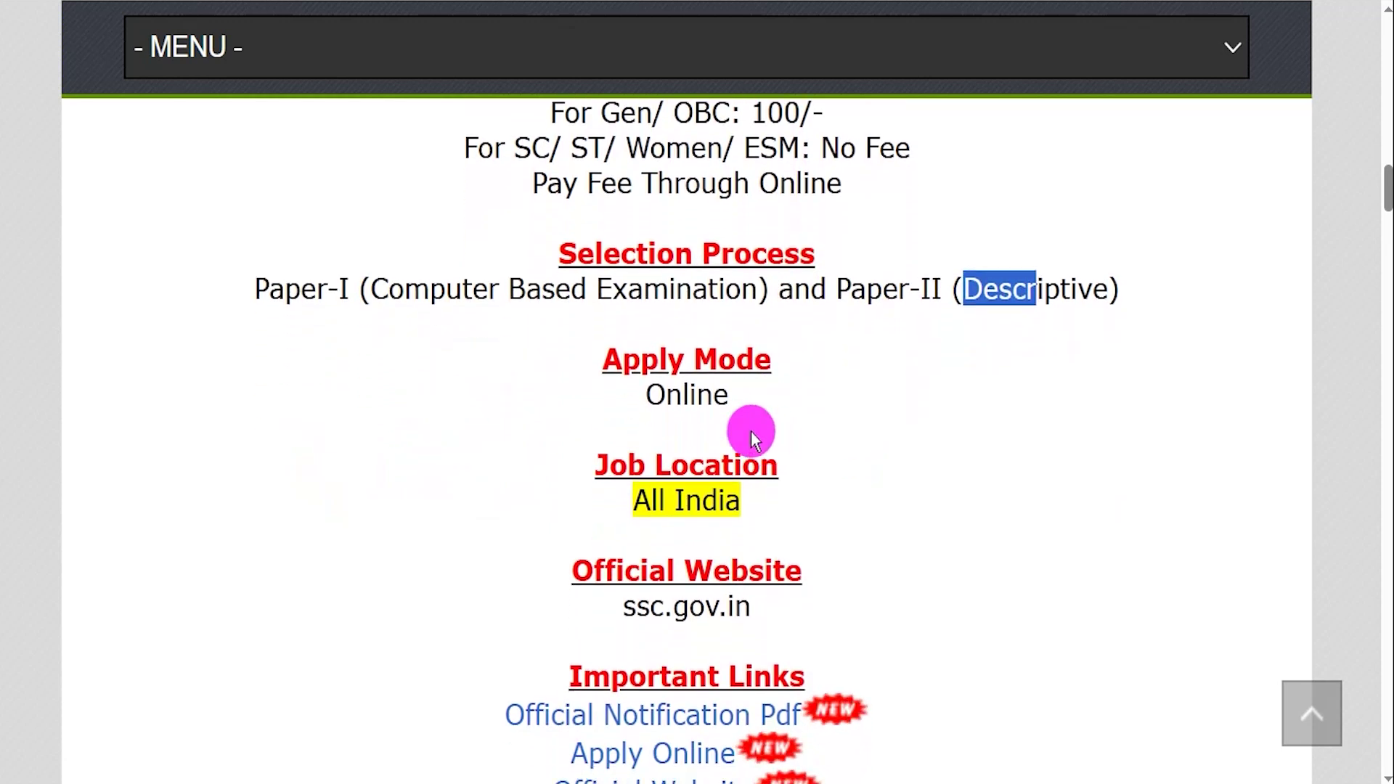
drag(655, 396, 730, 398)
scroll(731, 398, down, 1)
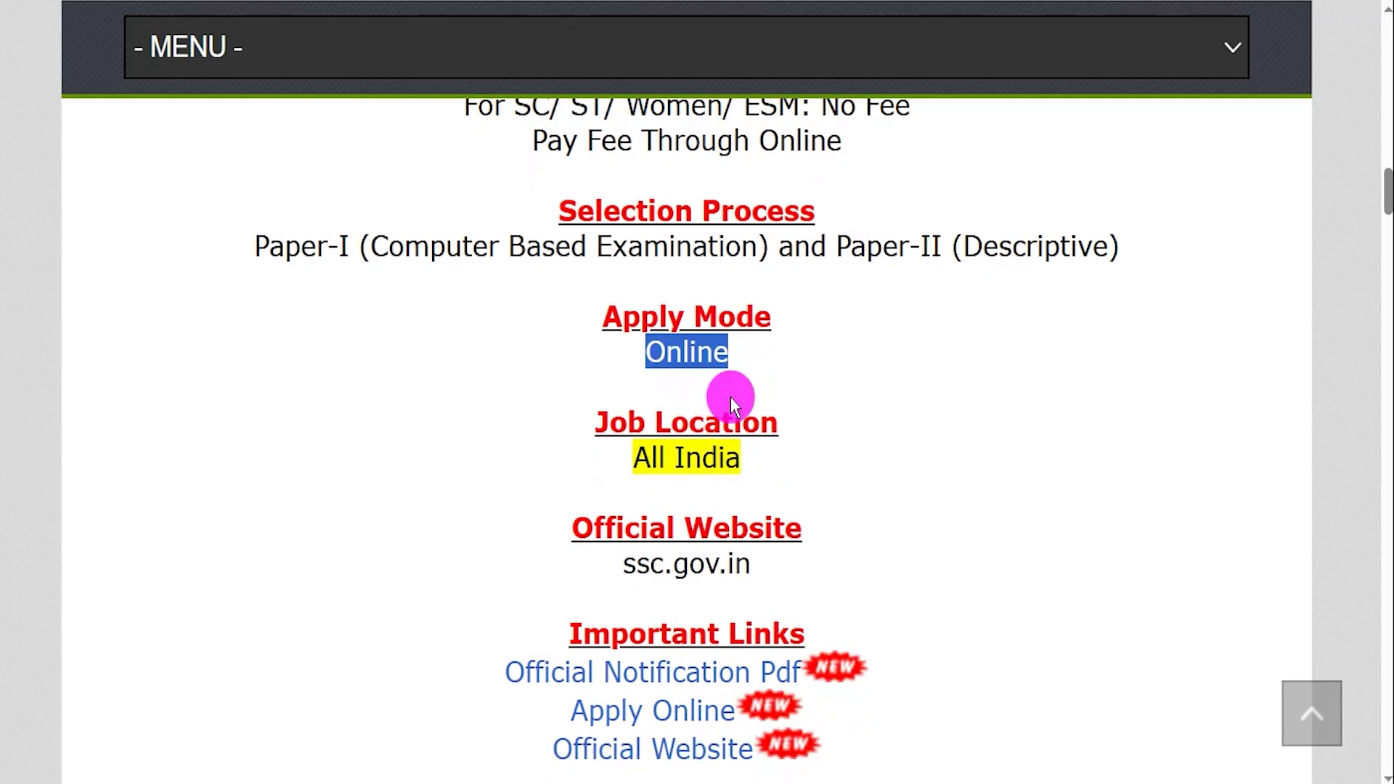
scroll(730, 398, down, 2)
scroll(726, 395, up, 1)
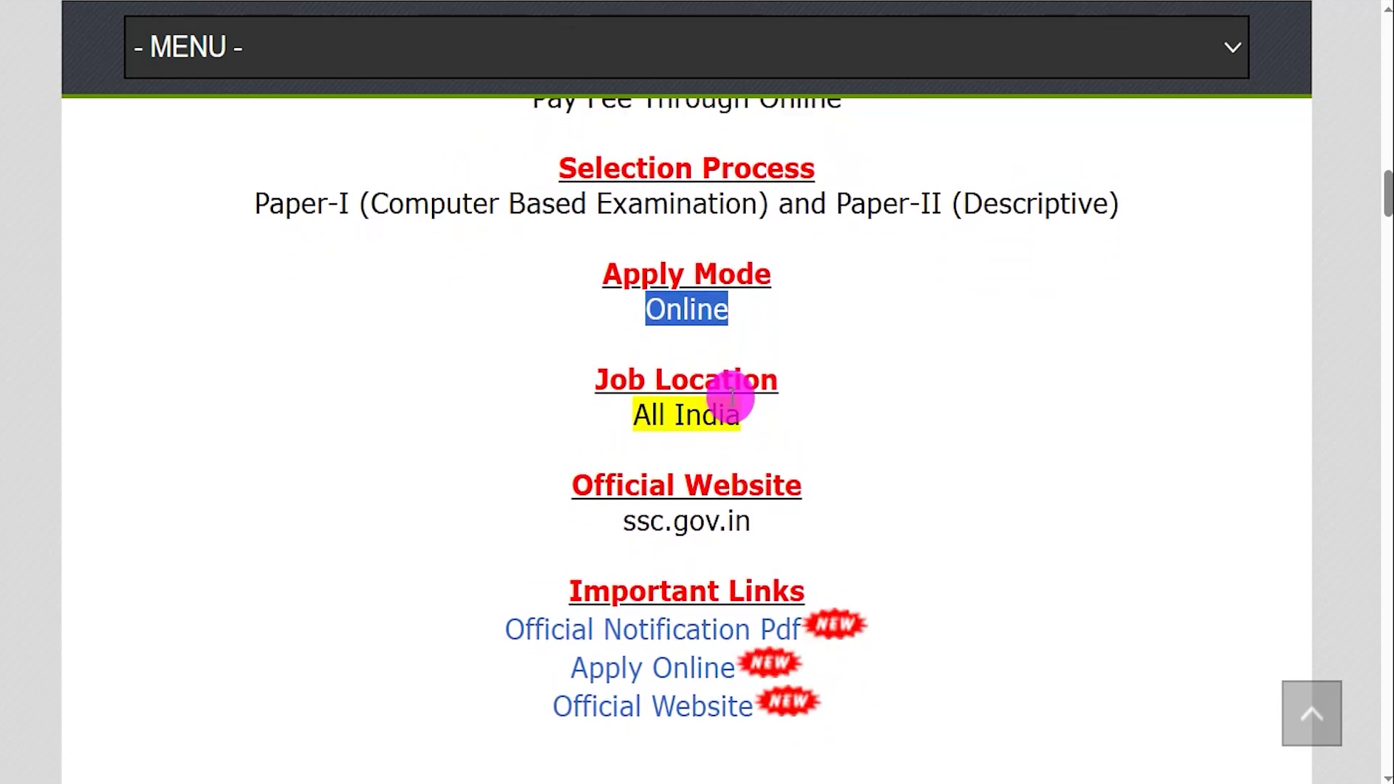
Highlight the Important Links heading and the Official Notification Pdf link beneath it.
drag(600, 591, 793, 589)
click(624, 592)
drag(482, 625, 750, 639)
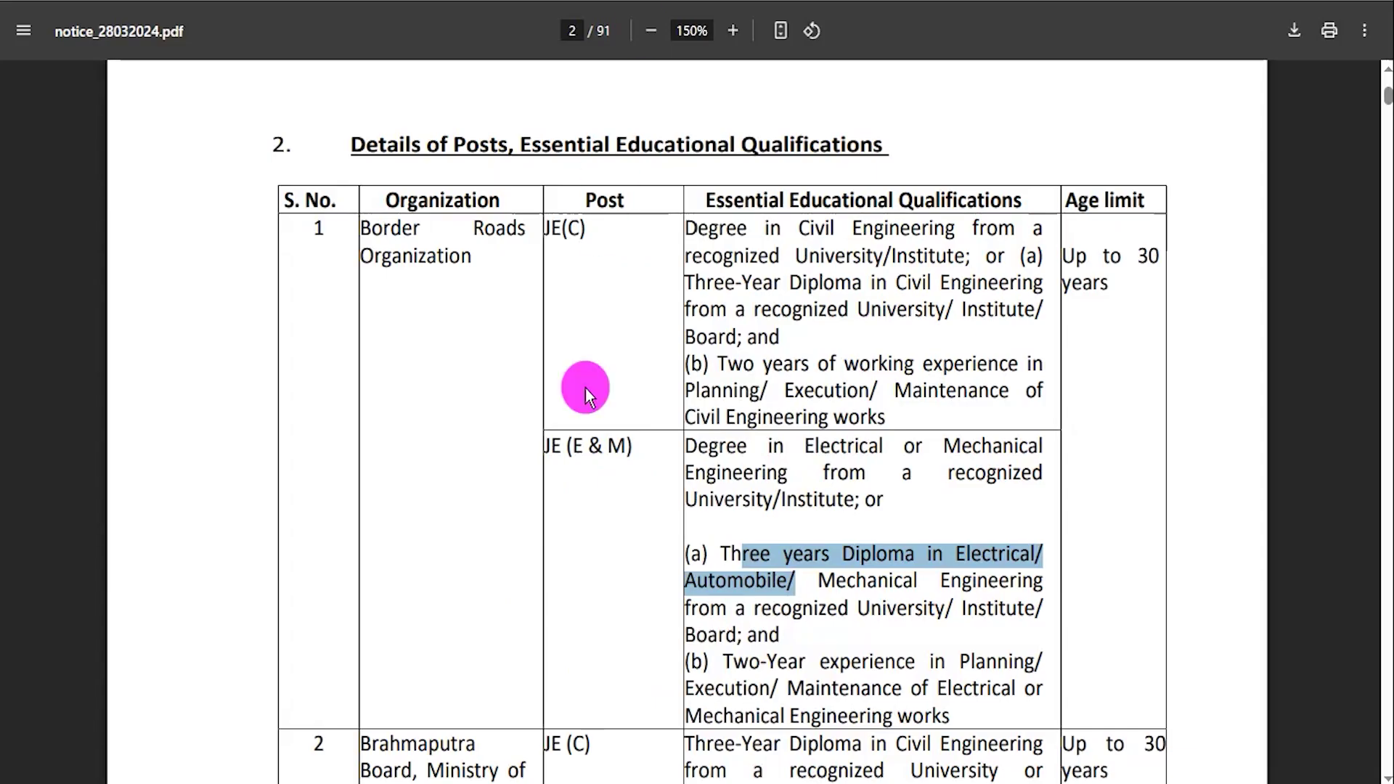
Examine the posts and essential educational qualifications for the Border Roads Organization in the notification PDF notice_28032024.pdf.
click(756, 358)
drag(481, 143, 744, 138)
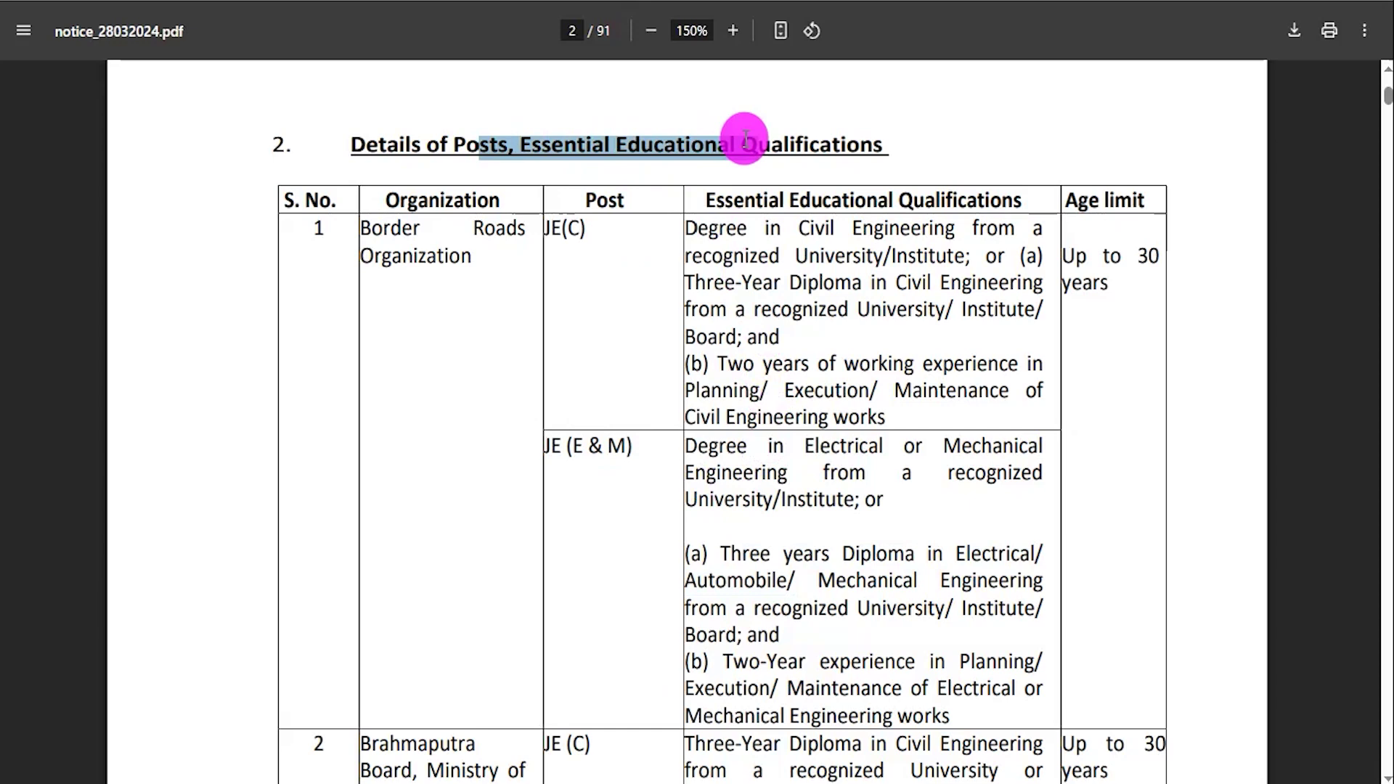
drag(719, 231, 784, 238)
click(783, 236)
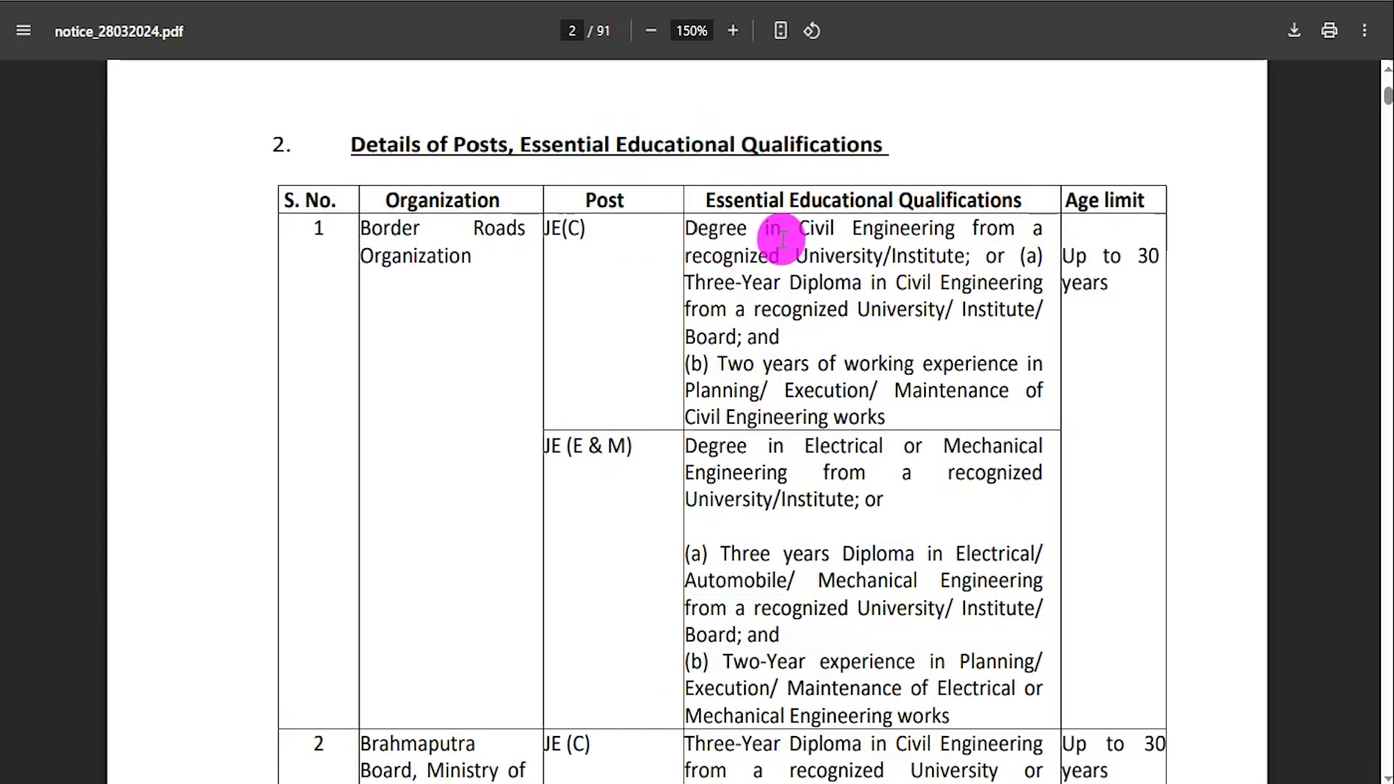
double_click(556, 231)
double_click(596, 446)
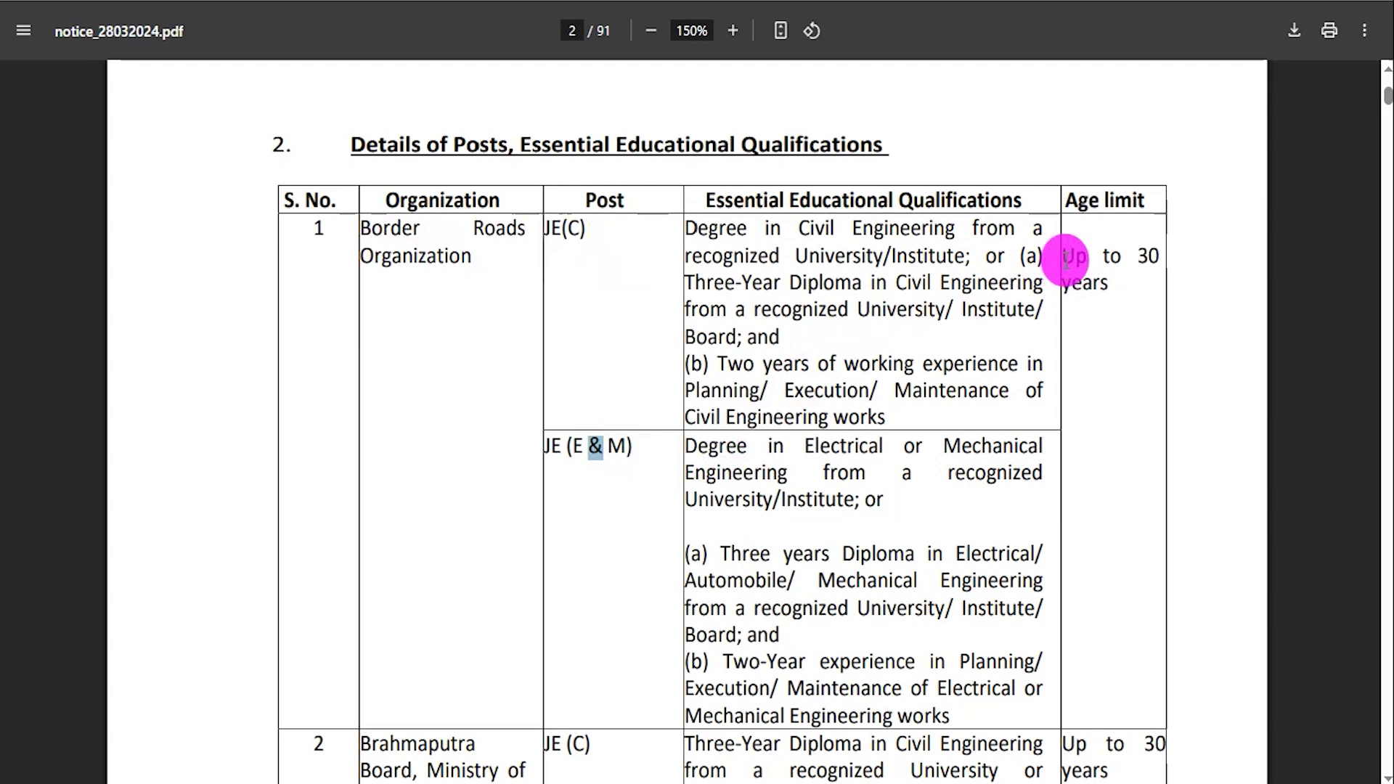
Examine the Essential Educational Qualifications and Age limit columns for the listed organizations in the notification PDF.
scroll(1068, 260, down, 1)
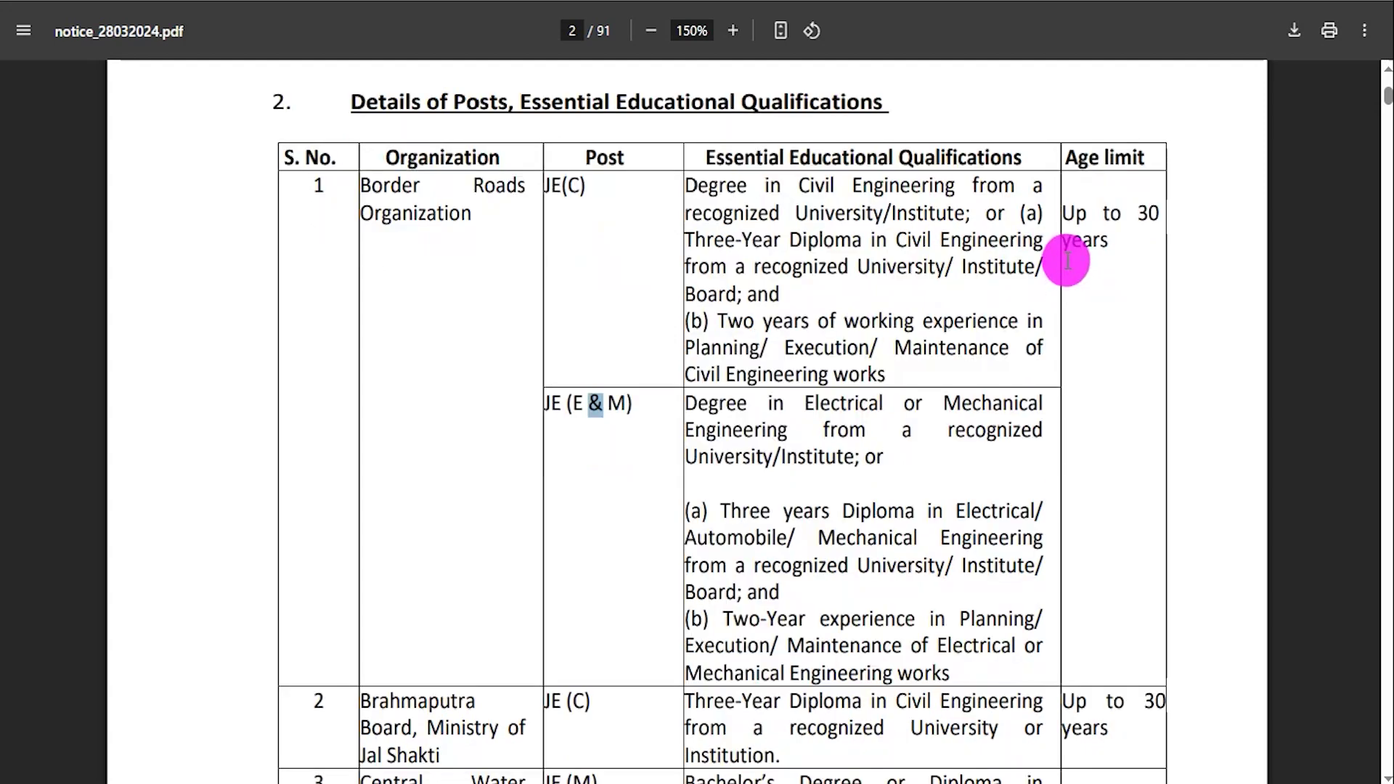
drag(726, 154, 1078, 157)
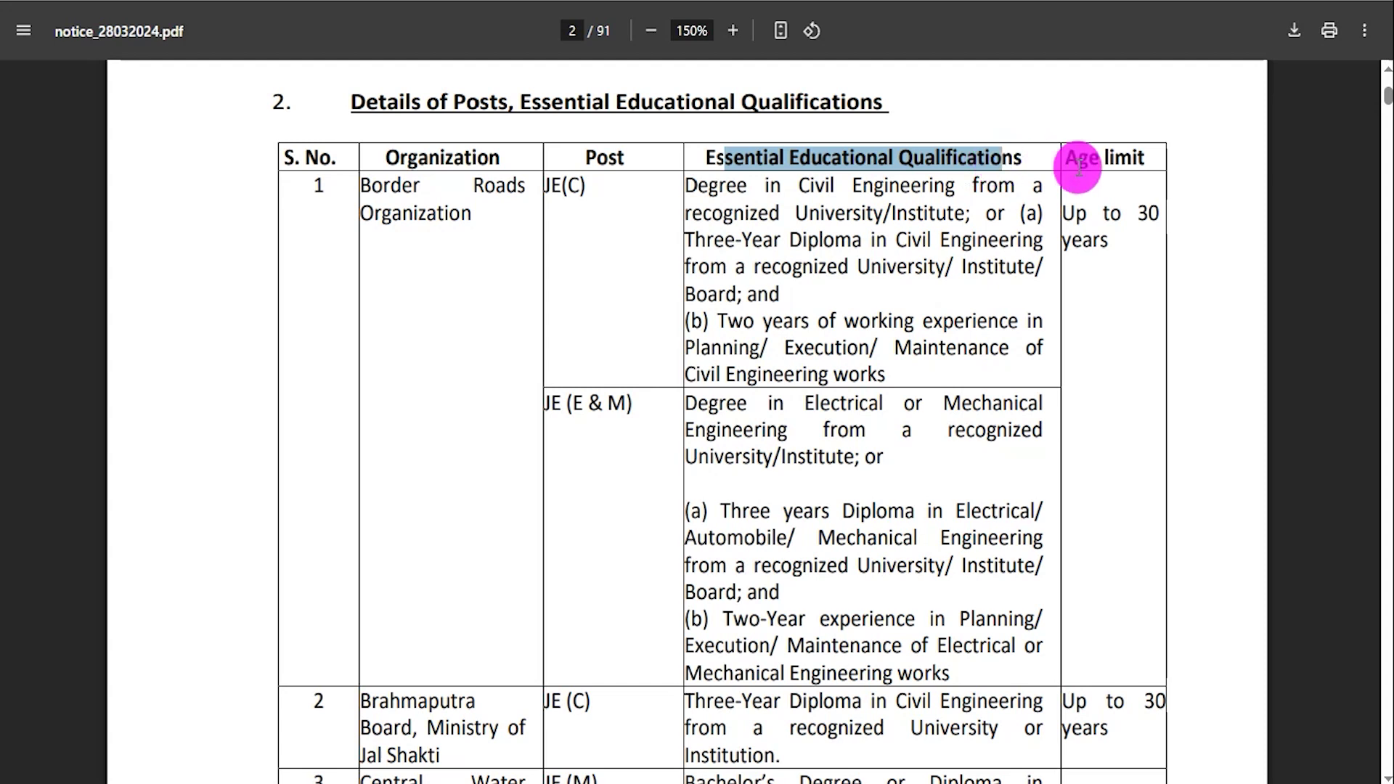
triple_click(1085, 158)
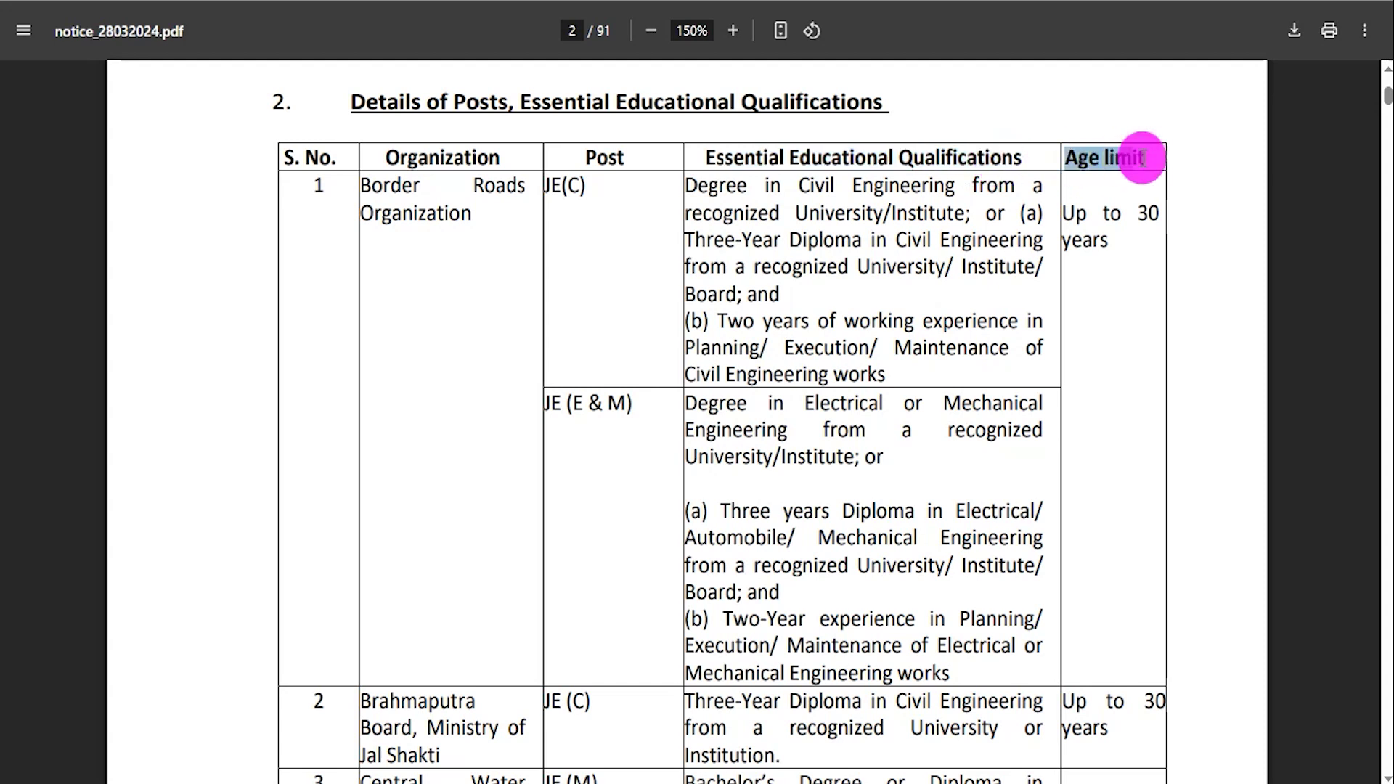
click(811, 406)
scroll(810, 411, down, 1)
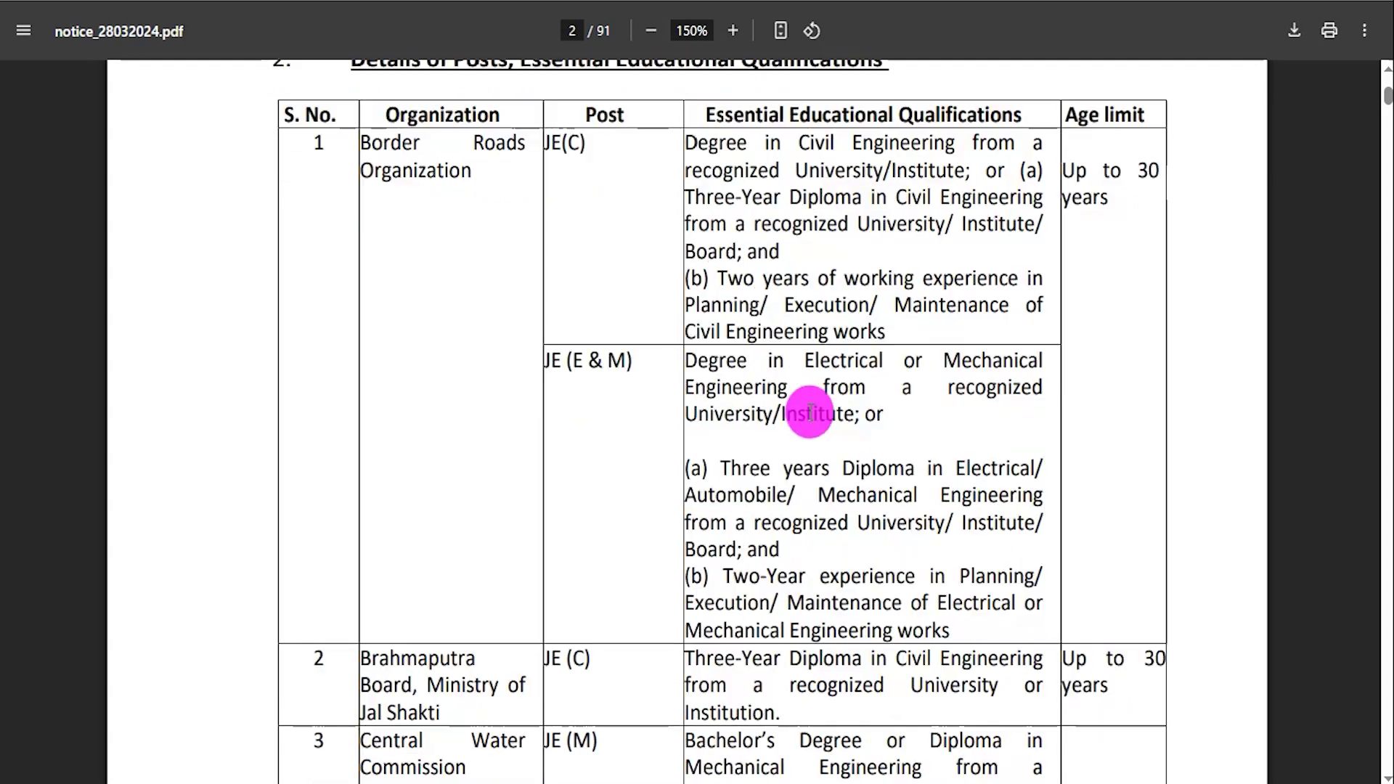
scroll(810, 412, down, 1)
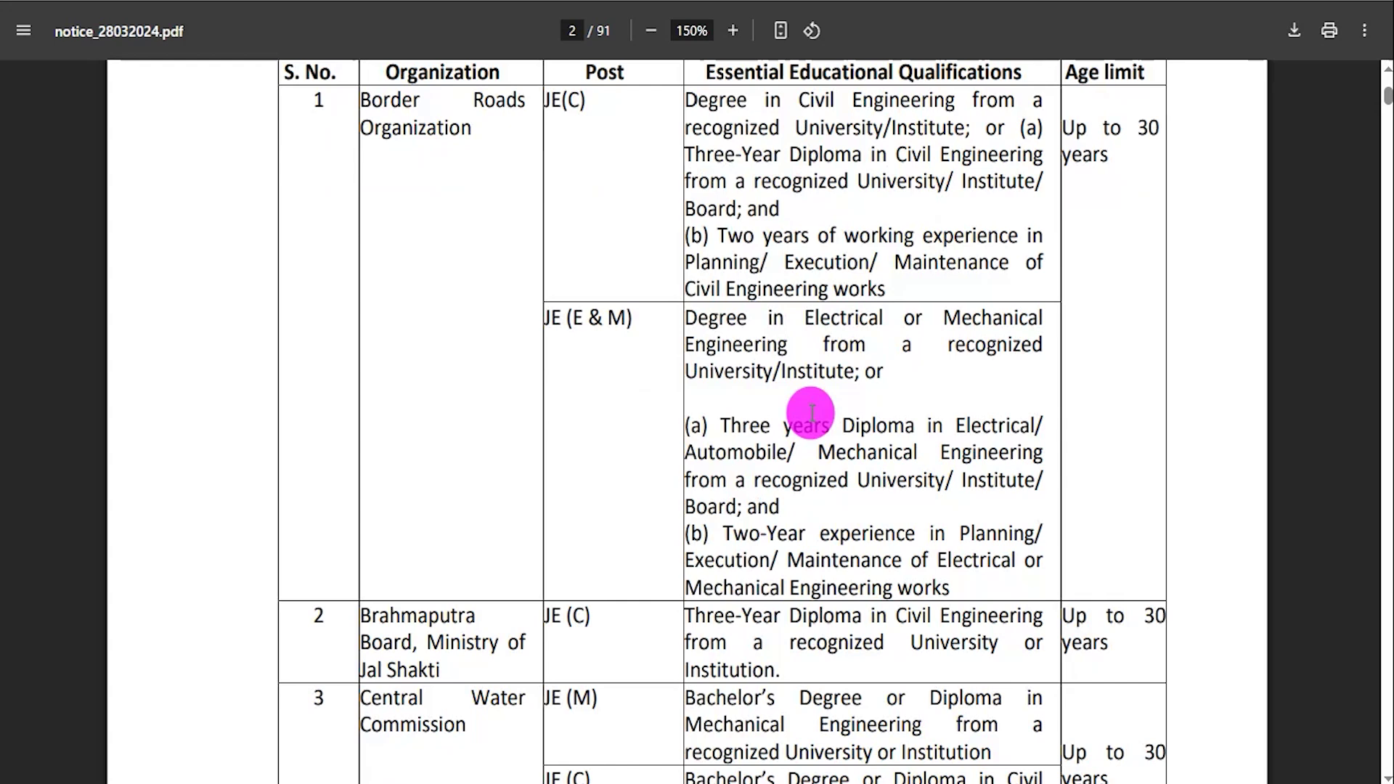
scroll(811, 414, up, 1)
click(810, 414)
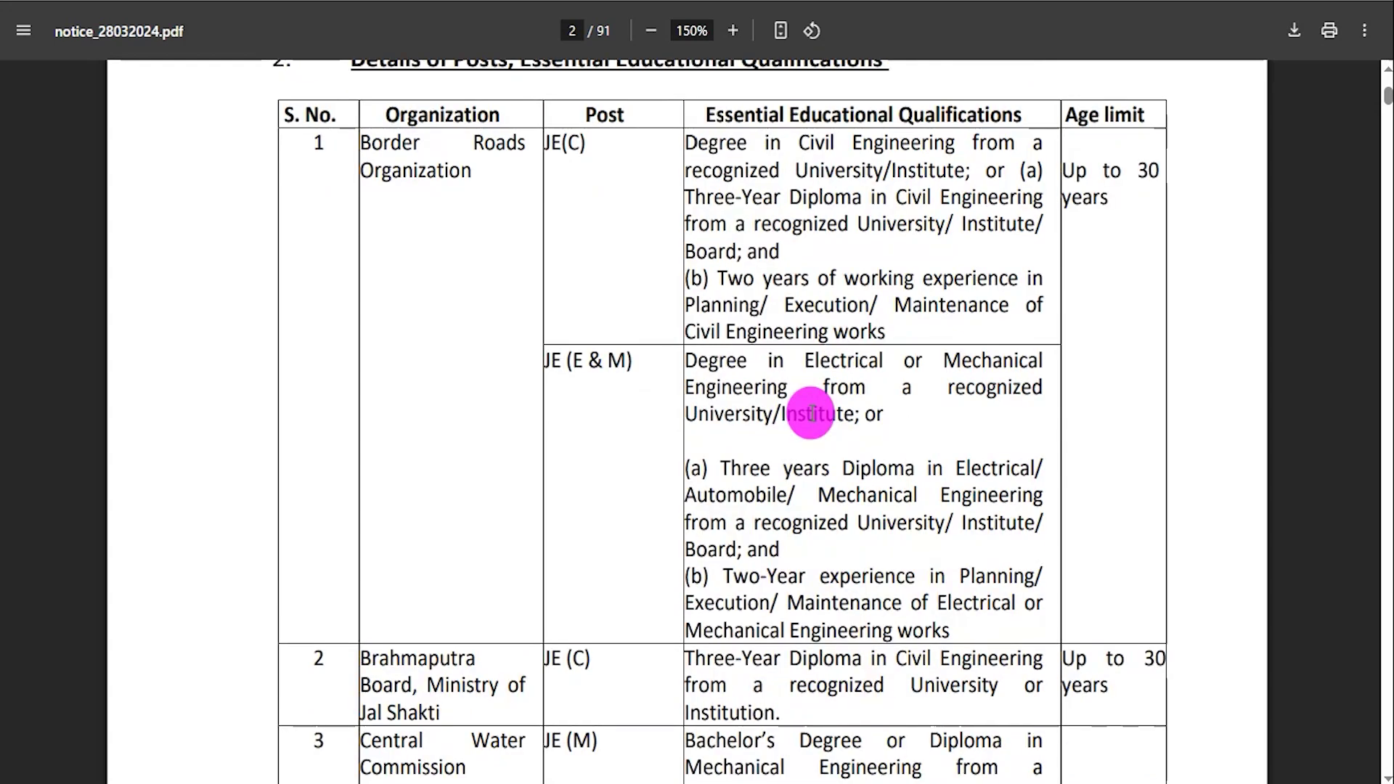
Return to the SSC JE Online Form 2025 page and highlight the Apply Online link under Important Links.
scroll(811, 414, up, 1)
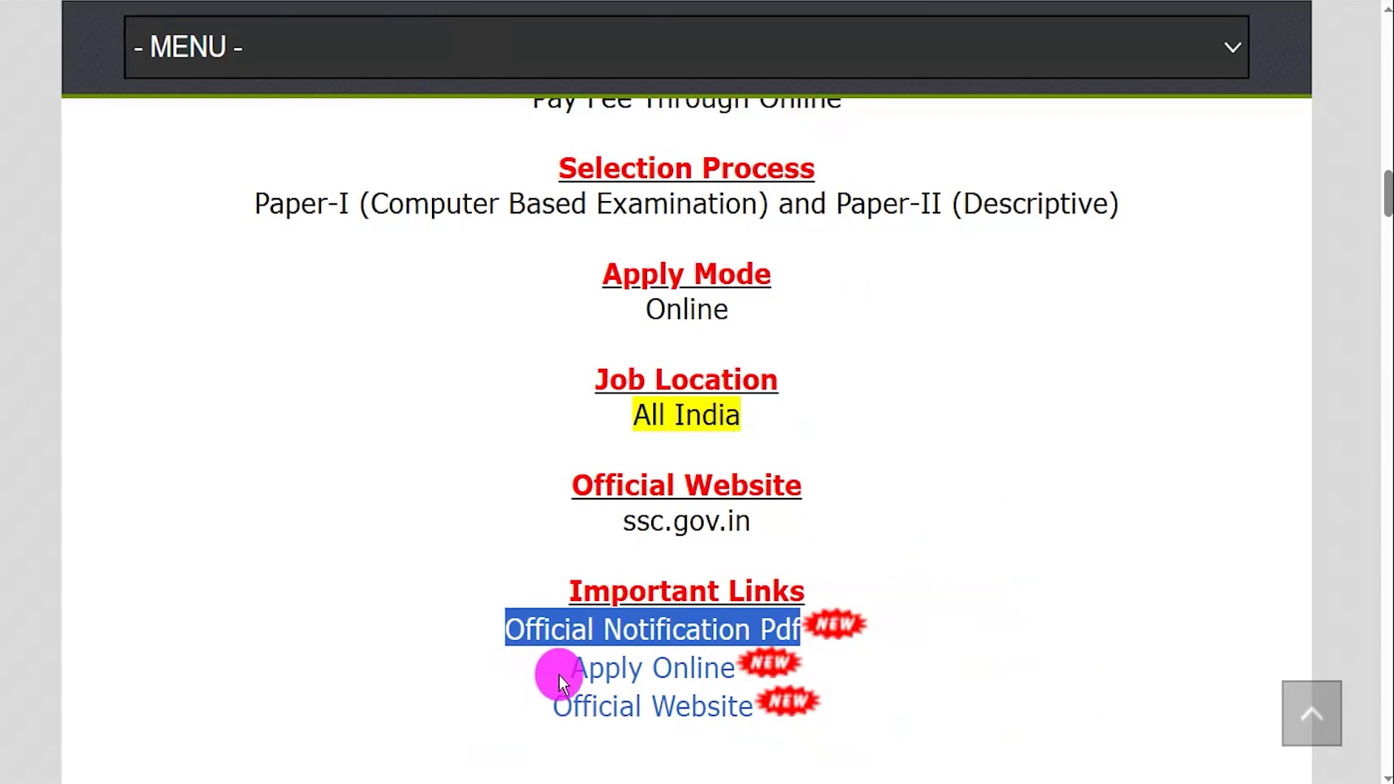
drag(559, 675, 736, 674)
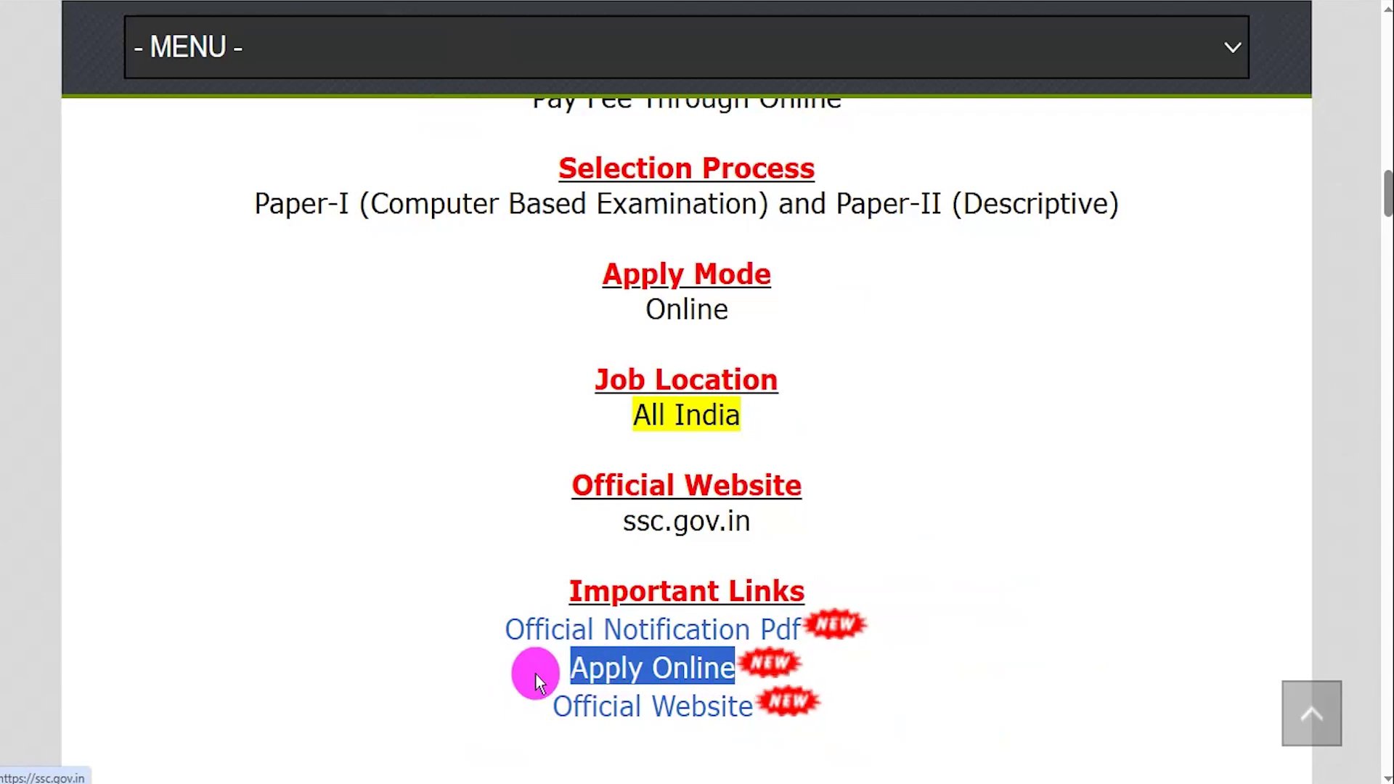
drag(544, 669, 735, 670)
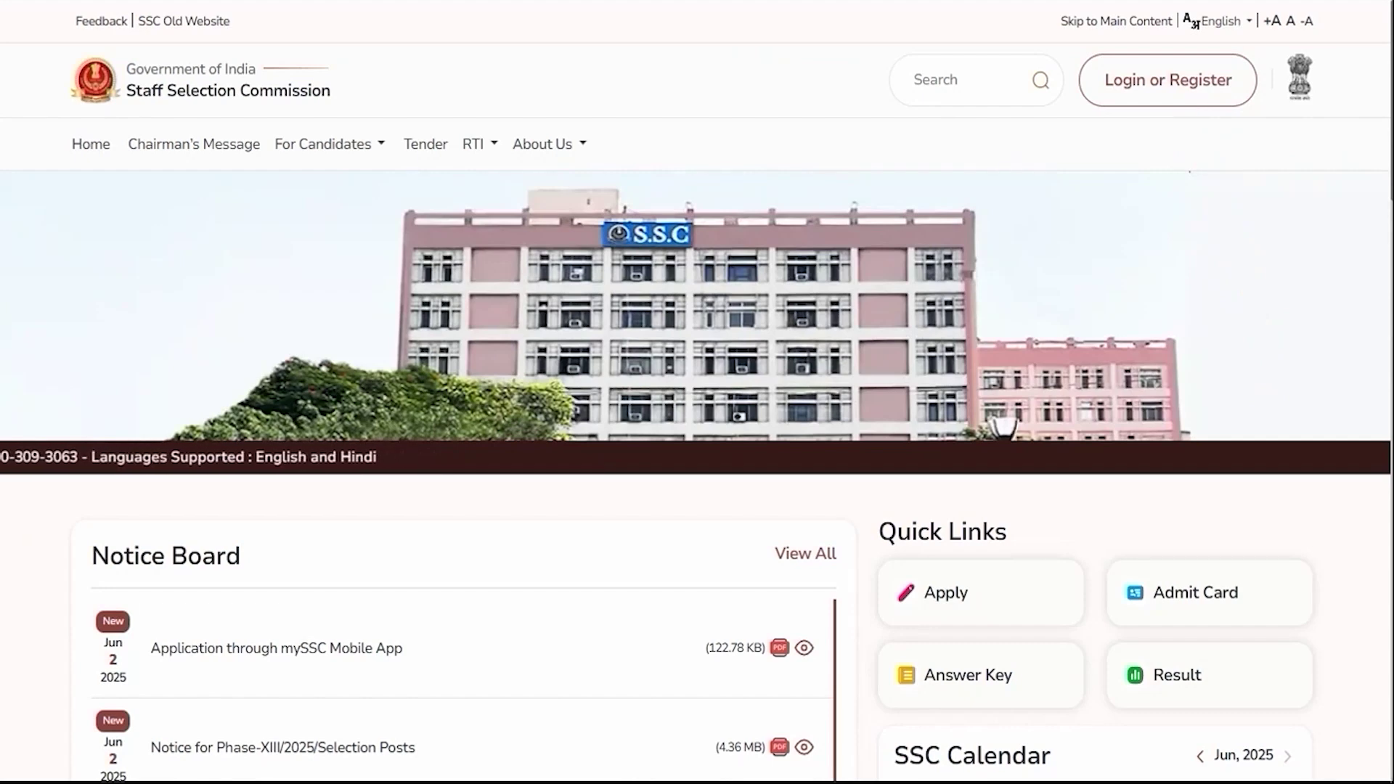
Open the candidate login form and mark its username, password and captcha fields, plus Login and the New User registration link.
click(1137, 97)
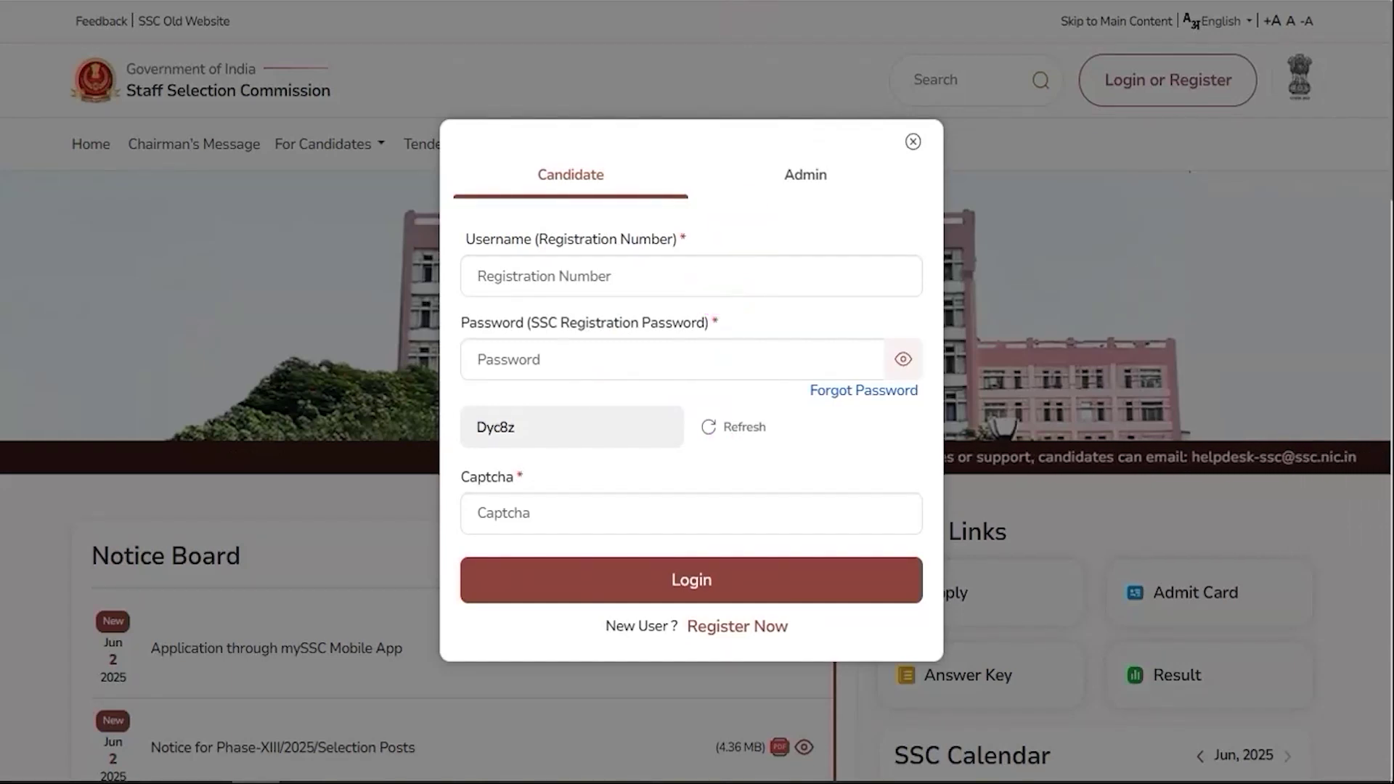
drag(722, 279, 782, 221)
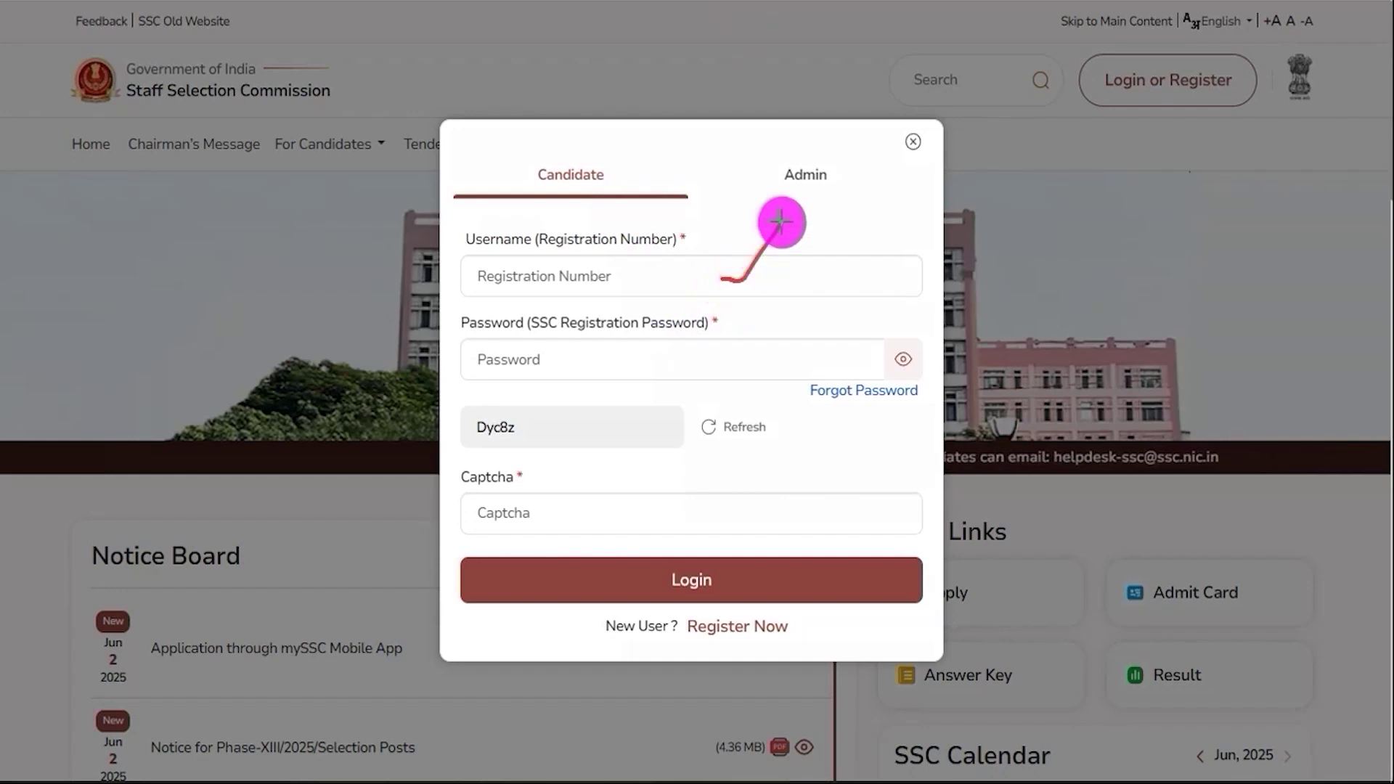
drag(717, 363, 762, 318)
drag(488, 439, 547, 440)
drag(634, 515, 687, 454)
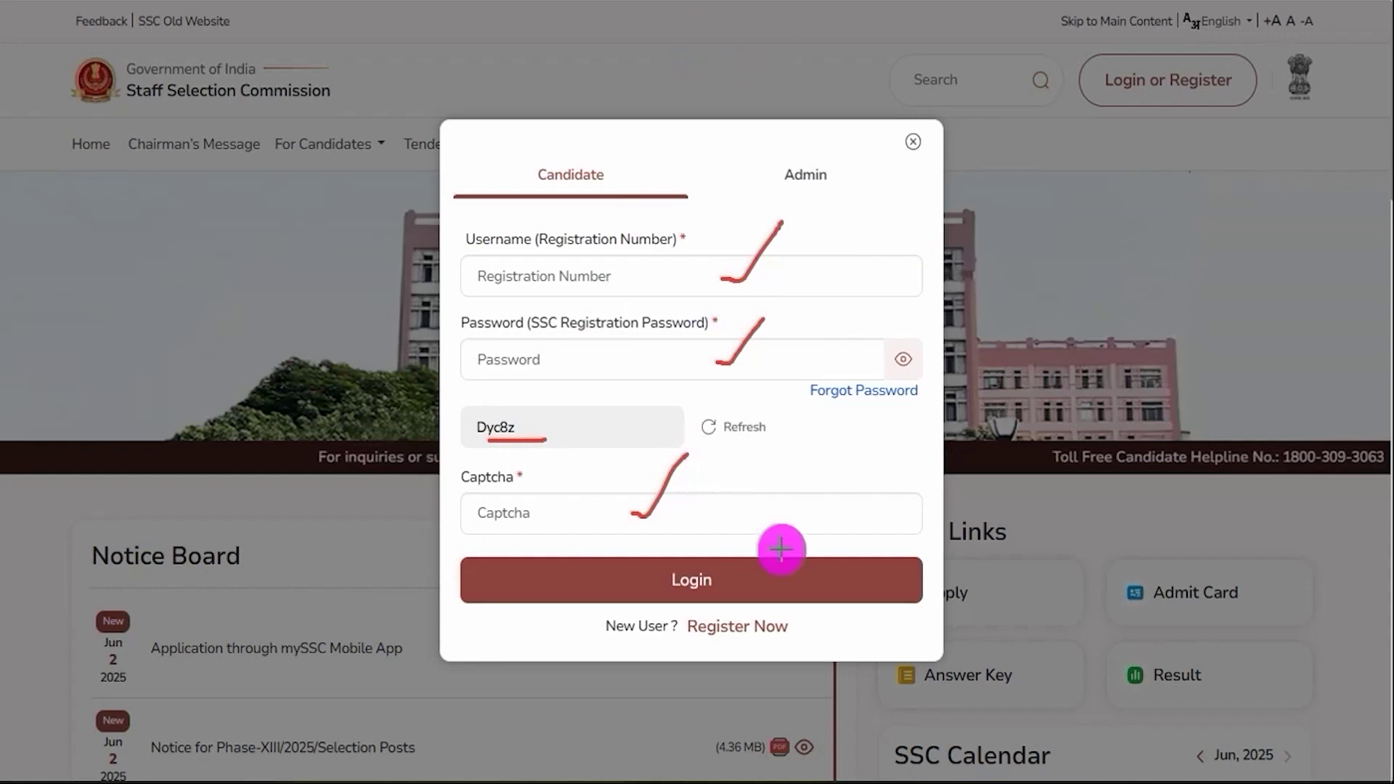
drag(863, 409, 725, 578)
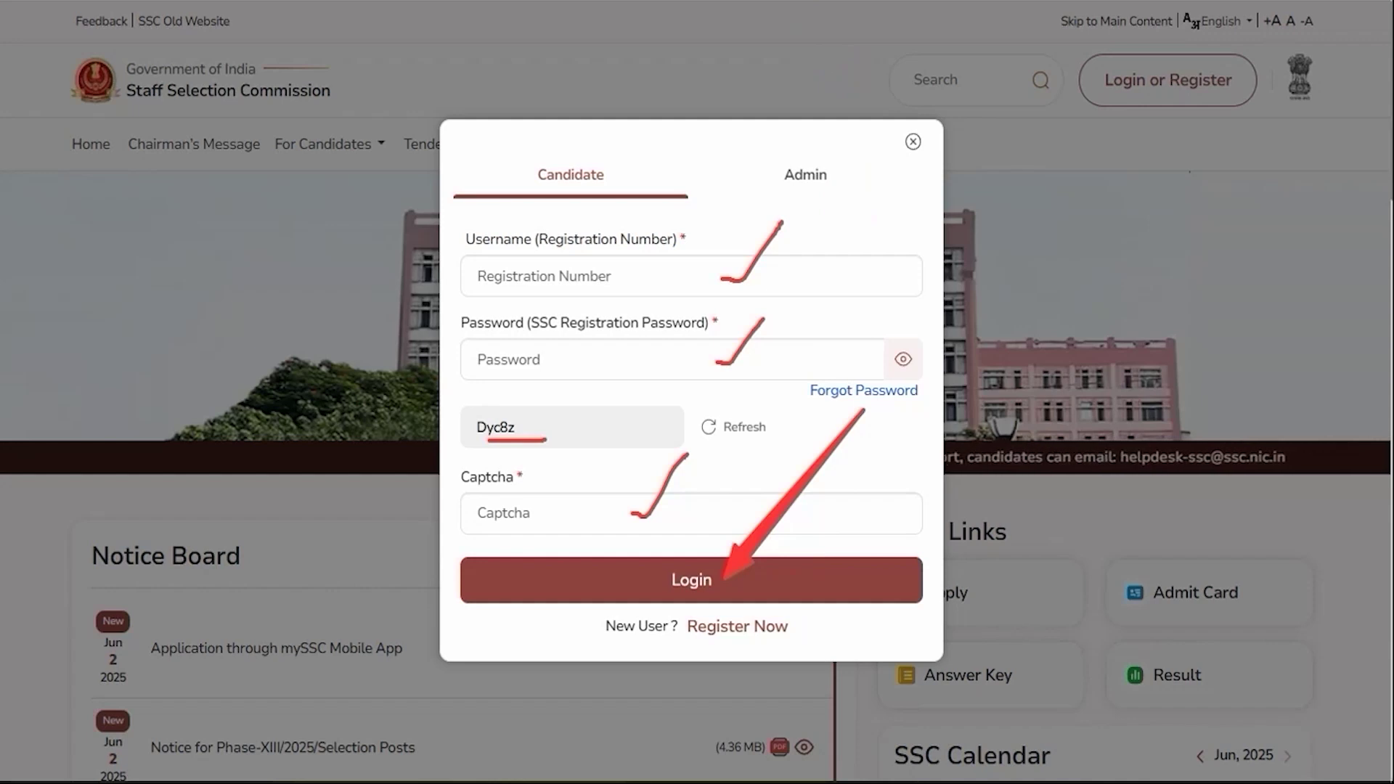
drag(569, 608, 813, 643)
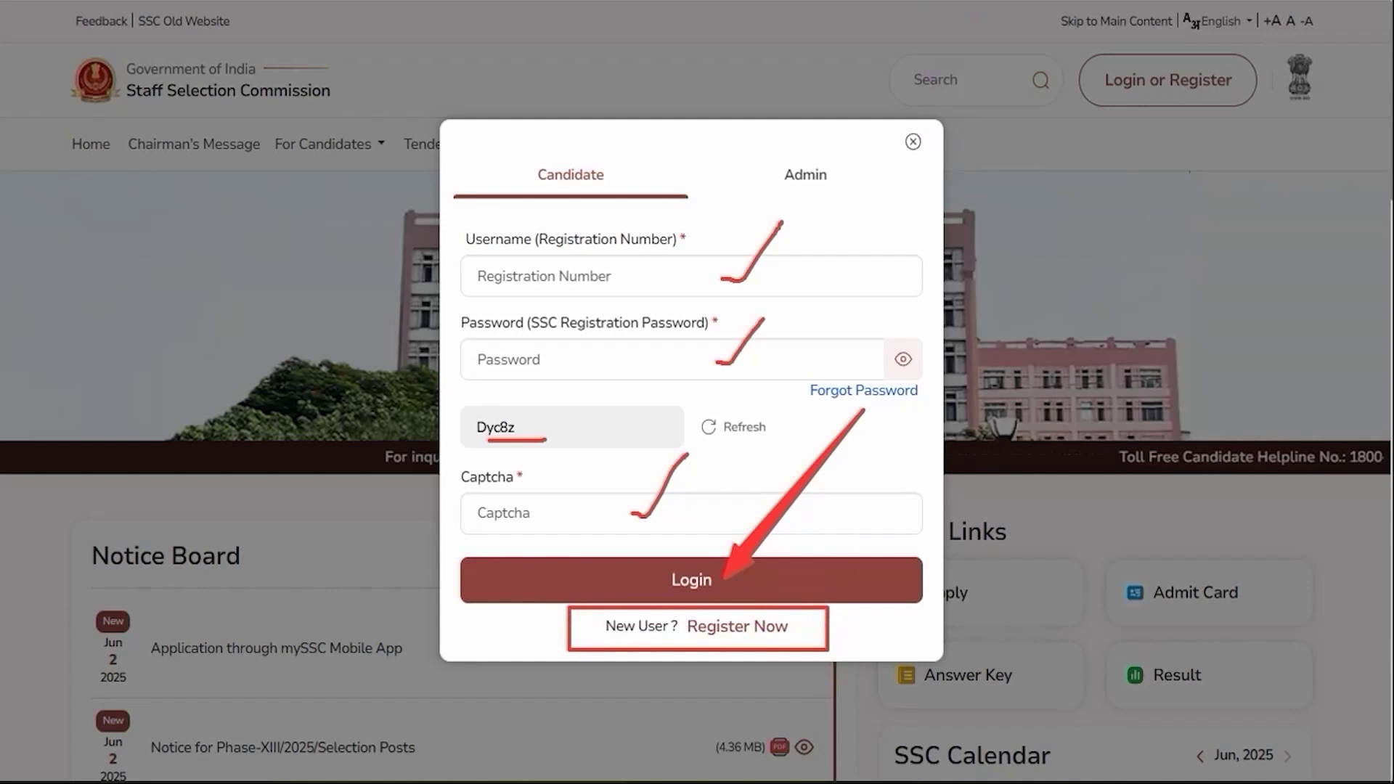
Start new-user registration and mark the Personal Details, Password Creation, Additional Details and Declaration stages.
key(Escape)
click(762, 638)
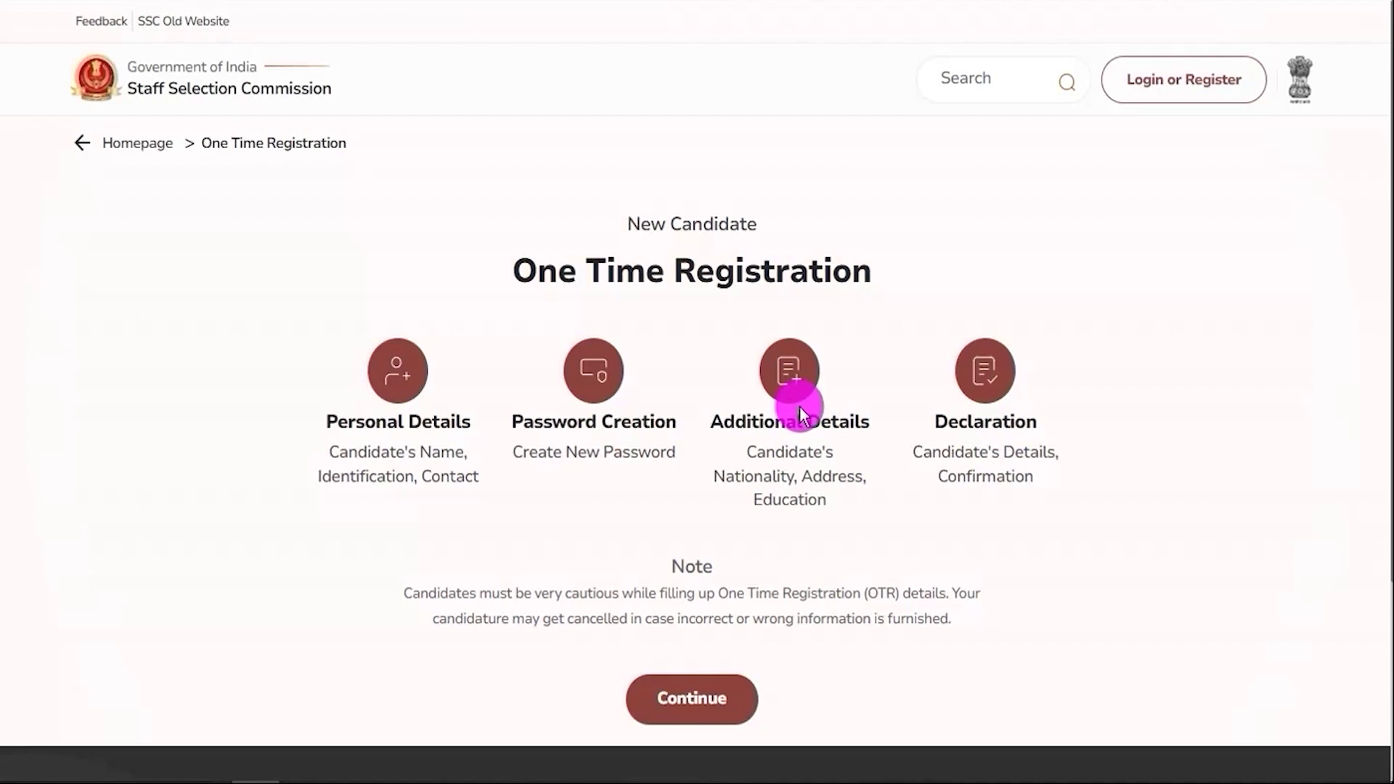
drag(552, 271, 697, 274)
click(698, 274)
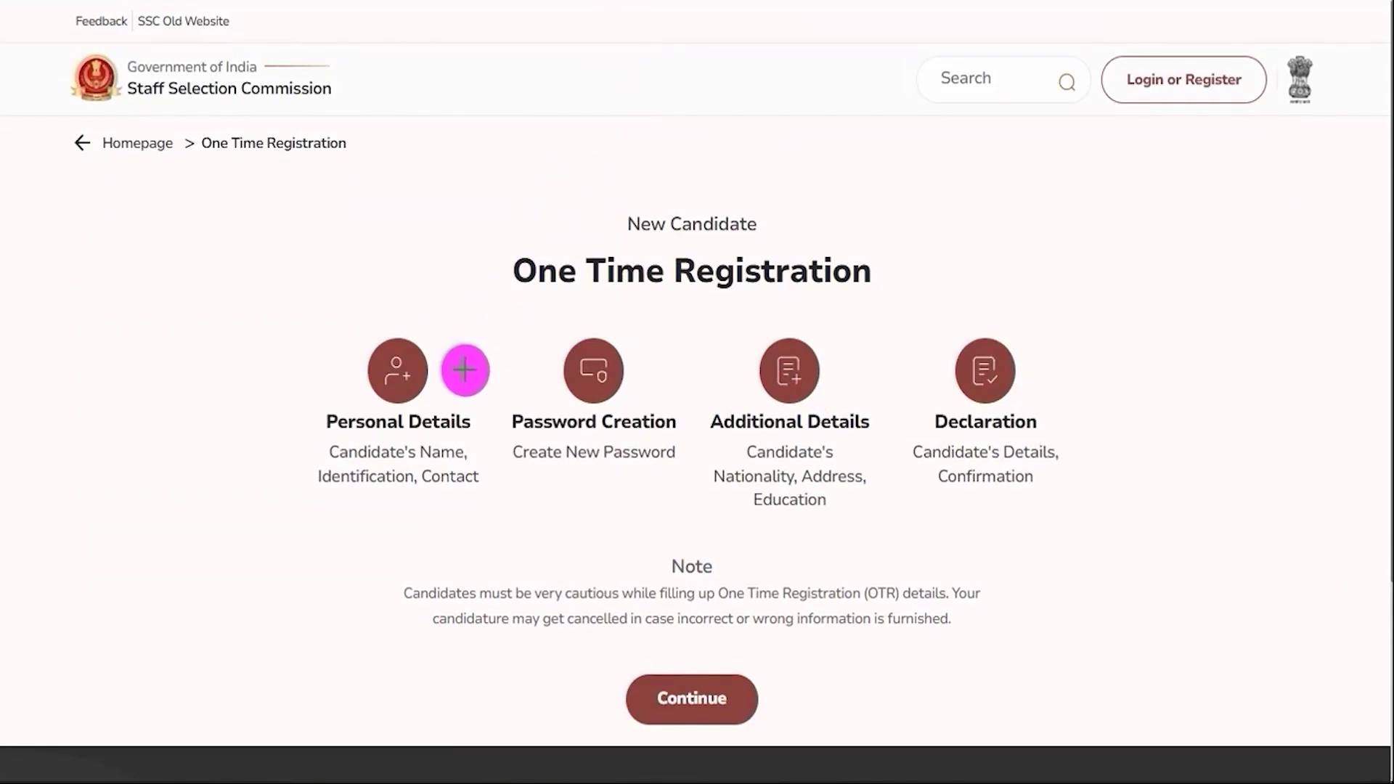
drag(441, 385, 482, 338)
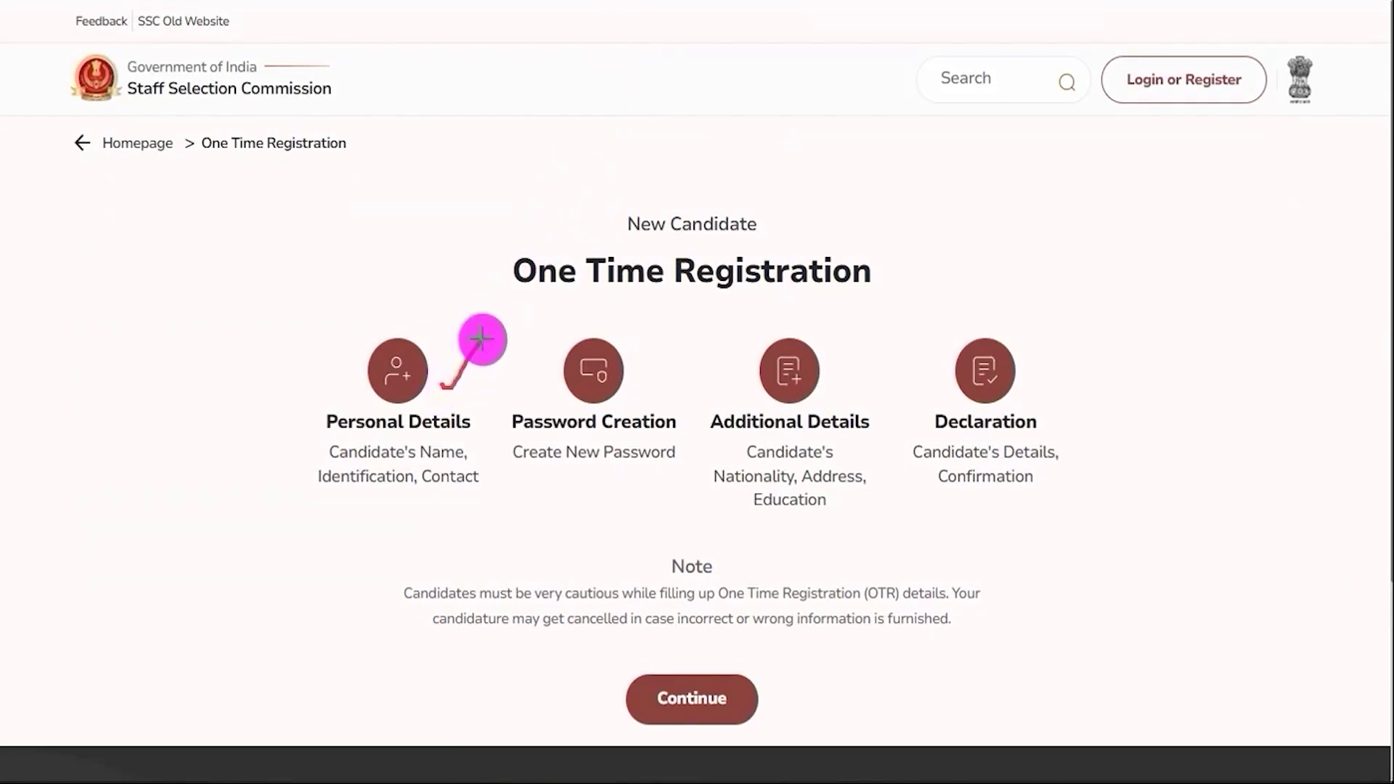
drag(639, 398, 697, 335)
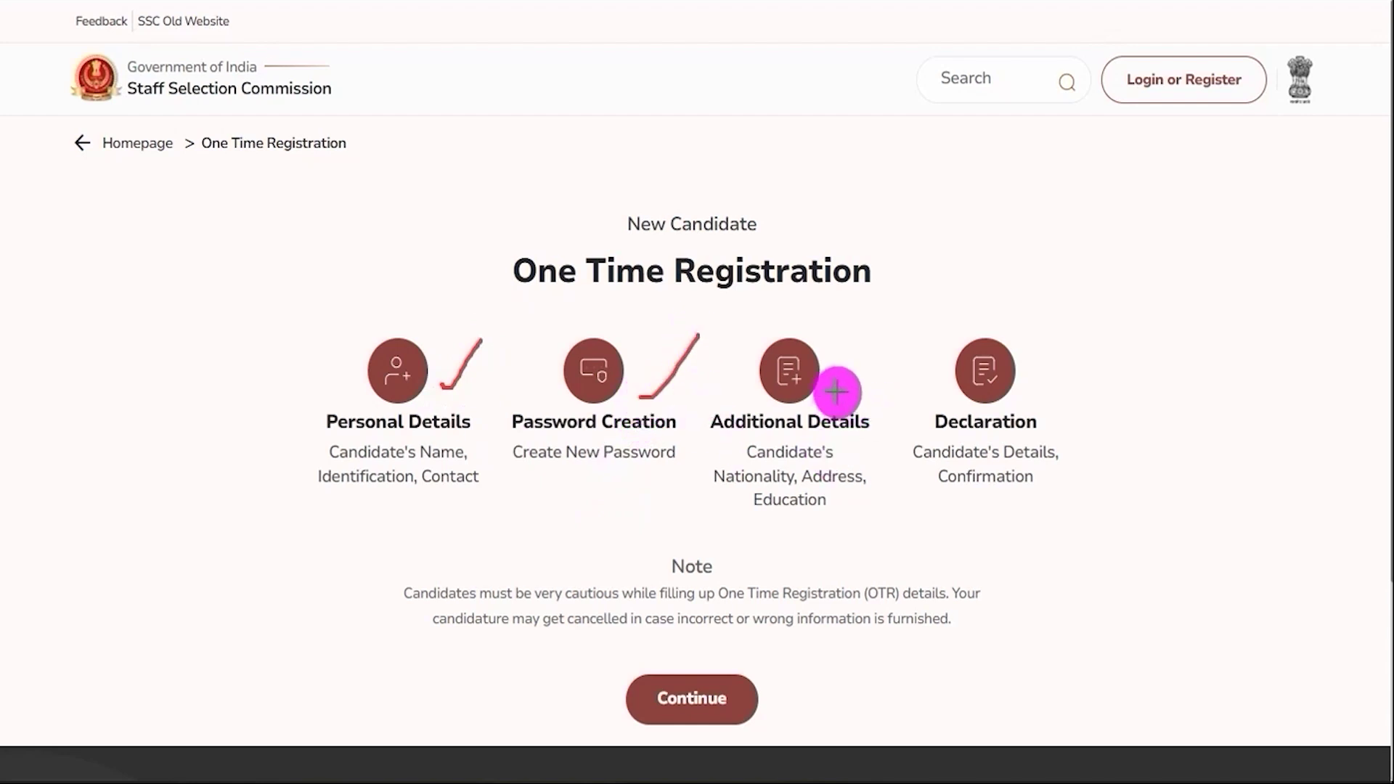
drag(837, 392, 881, 345)
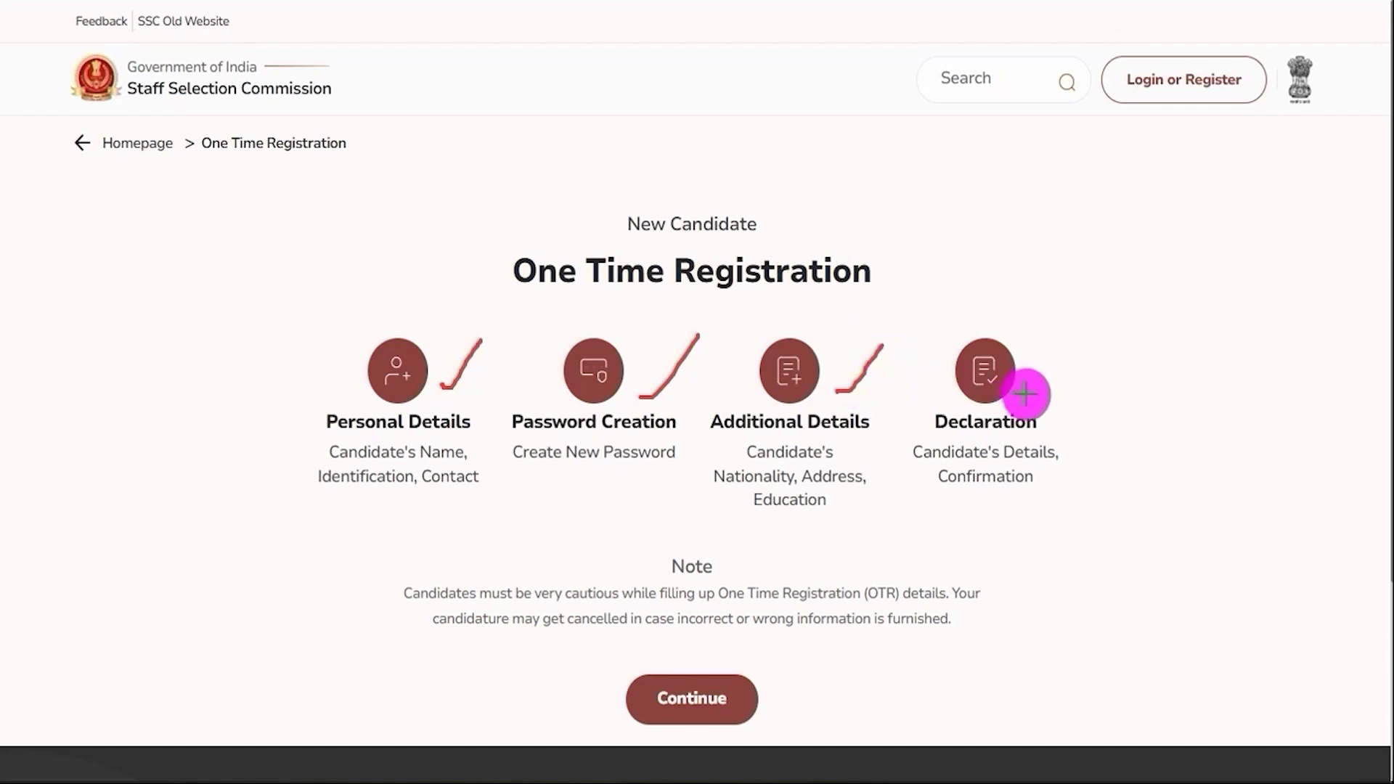
drag(1027, 395, 1090, 367)
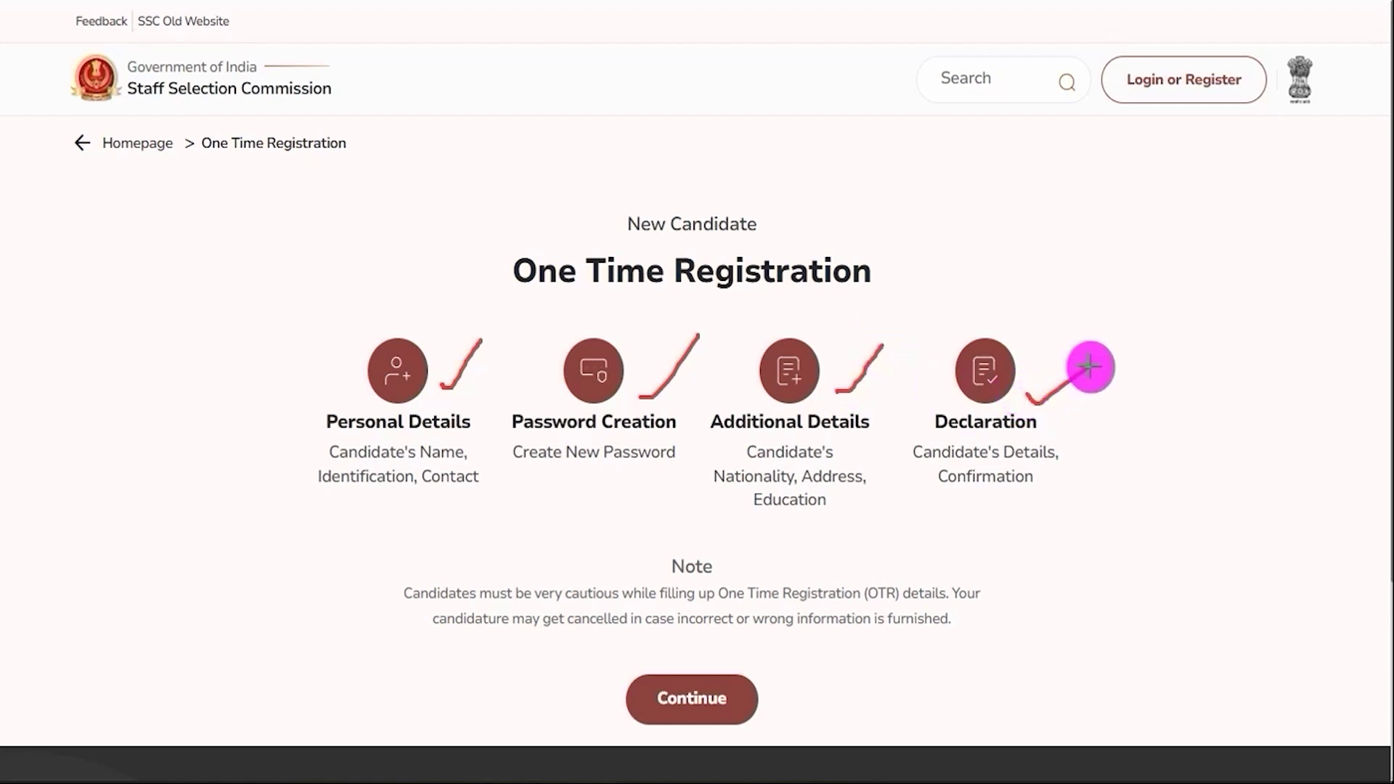
key(Escape)
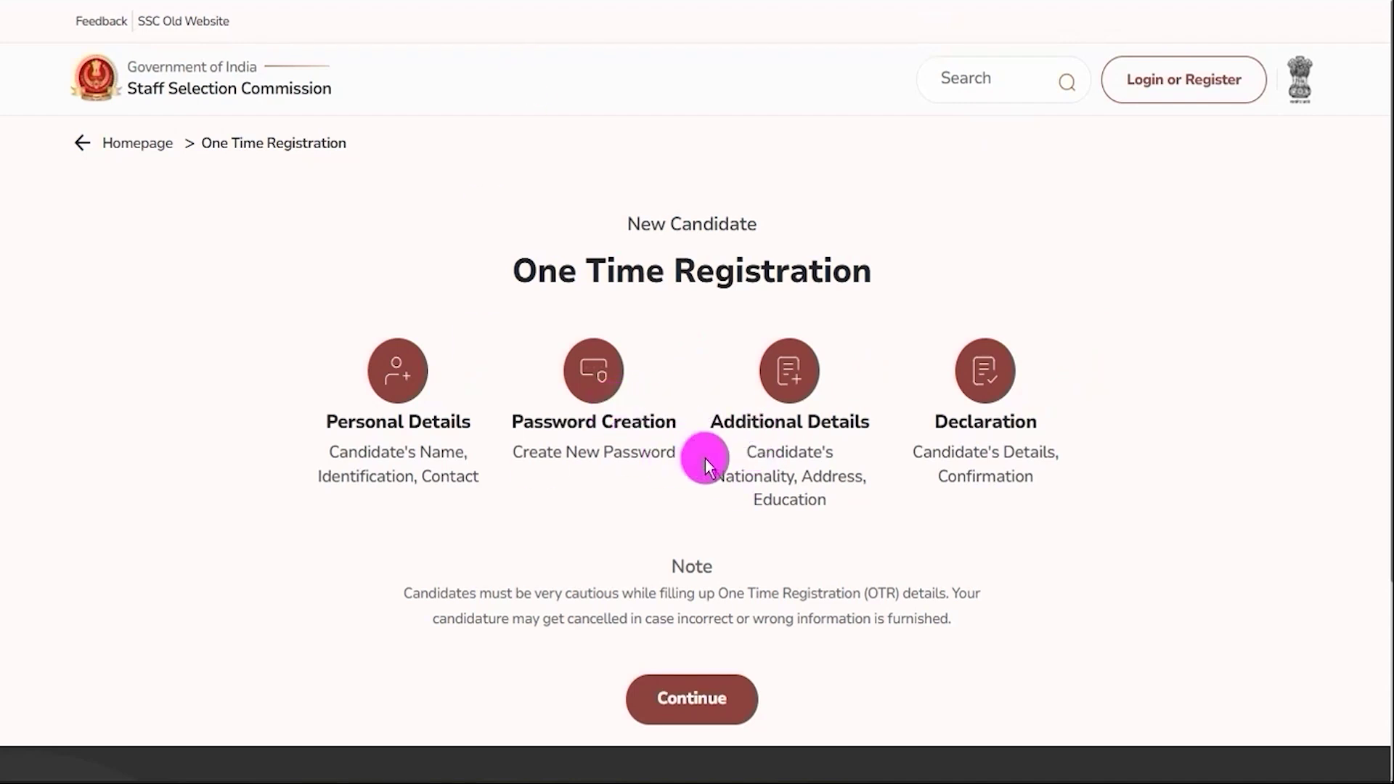
Highlight Continue on the One Time Registration page and proceed to the Personal Details form.
scroll(704, 459, down, 1)
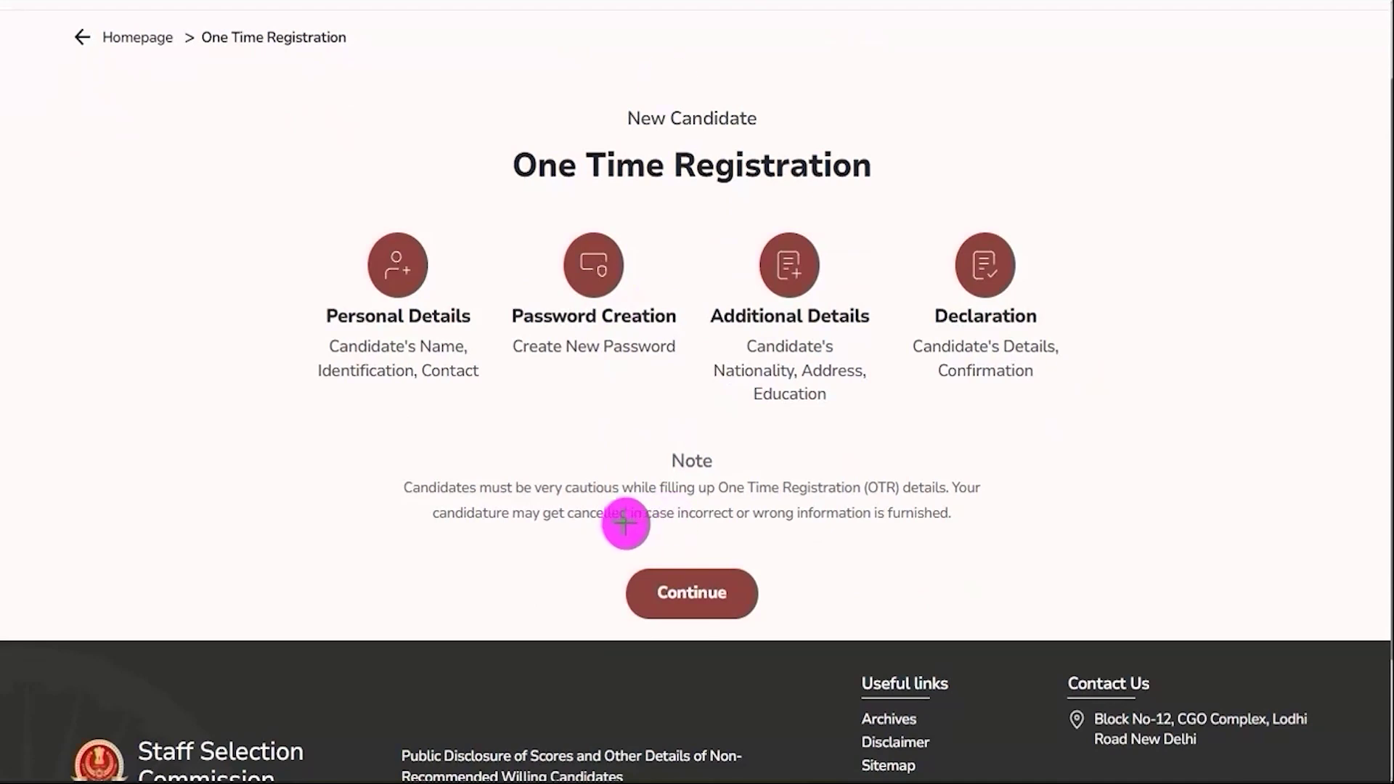
mouse_move(589, 544)
mouse_down()
mouse_move(734, 579)
mouse_move(776, 625)
mouse_up()
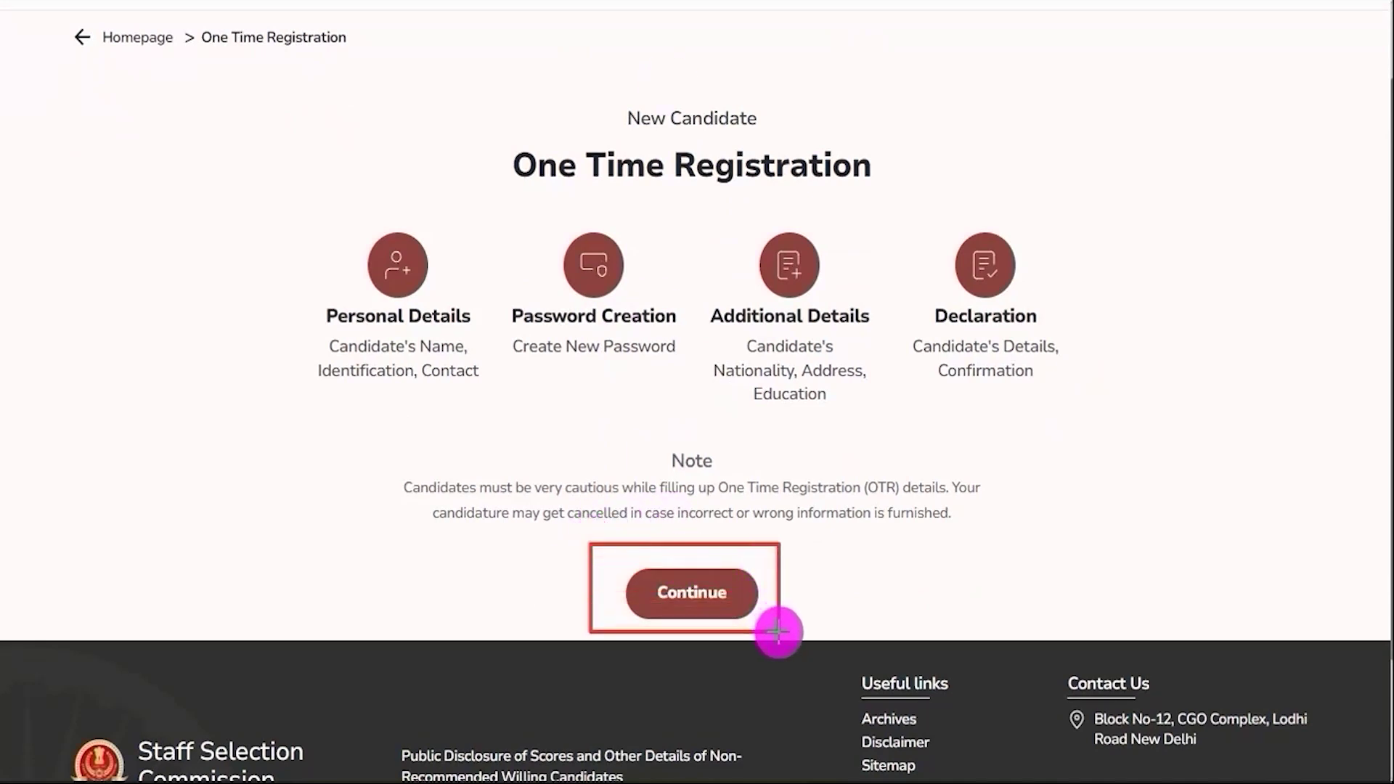
click(717, 579)
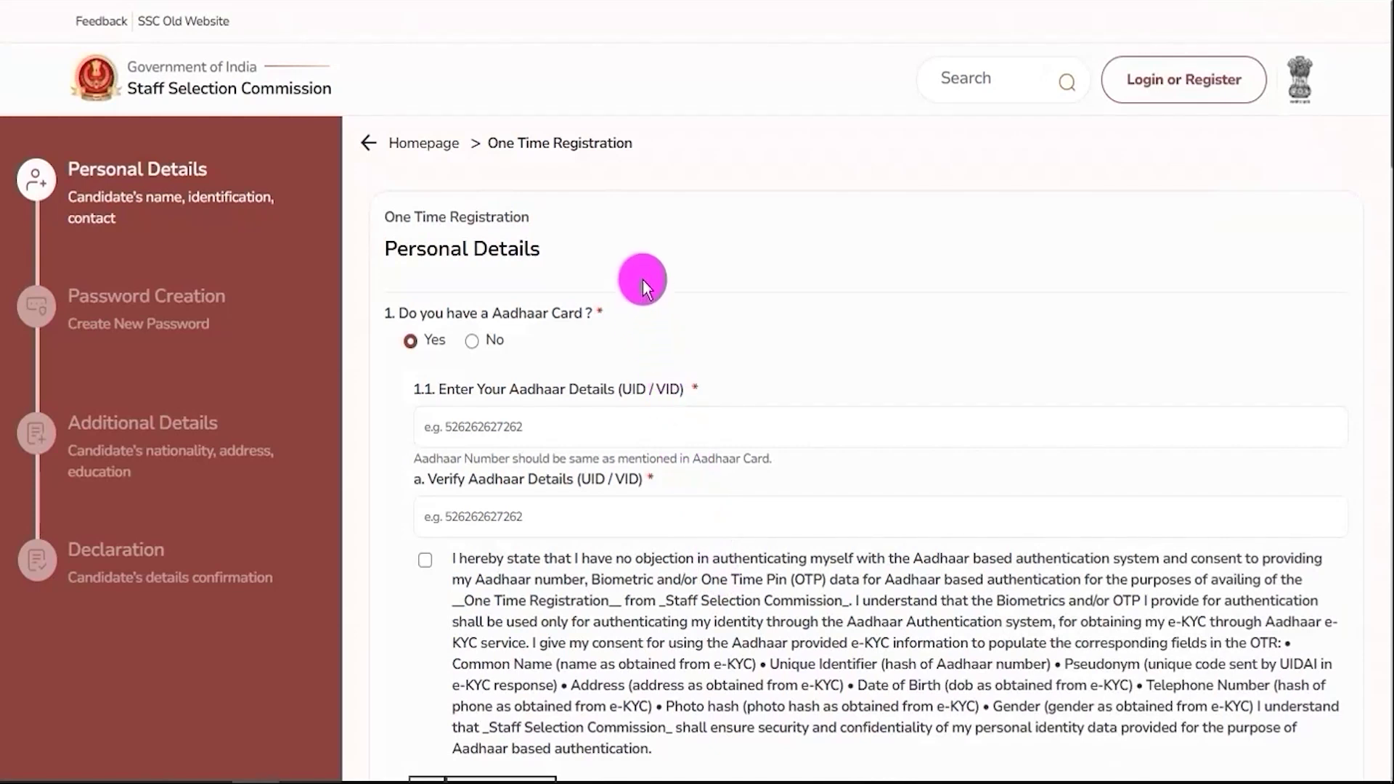
drag(408, 251, 511, 246)
click(511, 245)
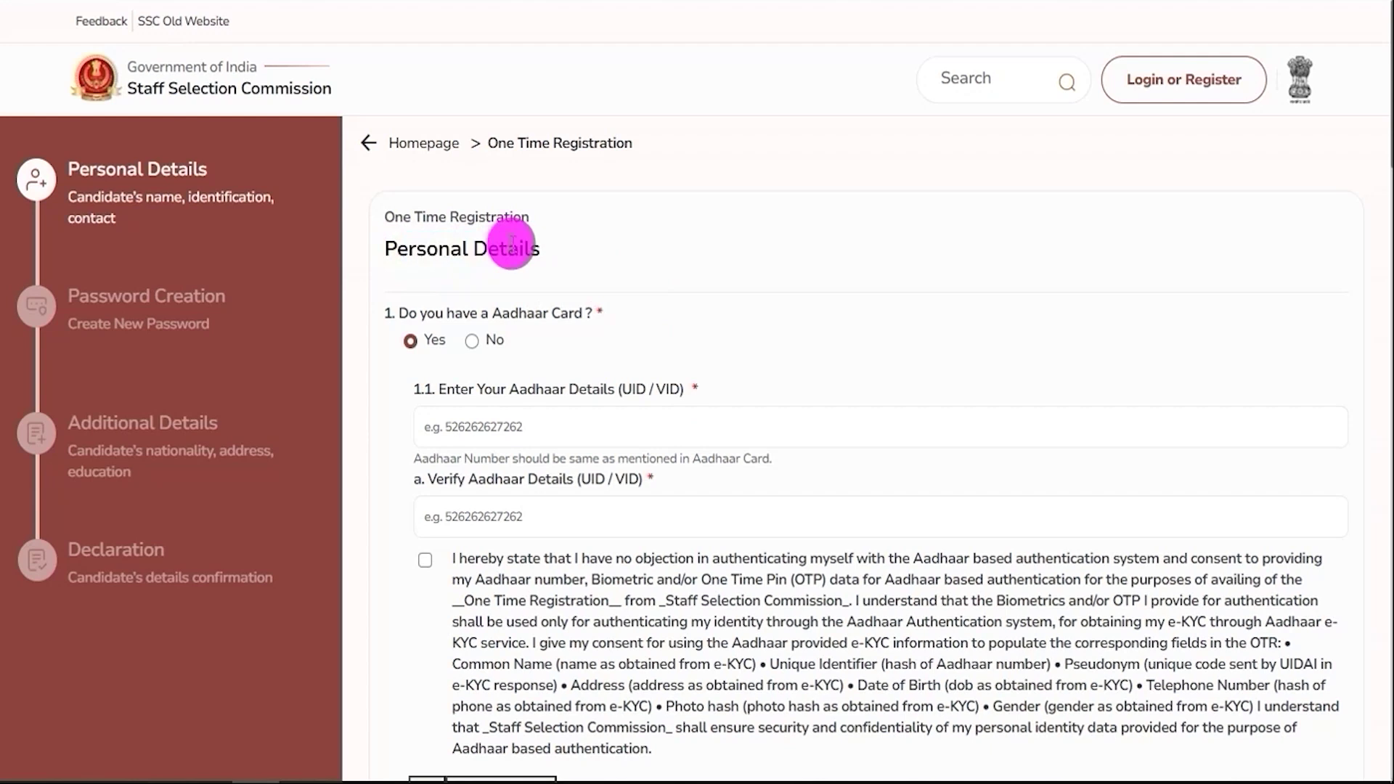
Answer No to the Aadhaar Card question and highlight the accepted name proof documents and their file upload.
scroll(501, 233, down, 3)
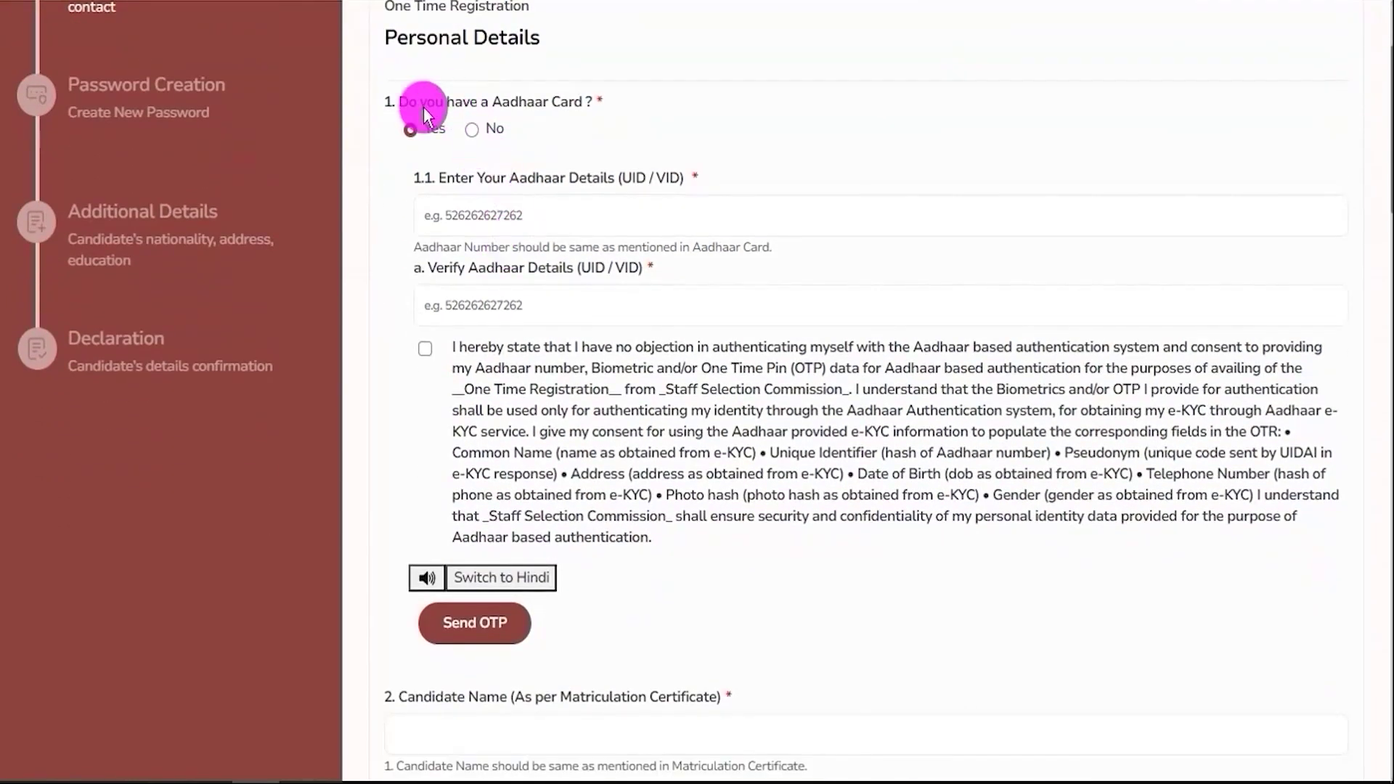
drag(410, 102, 574, 106)
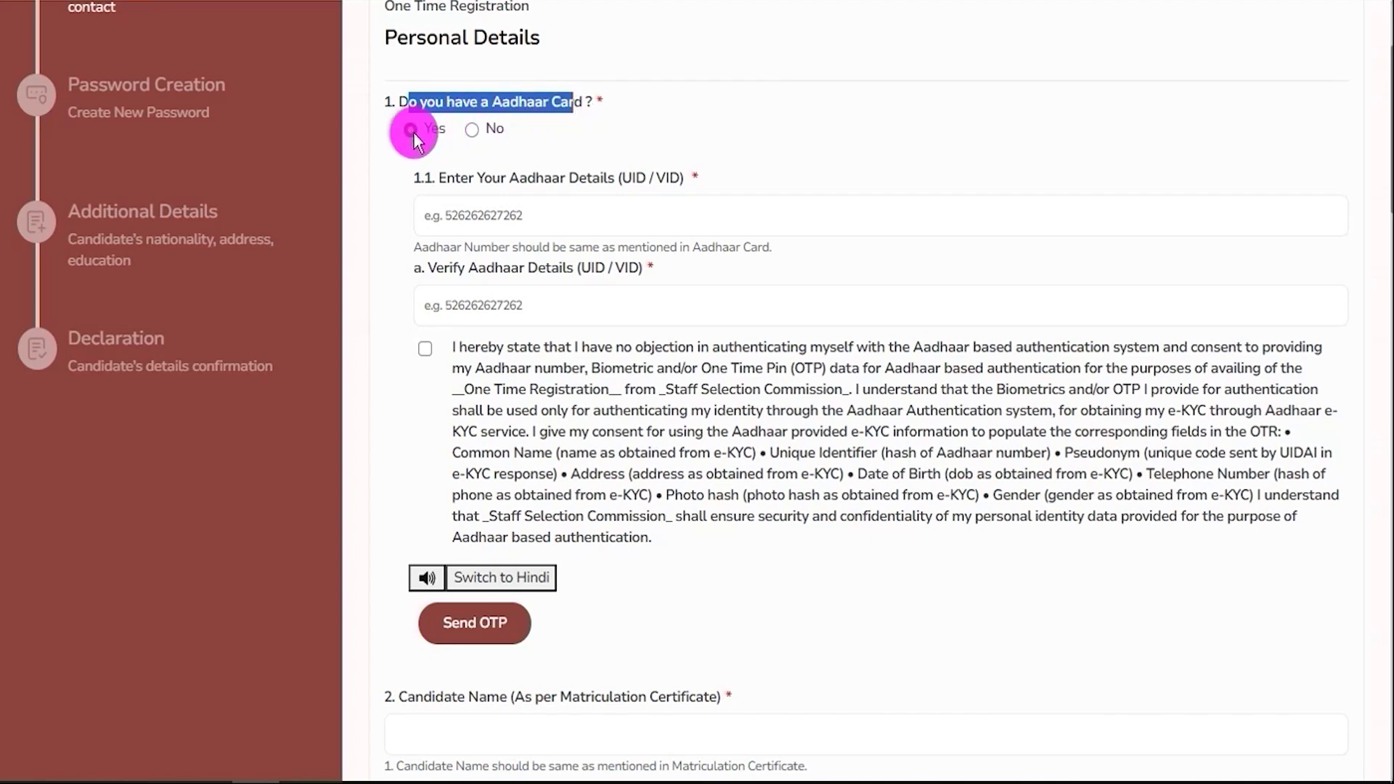
click(470, 131)
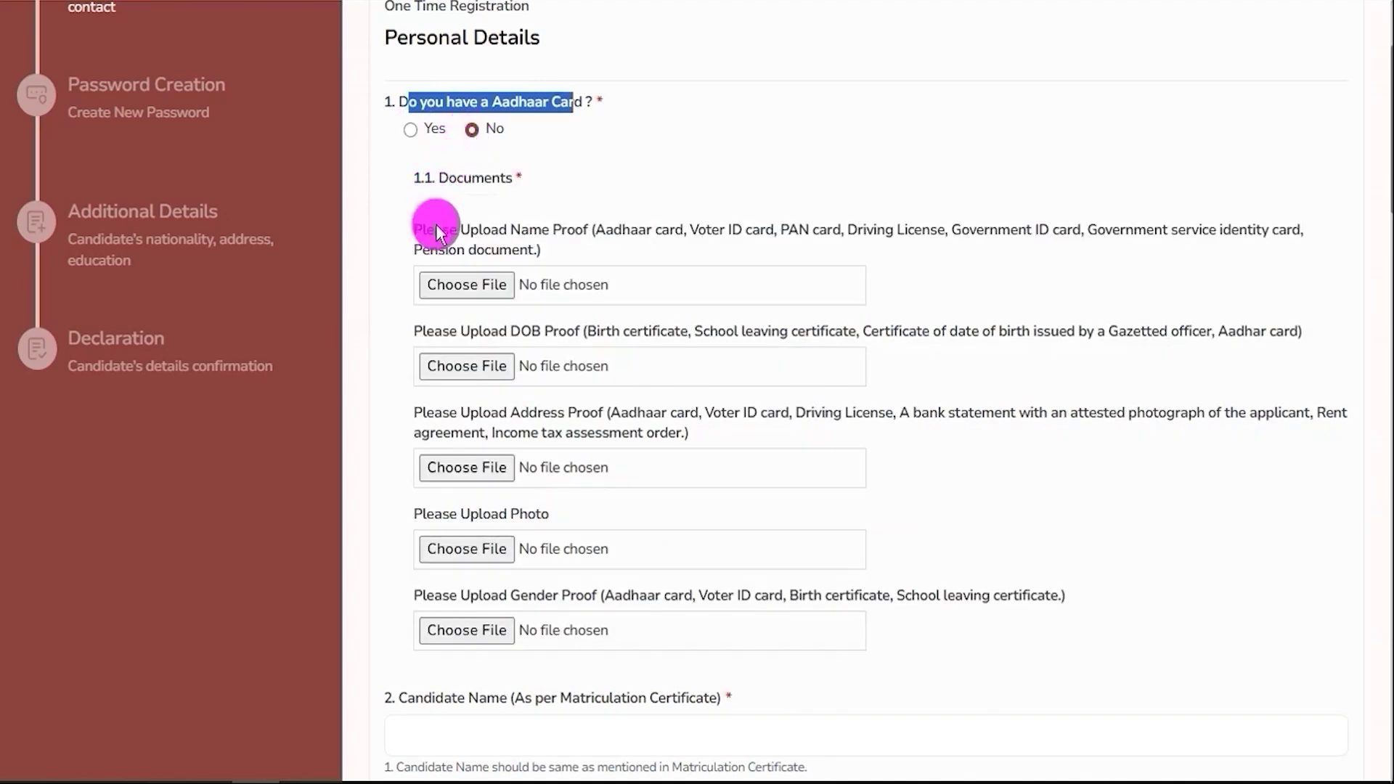
drag(436, 231, 600, 232)
click(617, 231)
double_click(628, 231)
double_click(715, 233)
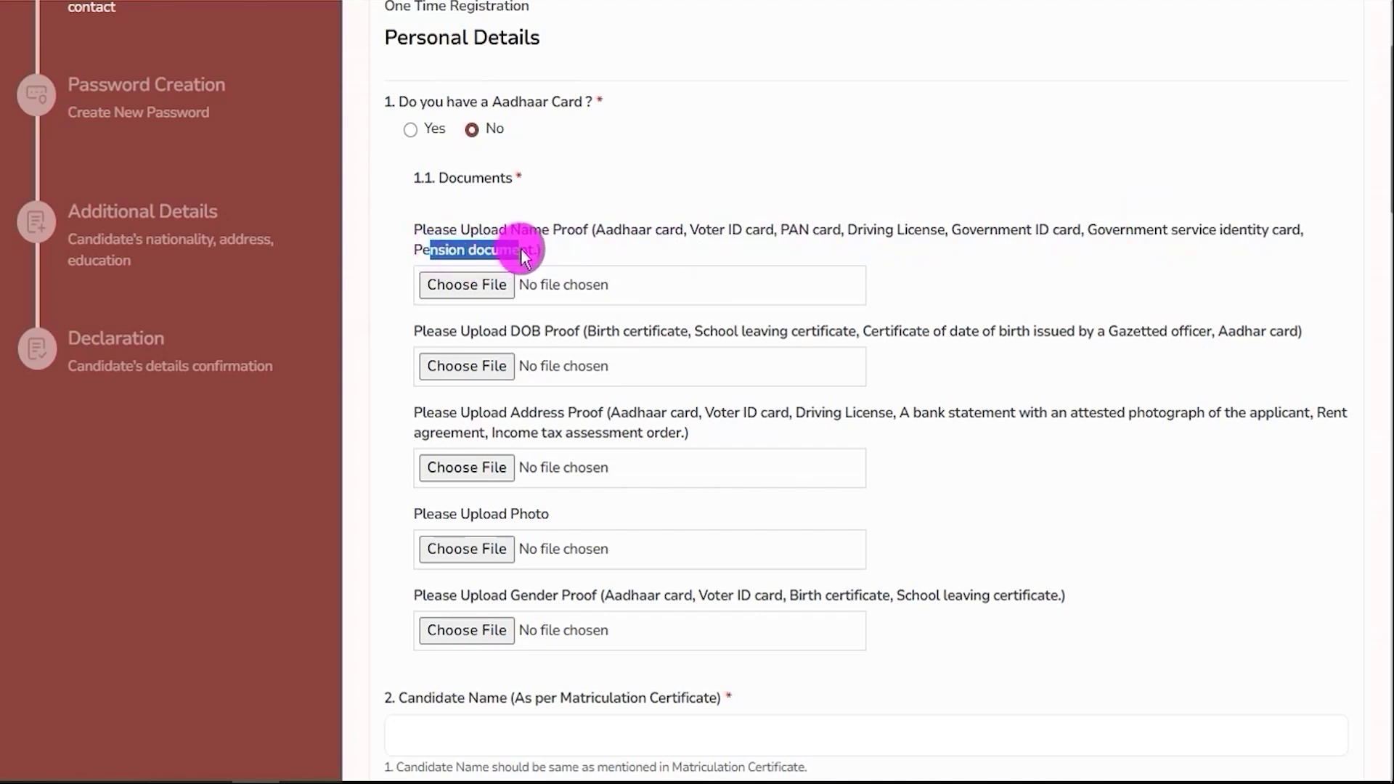
click(512, 283)
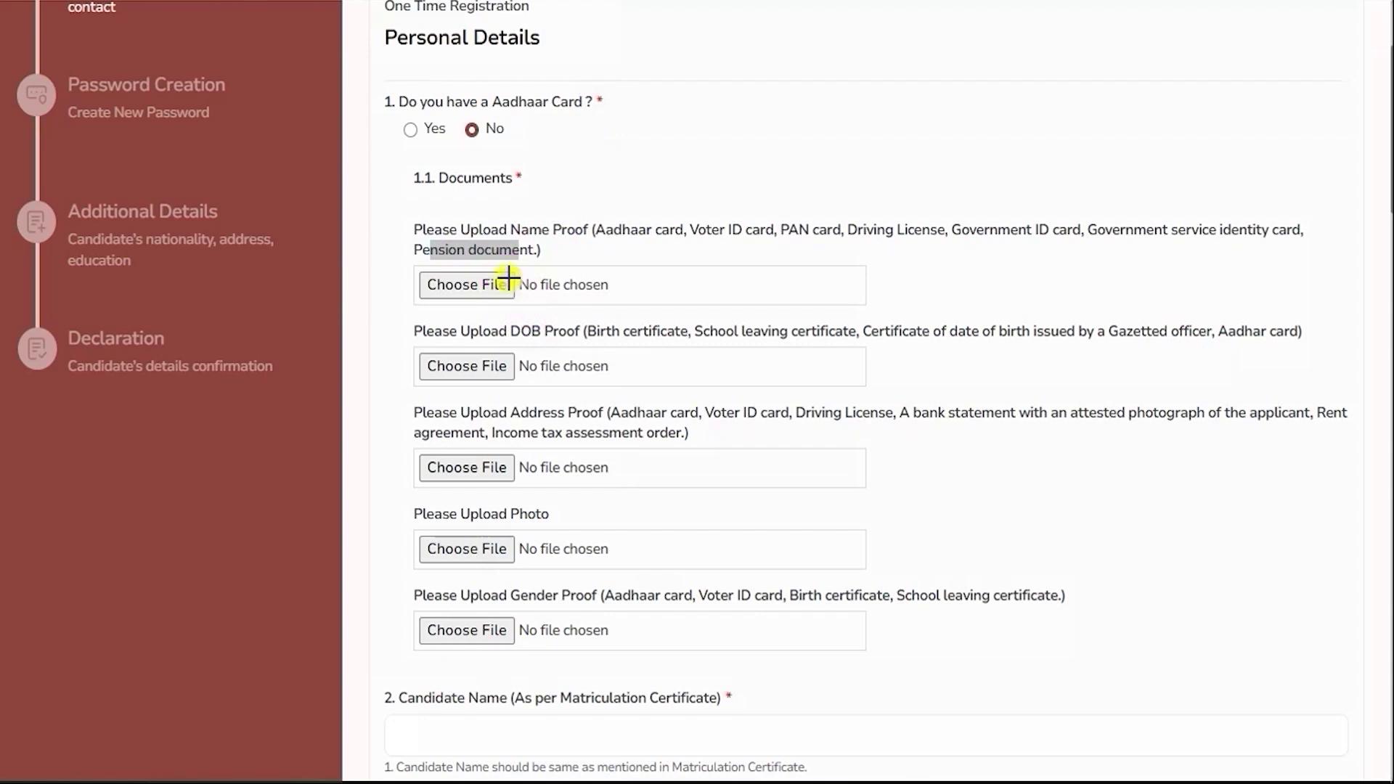
drag(511, 279, 558, 260)
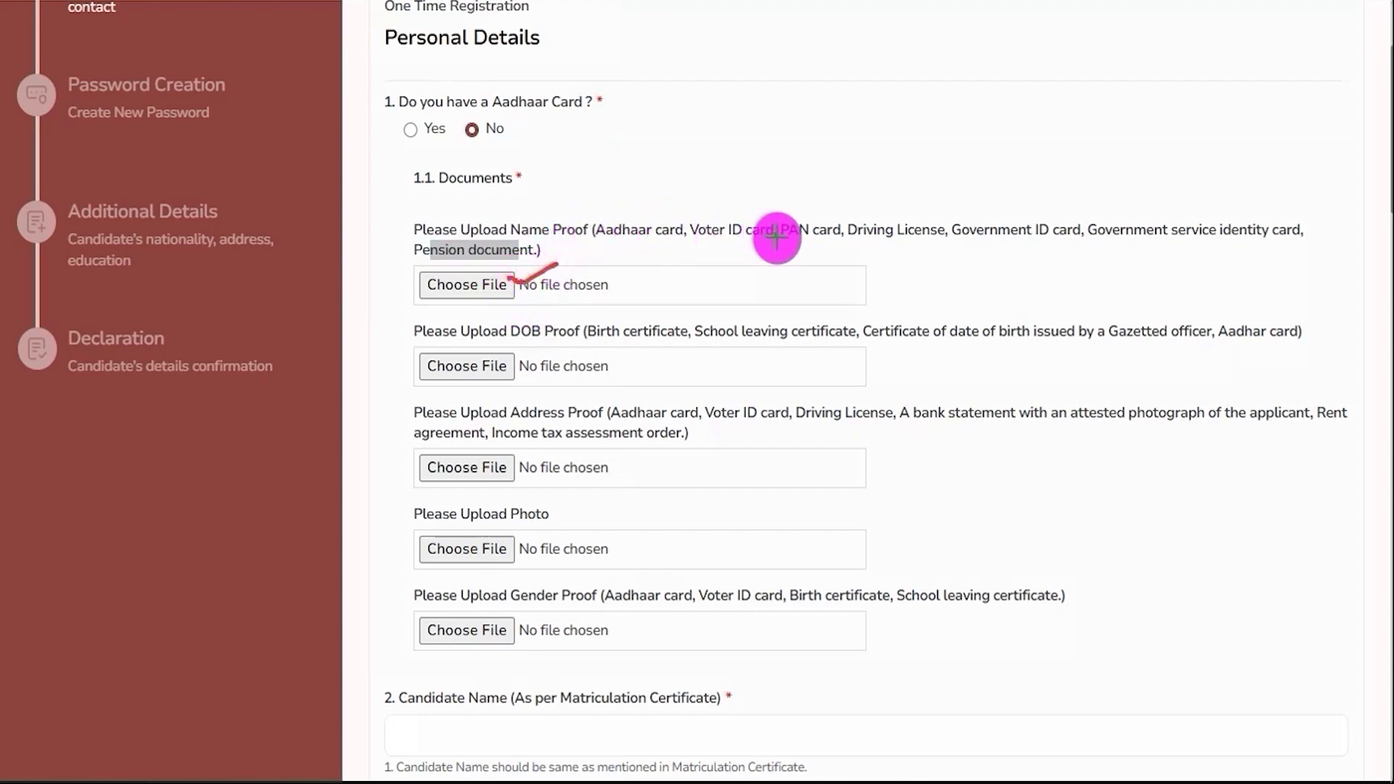
Underline the accepted DOB proof documents and mark the file upload for them.
drag(511, 339, 649, 338)
drag(748, 342, 1160, 340)
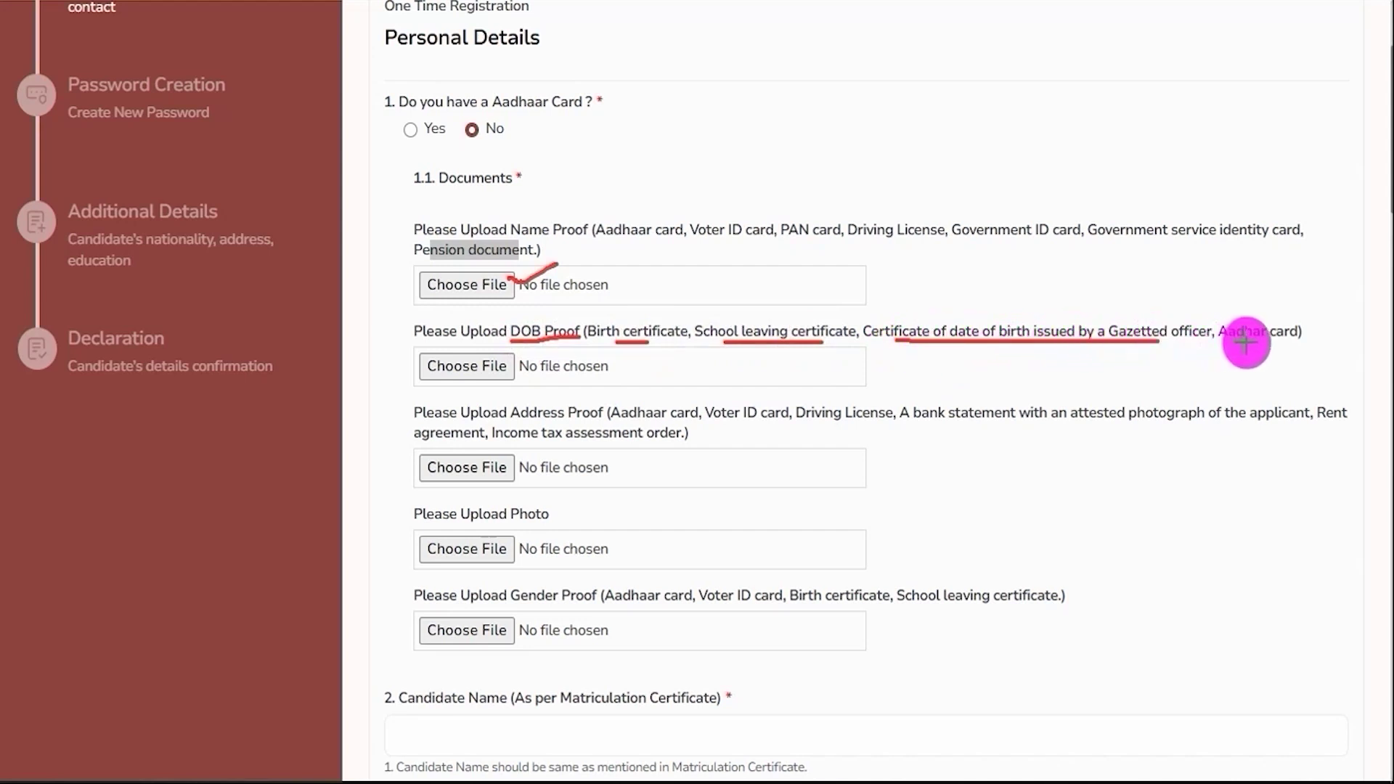
drag(1246, 343, 1276, 342)
drag(508, 361, 561, 323)
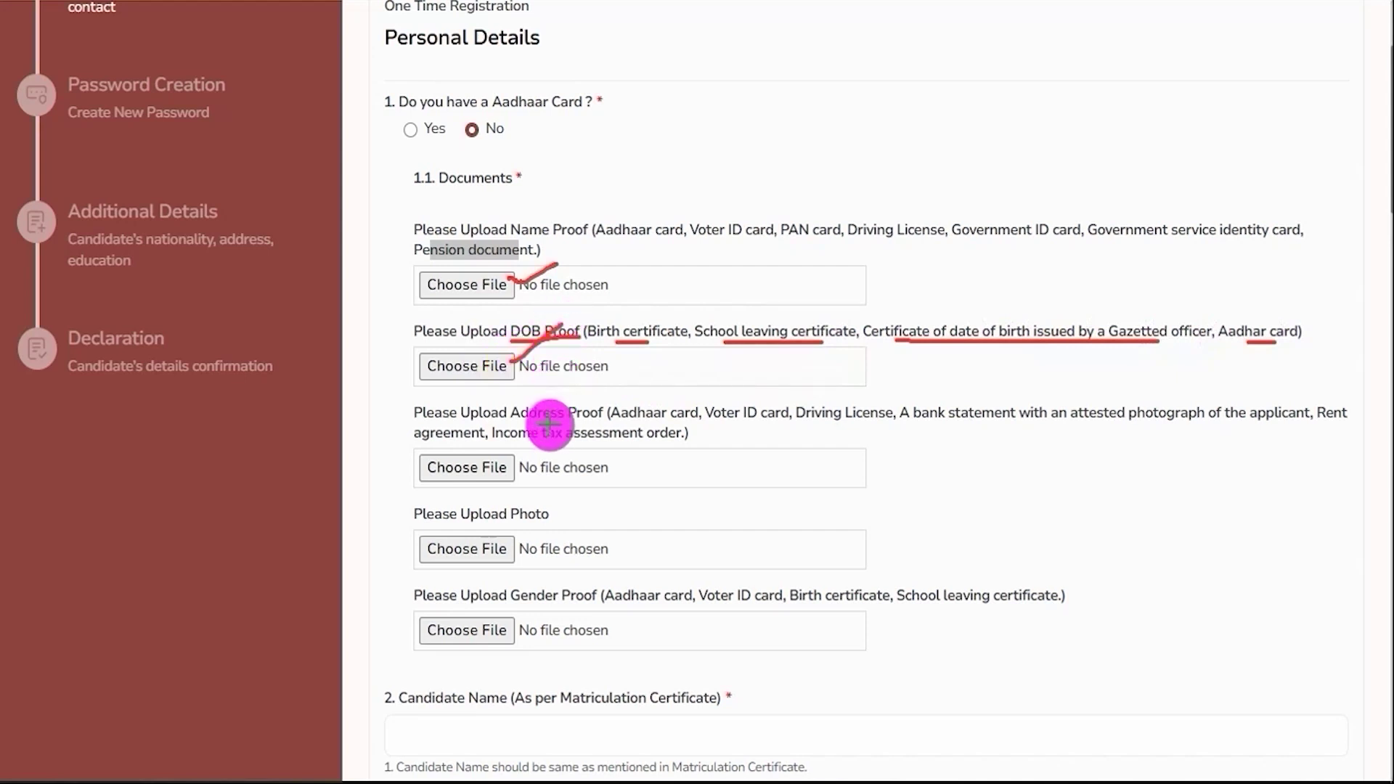
Underline the accepted address proof documents, from Aadhaar card to income tax assessment order, and mark their file upload.
drag(501, 421, 591, 420)
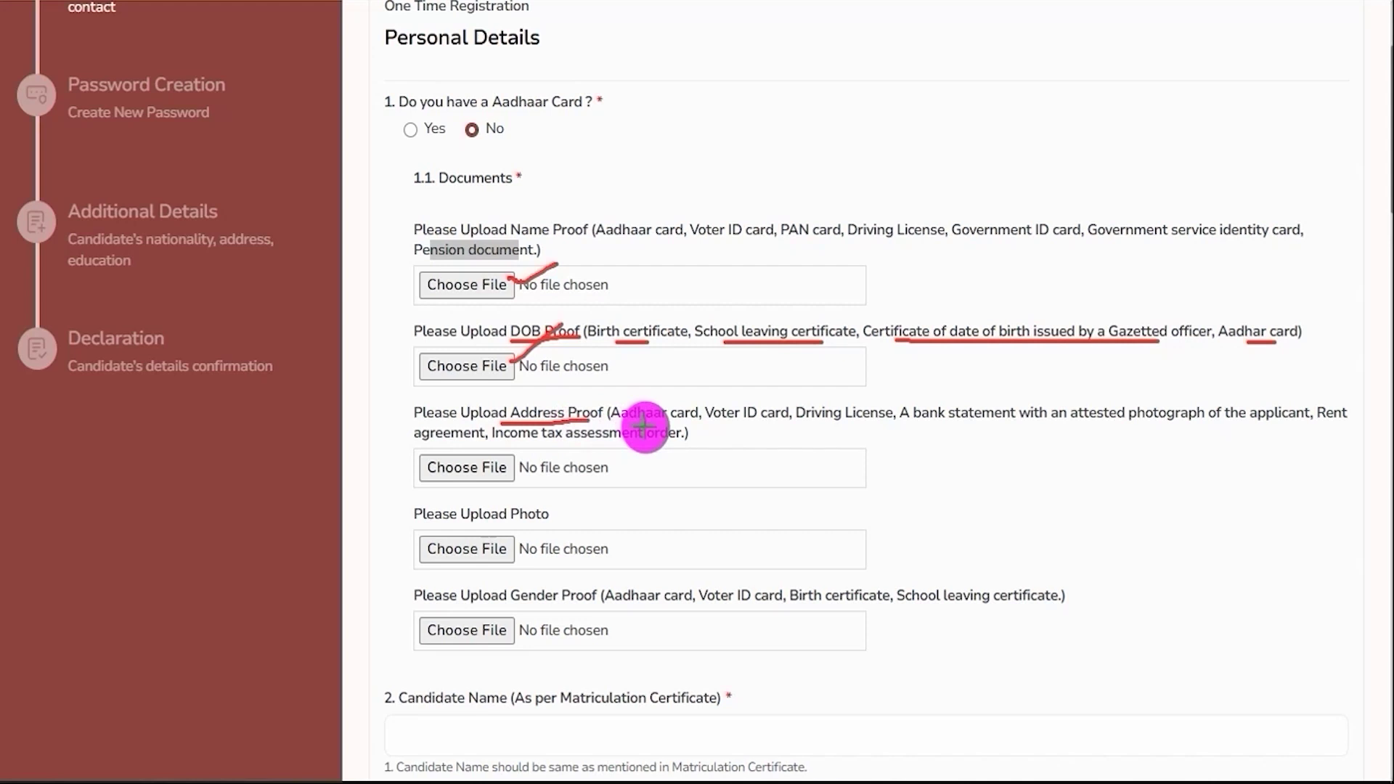
drag(639, 422, 1017, 427)
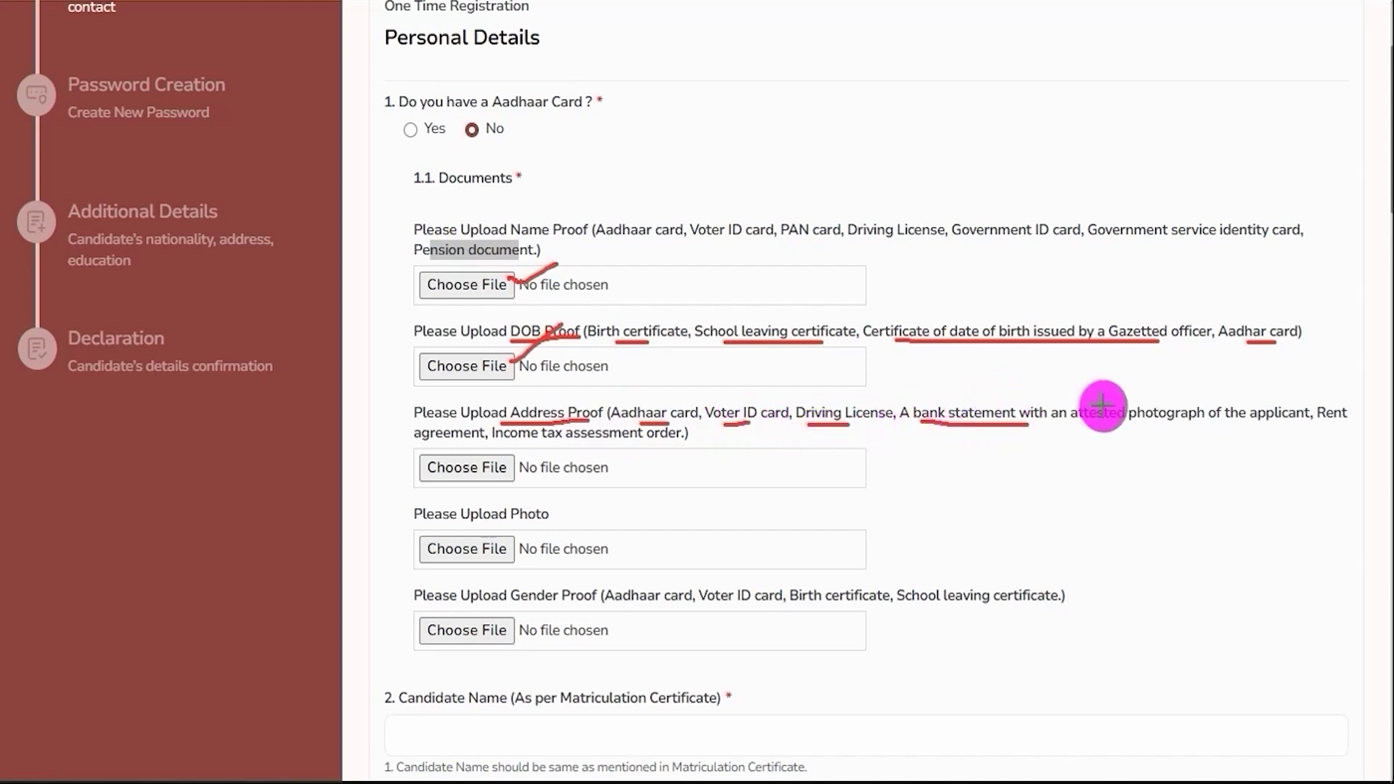
drag(467, 439, 672, 439)
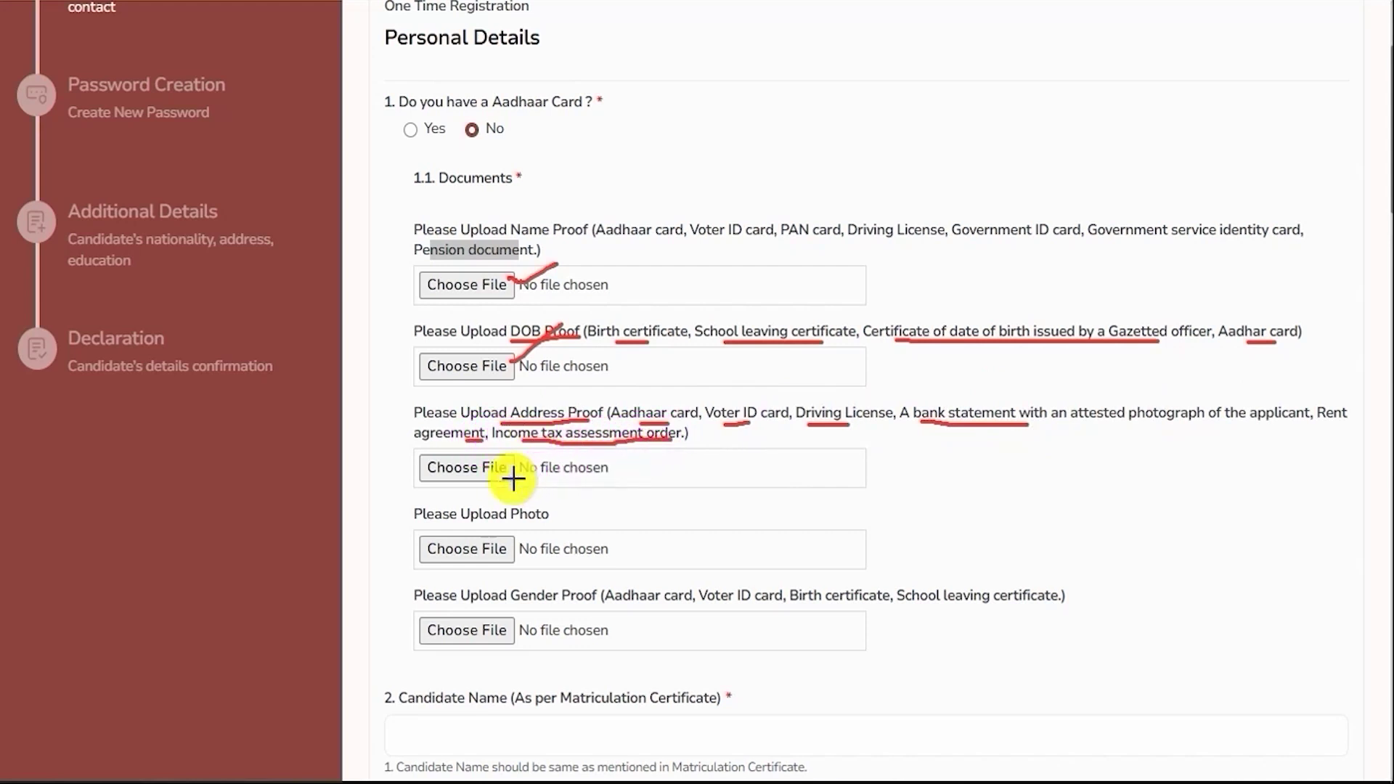
drag(508, 480, 548, 454)
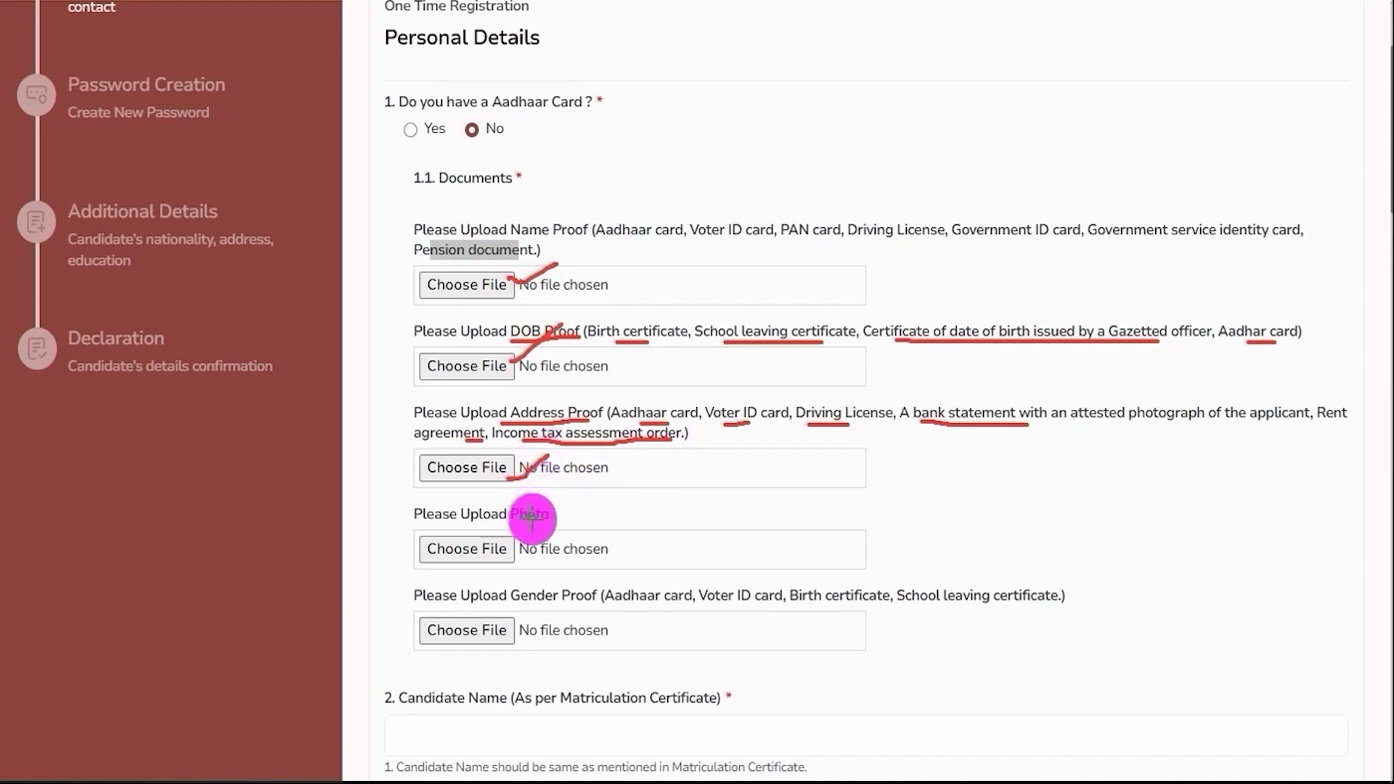
Mark the photo upload, underline the accepted gender proof documents, and clear all the annotations.
mouse_move(500, 524)
mouse_down()
mouse_move(549, 524)
mouse_move(520, 547)
mouse_move(564, 515)
mouse_up()
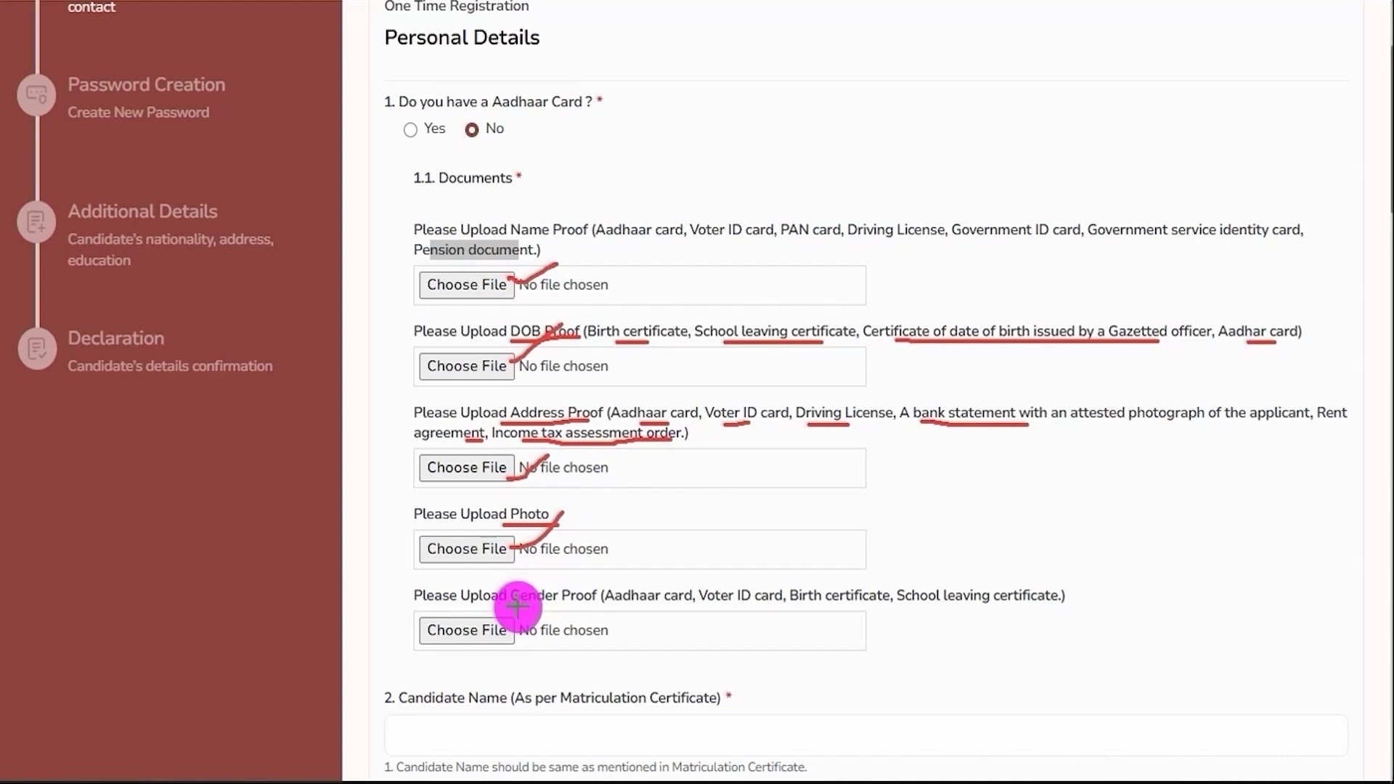
drag(508, 607, 991, 609)
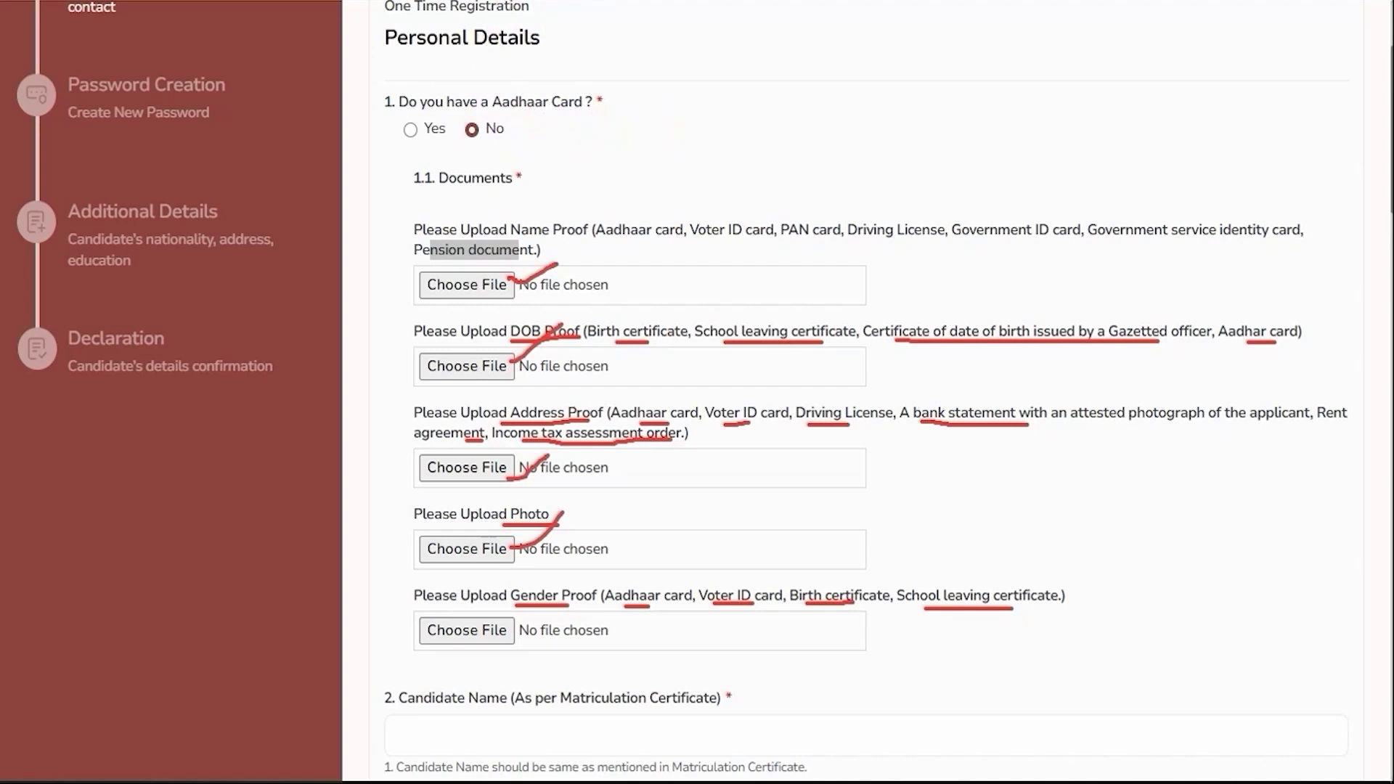
key(e)
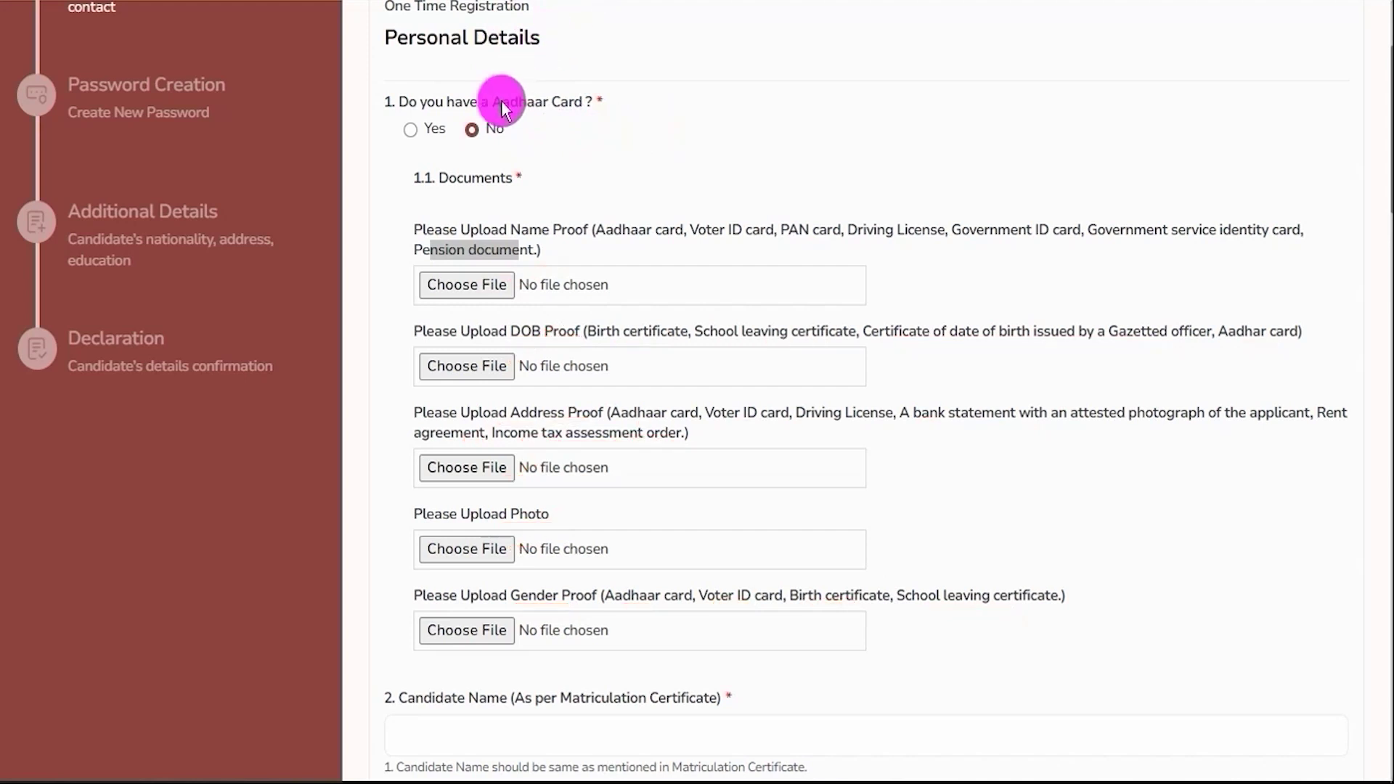
Answer Yes to the Aadhaar Card question, mark both Aadhaar details fields, and accept the Aadhaar authentication consent.
click(413, 125)
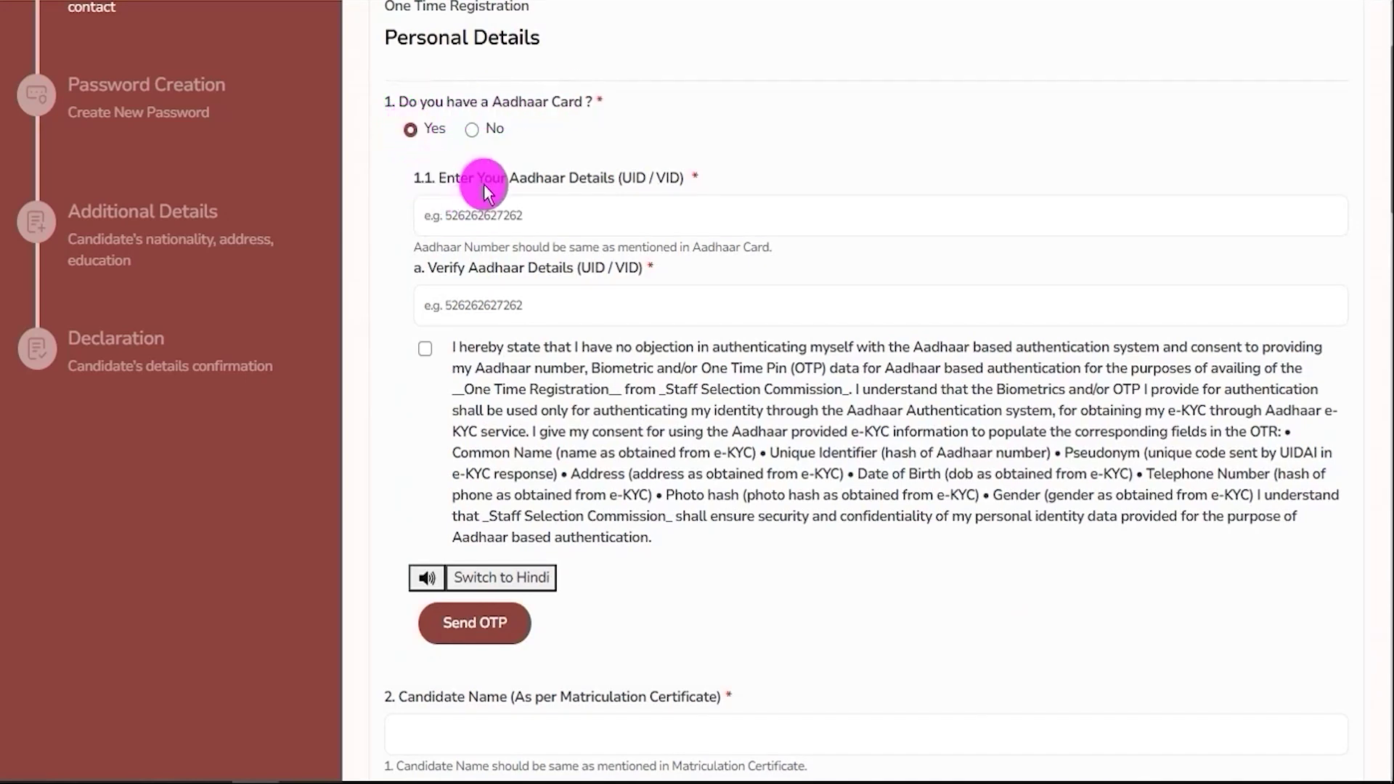
drag(468, 178, 634, 185)
click(563, 233)
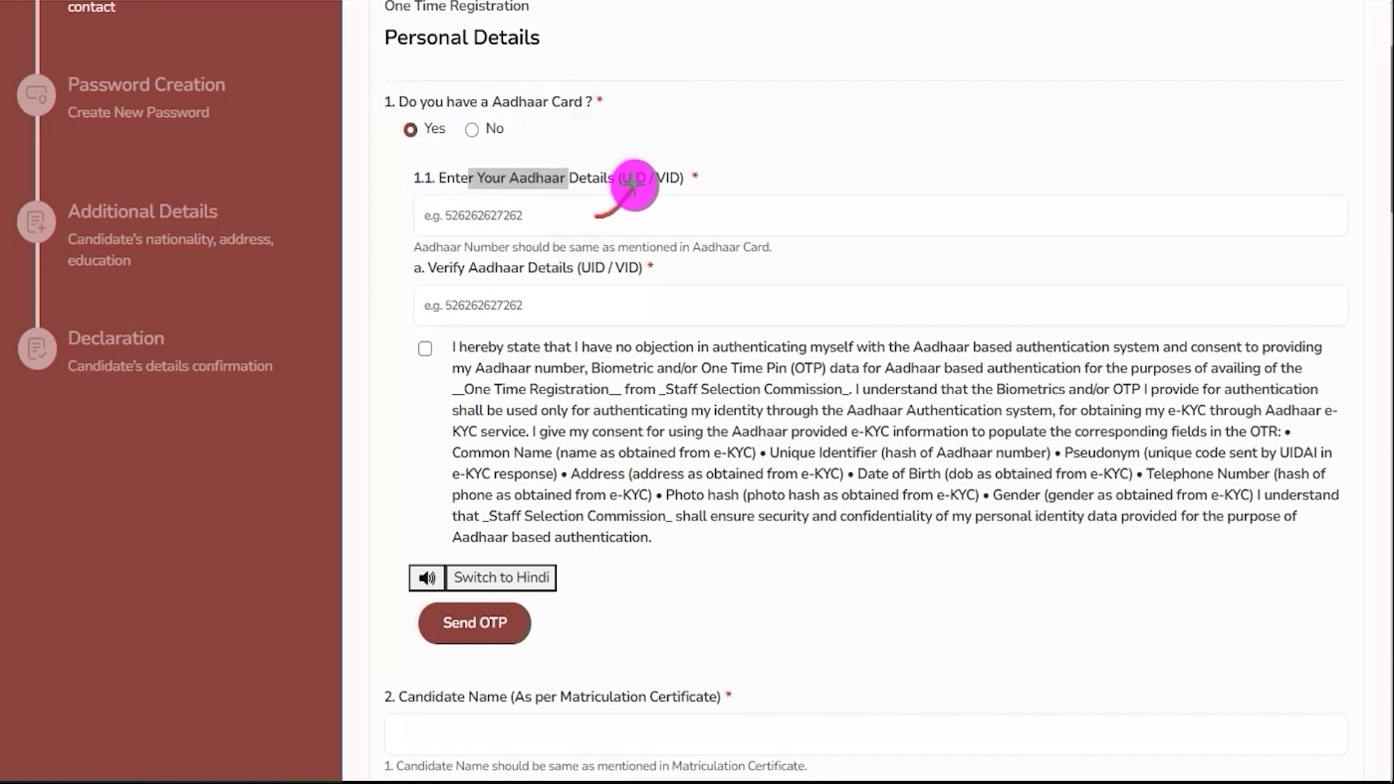
drag(568, 305, 608, 269)
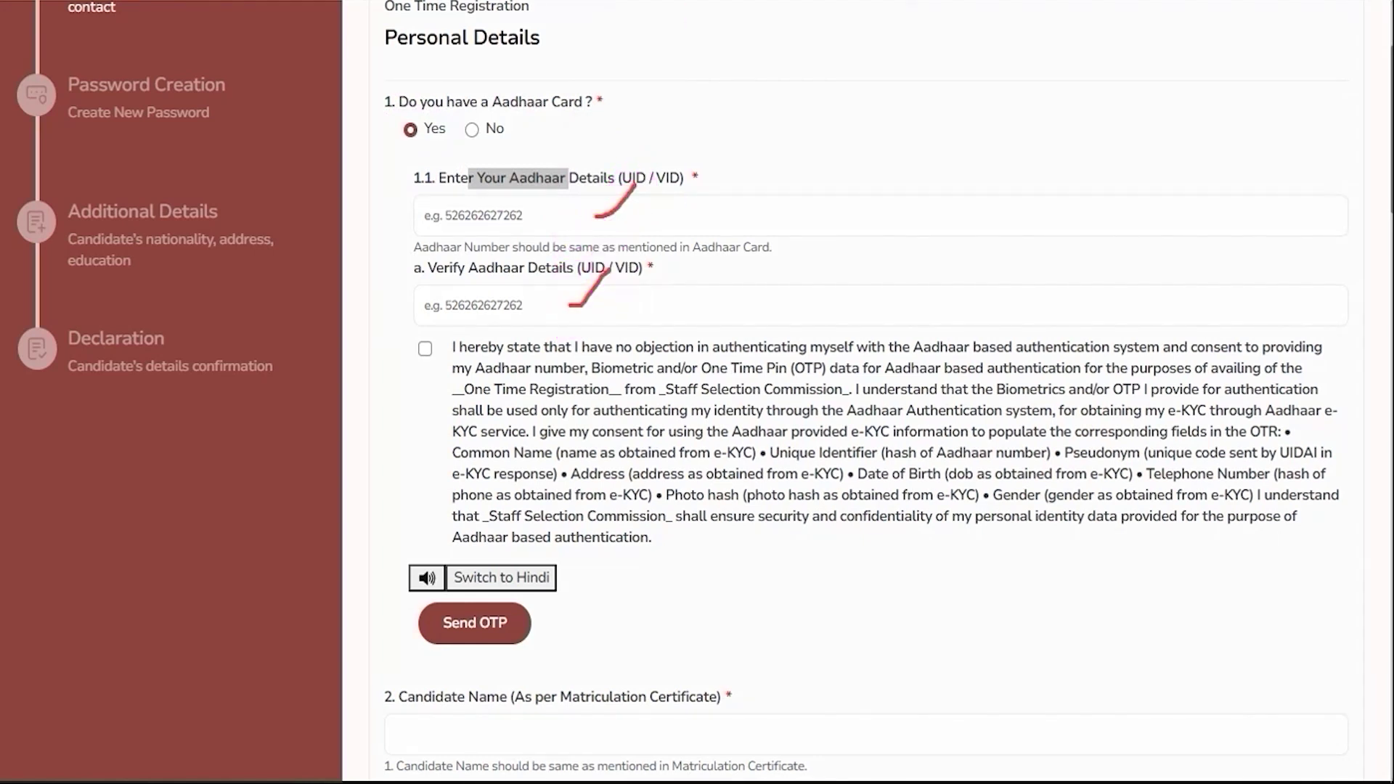
click(426, 349)
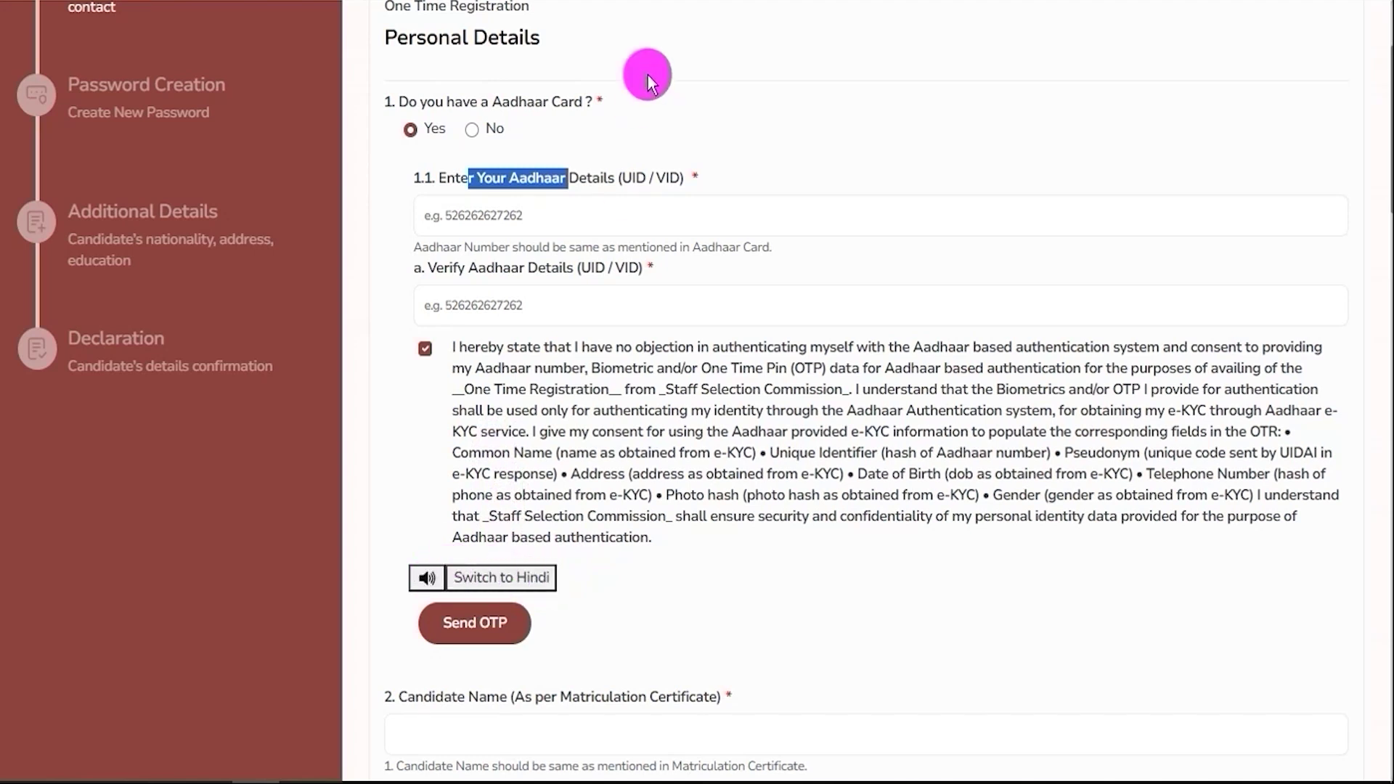
Box the audio control beside Switch to Hindi below the Aadhaar consent text, and clear all the annotations.
drag(396, 547, 444, 592)
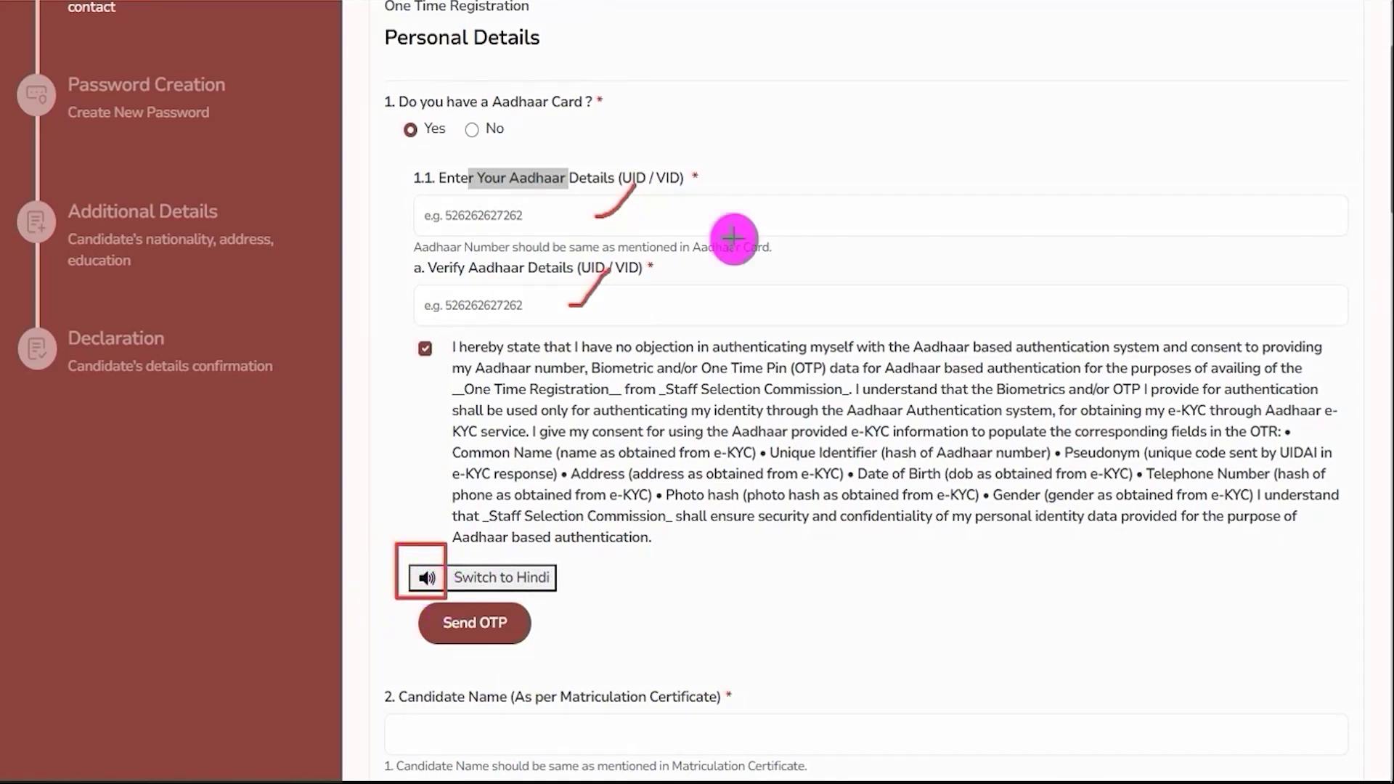
key(Escape)
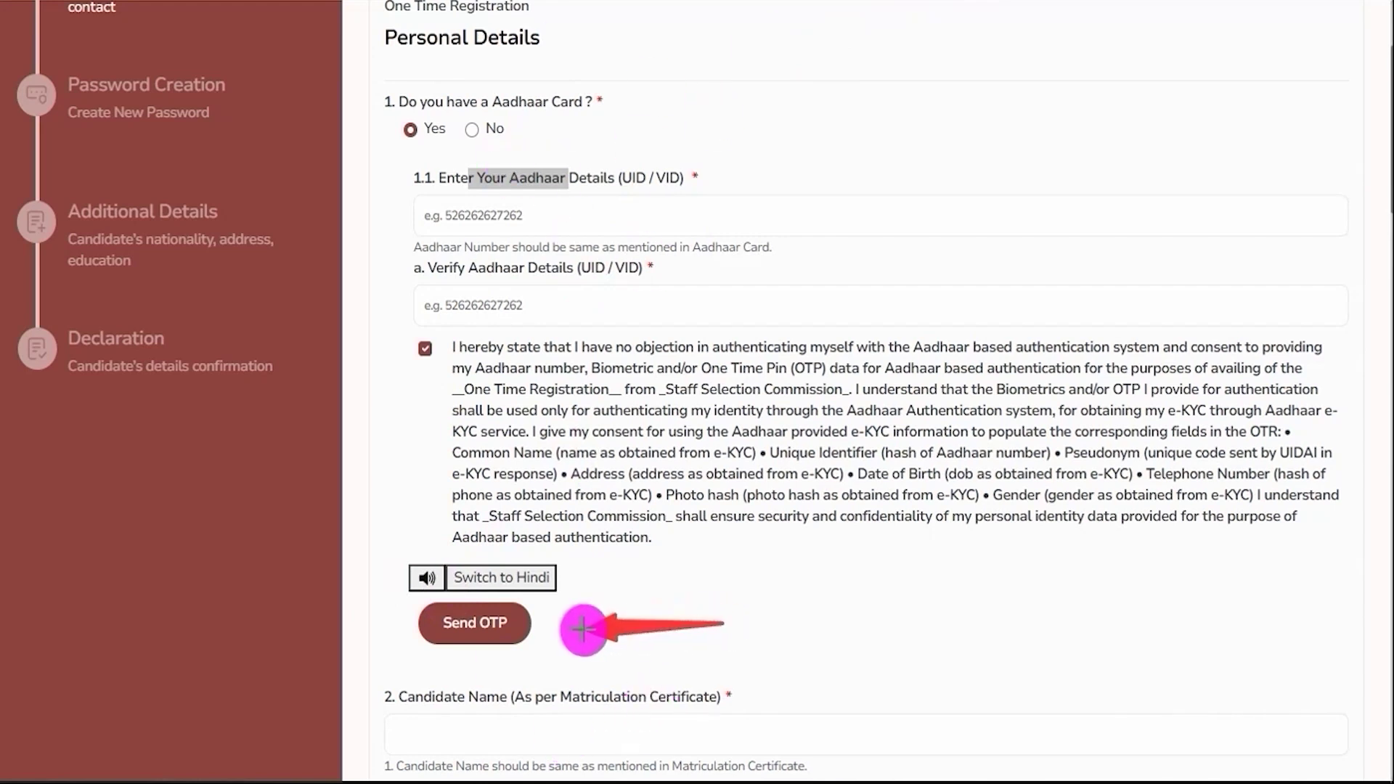
Send the OTP for Aadhaar verification, and mark the OTP entry field and the Verify OTP control.
click(512, 625)
scroll(925, 342, down, 5)
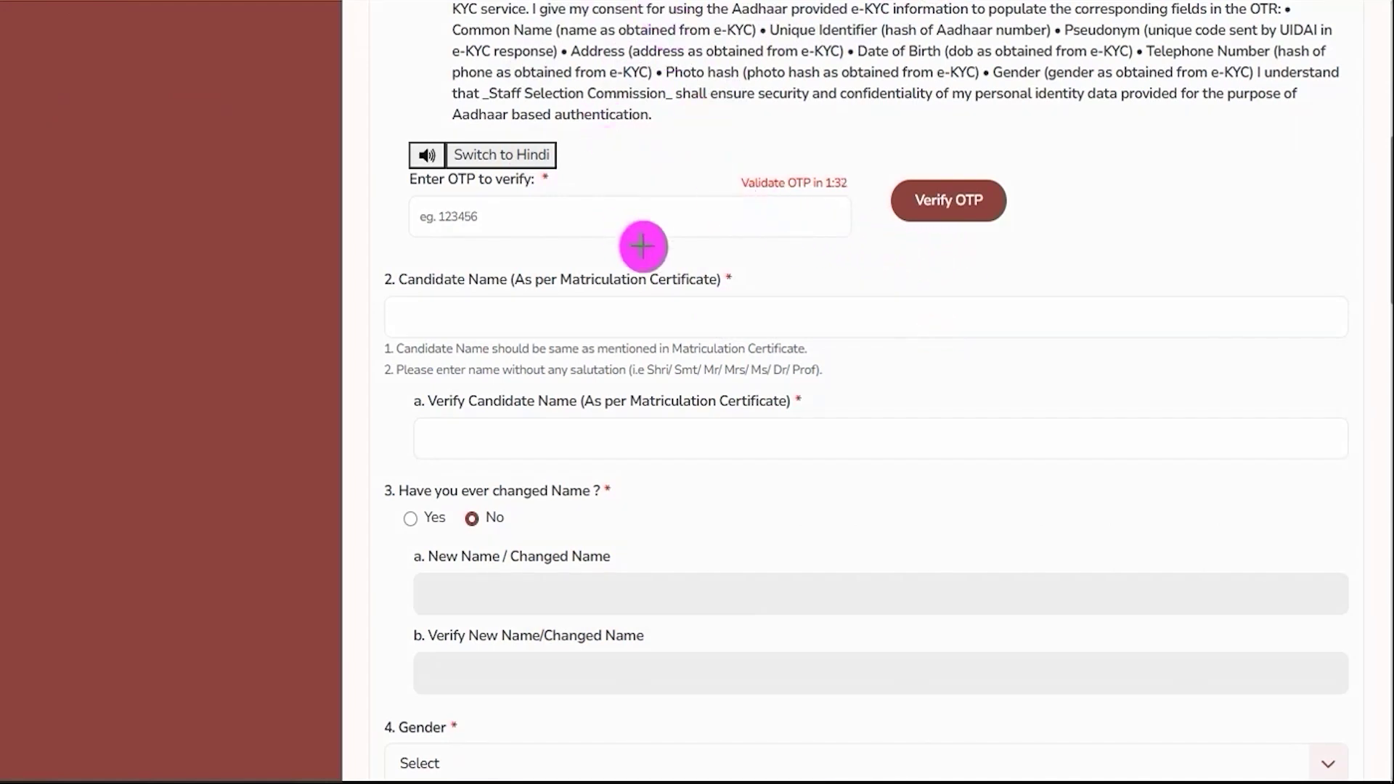
drag(662, 229, 700, 174)
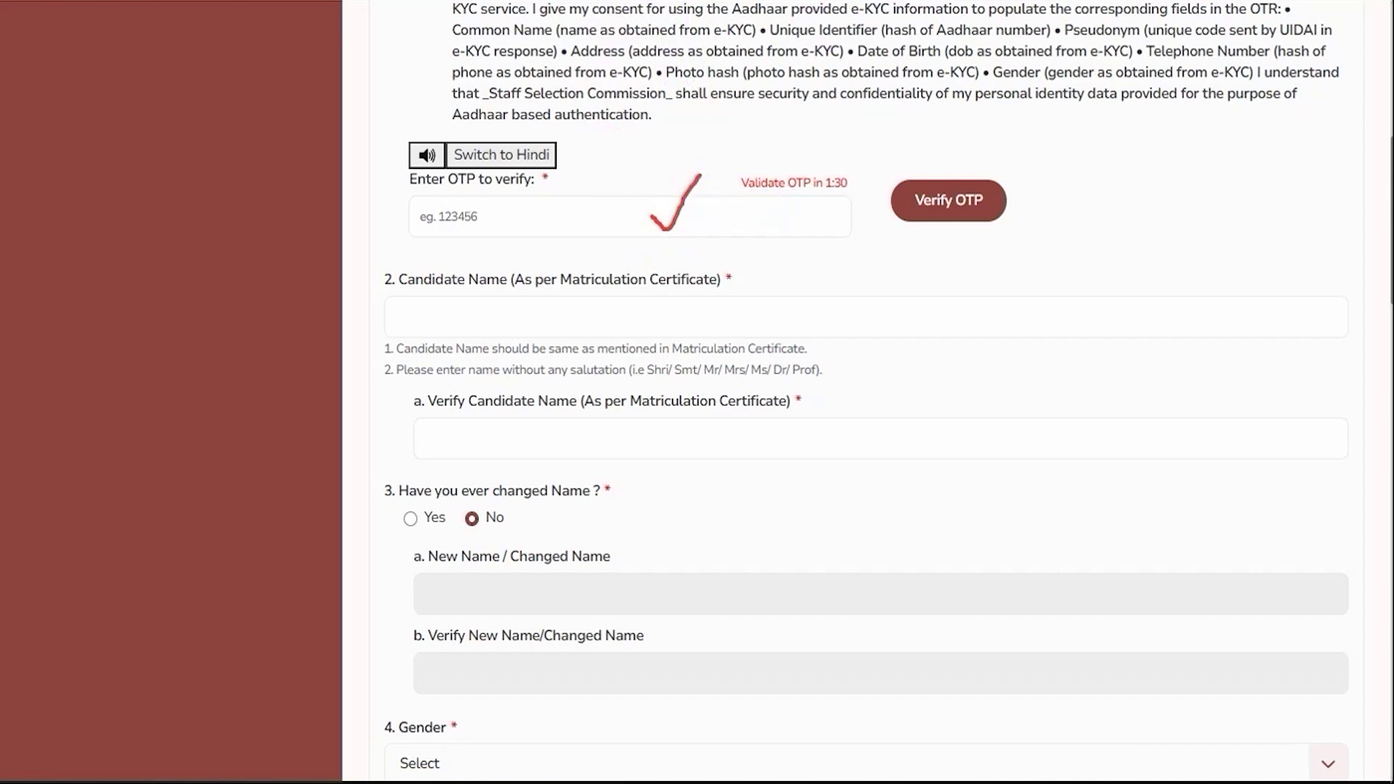
drag(1247, 200, 1006, 203)
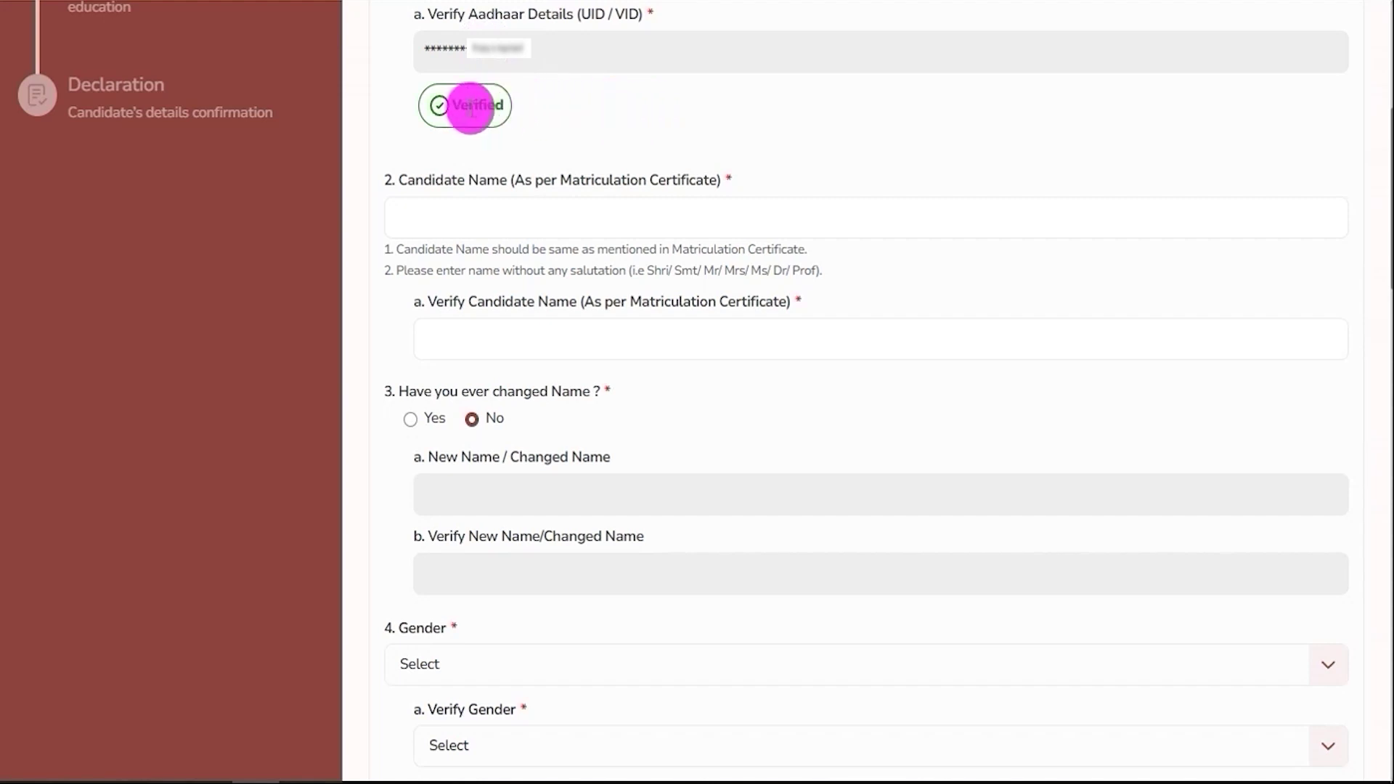
Highlight the Aadhaar Verified status, and draw tick marks on the Candidate Name and Verify Candidate Name fields.
click(458, 105)
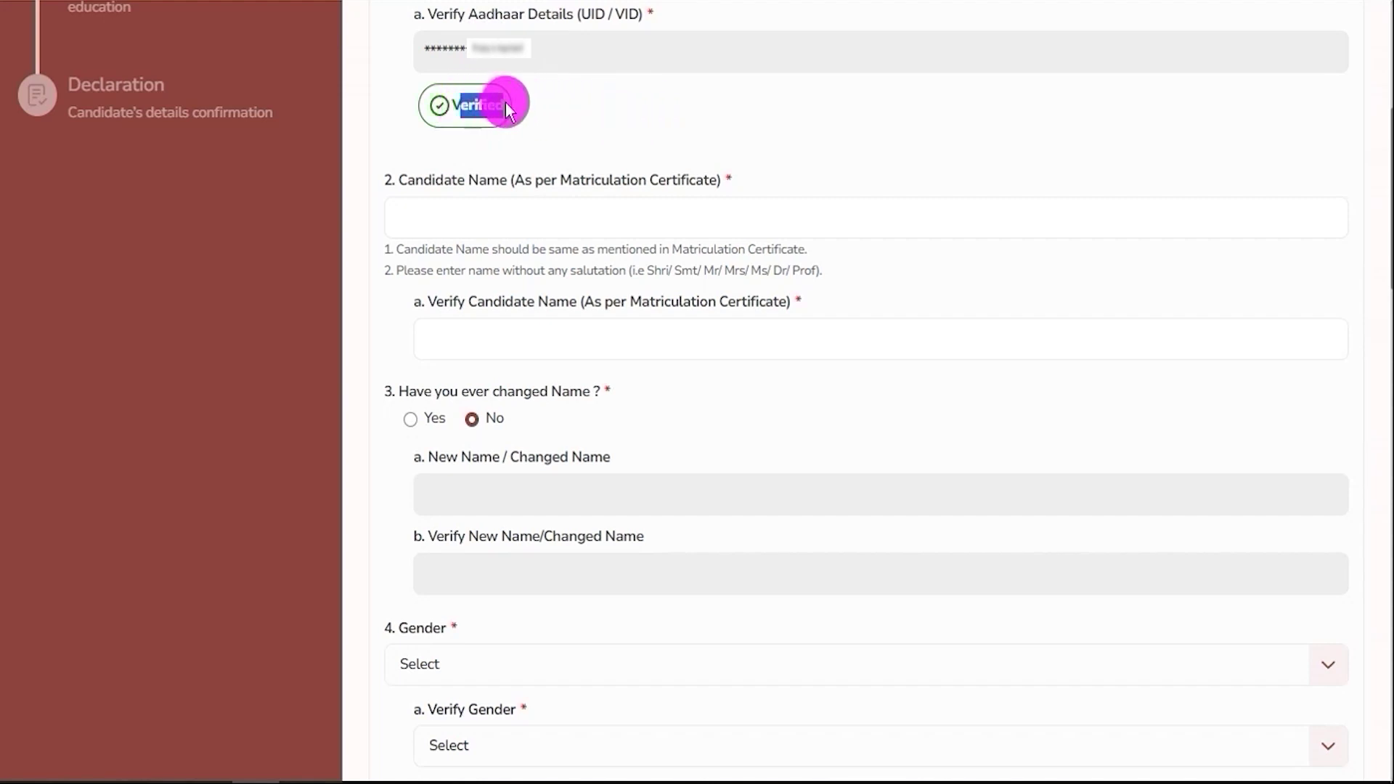
drag(460, 106, 501, 105)
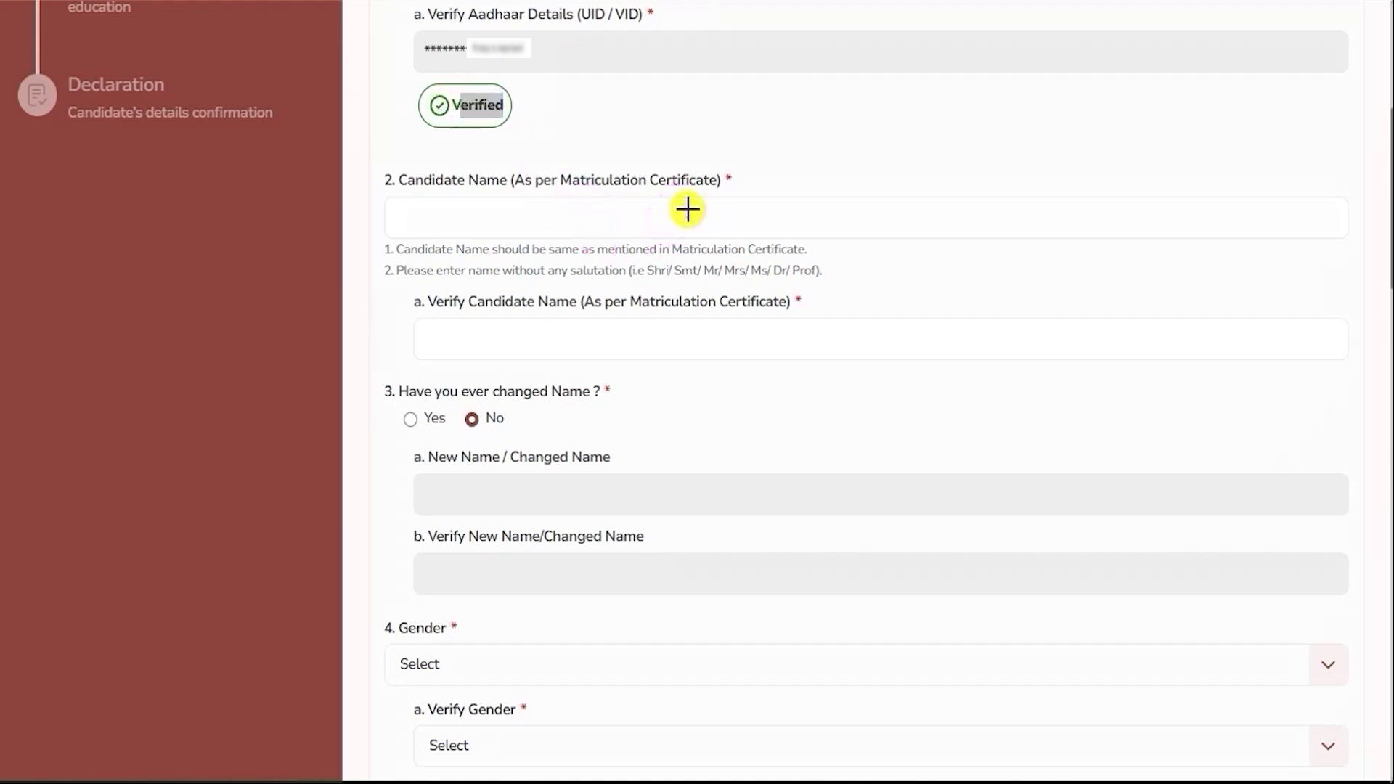
drag(683, 209, 742, 173)
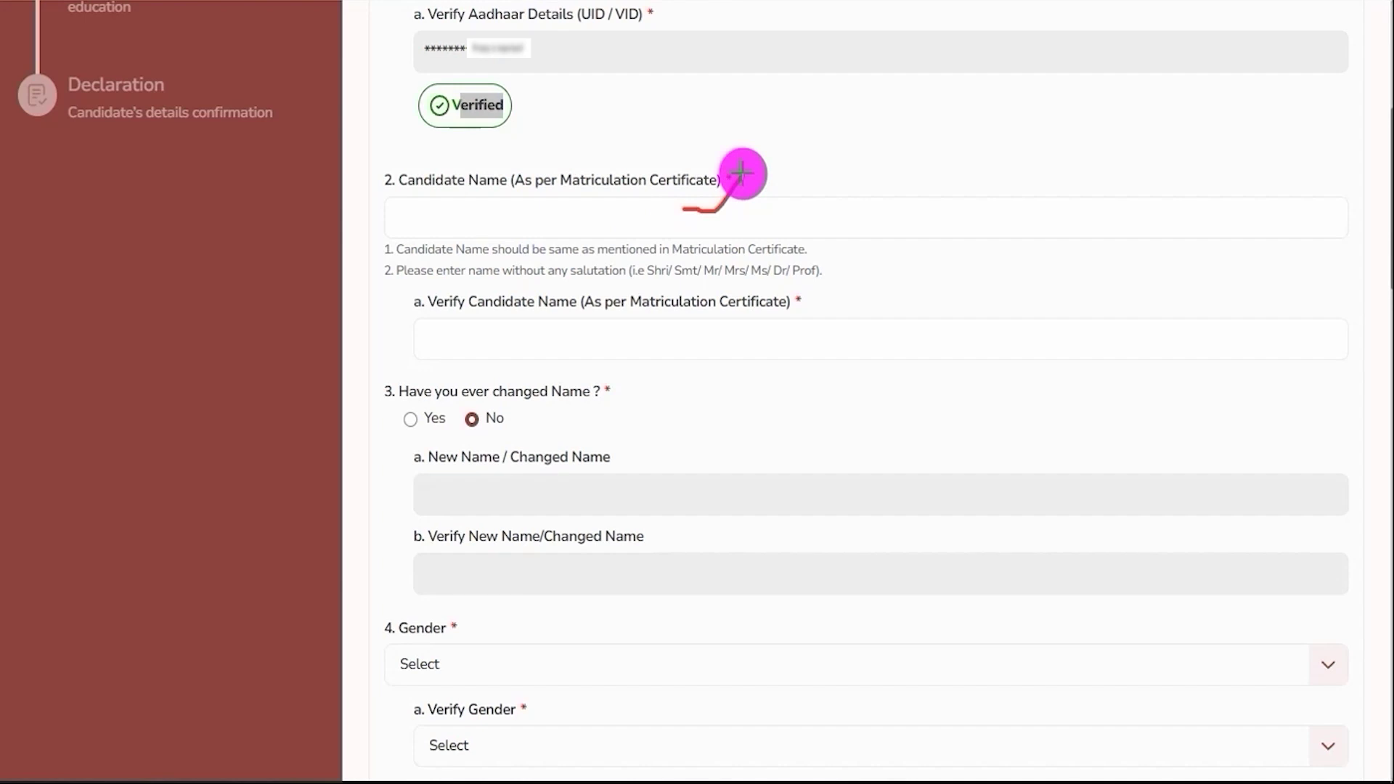
mouse_move(821, 328)
mouse_down()
mouse_move(855, 328)
mouse_move(888, 281)
mouse_up()
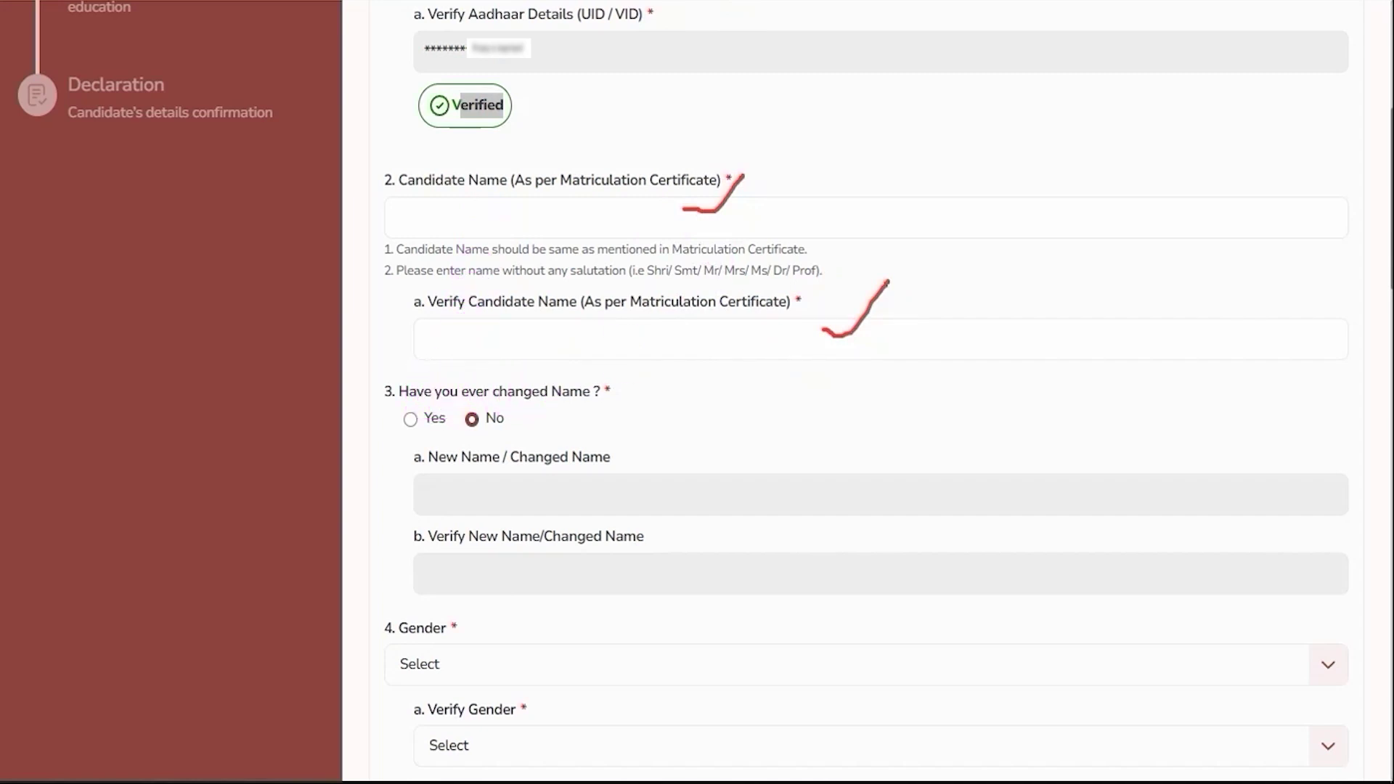
Answer Yes to the changed name question, point out both New Name fields, and set the answer back to No.
click(411, 420)
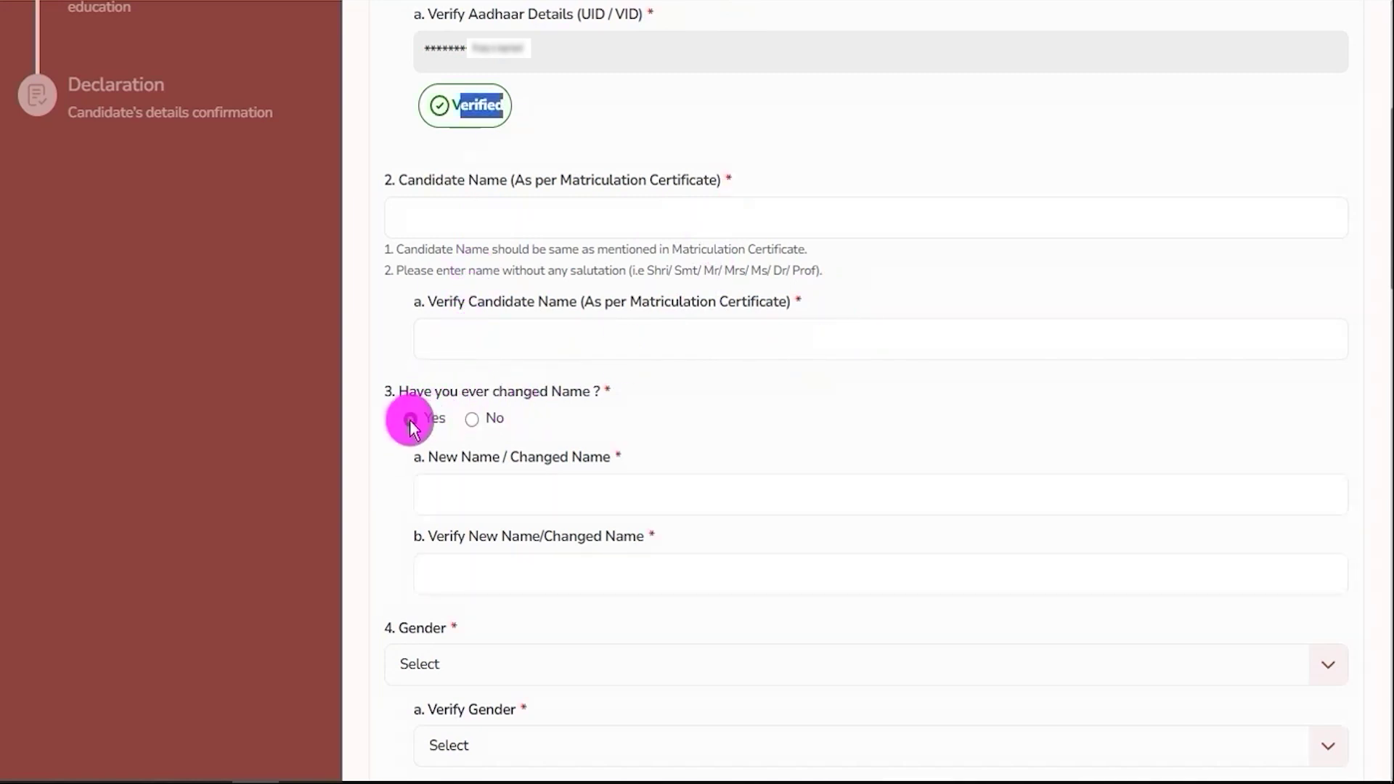
drag(458, 458, 552, 457)
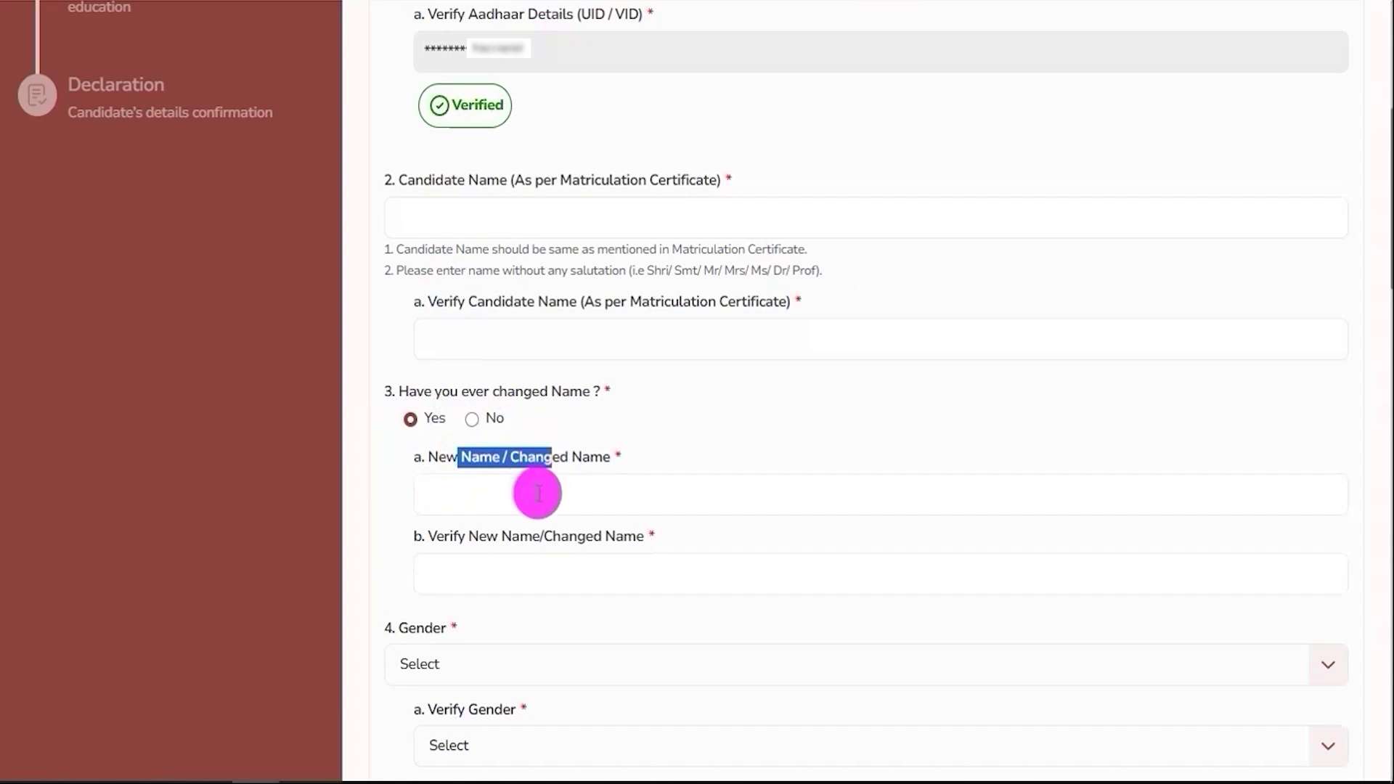
click(538, 494)
click(520, 577)
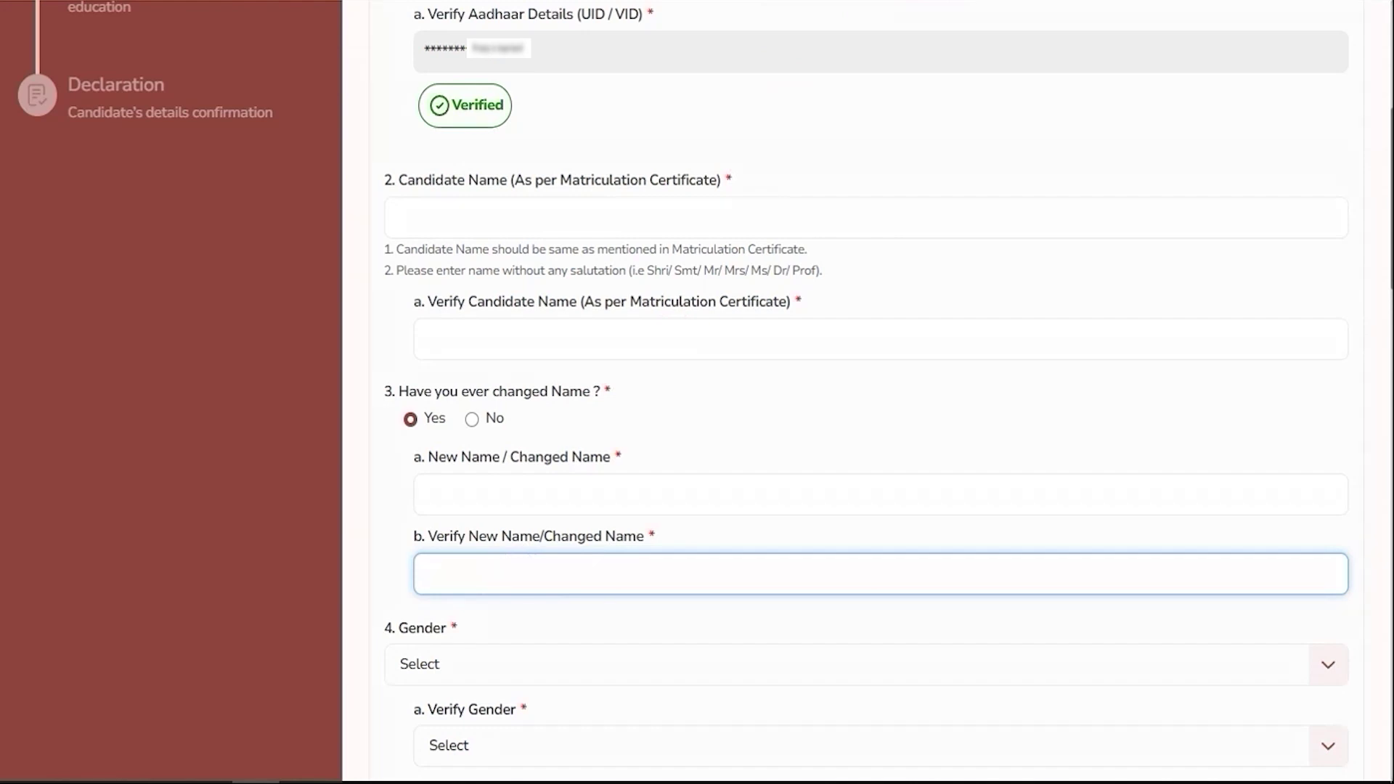
click(472, 420)
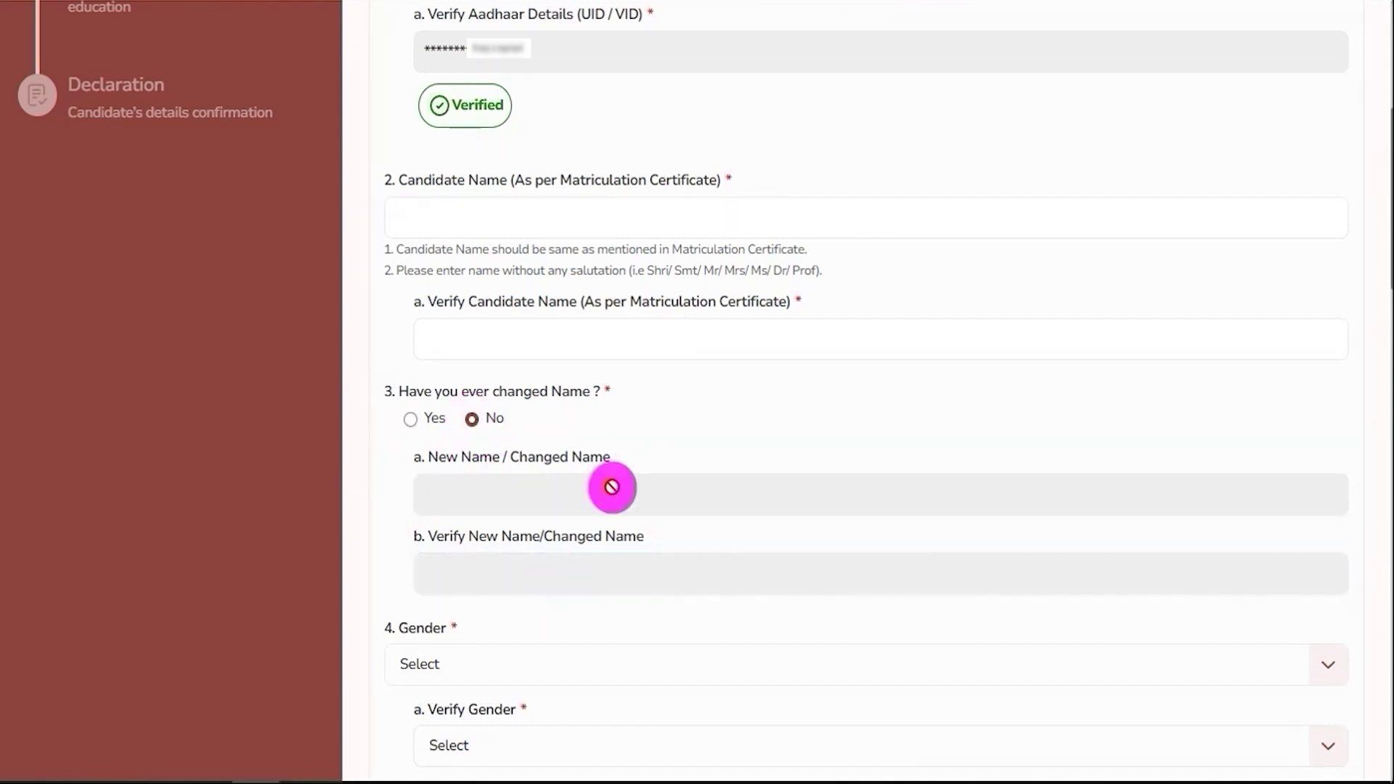
Set both Gender and Verify Gender to Male.
scroll(613, 442, down, 2)
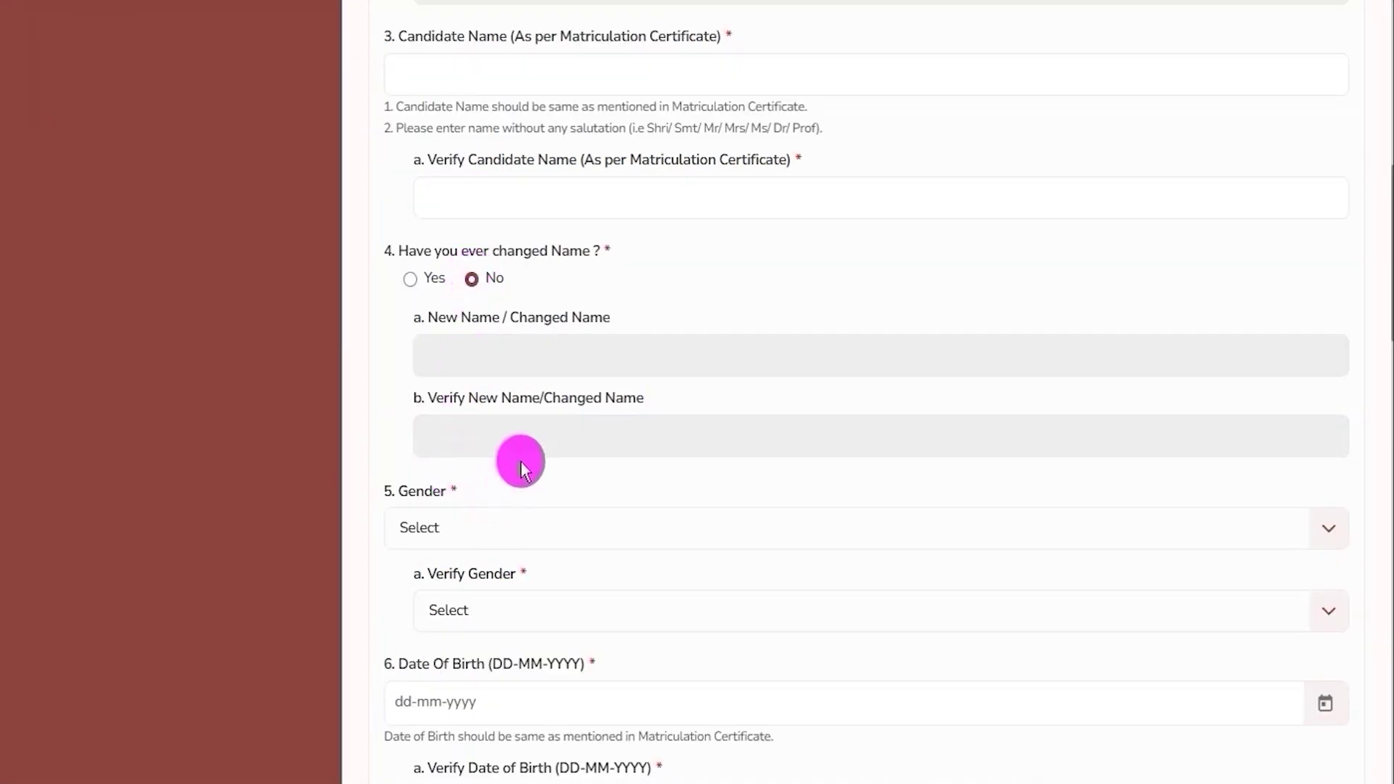
scroll(521, 464, down, 3)
click(482, 314)
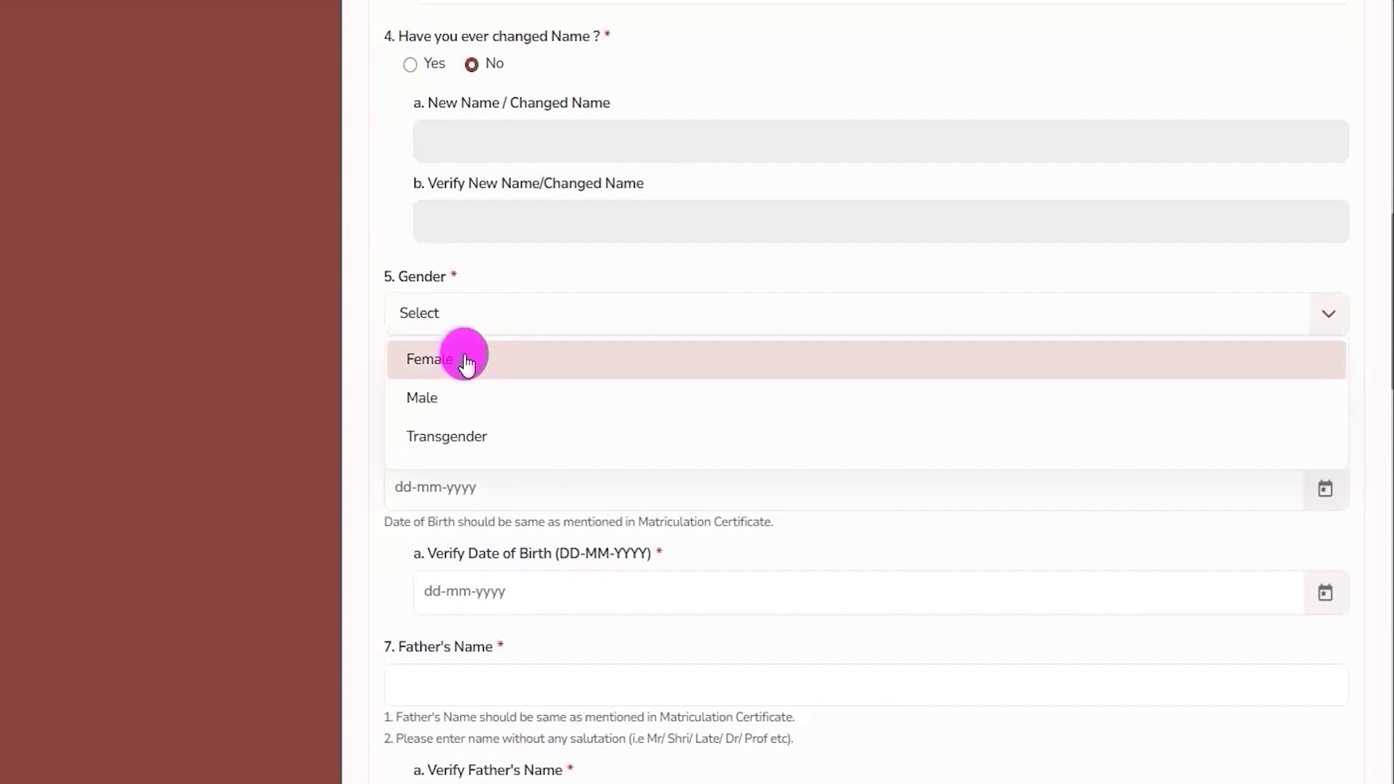
click(434, 399)
click(636, 401)
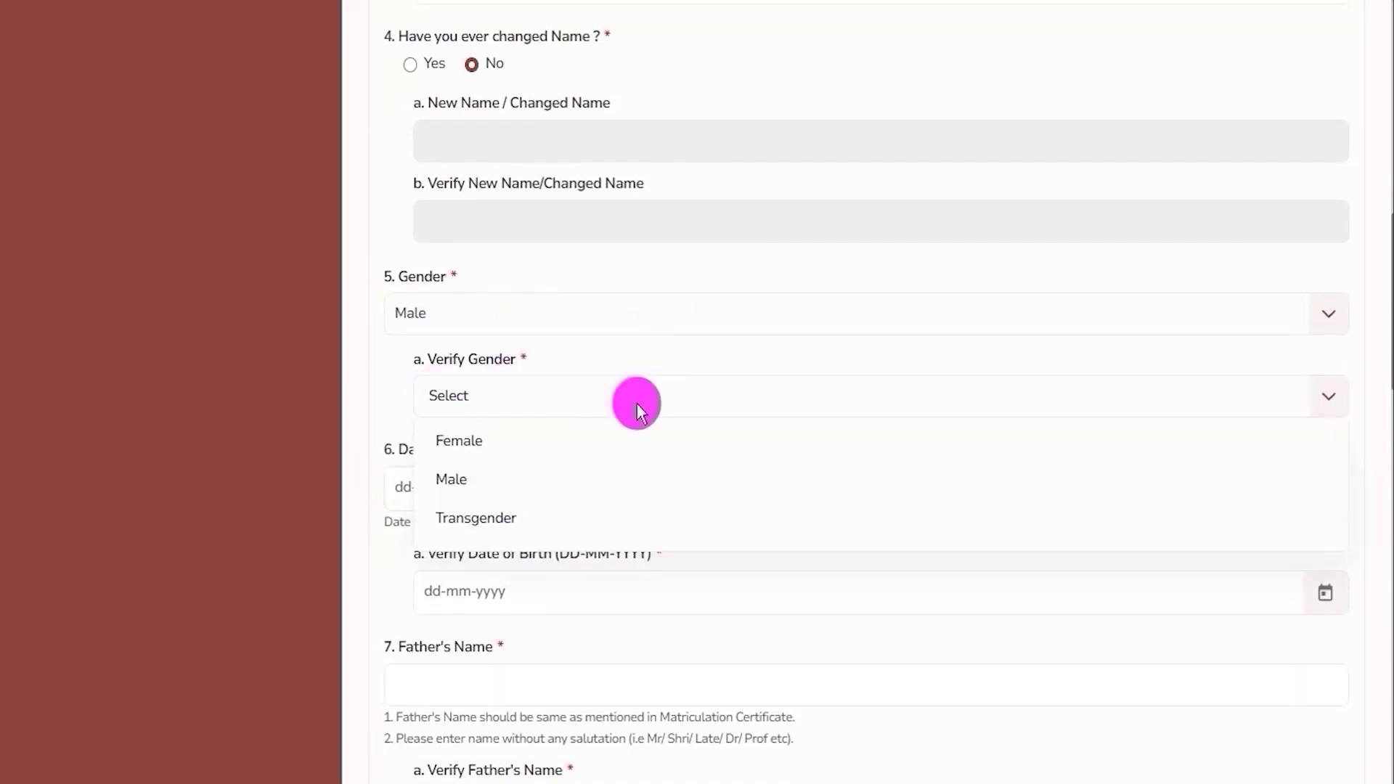
click(473, 488)
Highlight the Date Of Birth label, and open and close the calendars of the Date Of Birth and verification fields.
scroll(569, 395, down, 3)
drag(473, 245, 716, 249)
click(1323, 276)
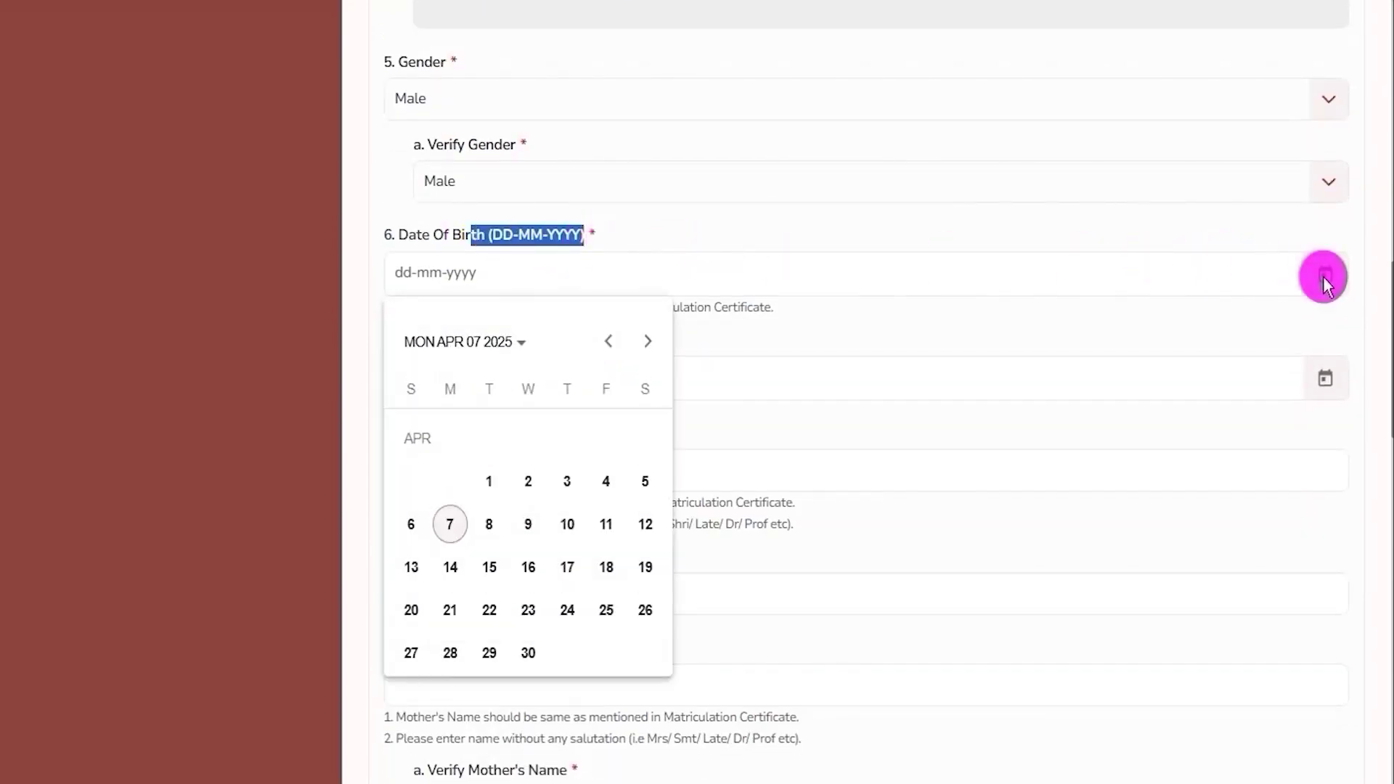
click(1104, 333)
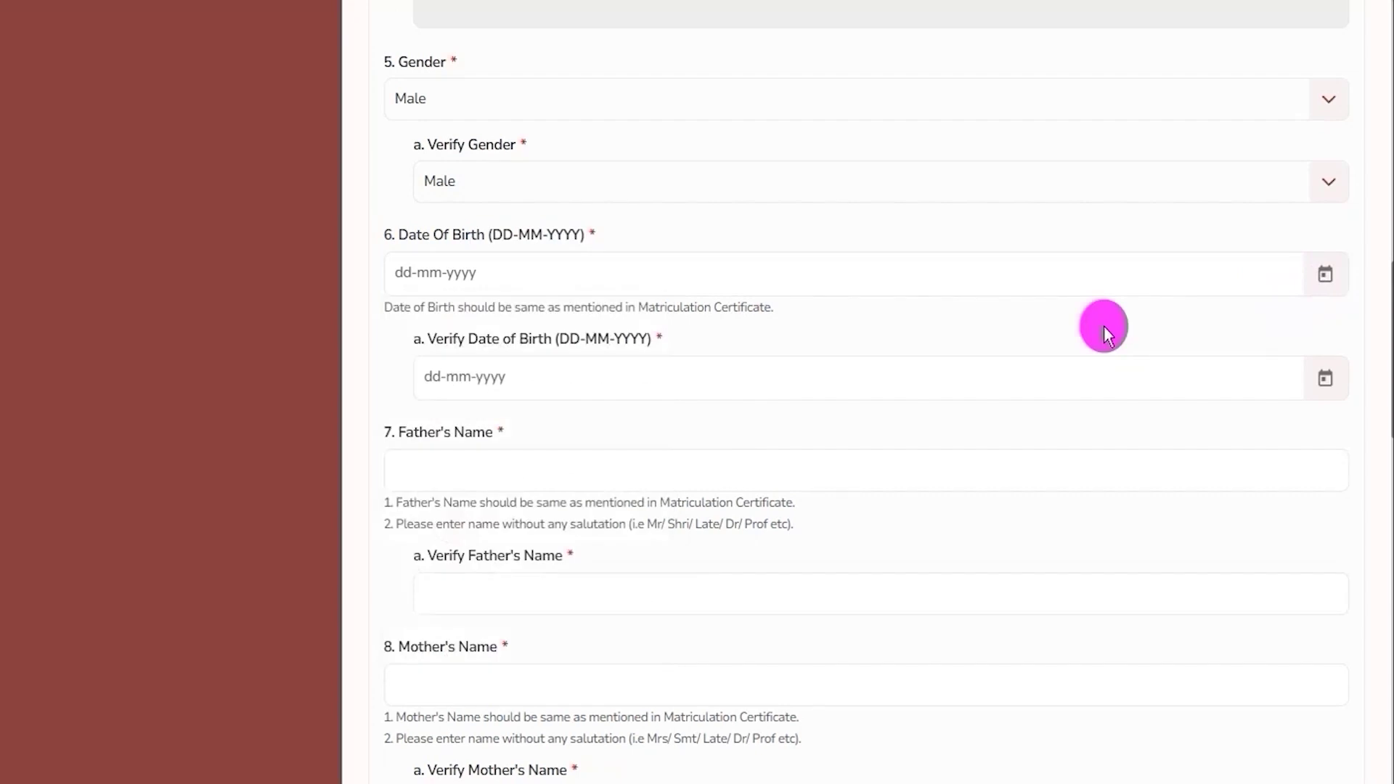
click(1332, 380)
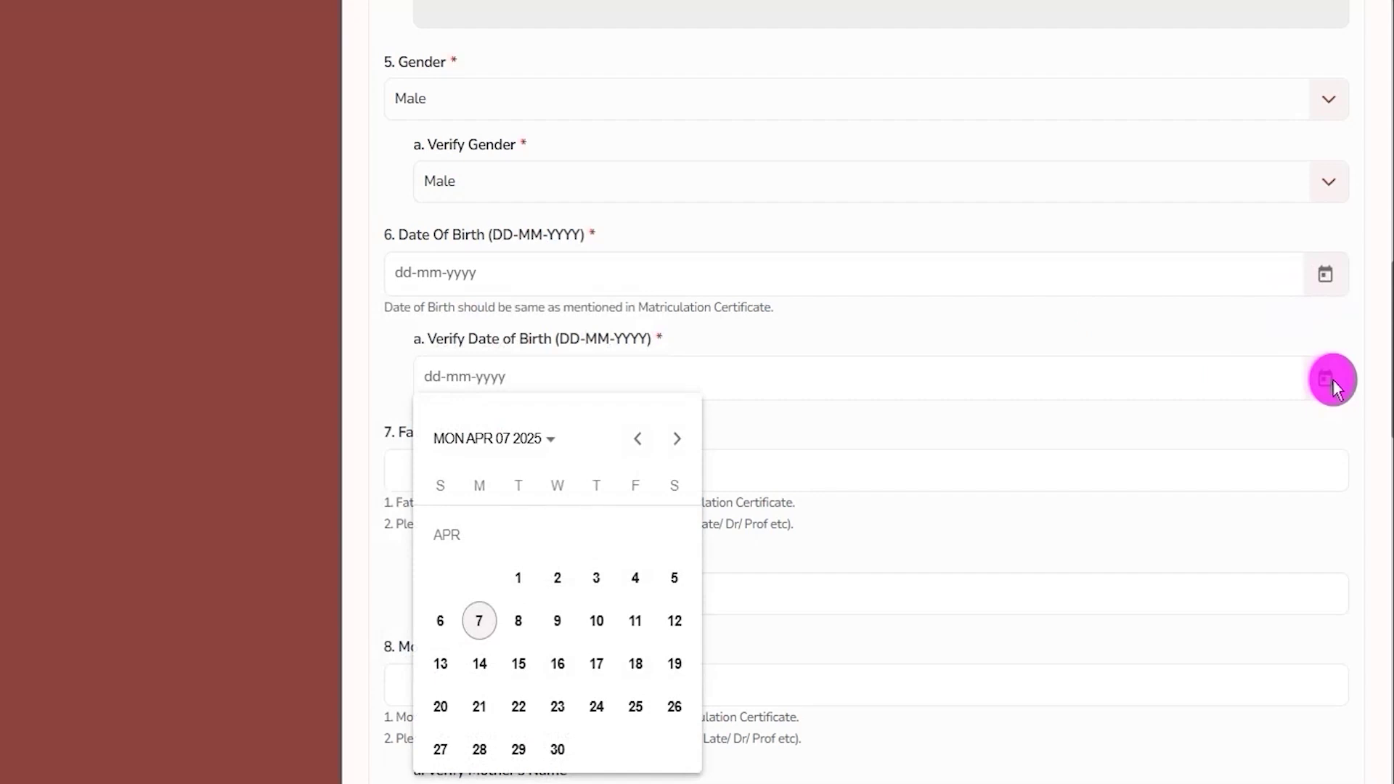
click(949, 424)
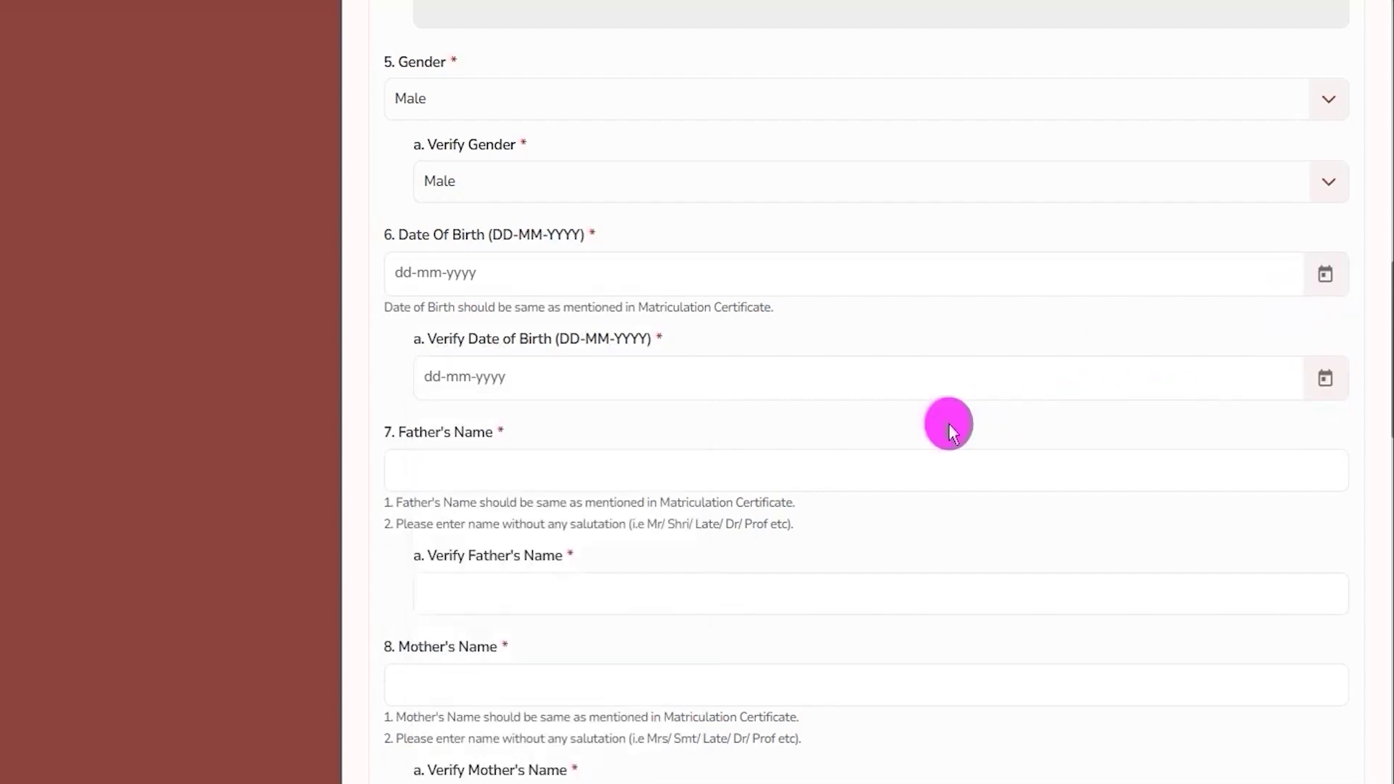
Point out the Father's Name and Verify Father's Name fields, leaving both without an entry.
scroll(949, 424, down, 2)
click(479, 343)
click(483, 339)
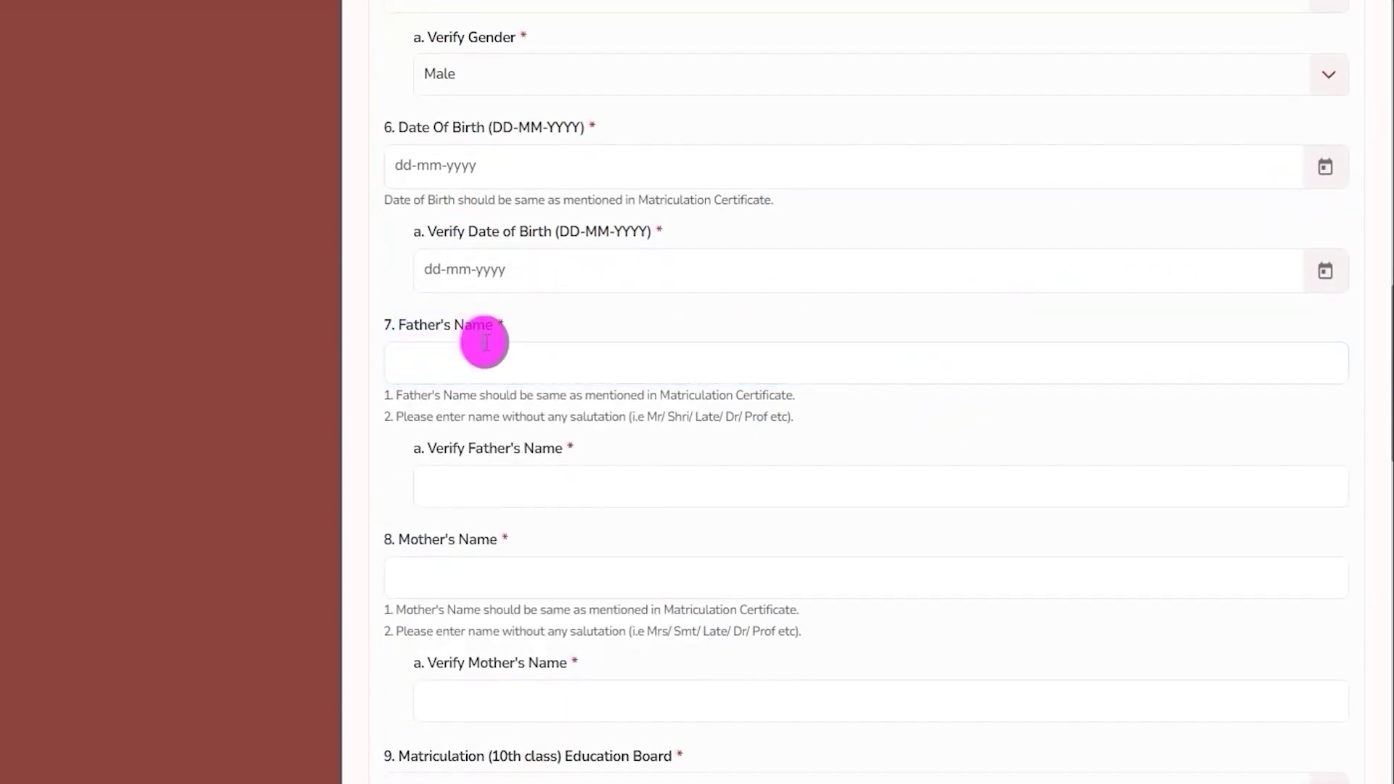
click(559, 331)
scroll(560, 323, down, 4)
drag(429, 234, 530, 254)
click(525, 266)
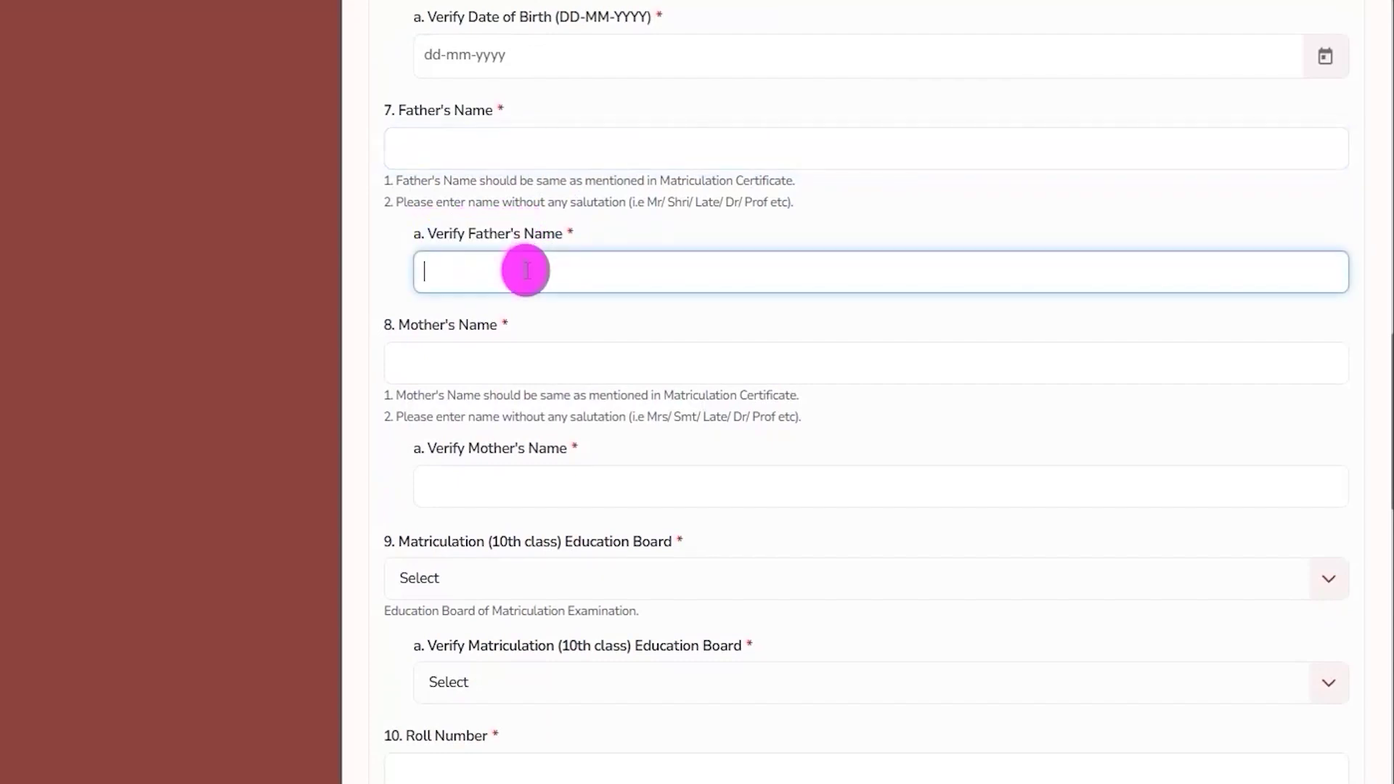
Highlight the Mother's Name and Verify Mother's Name labels and place the cursor in each of their fields.
drag(396, 325, 499, 327)
click(484, 371)
drag(445, 446, 516, 477)
click(516, 489)
click(515, 489)
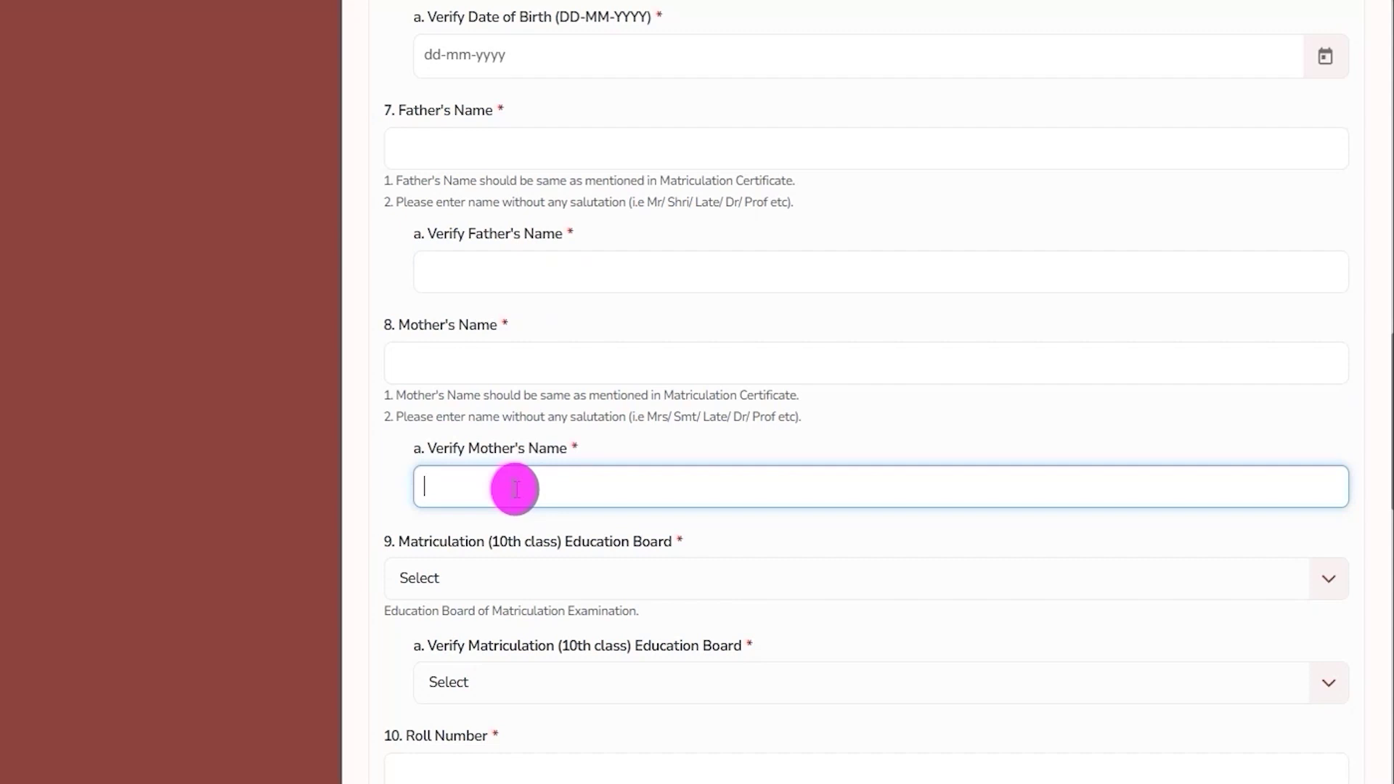
Set the Matriculation (10th class) Education Board to Central Board of Secondary Education (CBSE).
scroll(508, 483, down, 4)
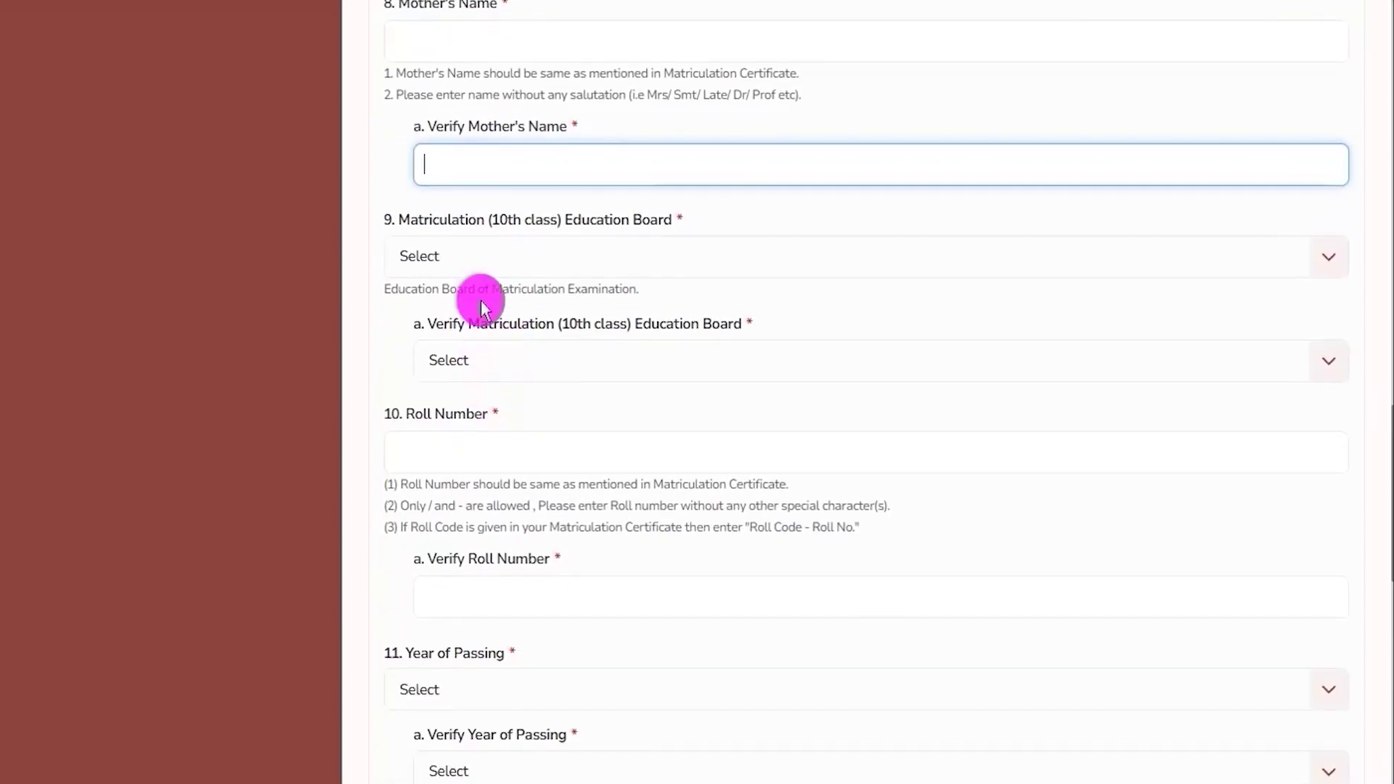
drag(436, 219, 614, 214)
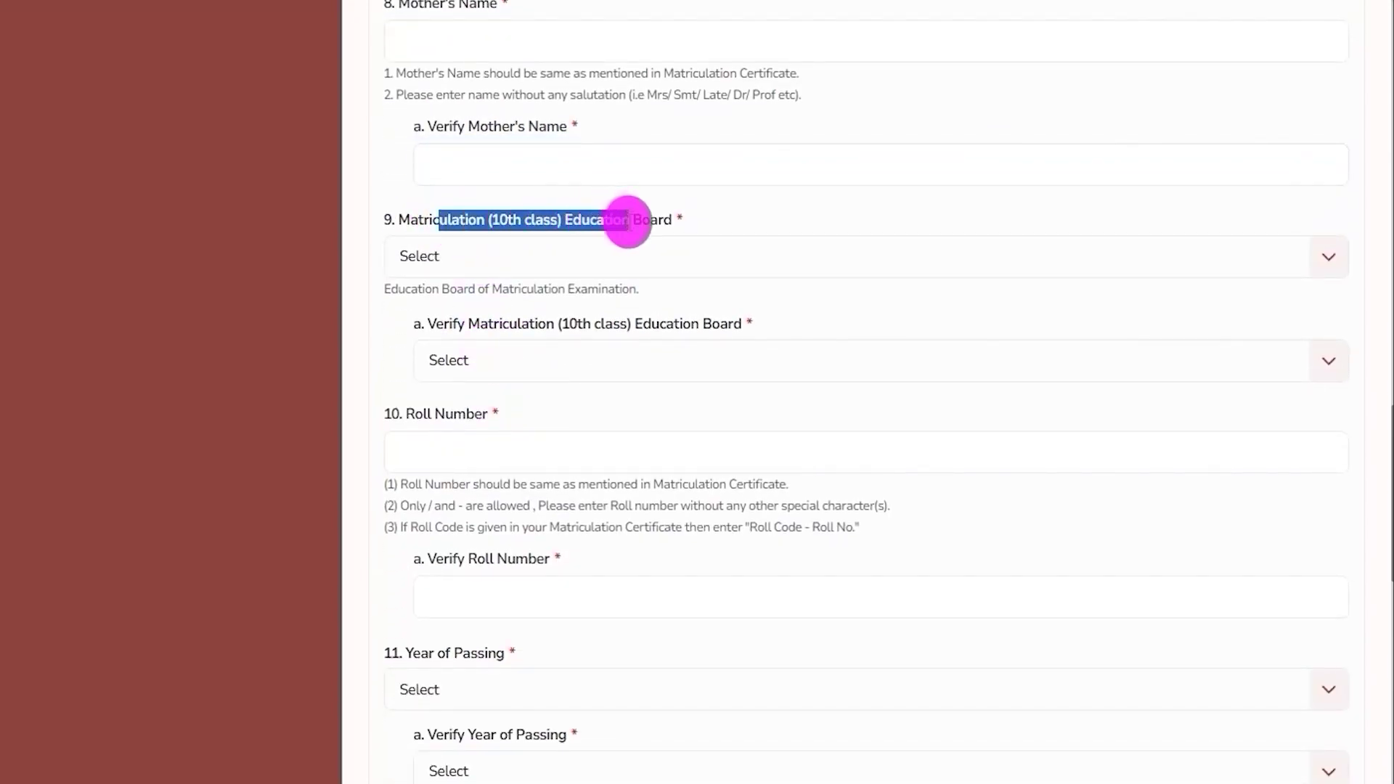
click(825, 261)
scroll(554, 352, down, 3)
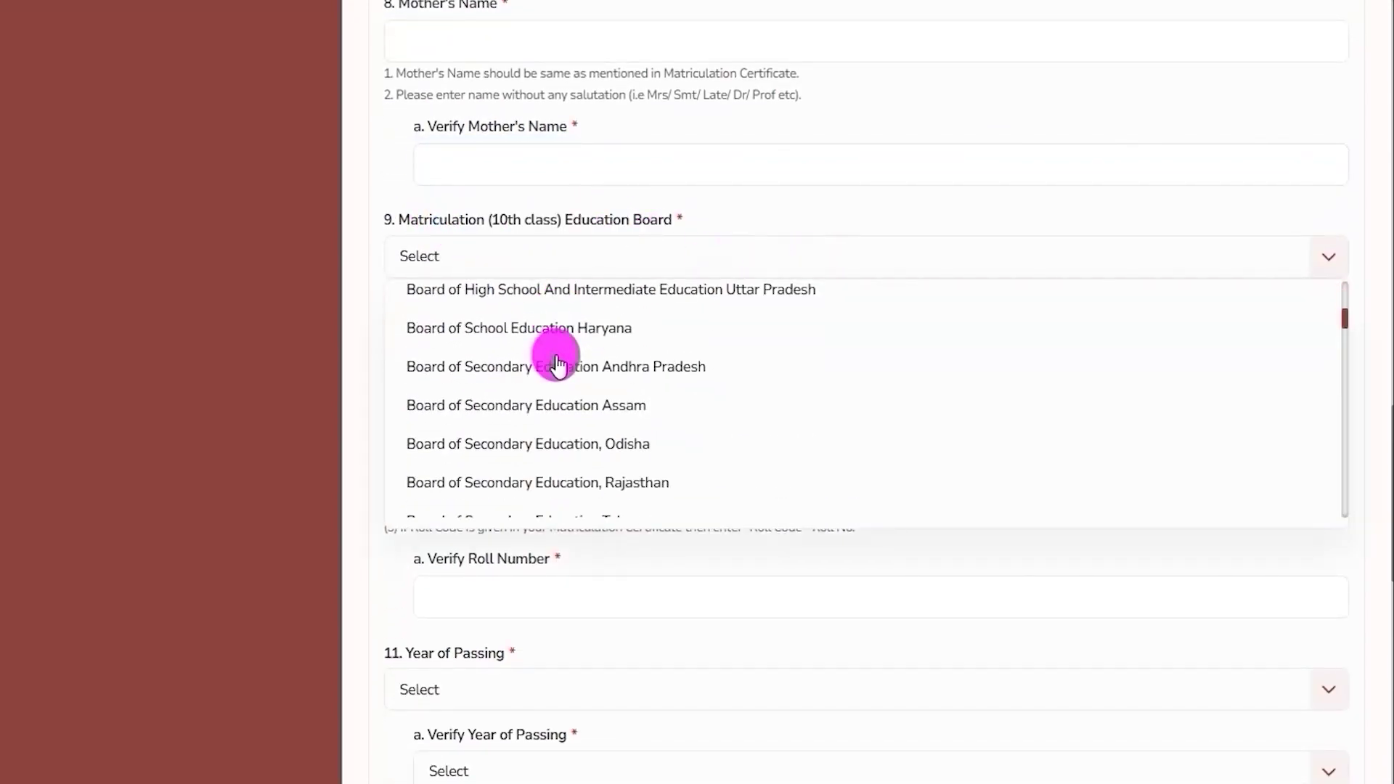
scroll(558, 363, down, 2)
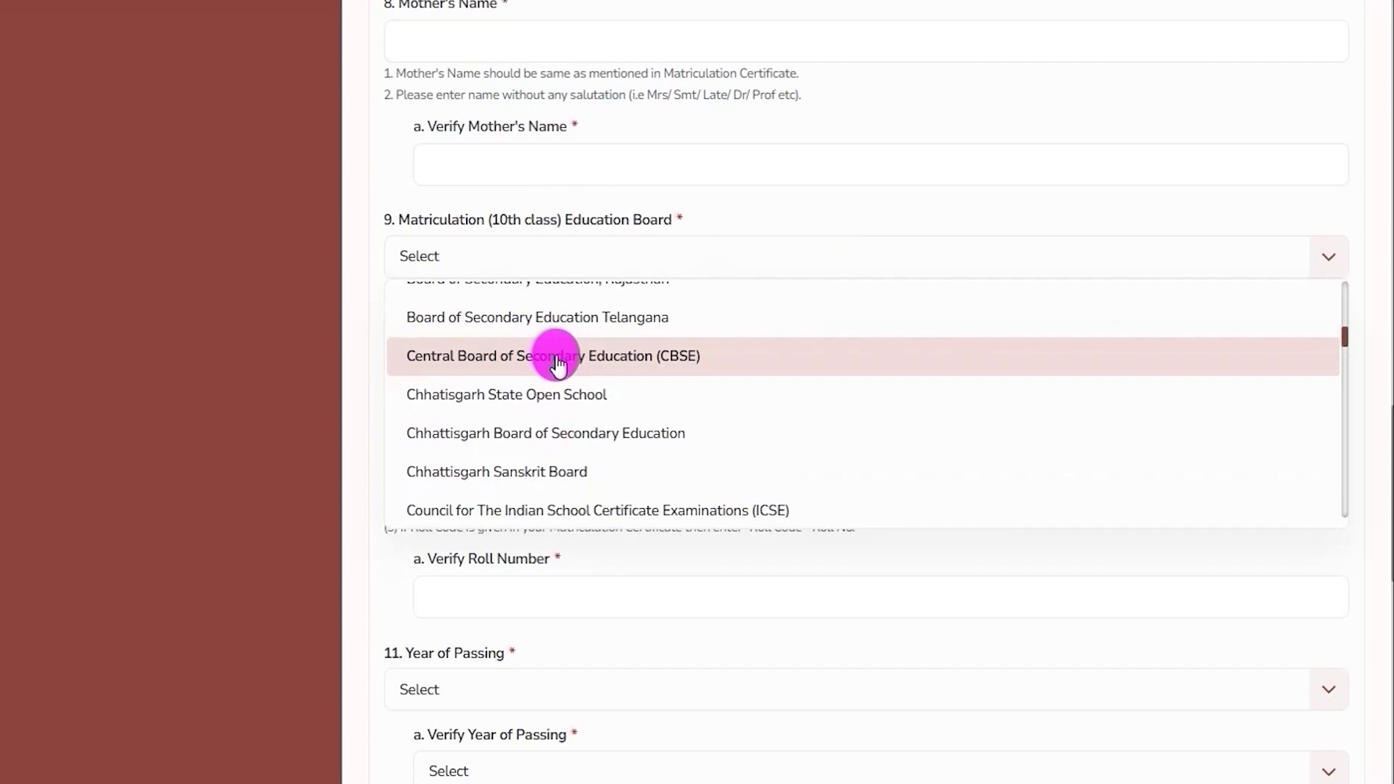
click(558, 363)
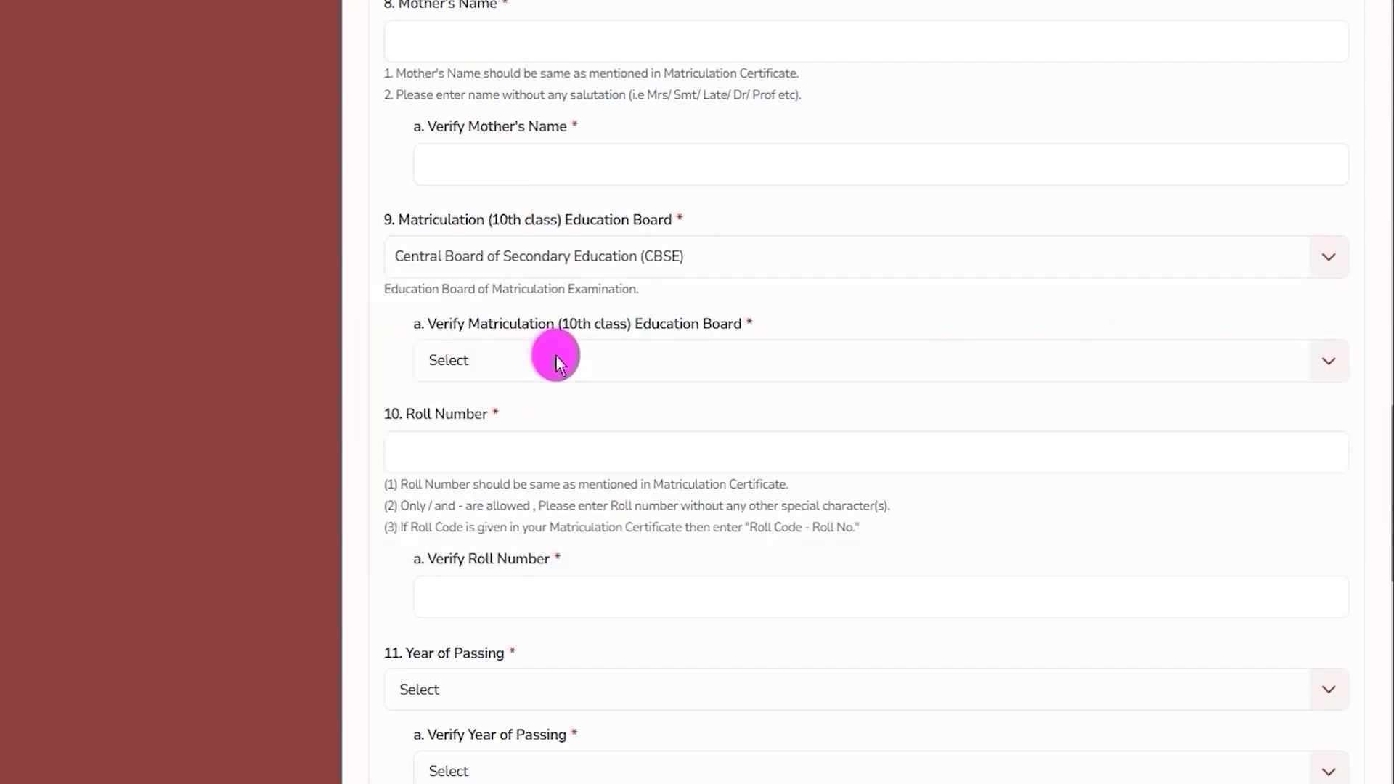
Set the verification of the Matriculation Education Board to Central Board of Secondary Education (CBSE).
click(556, 366)
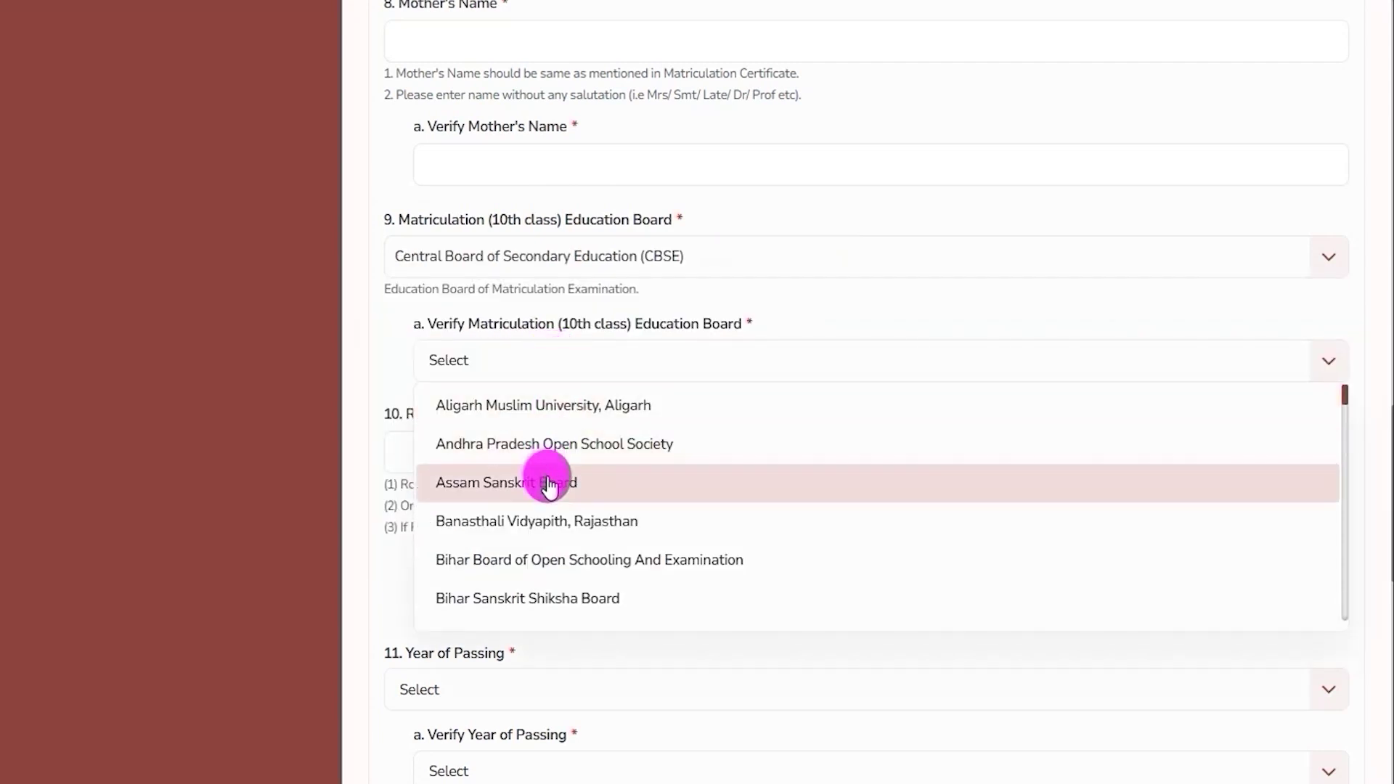
scroll(550, 485, down, 3)
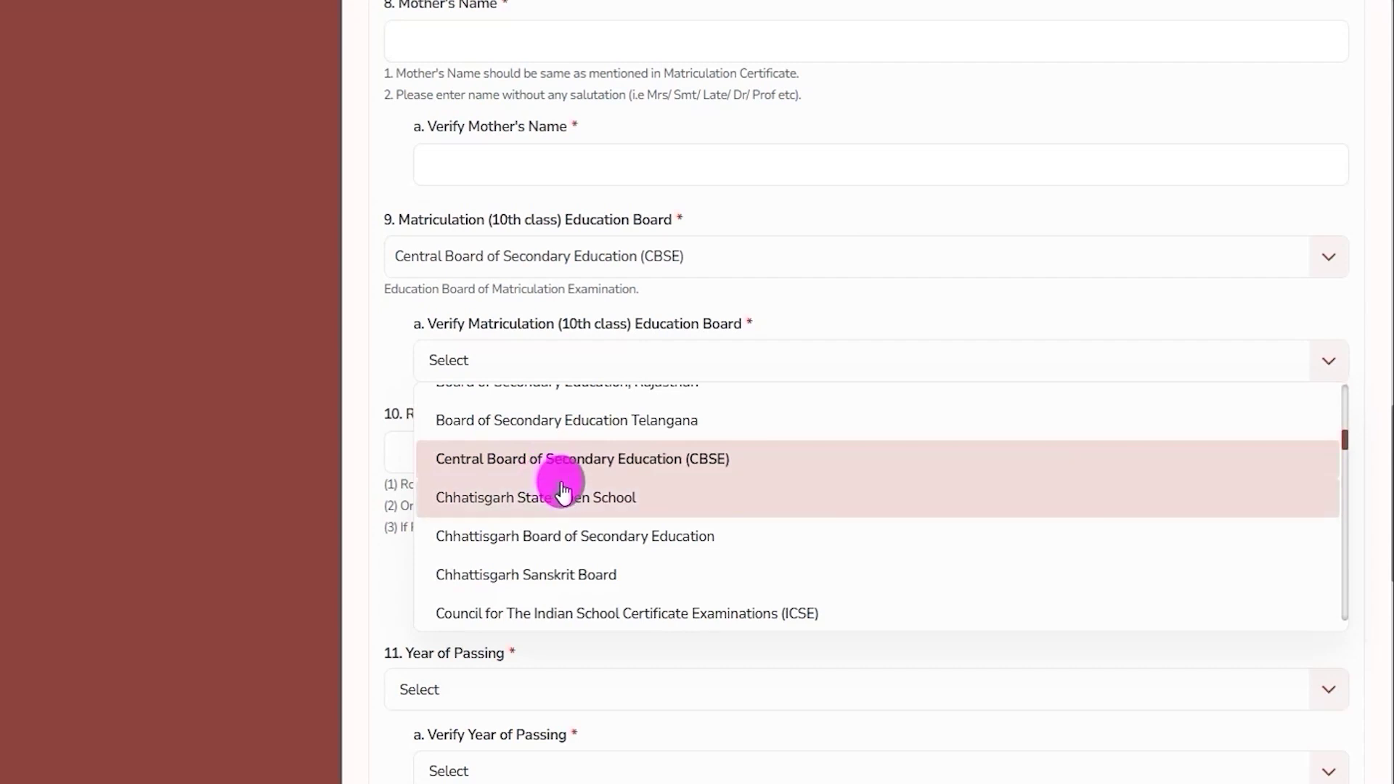
scroll(564, 491, down, 5)
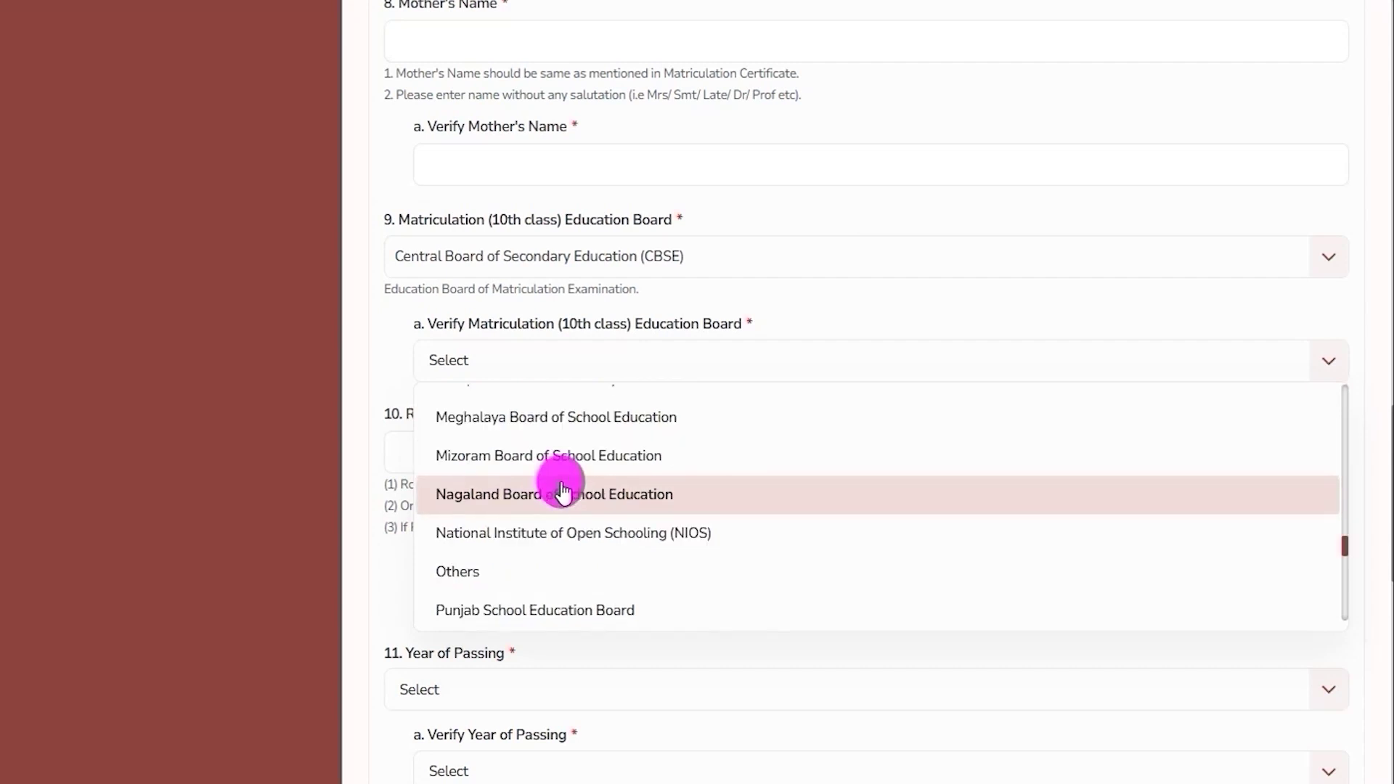
scroll(565, 491, up, 5)
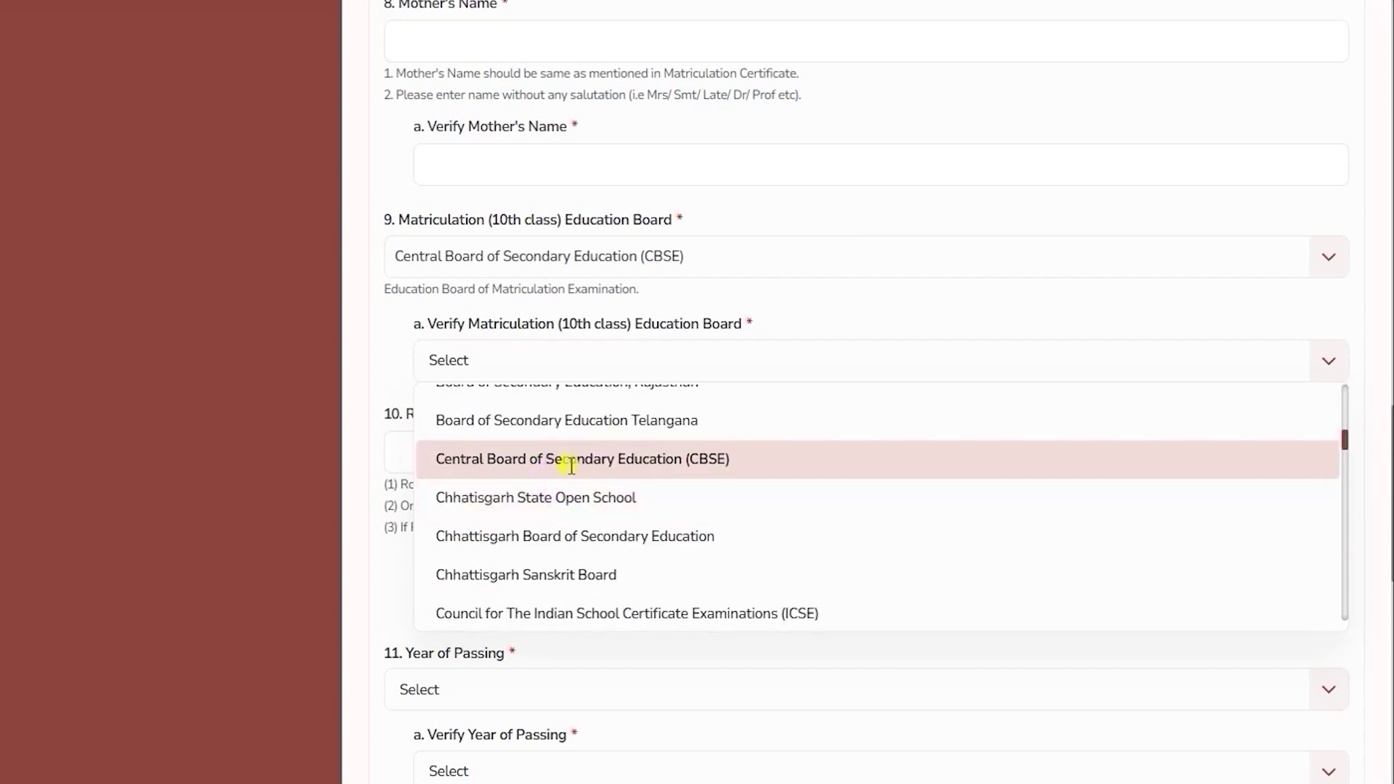
click(569, 462)
Point out the Roll Number and Verify Roll Number fields, and highlight the verification label.
click(469, 446)
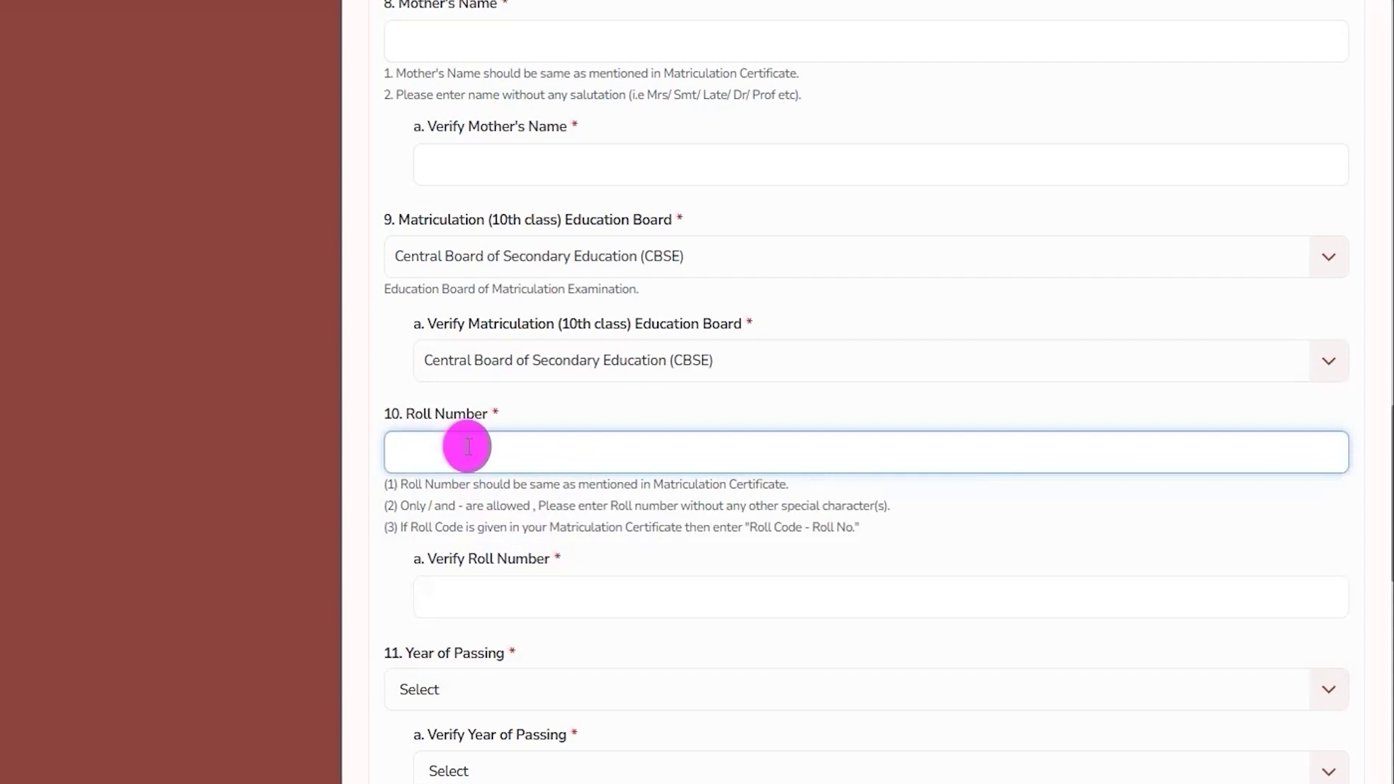
click(506, 578)
drag(450, 560, 570, 563)
Set the Year of Passing to 2014 and the Highest Level of Education Qualification to Post Graduation.
scroll(569, 289, down, 5)
click(571, 272)
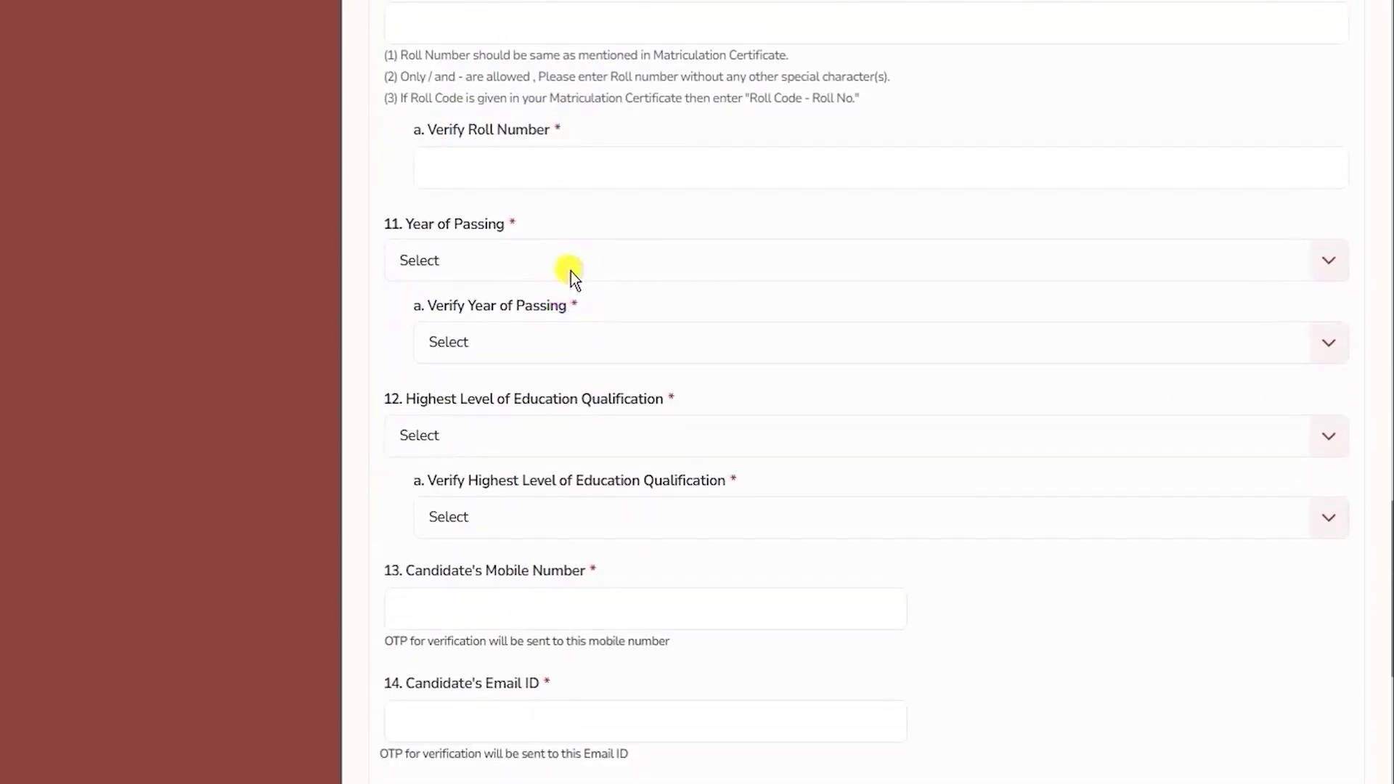
scroll(507, 451, down, 6)
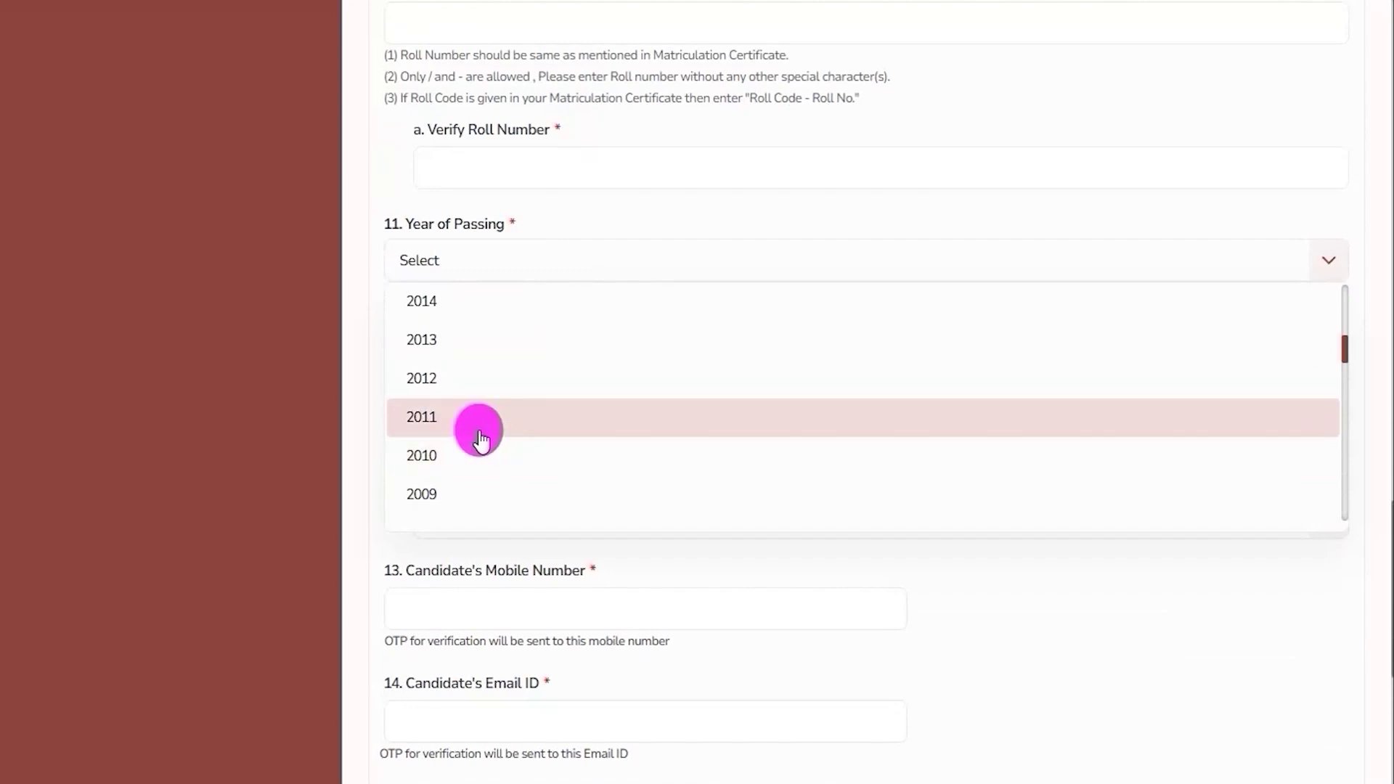
click(455, 303)
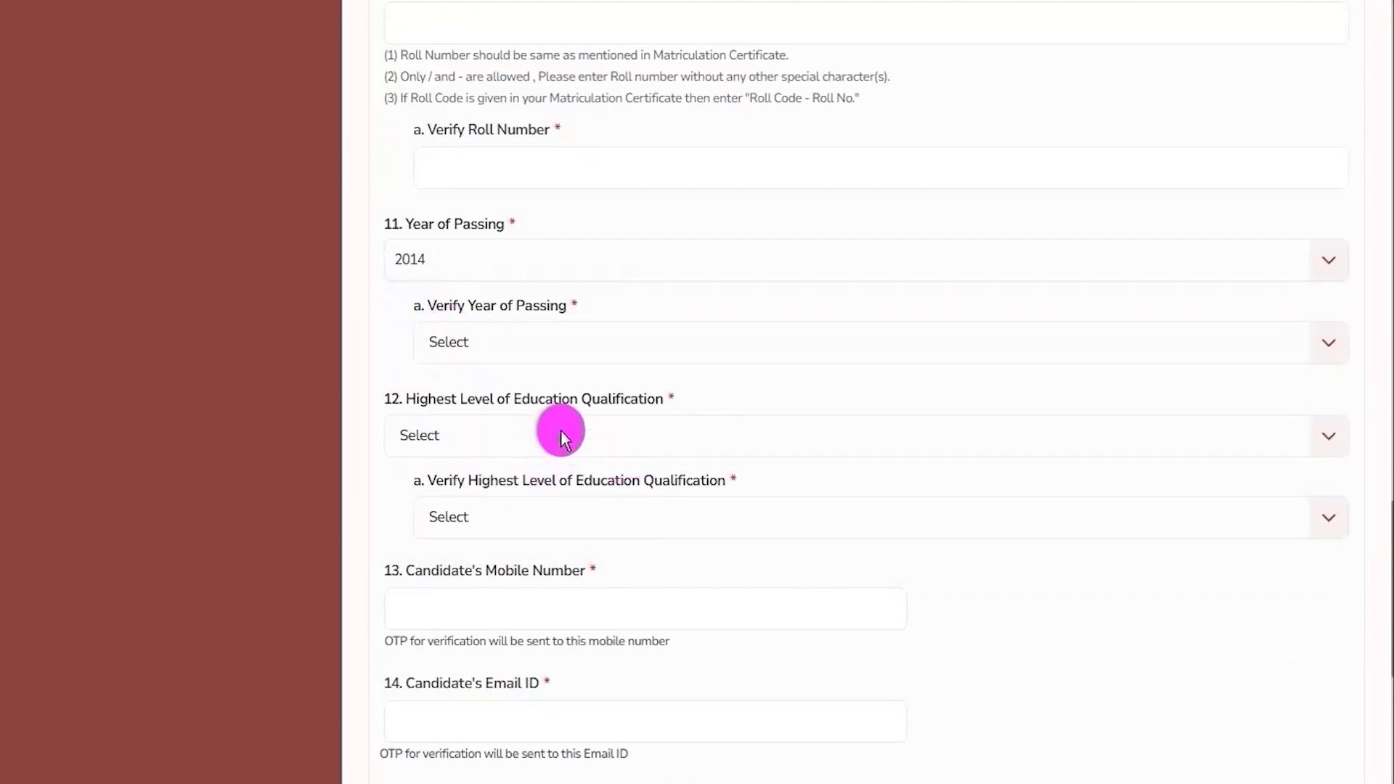
click(530, 435)
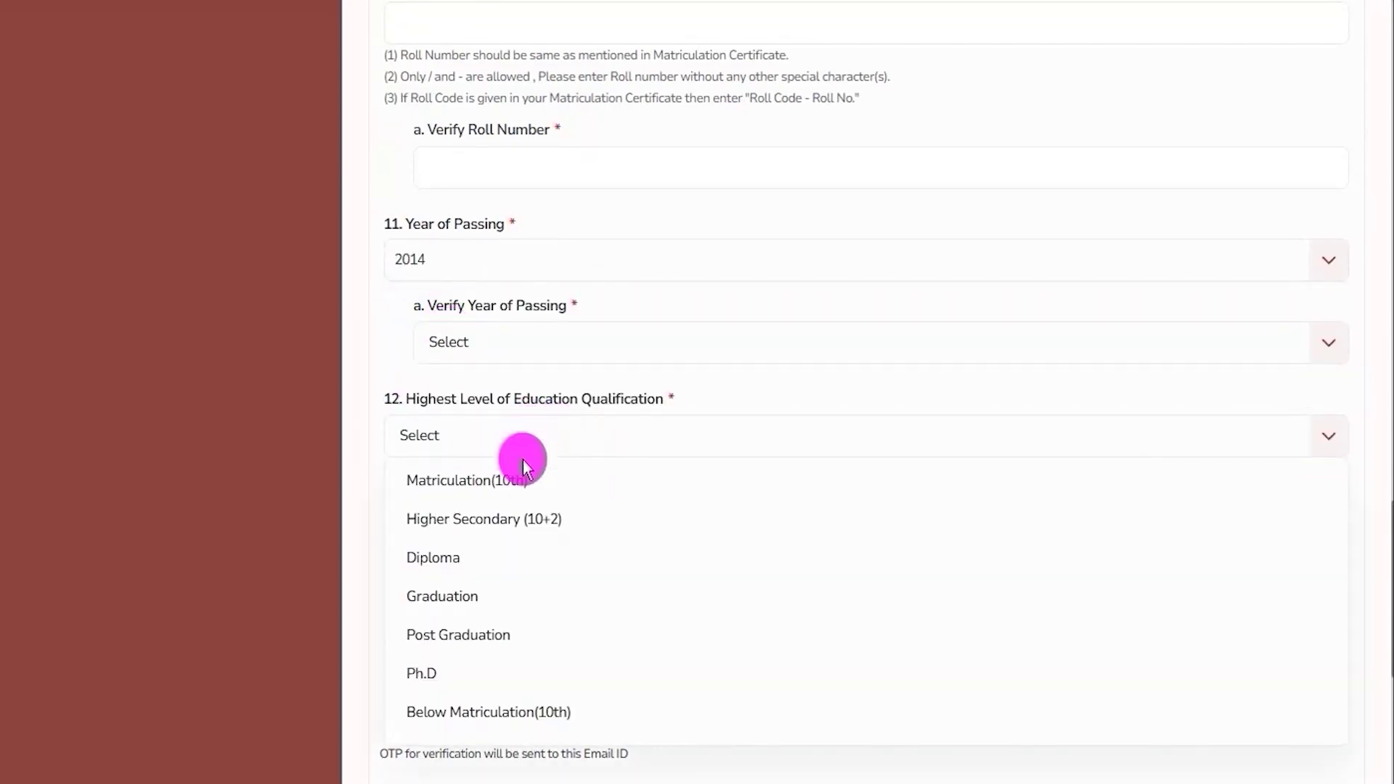
click(467, 633)
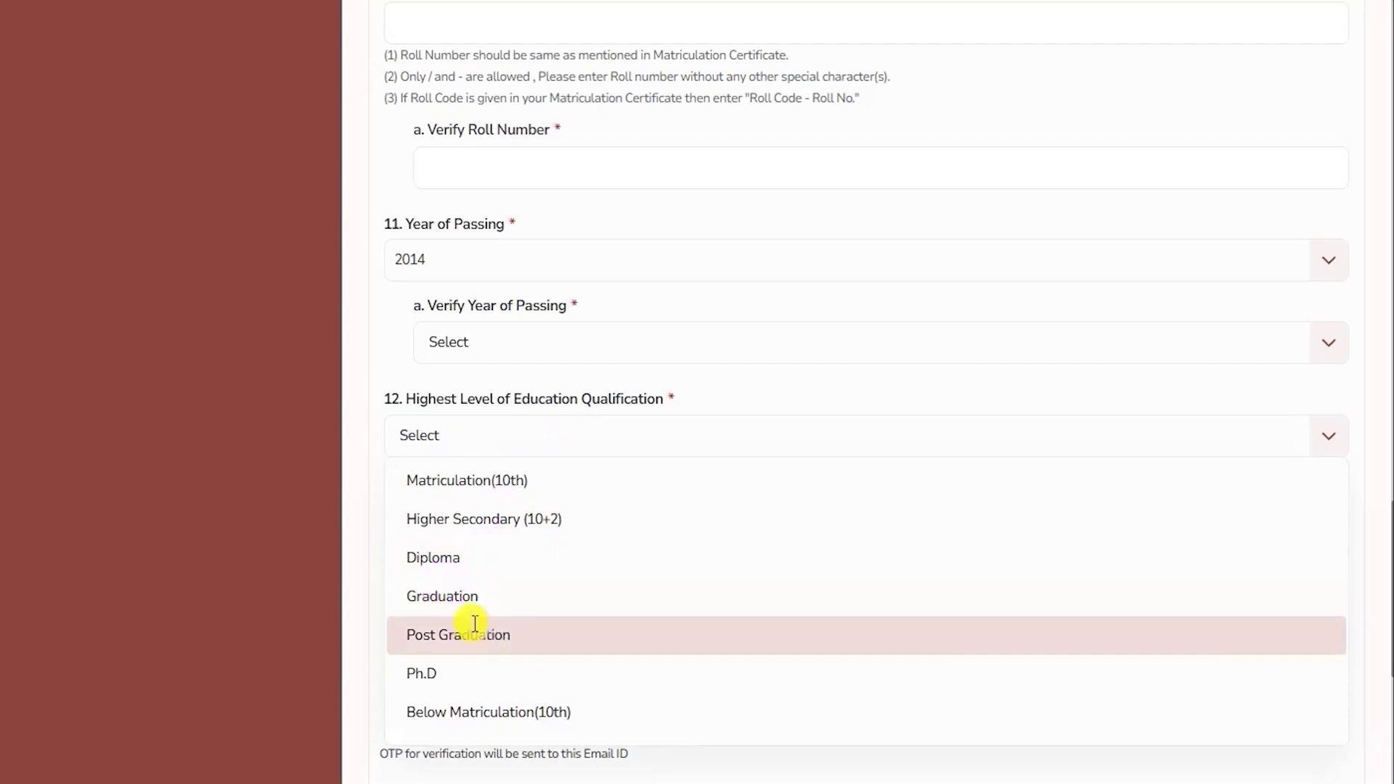
Highlight the Candidate's Mobile Number and Candidate's Email ID labels, and outline the Save & Next option.
scroll(539, 446, down, 2)
drag(482, 373, 592, 372)
click(573, 415)
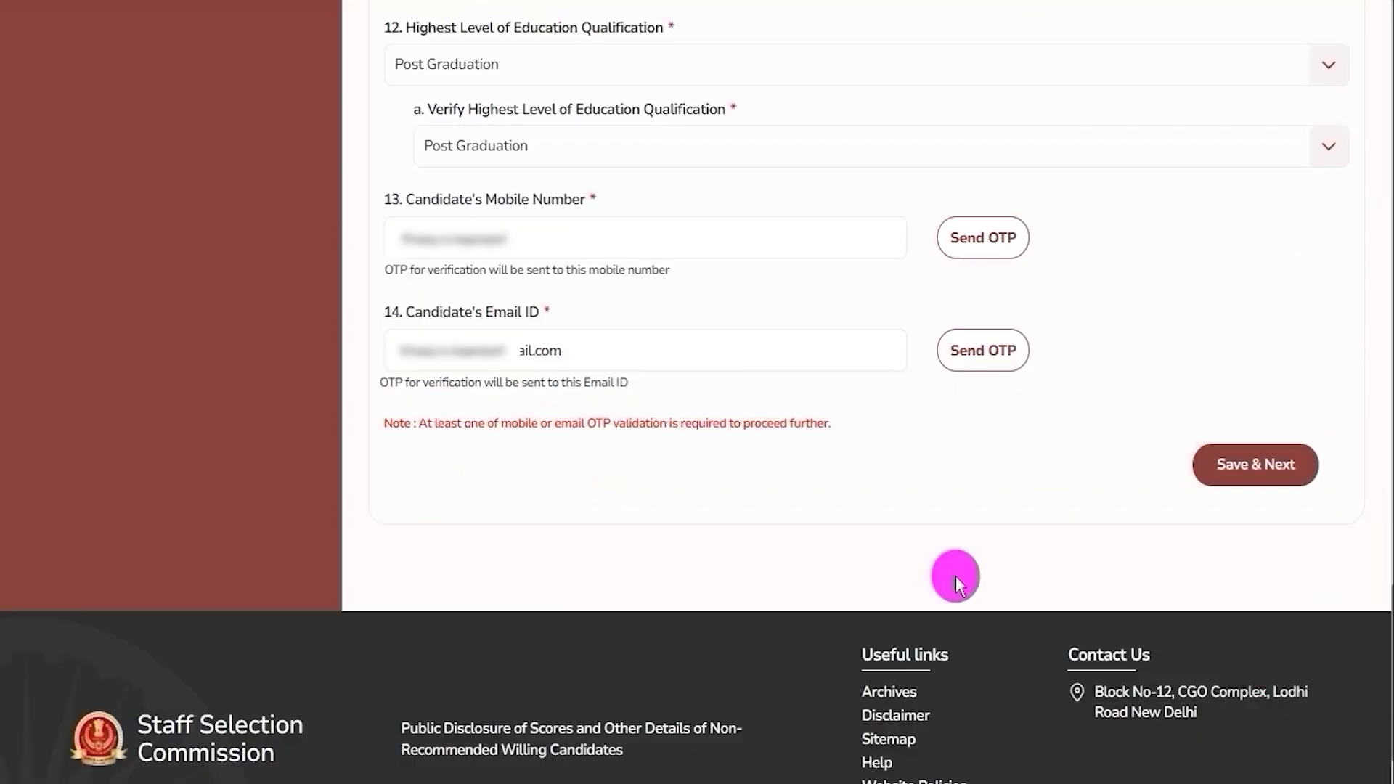
drag(431, 199, 572, 199)
drag(432, 312, 518, 312)
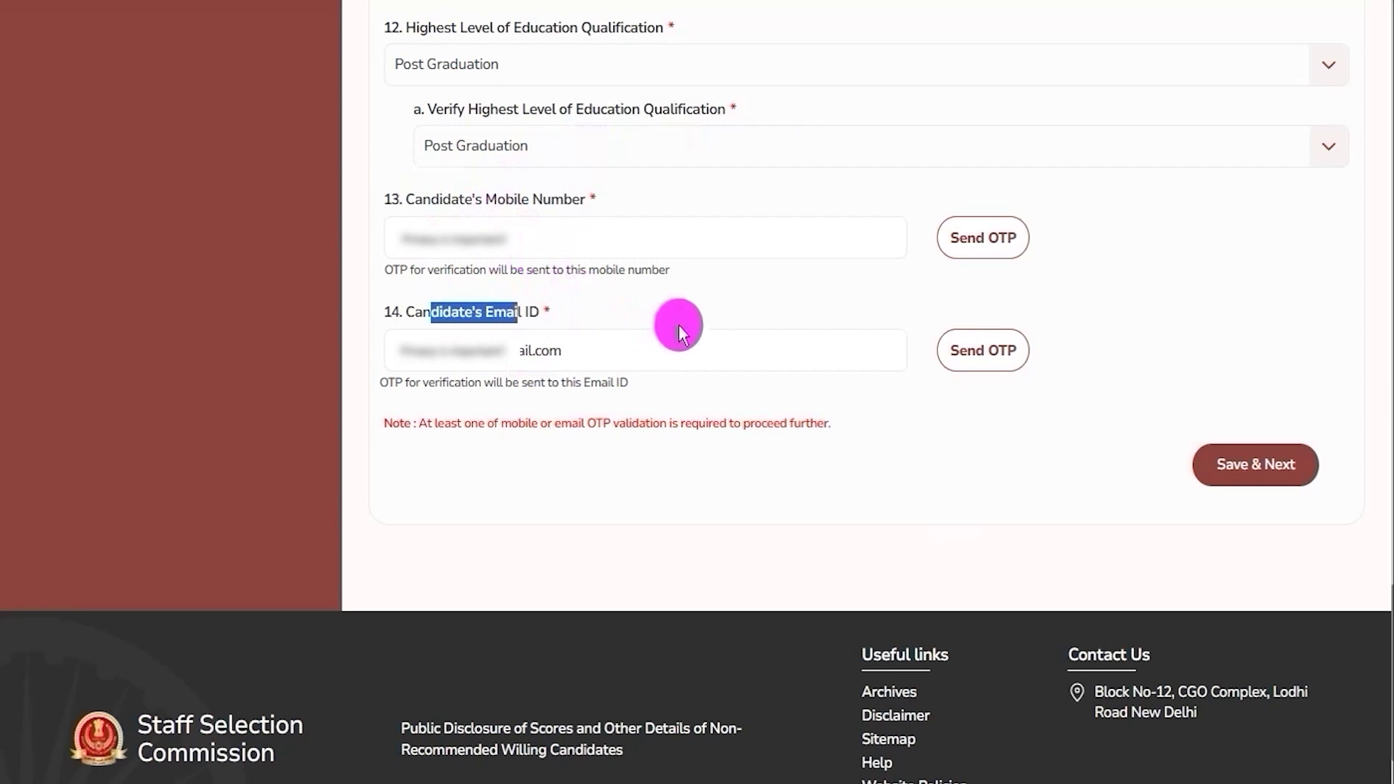
click(581, 276)
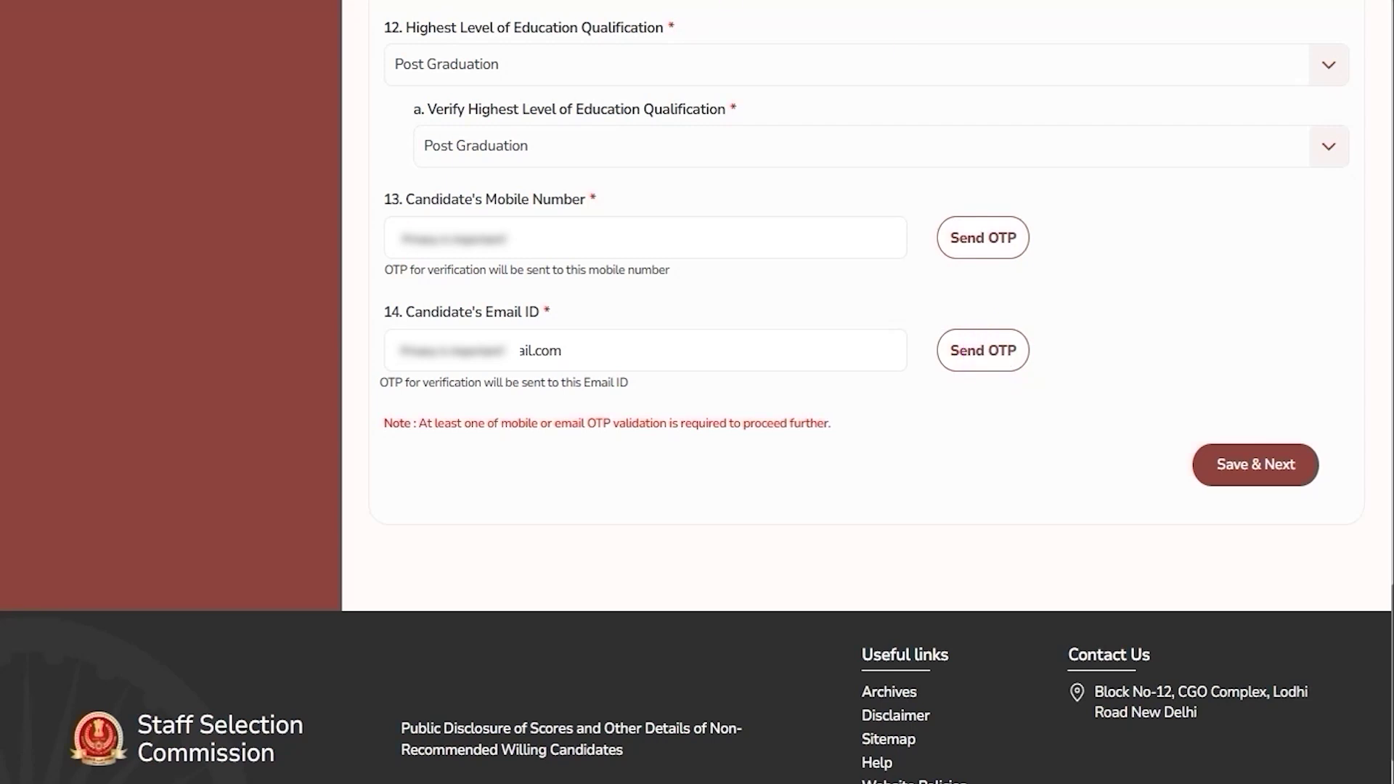
mouse_move(1138, 387)
mouse_down()
mouse_move(1160, 414)
mouse_move(1335, 473)
mouse_move(1344, 535)
mouse_up()
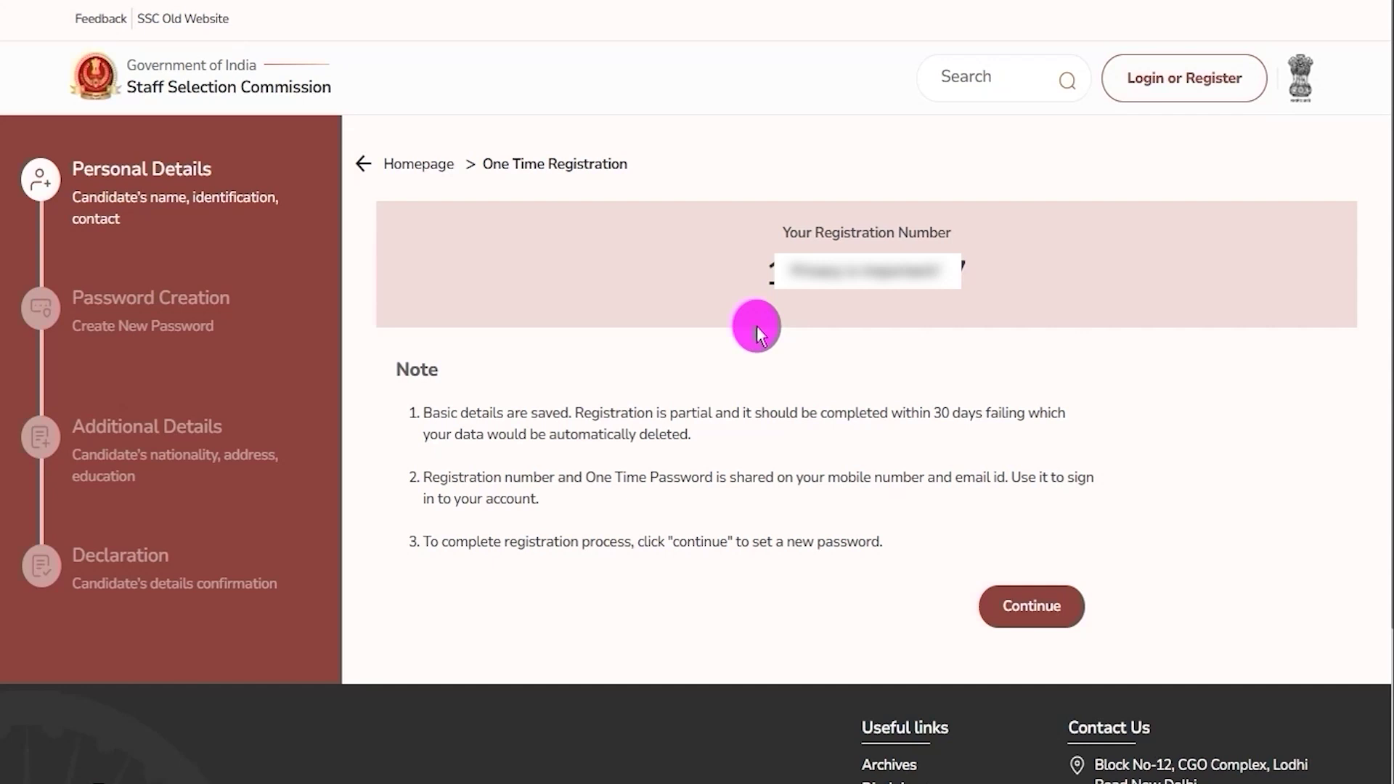
Highlight the issued registration number and continue to the sign-in page for password creation.
drag(770, 271, 968, 276)
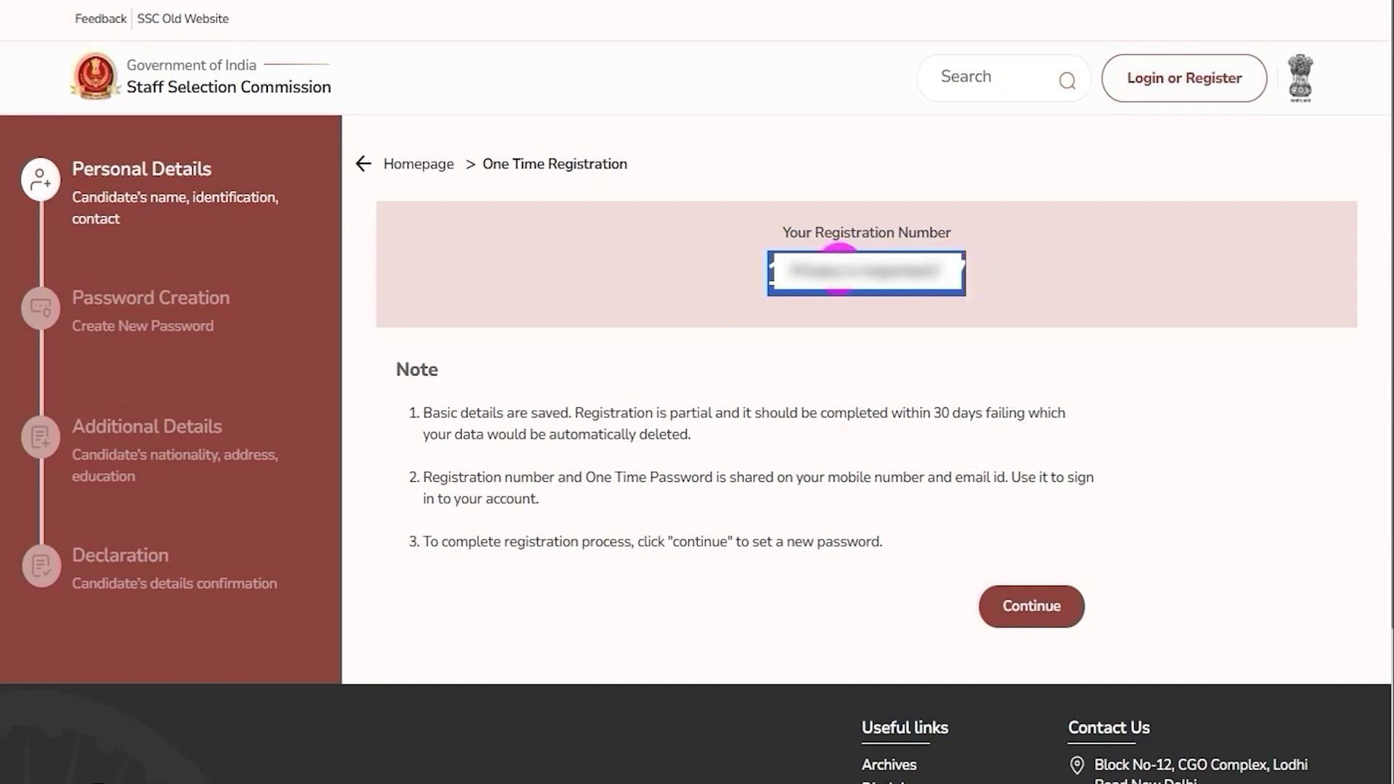
click(816, 272)
drag(766, 272, 959, 281)
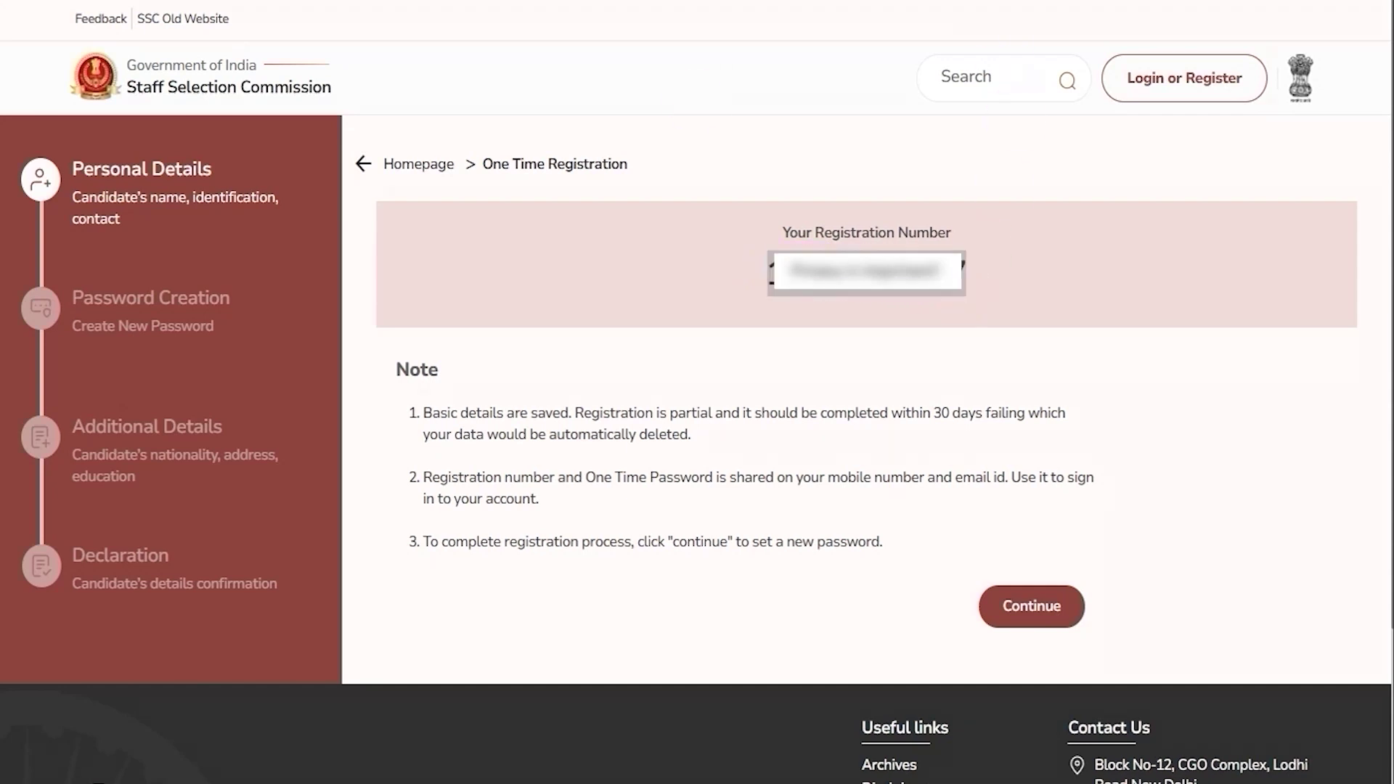
click(1061, 603)
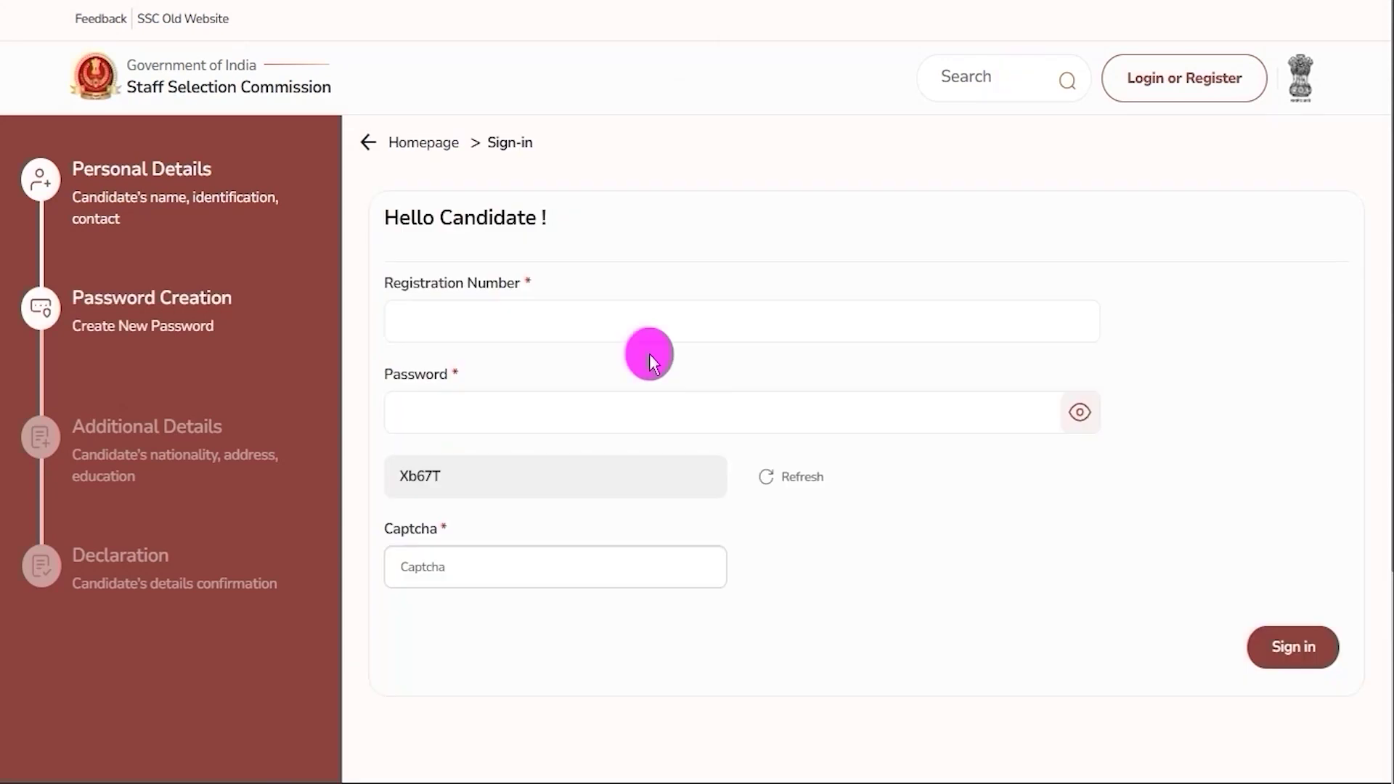
Point out the Registration Number, Password and Captcha fields of the sign-in form, and outline the Sign in option.
drag(393, 282, 489, 283)
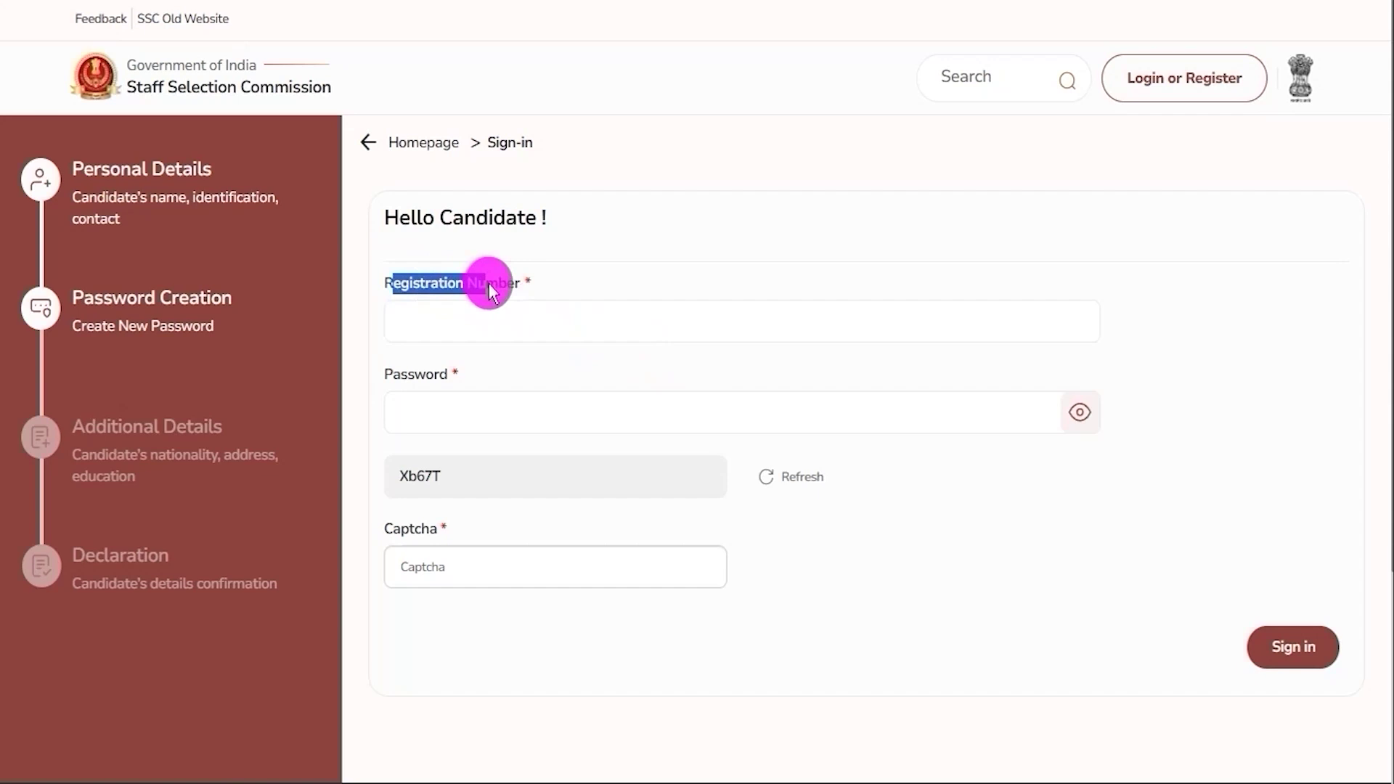
click(489, 324)
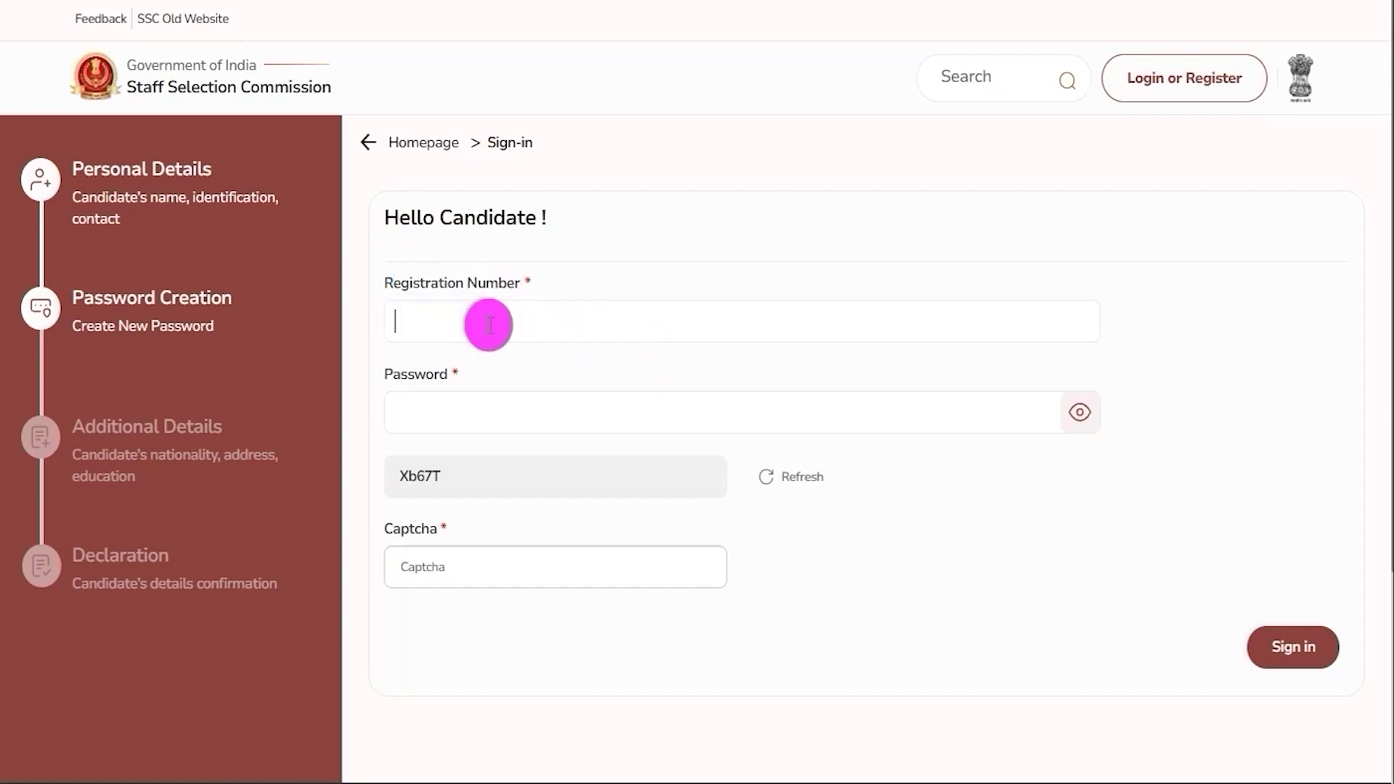
click(491, 409)
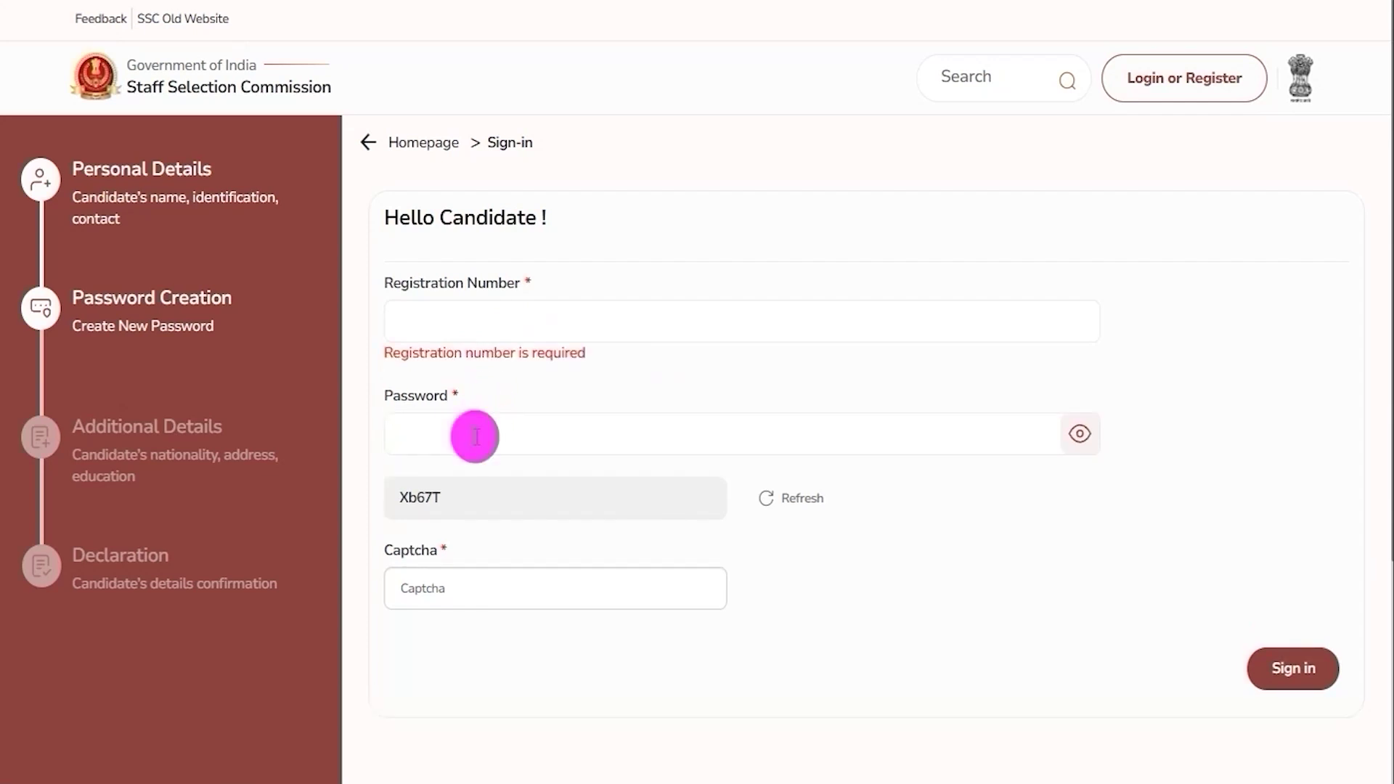
click(406, 498)
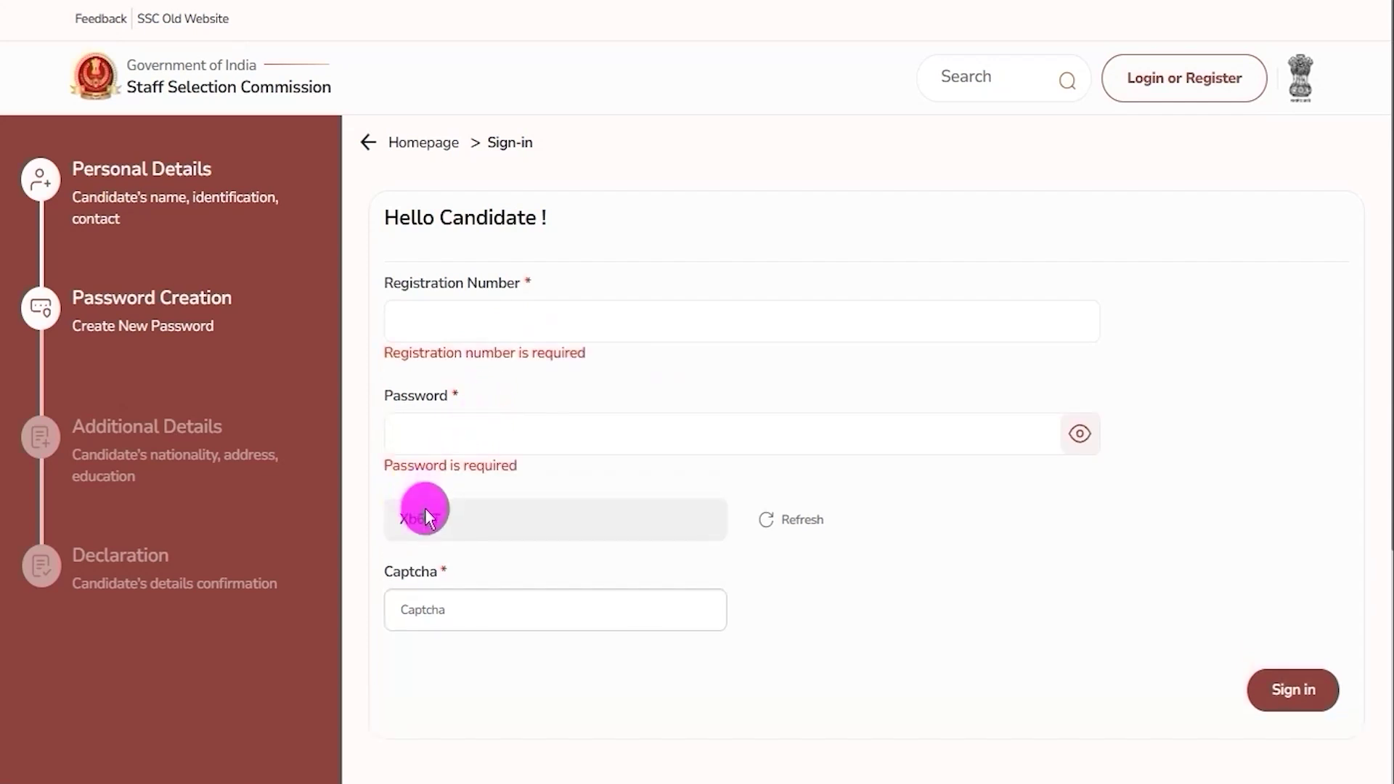
click(428, 596)
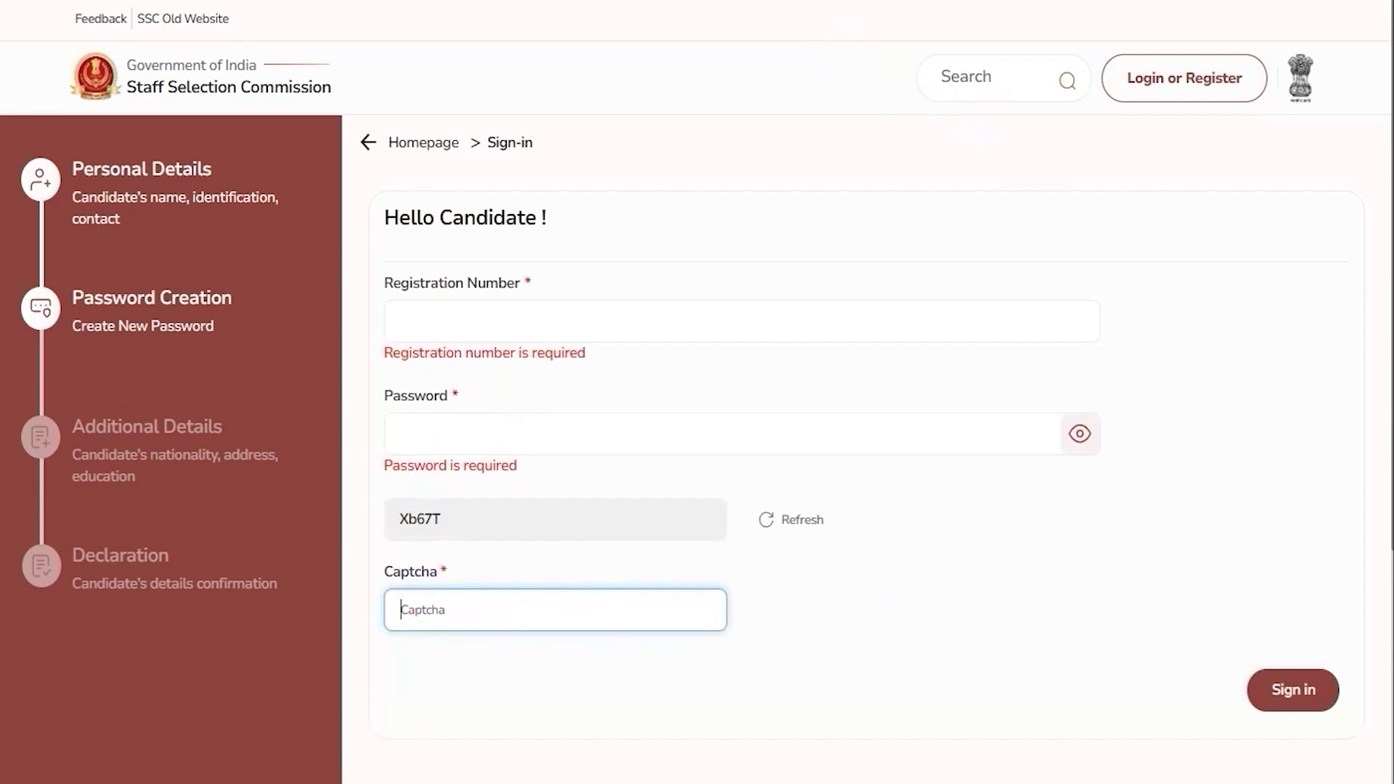
mouse_move(1195, 644)
mouse_down()
mouse_move(1319, 663)
mouse_move(1362, 728)
mouse_up()
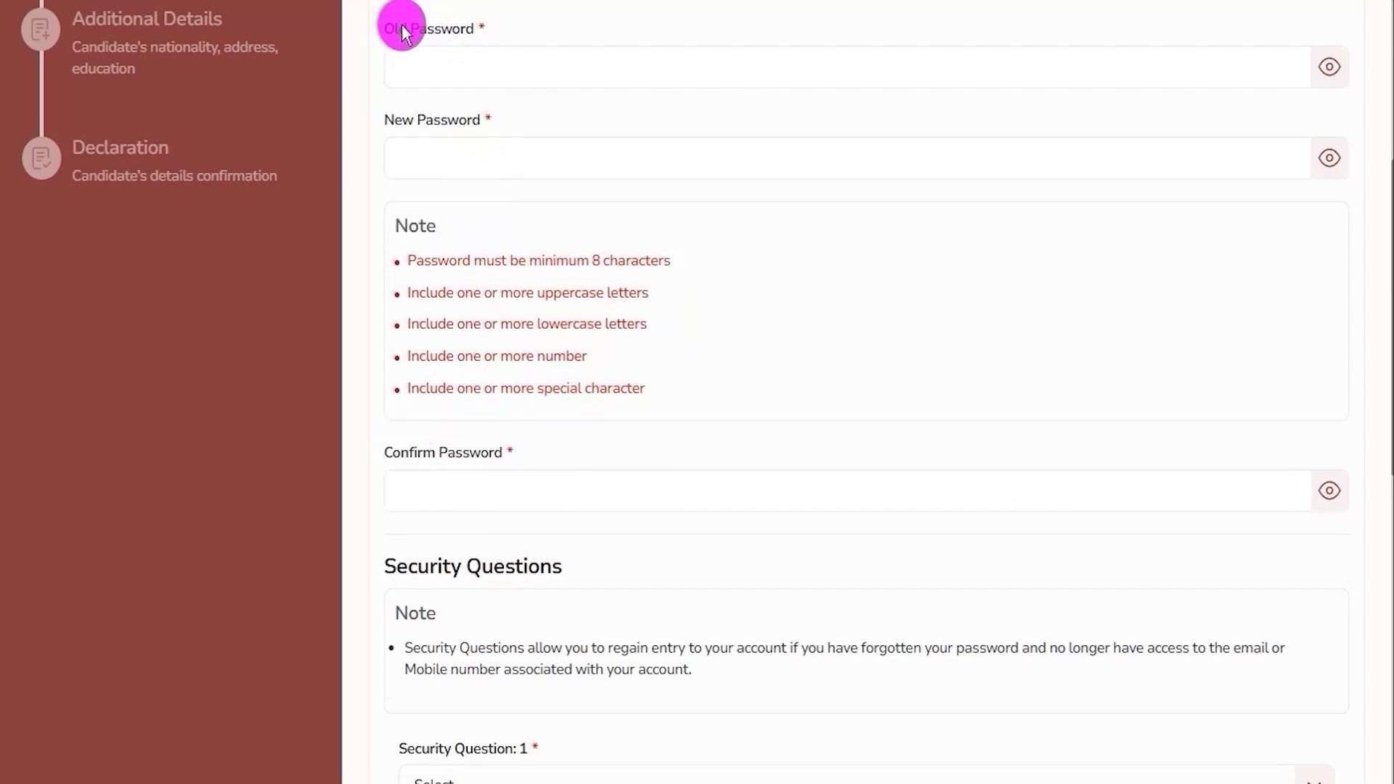
Point out the Old Password and New Password fields, and highlight the password rules on length and letter case.
drag(394, 31, 439, 36)
click(463, 75)
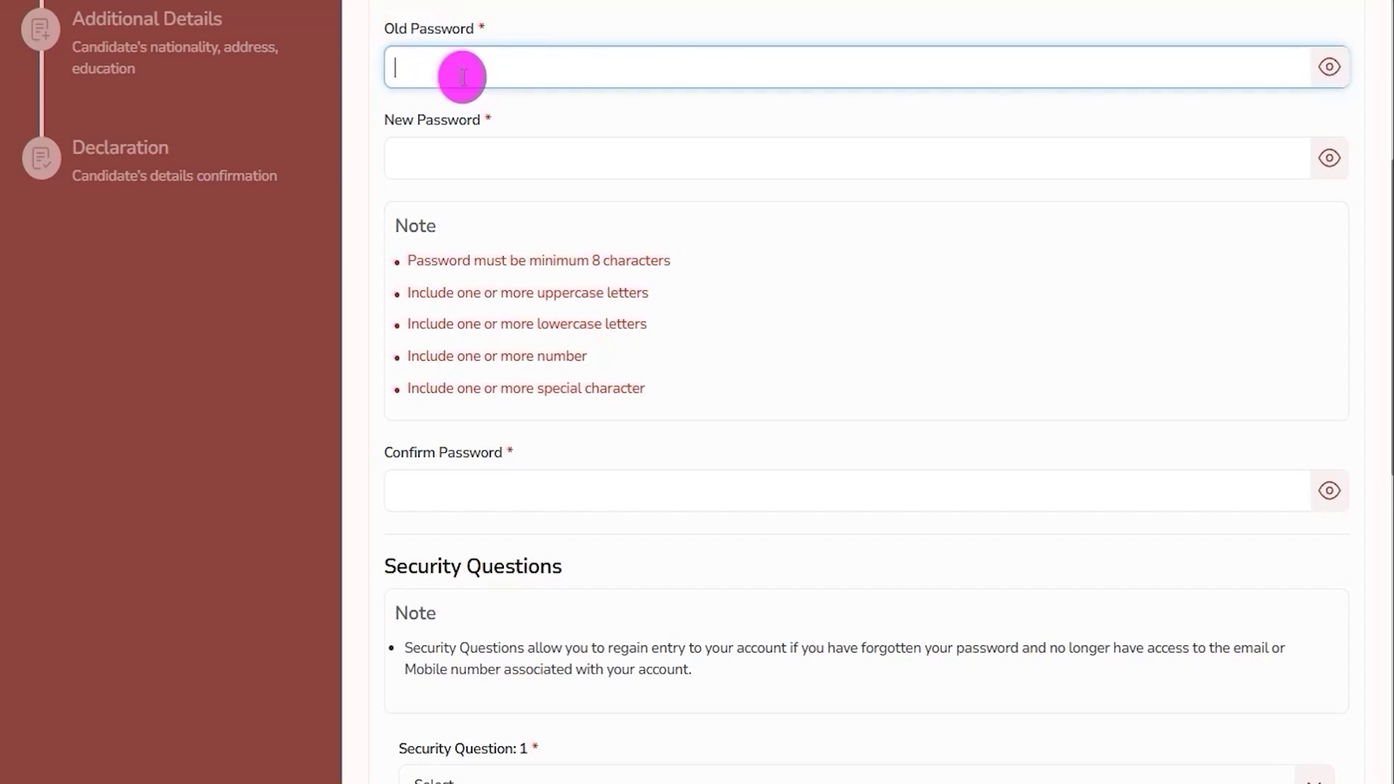
click(460, 158)
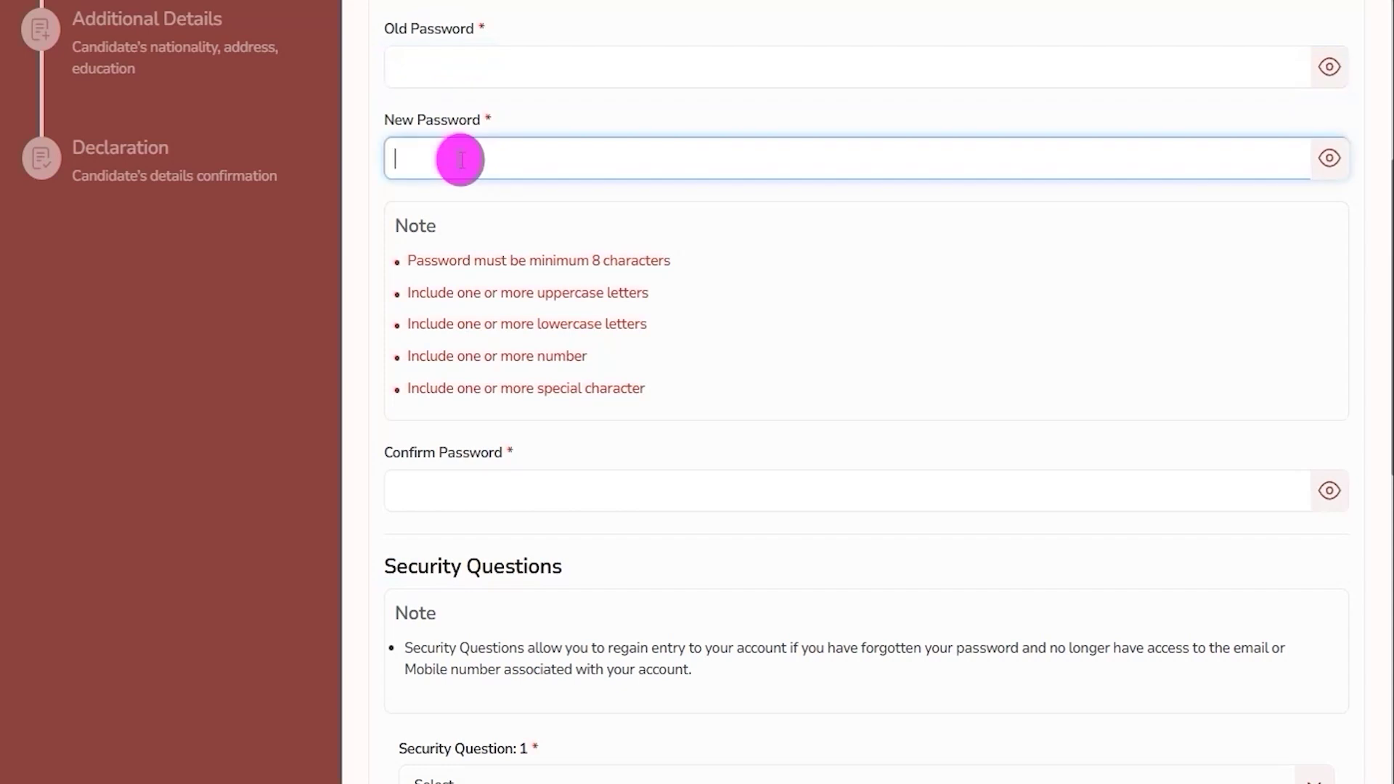
drag(592, 260, 626, 266)
drag(485, 293, 529, 318)
click(516, 363)
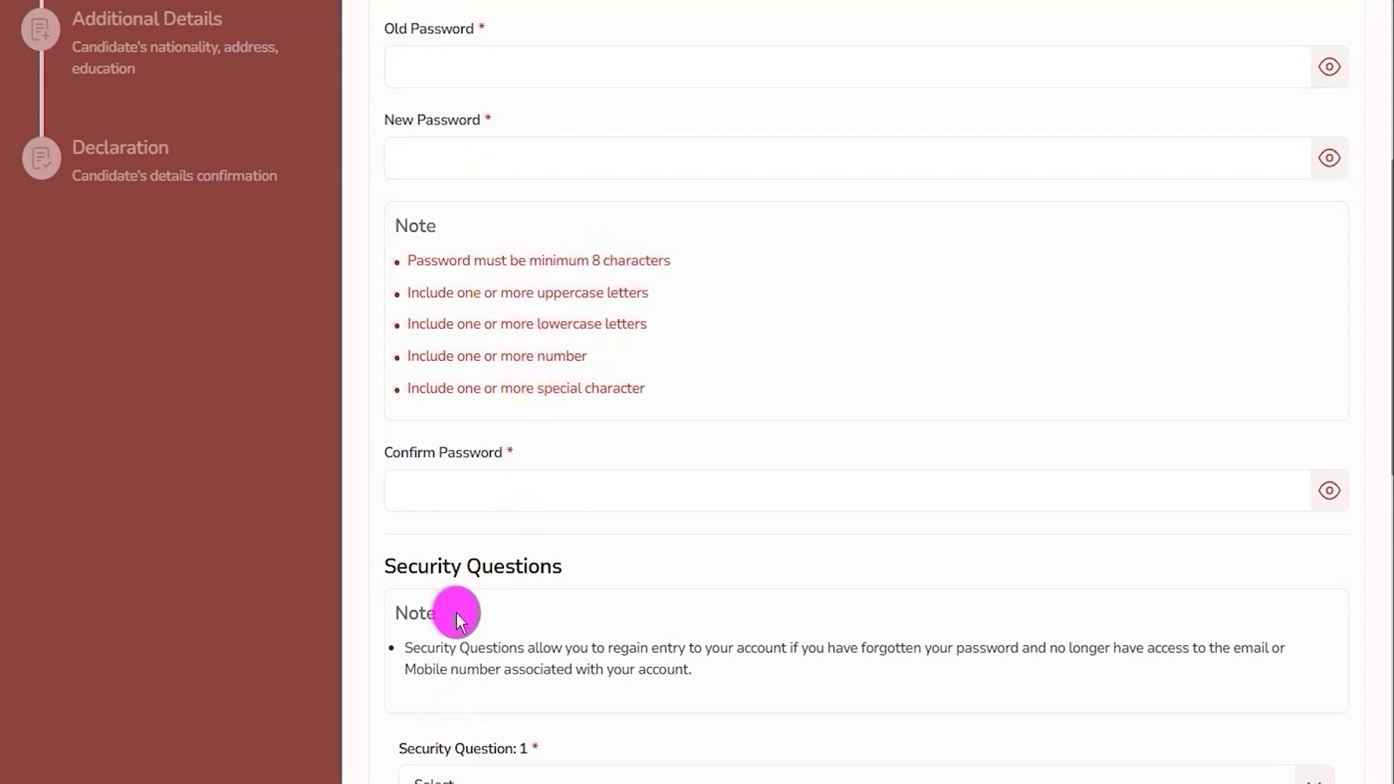
Switch to Notepad and highlight the parts of the example password.
click(464, 783)
drag(937, 283, 1047, 285)
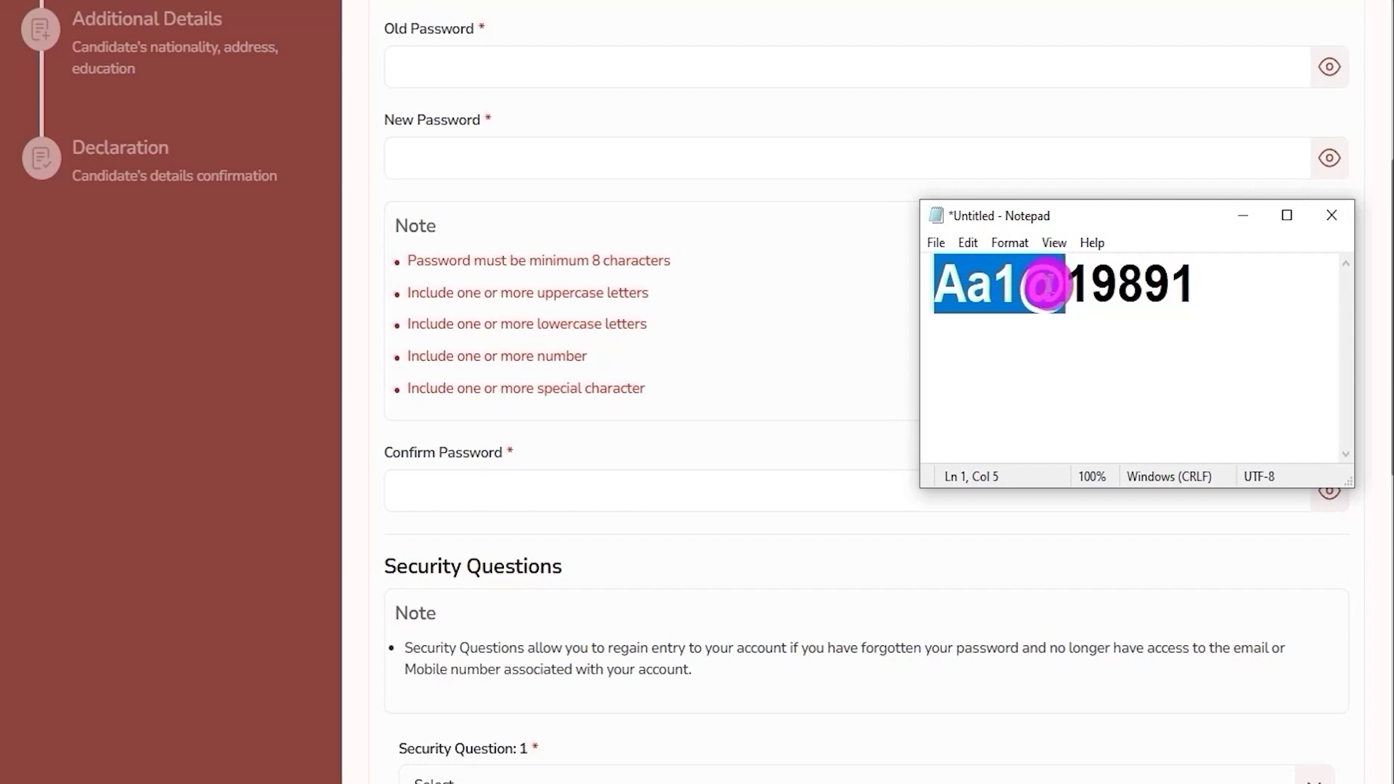
drag(1047, 285, 1191, 287)
Return to the password form and place the cursor in the New Password and Confirm Password fields, highlighting the confirmation label.
click(585, 154)
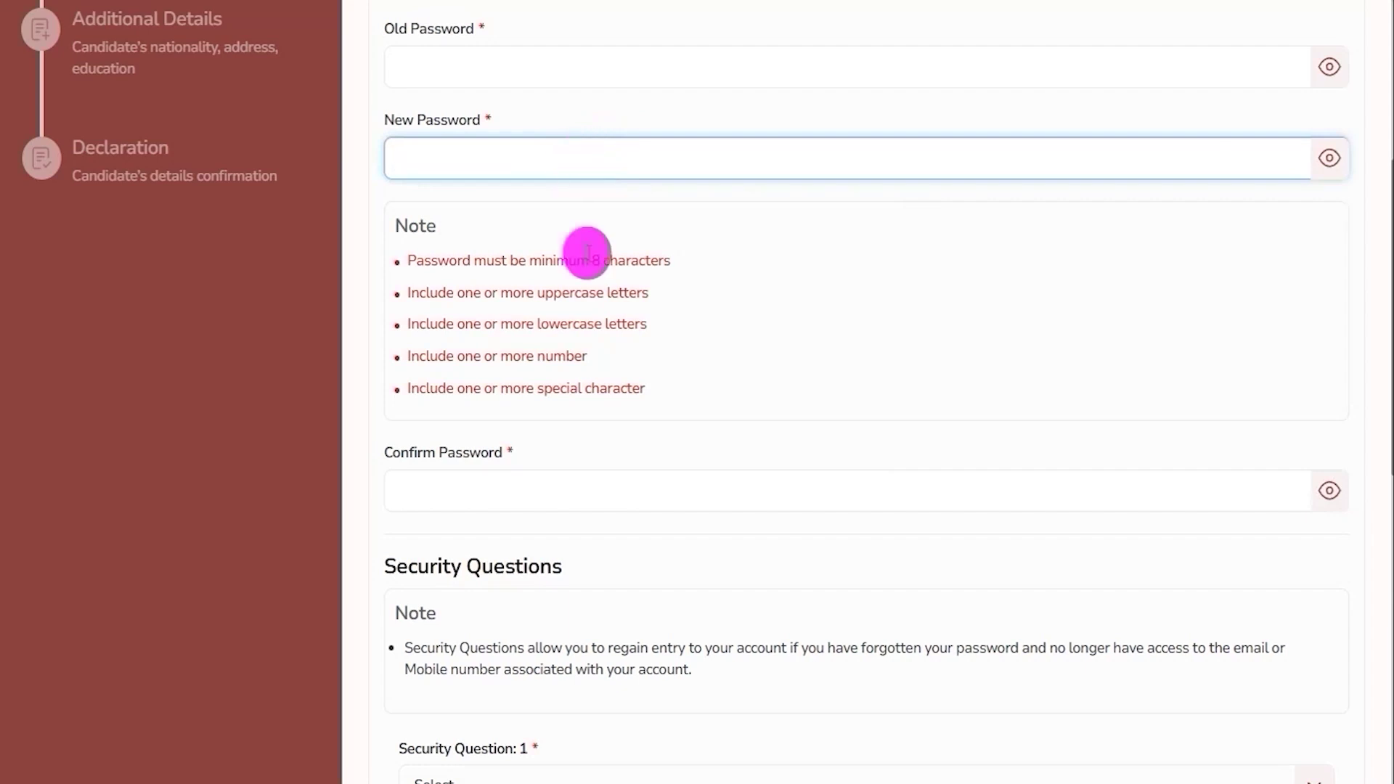
drag(395, 453, 460, 450)
click(493, 488)
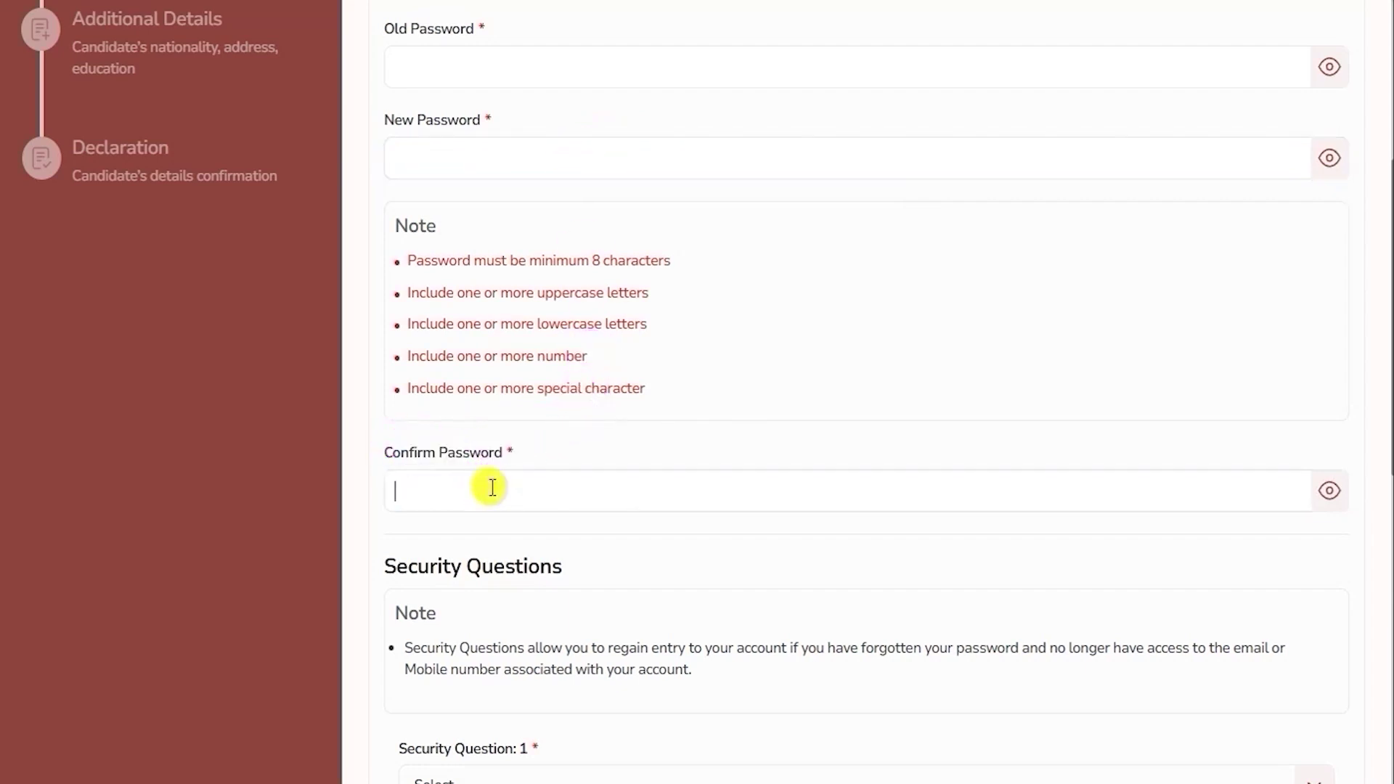
Set Security Question 1 to "What is your favorite movie?" and place the cursor in its Answer field.
scroll(638, 496, down, 3)
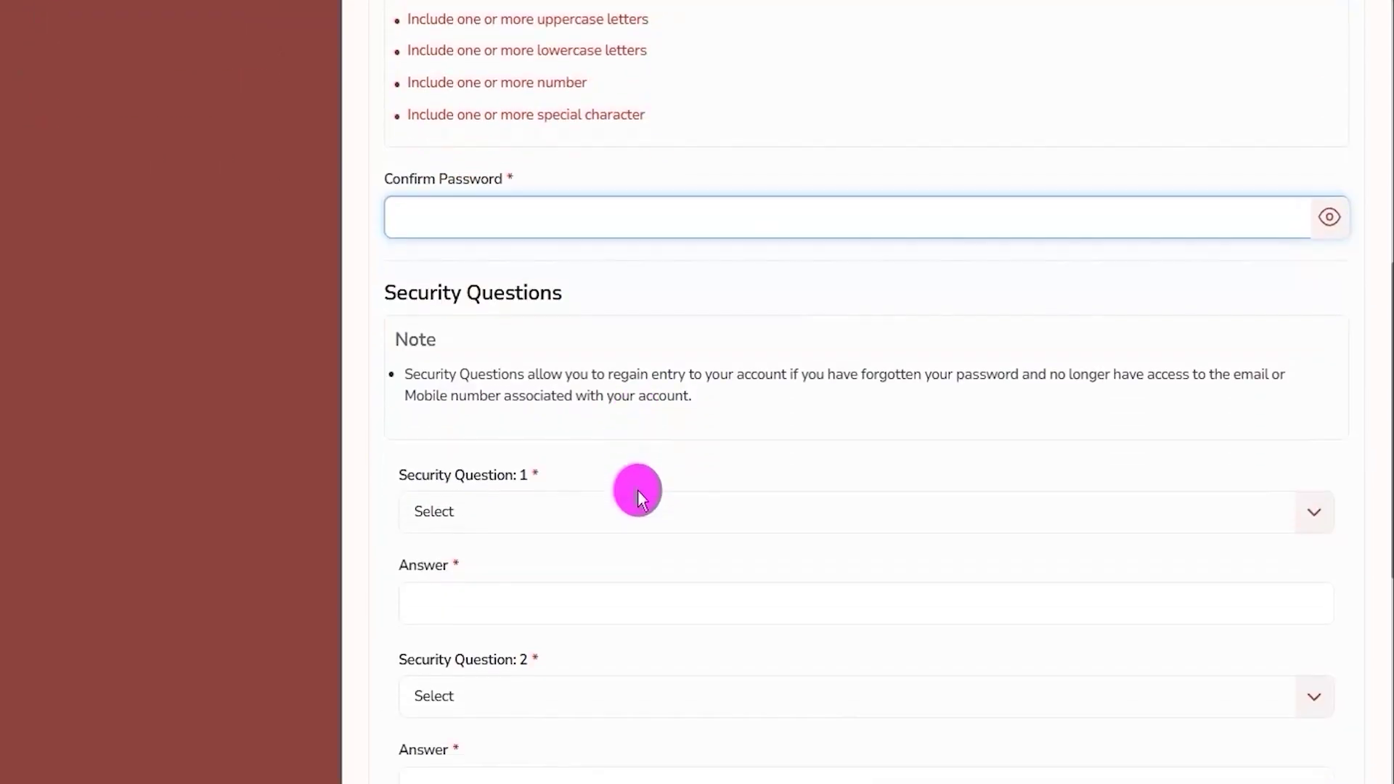
scroll(614, 395, down, 2)
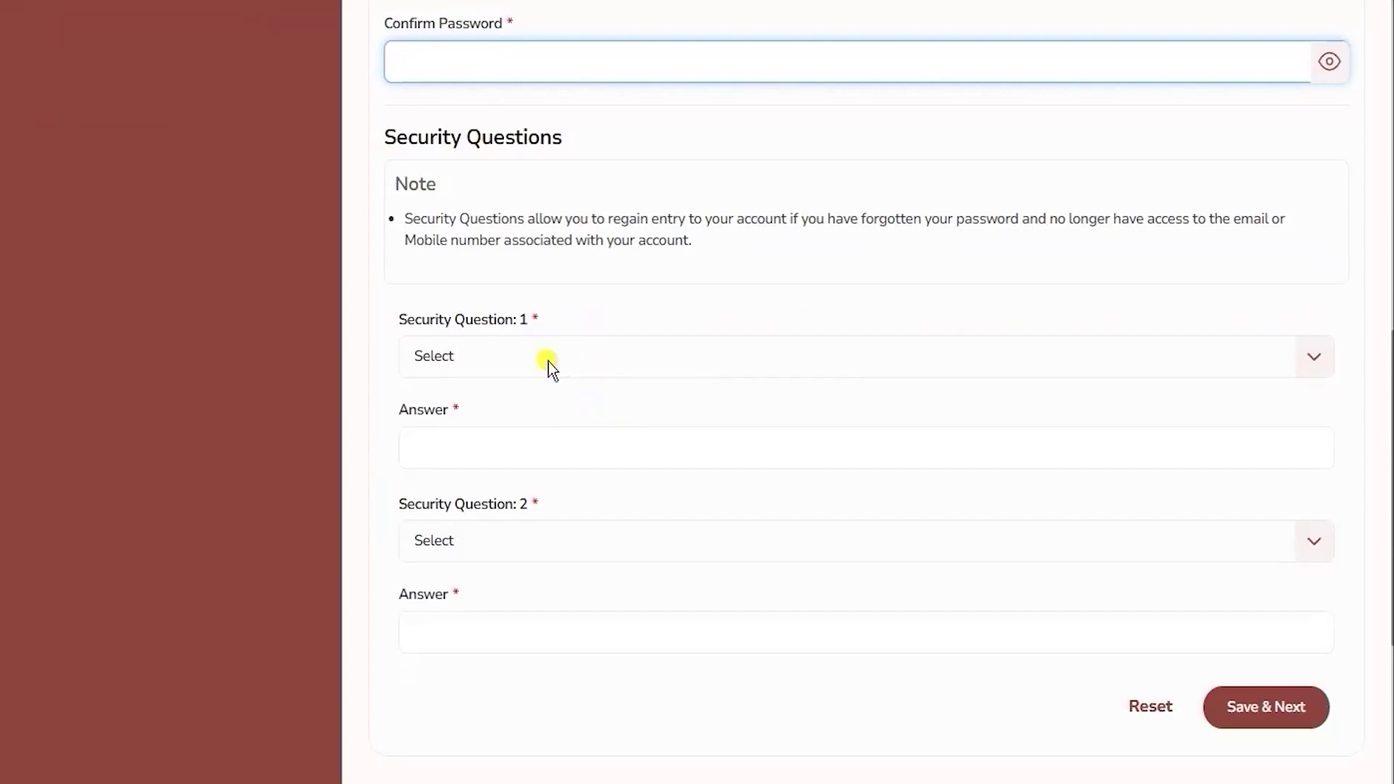
click(548, 361)
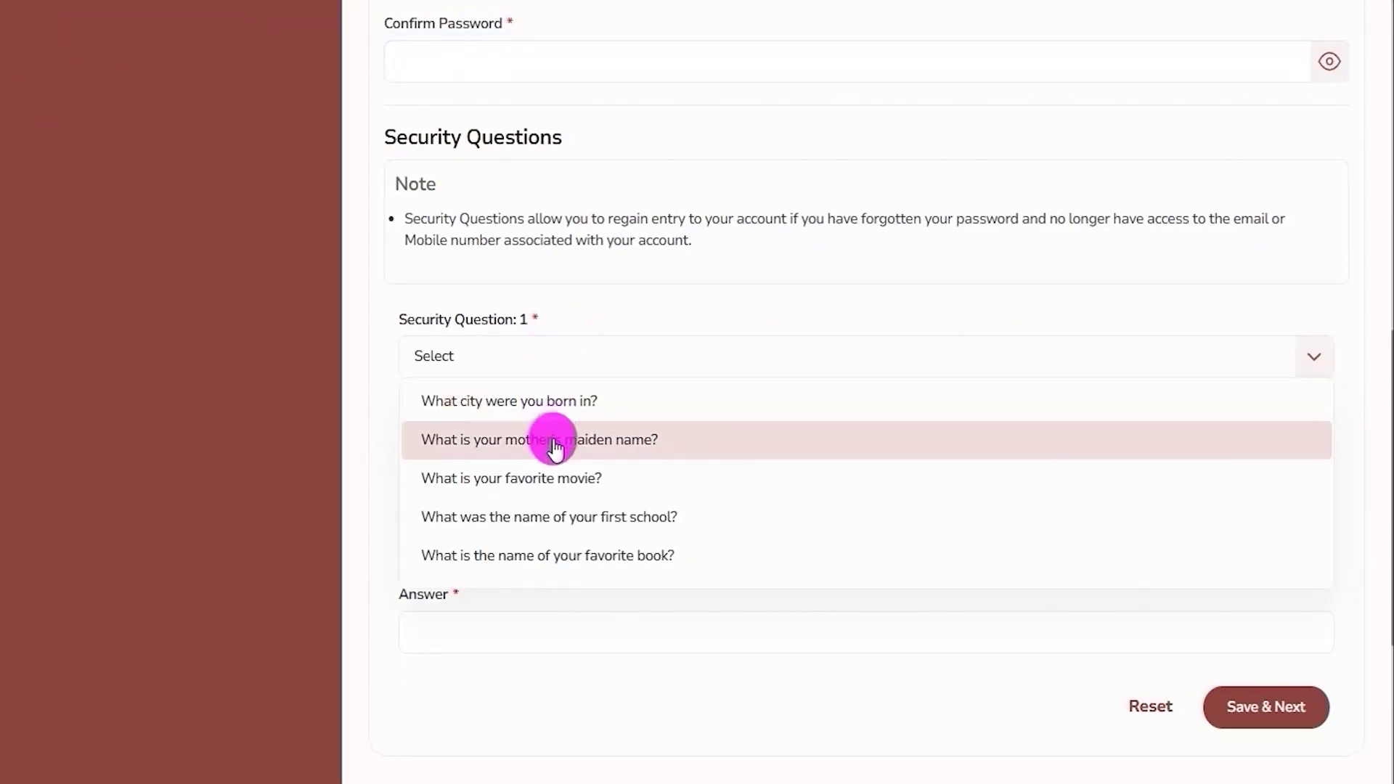
click(553, 476)
click(485, 447)
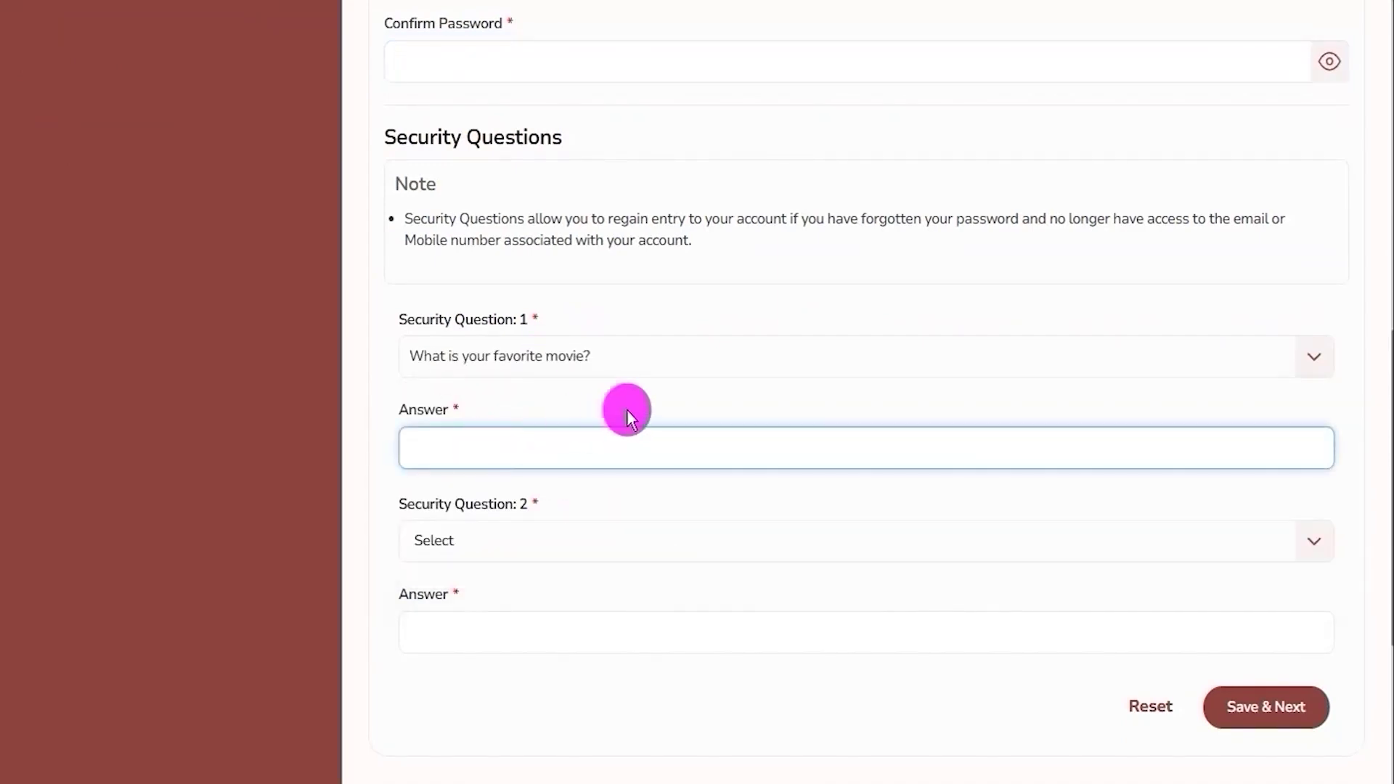
Set Security Question 2 to "What city were you born in?" and place the cursor in its Answer field.
scroll(626, 409, down, 2)
drag(430, 396, 530, 446)
click(541, 440)
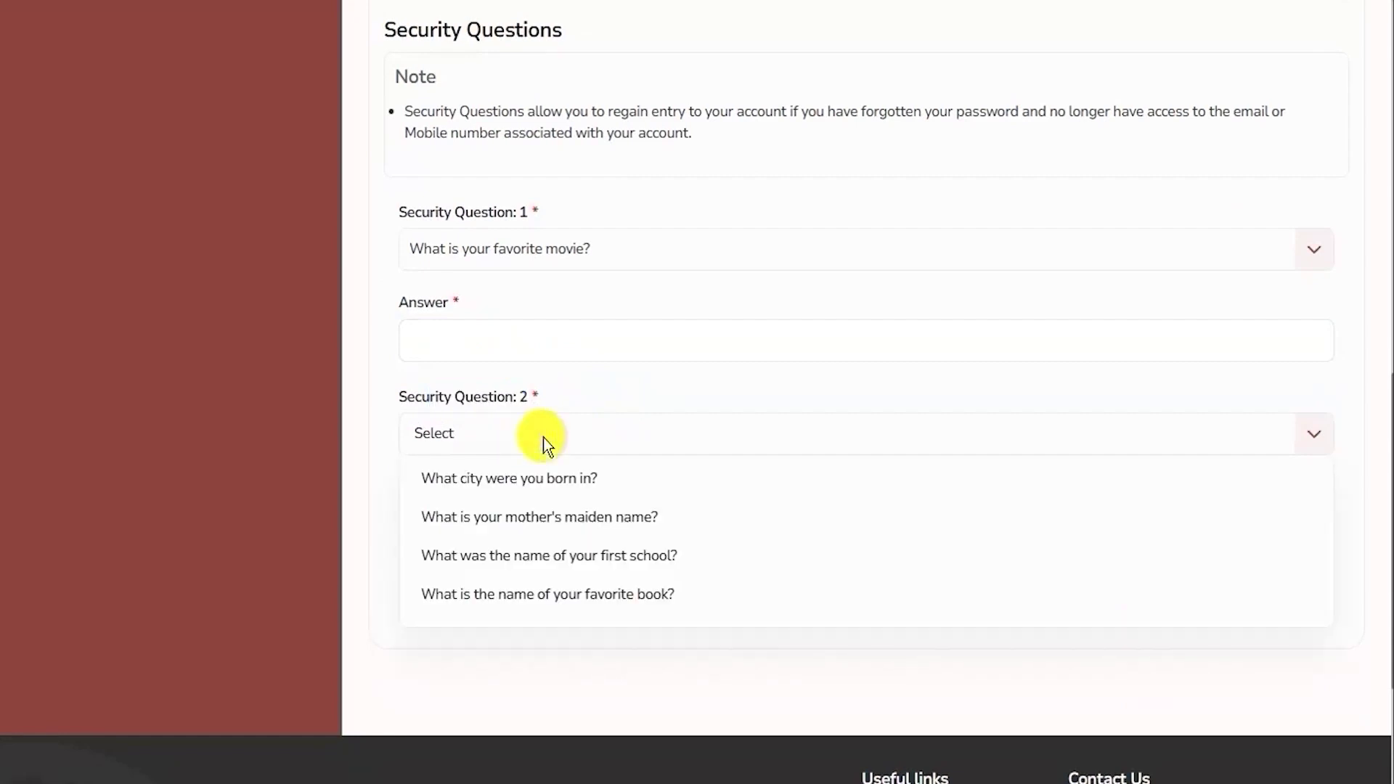
click(539, 473)
click(514, 514)
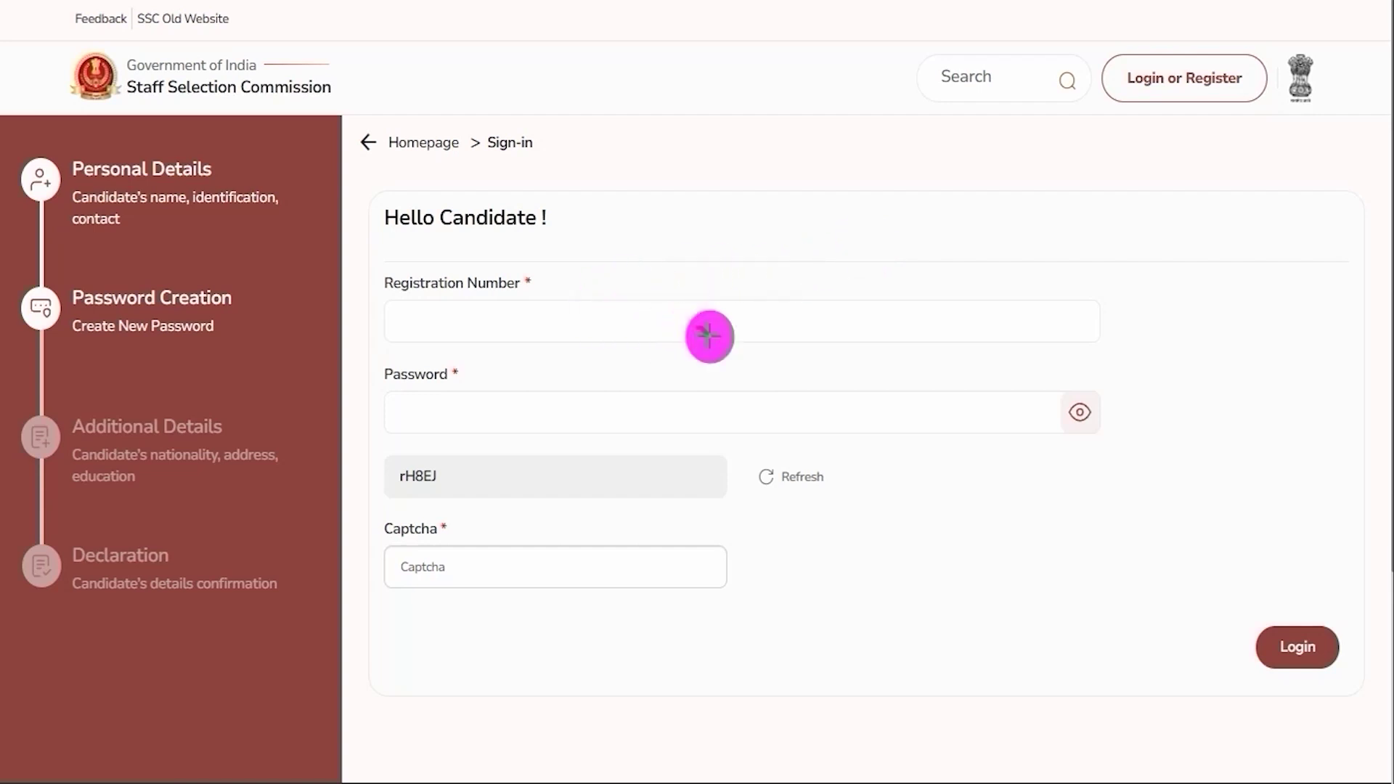
Mark the Registration Number, Password and Captcha fields with red ticks, underline the captcha text, and point out the Login option.
drag(709, 332, 797, 270)
drag(685, 411, 802, 355)
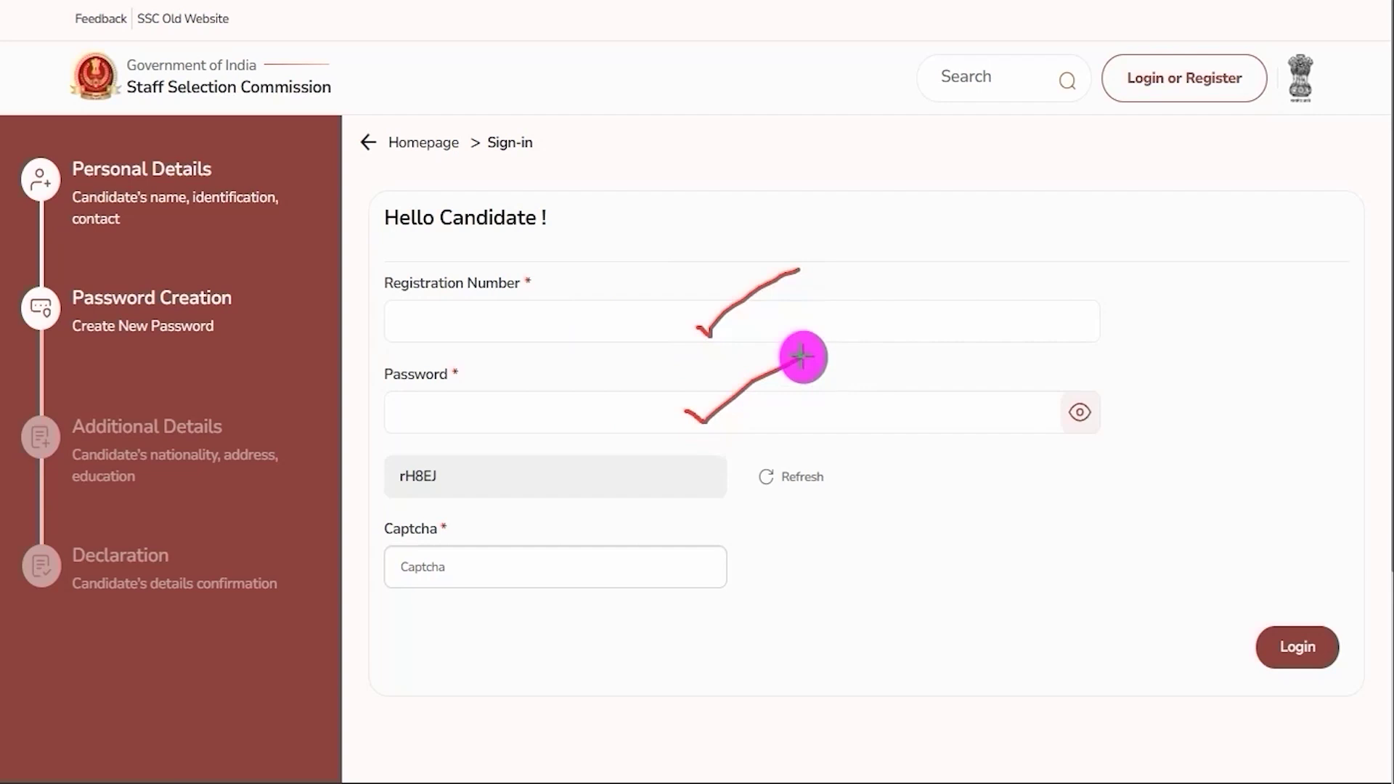
drag(398, 490, 454, 492)
drag(571, 561, 671, 518)
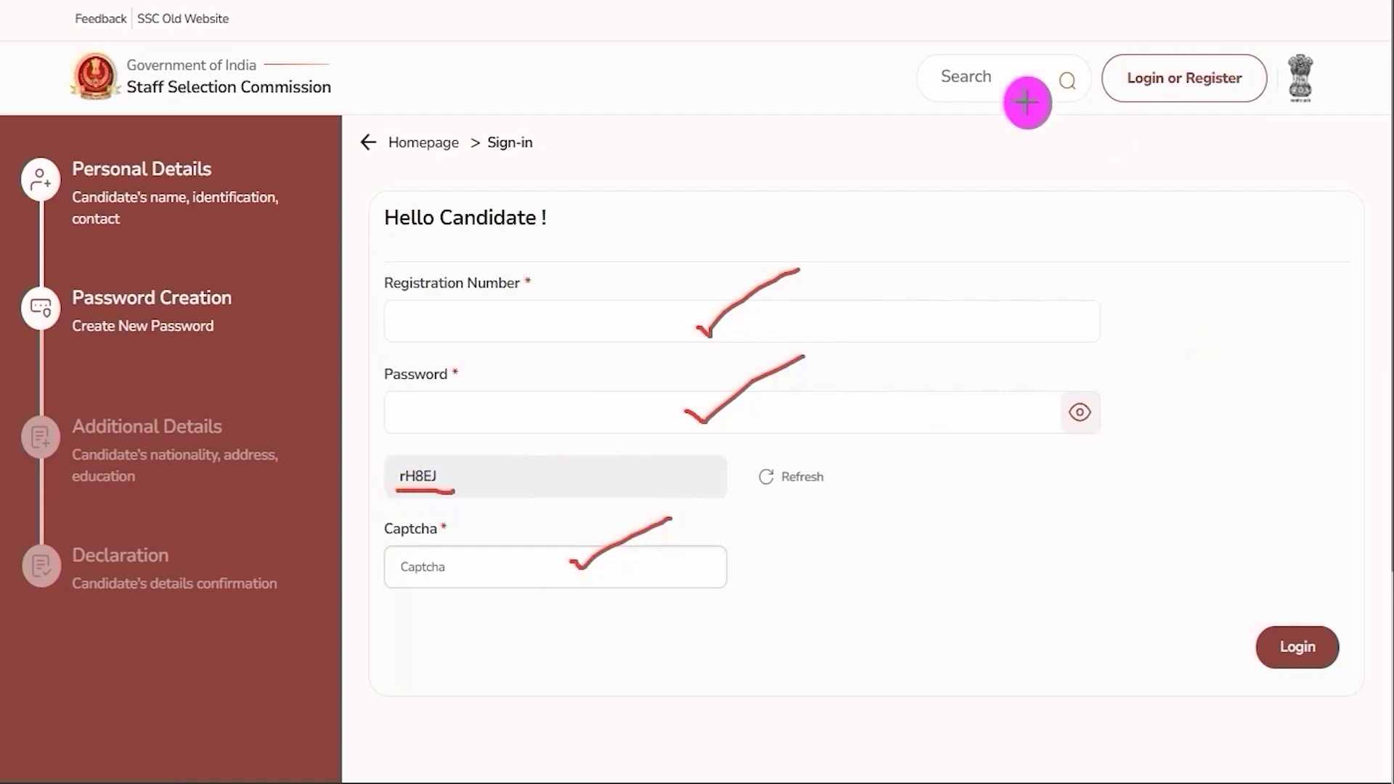
drag(1341, 361, 1318, 628)
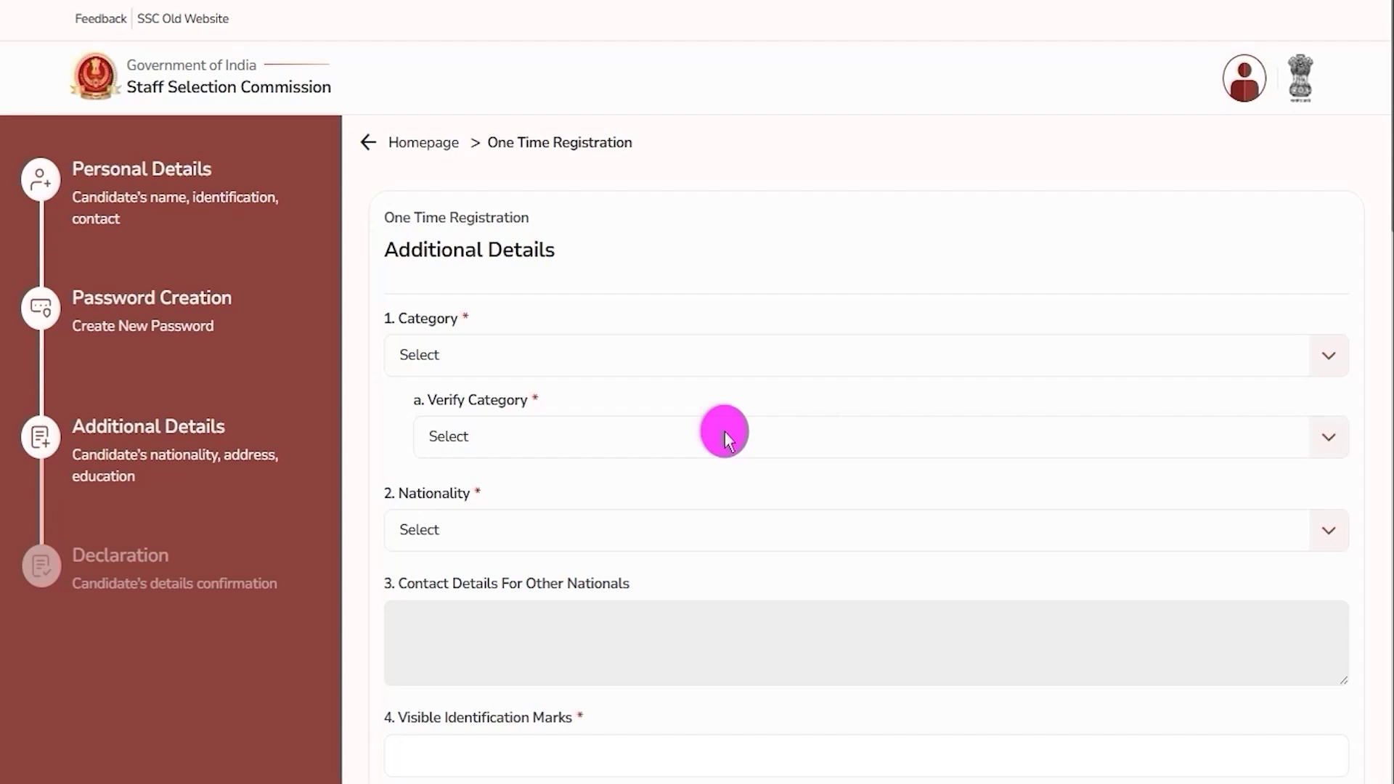
Highlight the Additional Details heading, and set both Category and Verify Category to OBC.
drag(385, 249, 513, 250)
click(524, 364)
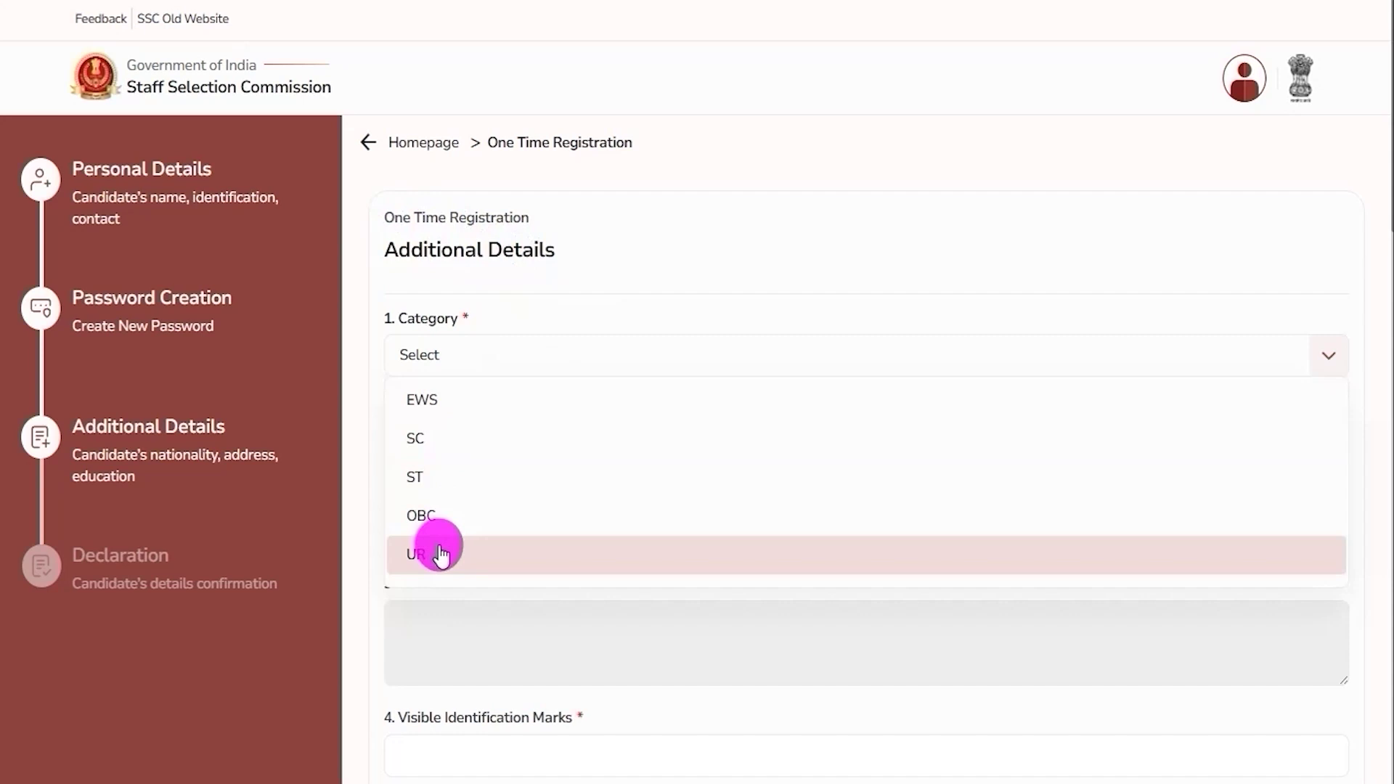
click(441, 520)
click(492, 440)
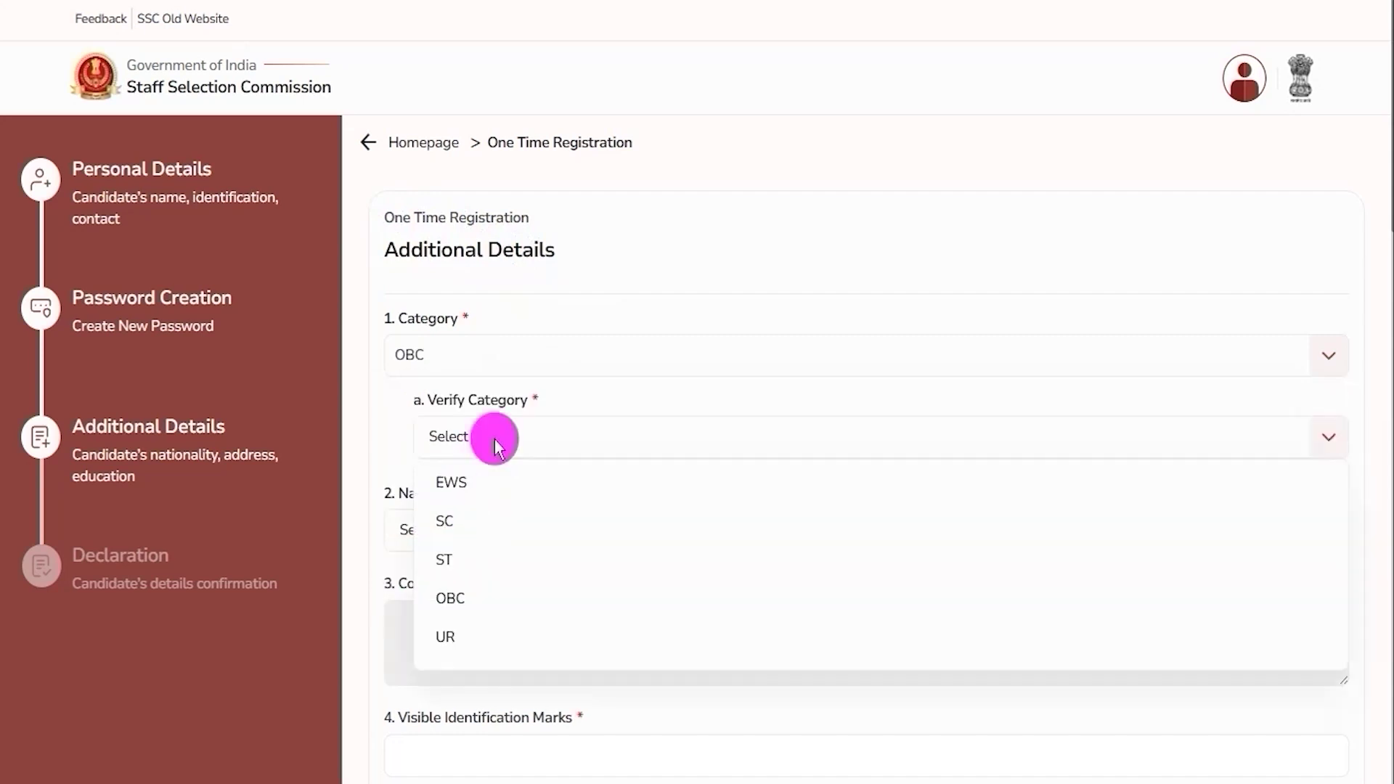
click(456, 599)
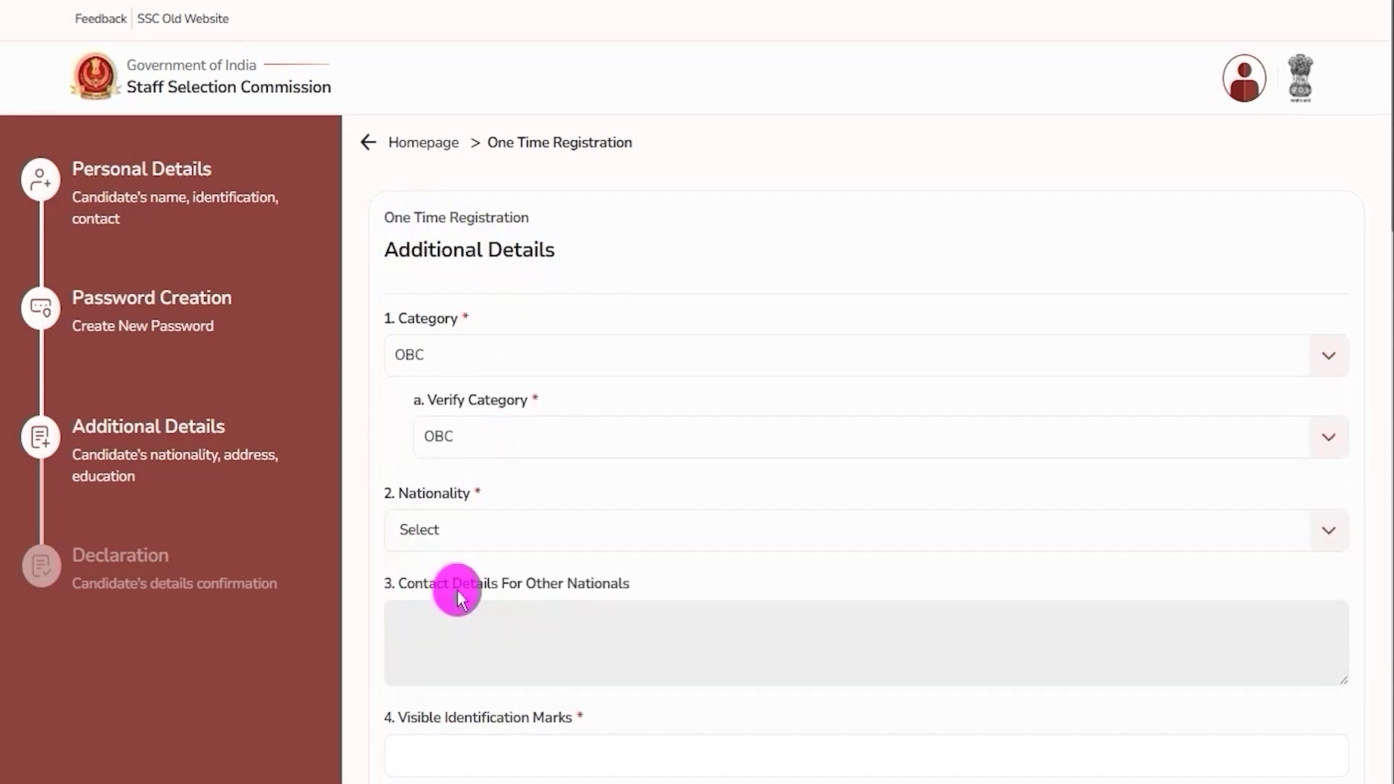
Set Nationality to "A subject of Nepal" and point out the Contact Details For Other Nationals field.
click(546, 552)
scroll(603, 581, down, 3)
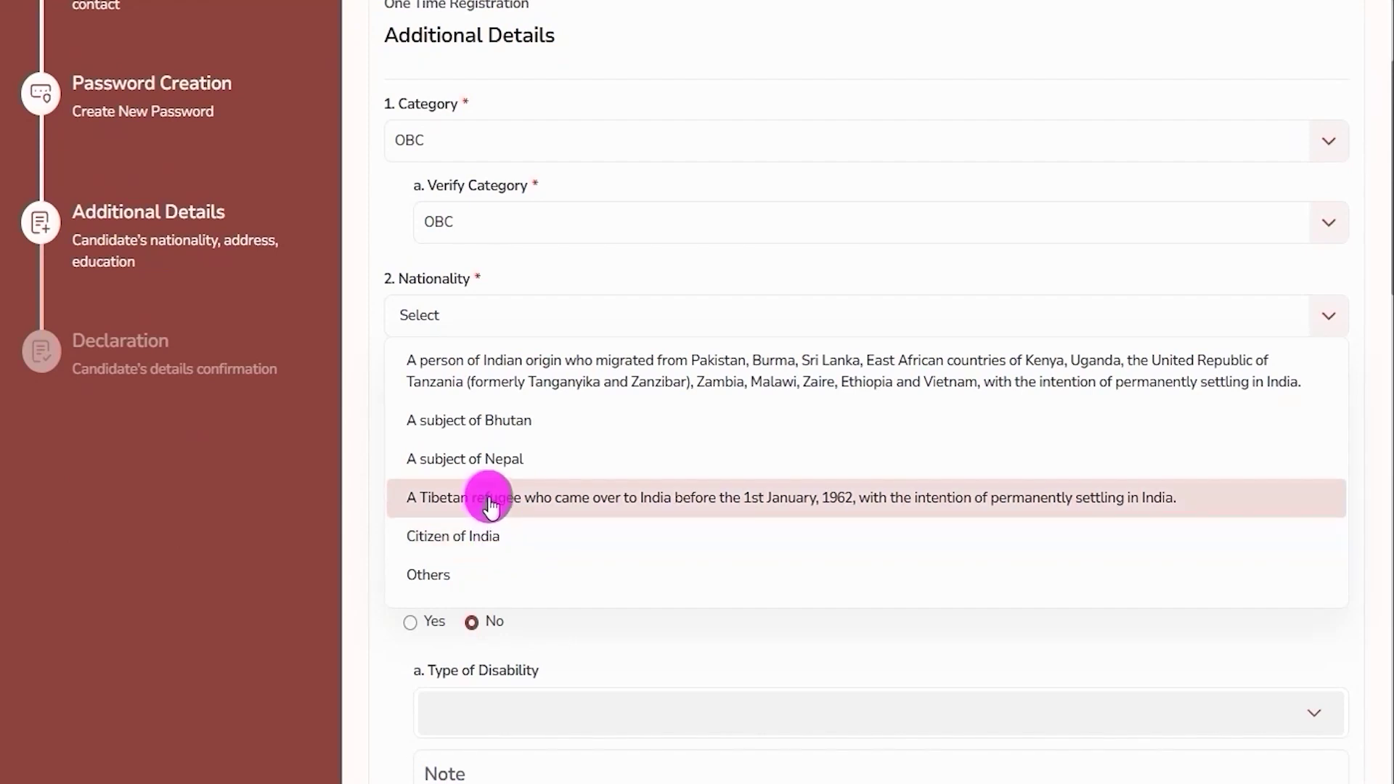
click(519, 454)
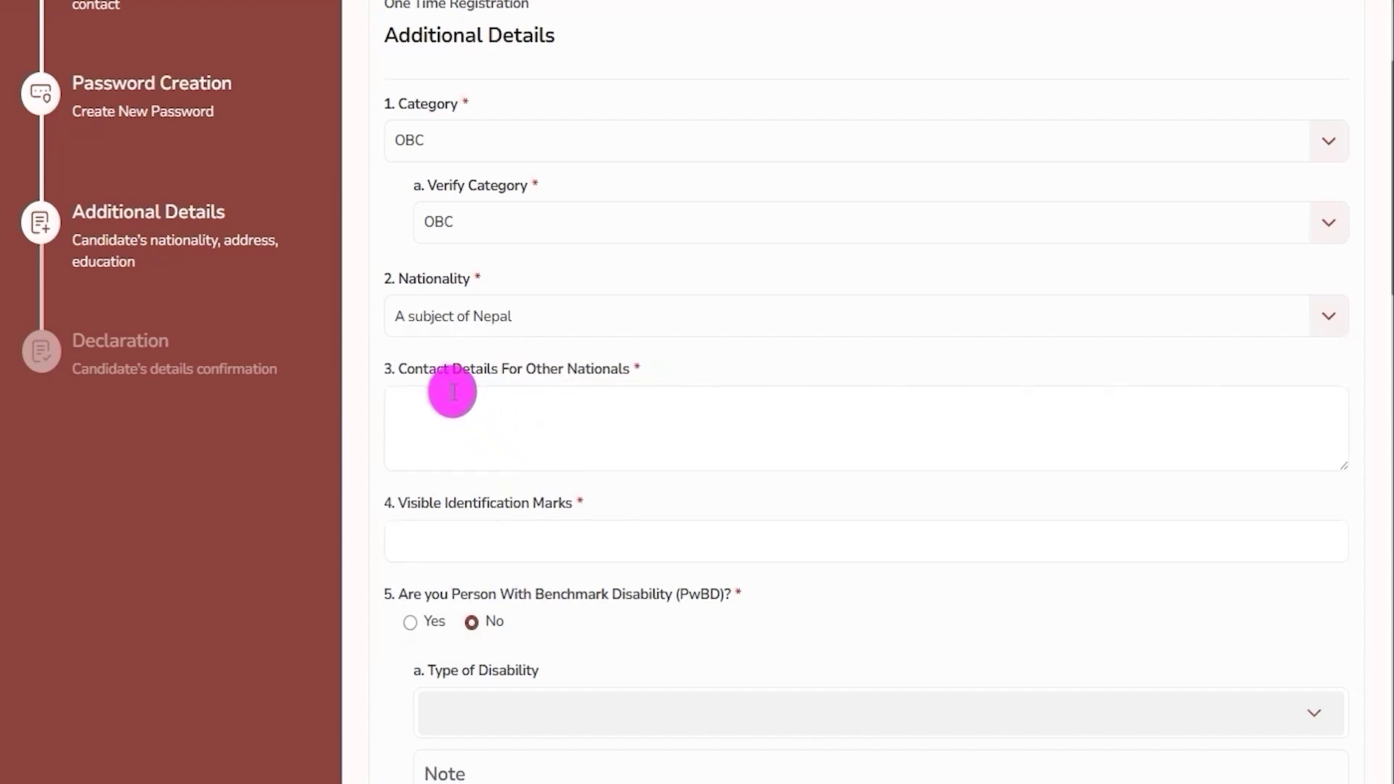
drag(413, 372, 454, 329)
Set Nationality to "Citizen of India" and point out the Contact Details For Other Nationals field.
click(463, 318)
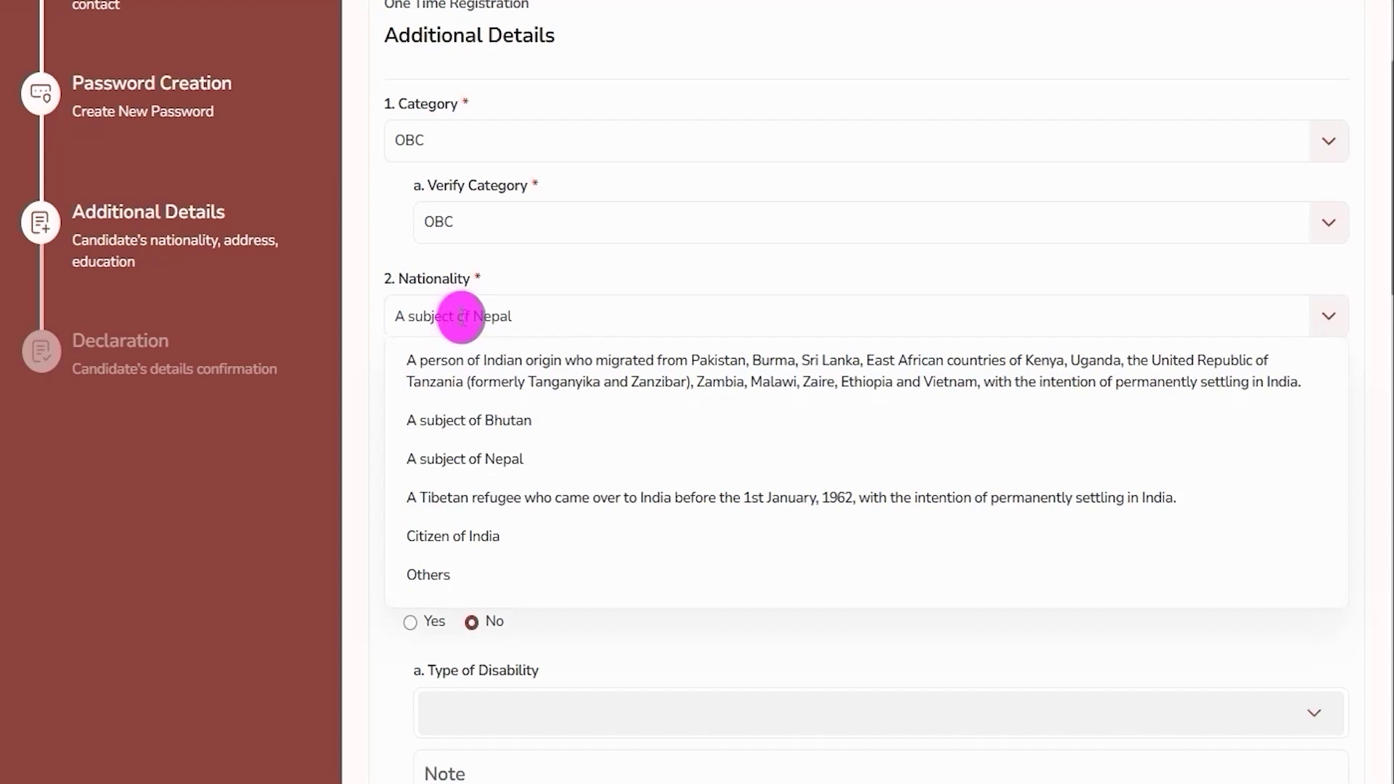
click(473, 535)
drag(443, 369, 563, 398)
Highlight the Visible Identification Marks label and enter NECK in its field.
scroll(507, 315, down, 3)
drag(407, 288, 517, 298)
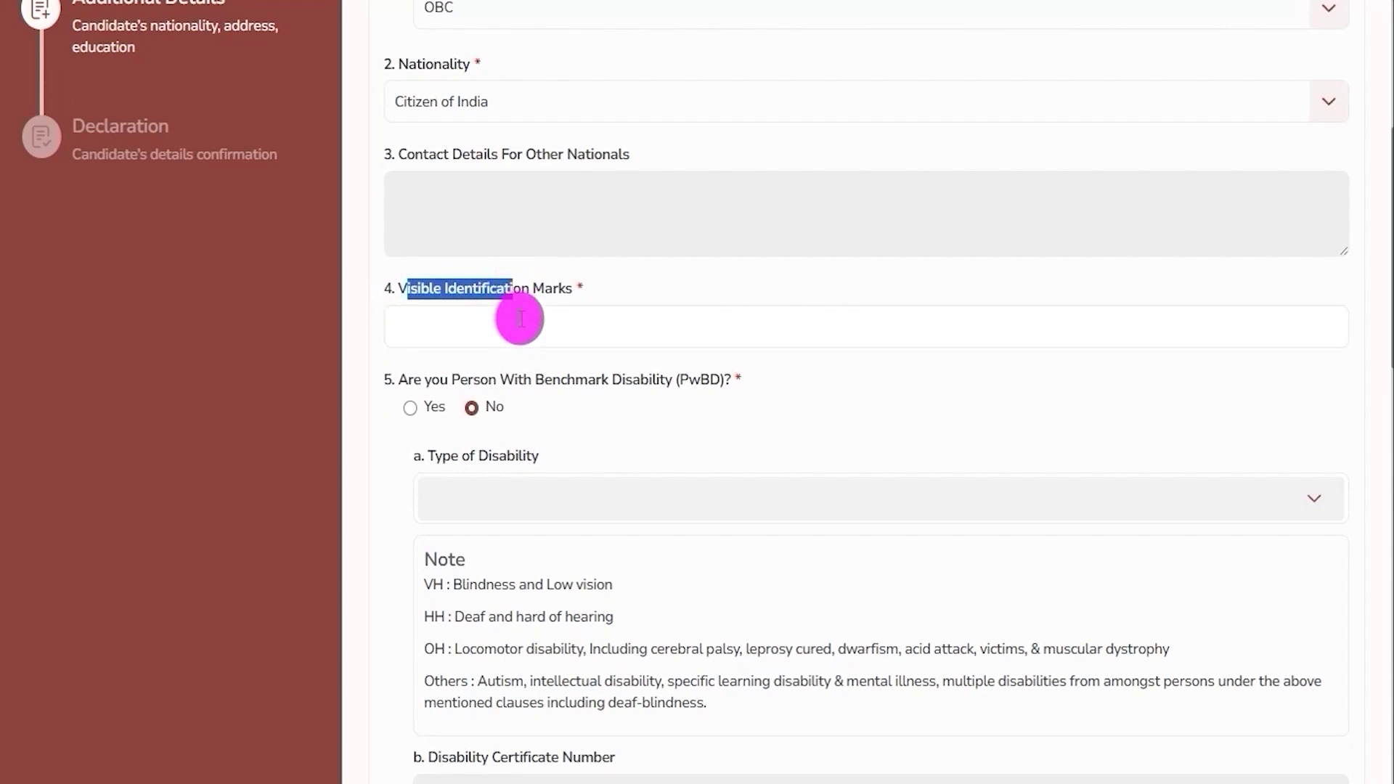
scroll(524, 311, down, 2)
click(573, 215)
text(NECK)
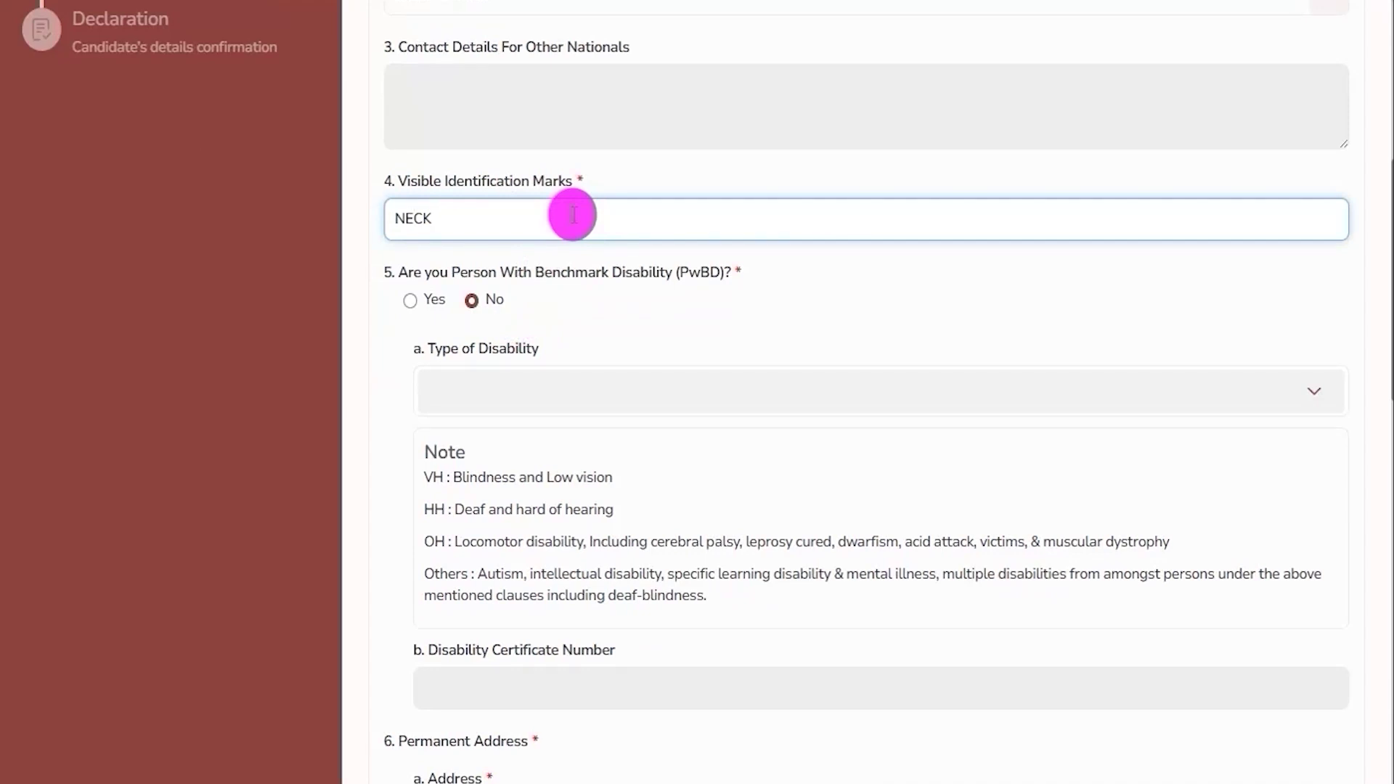
Try Yes for the benchmark disability question with disability type OH, point out the certificate number field, and return the answer to No.
drag(407, 273, 719, 272)
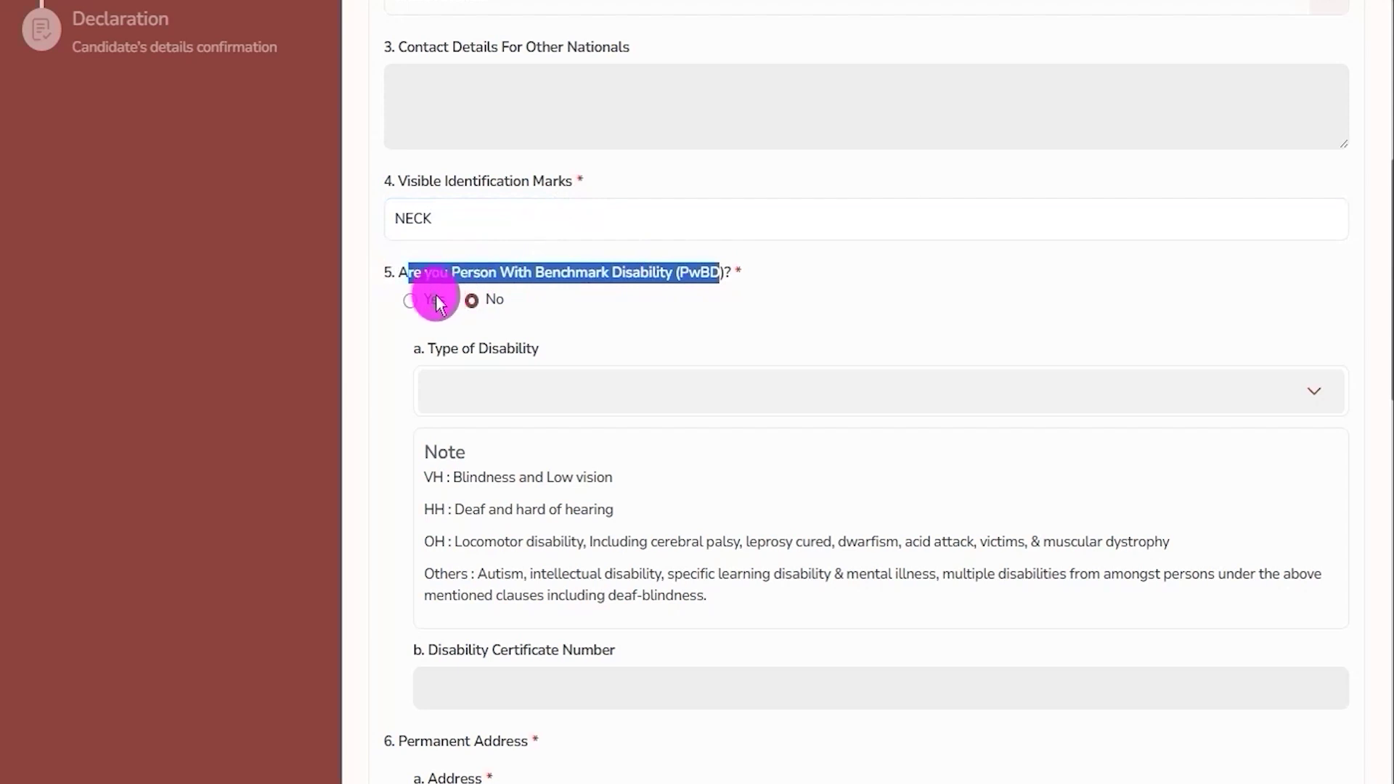
click(412, 301)
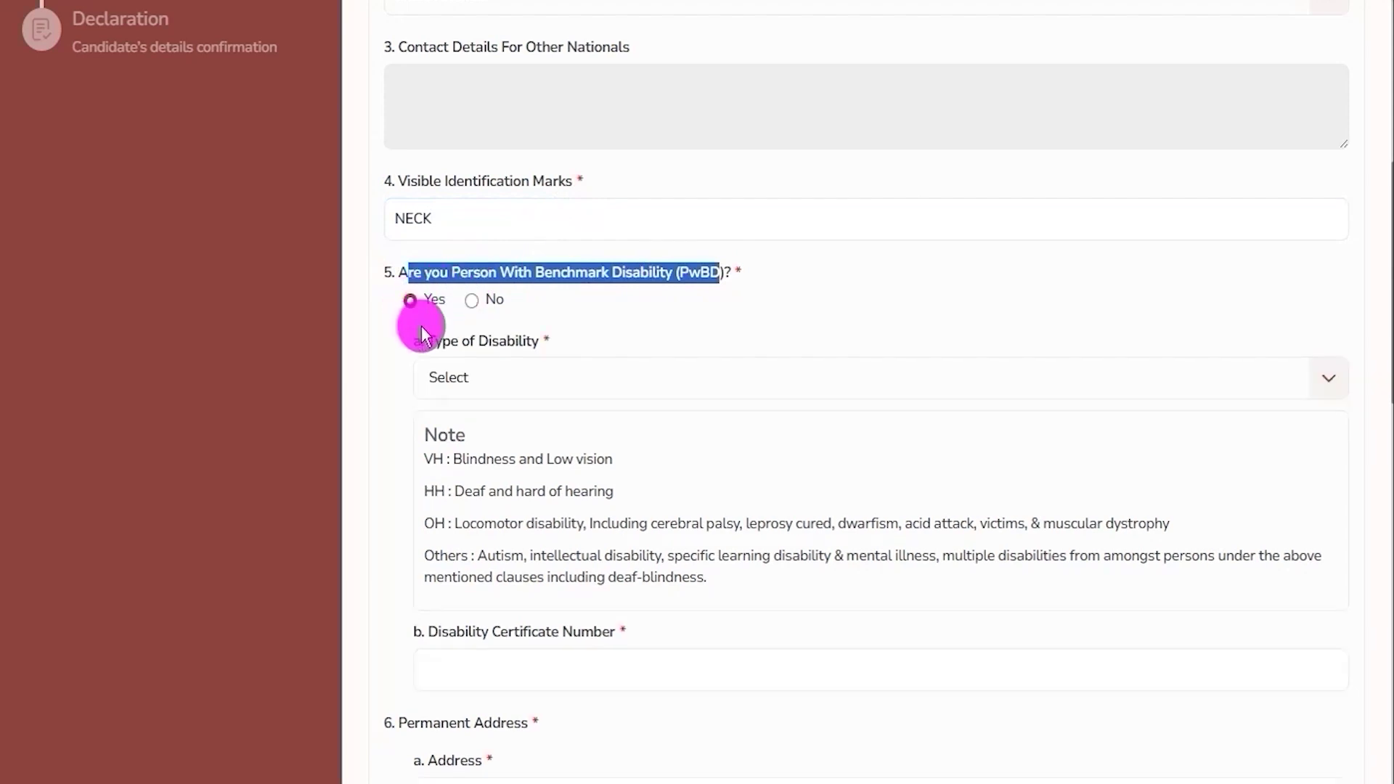
click(516, 382)
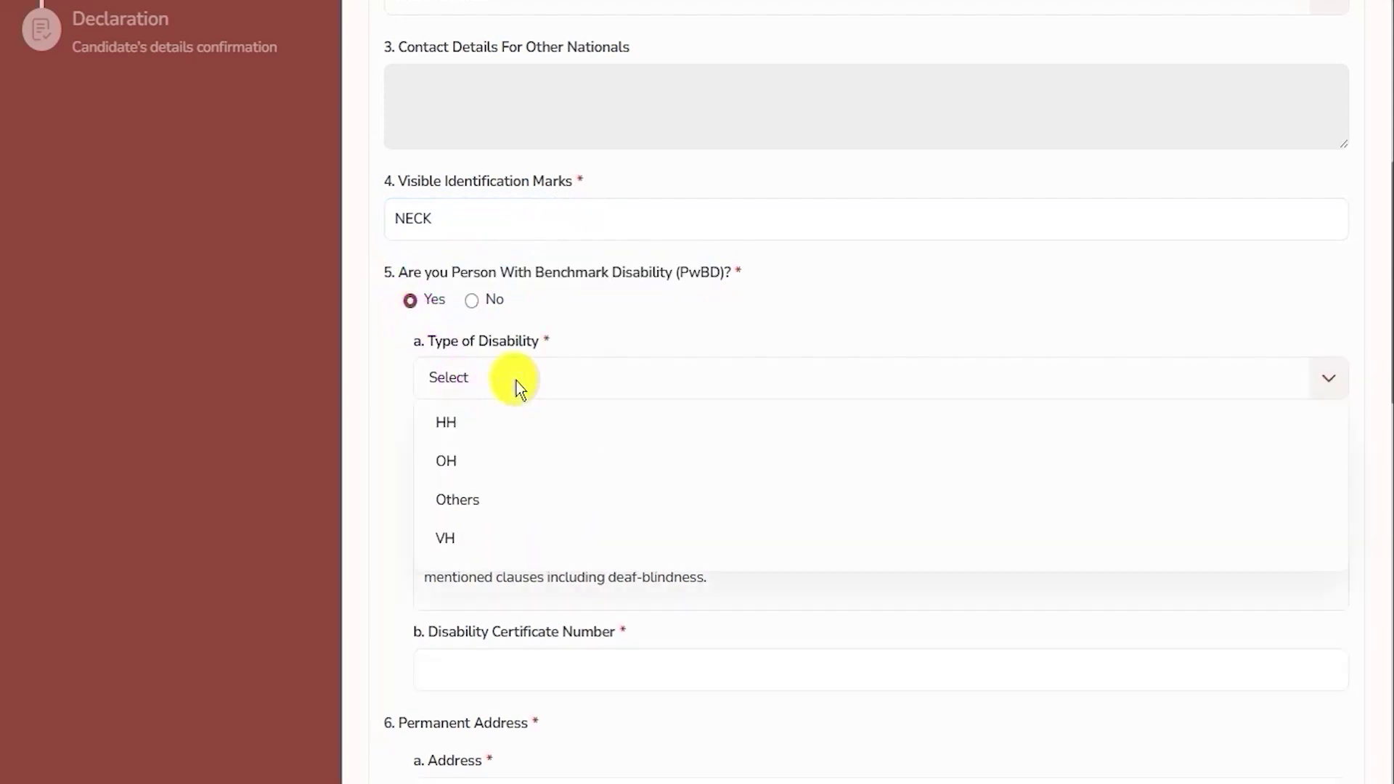
click(488, 468)
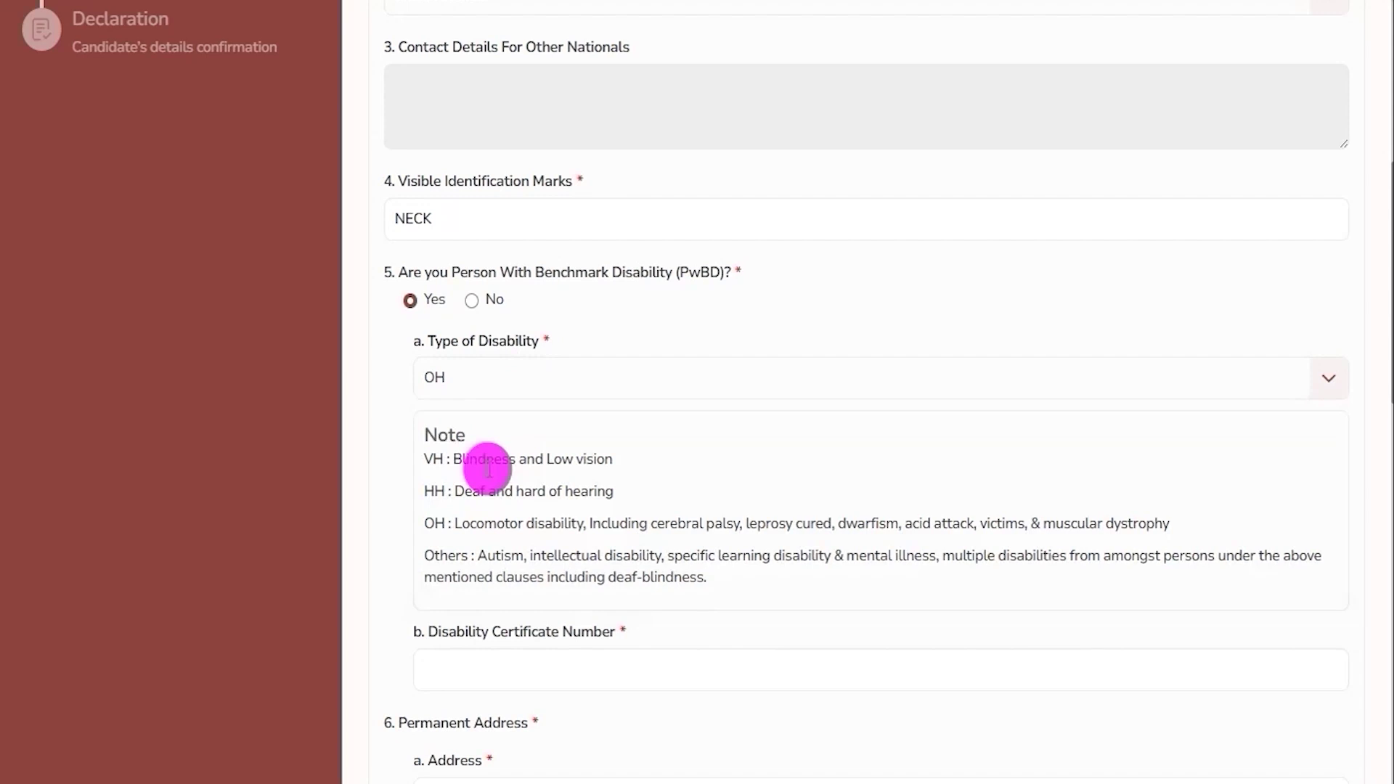
drag(448, 631, 581, 635)
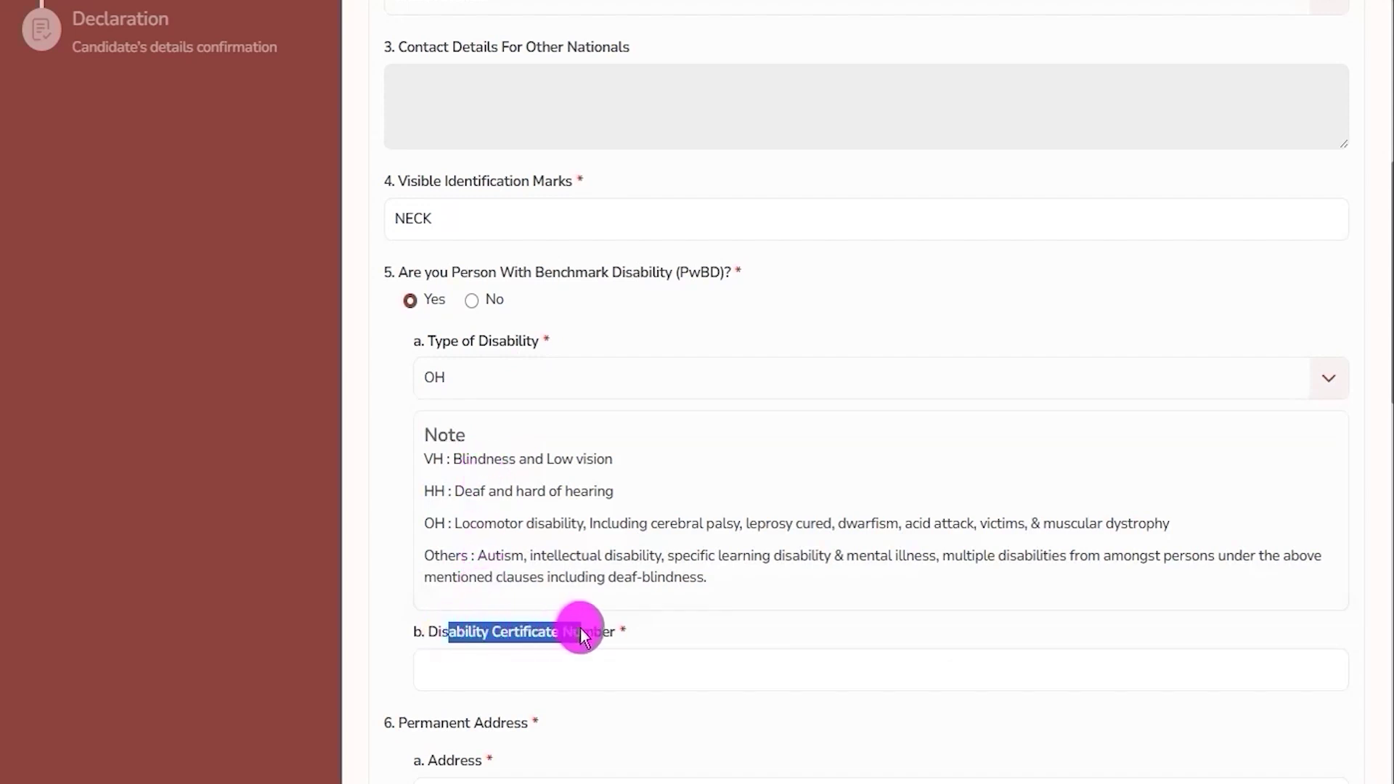
click(561, 664)
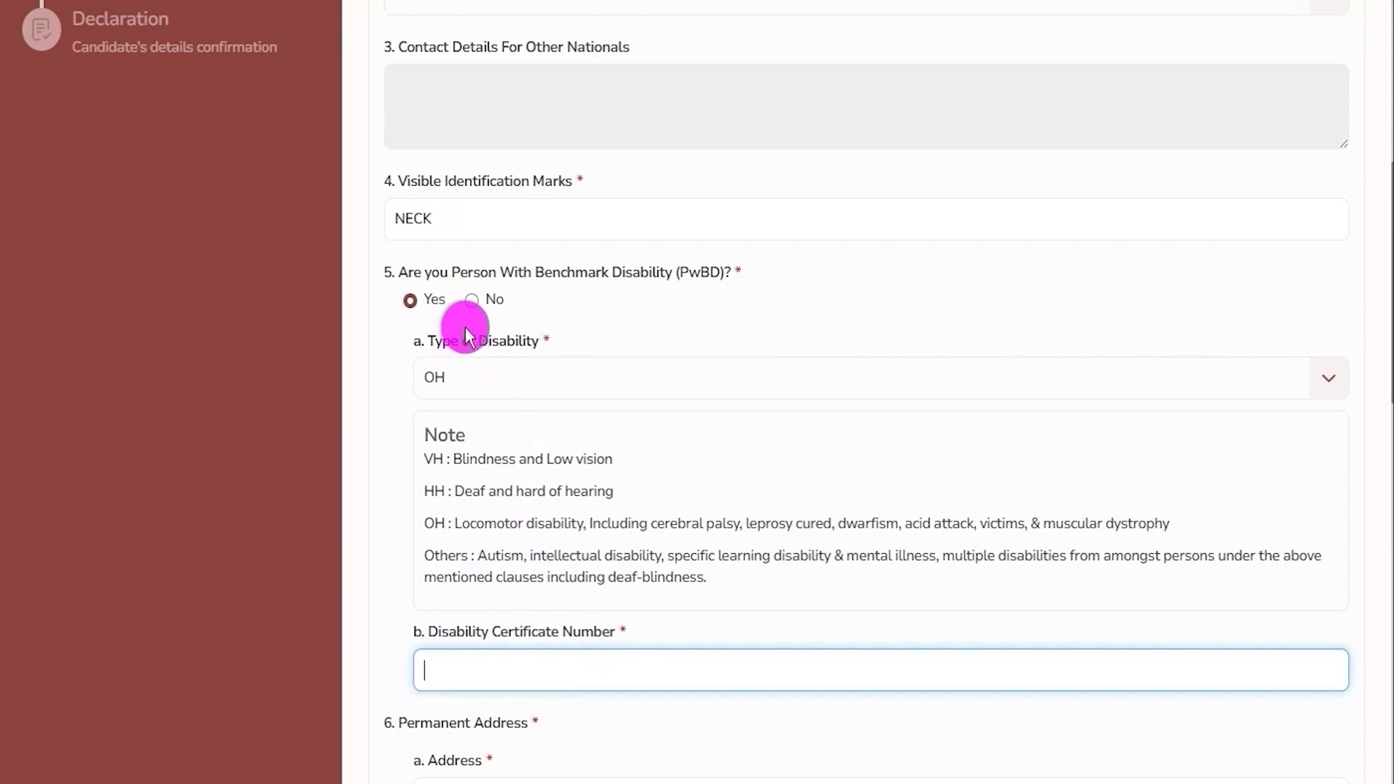
click(472, 300)
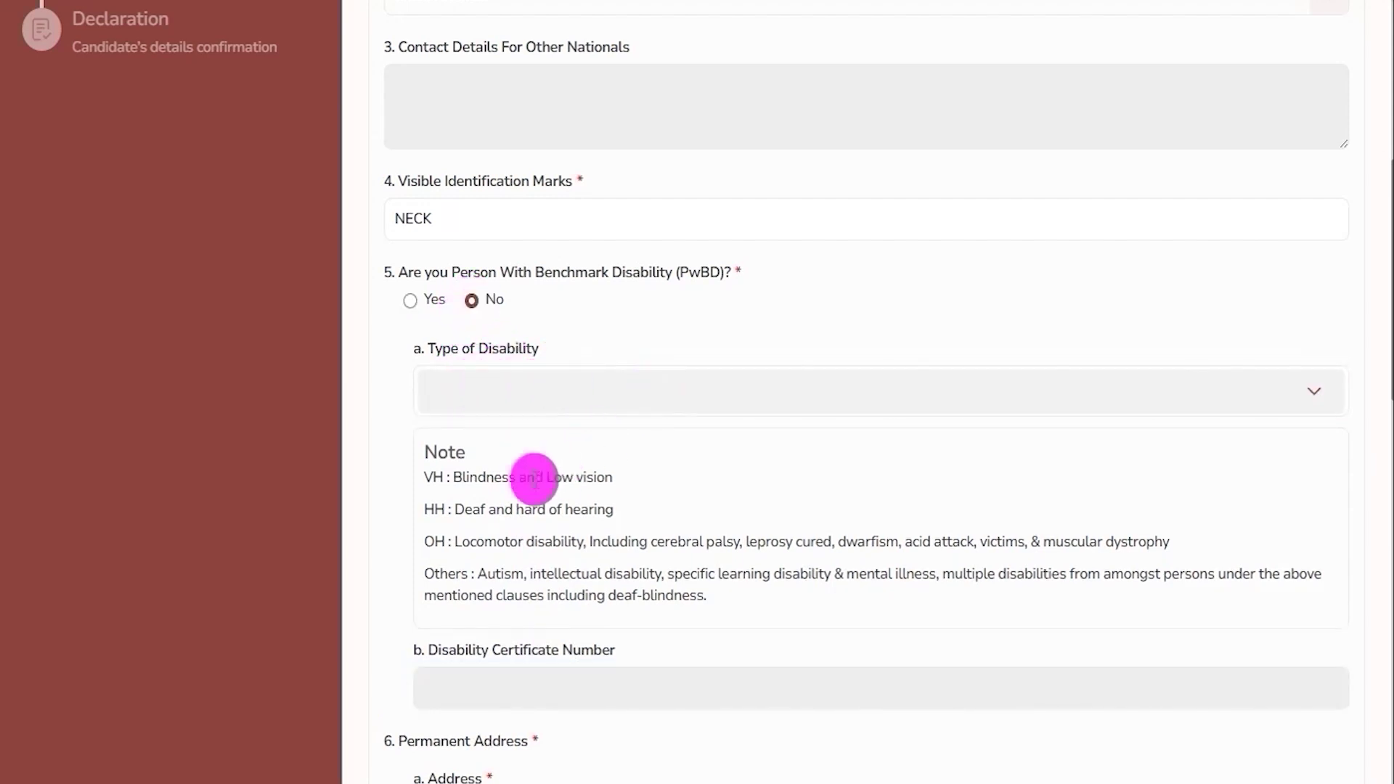
Highlight the Permanent Address section and place the cursor in its Address field.
scroll(536, 476, down, 5)
drag(414, 311, 507, 368)
click(513, 389)
scroll(513, 389, down, 3)
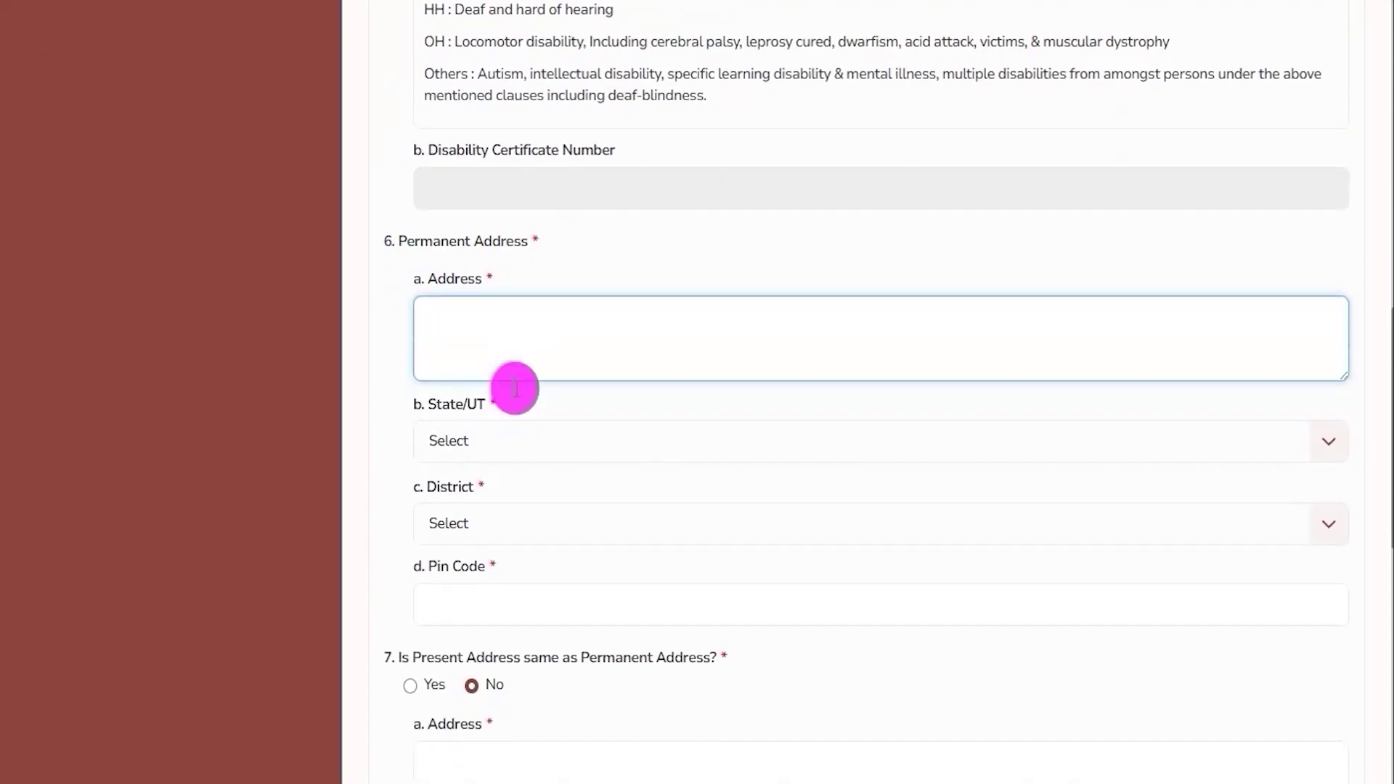
Examine the Permanent Address section and the question whether the present address is the same, highlighting both labels.
scroll(517, 396, down, 3)
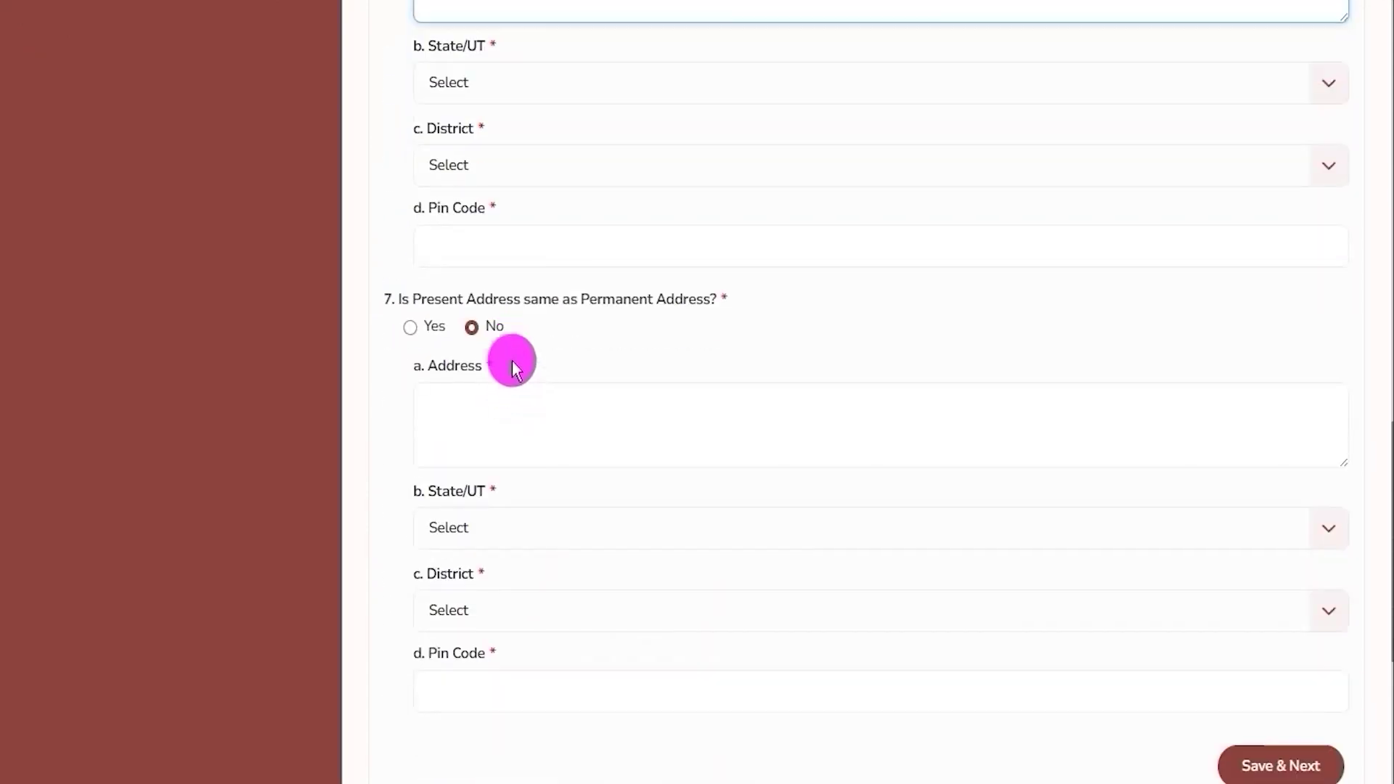
drag(426, 299, 538, 297)
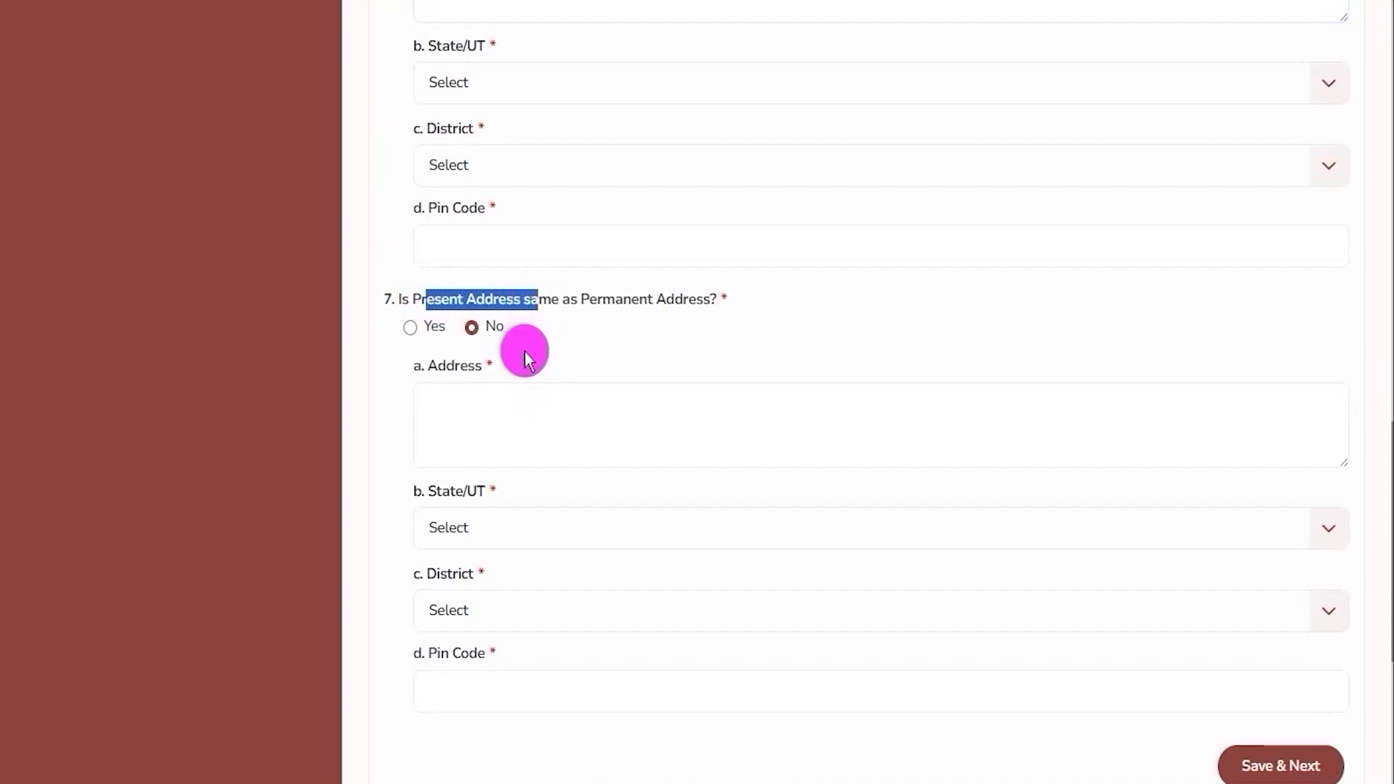
scroll(522, 356, up, 2)
scroll(463, 455, up, 3)
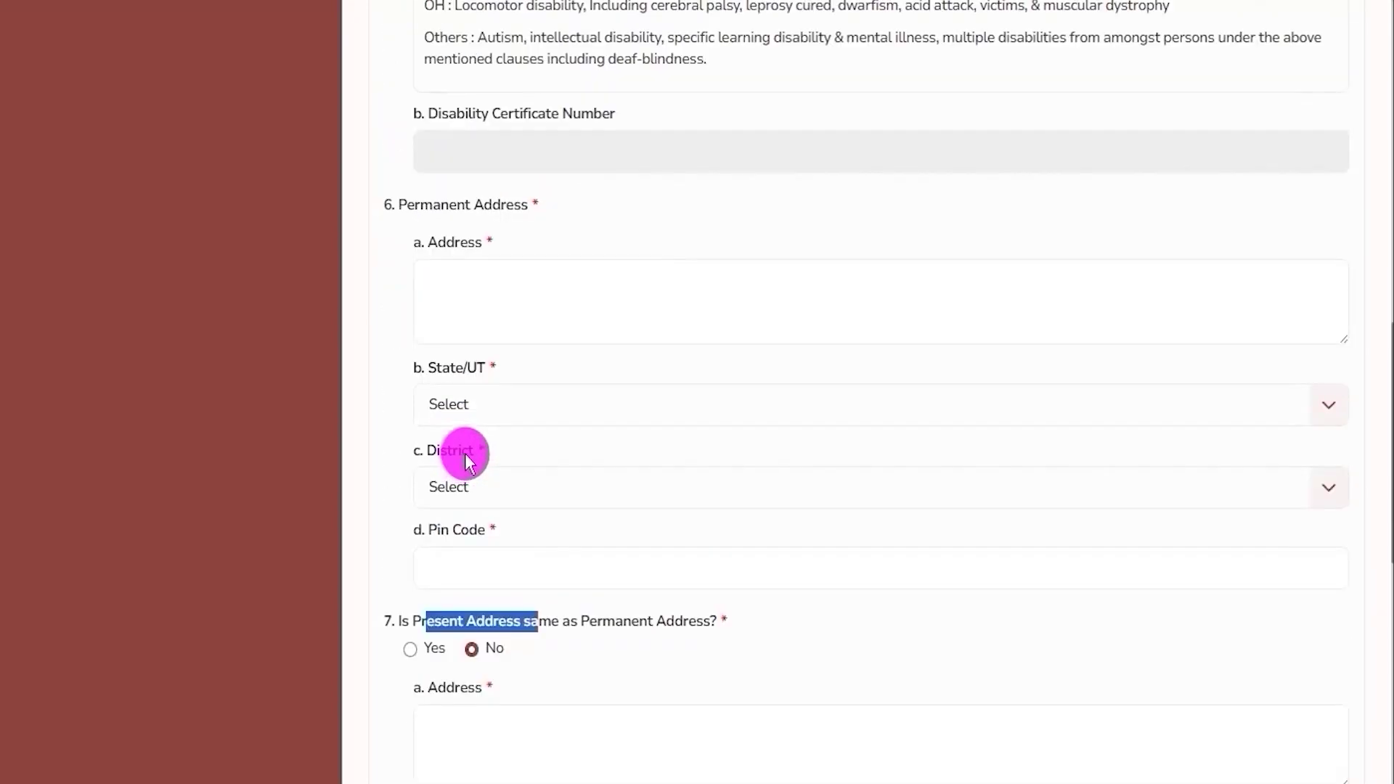
drag(432, 204, 521, 204)
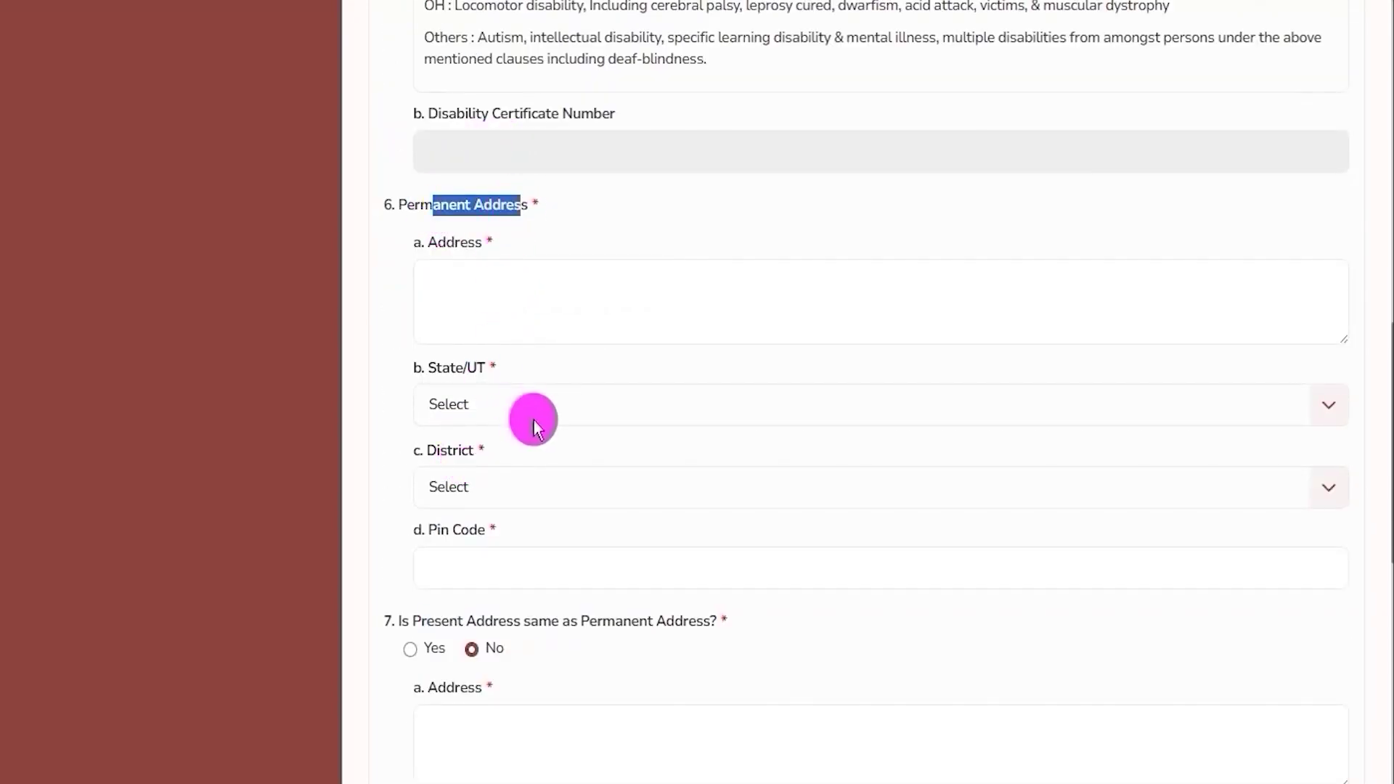
scroll(535, 420, down, 1)
scroll(534, 420, down, 2)
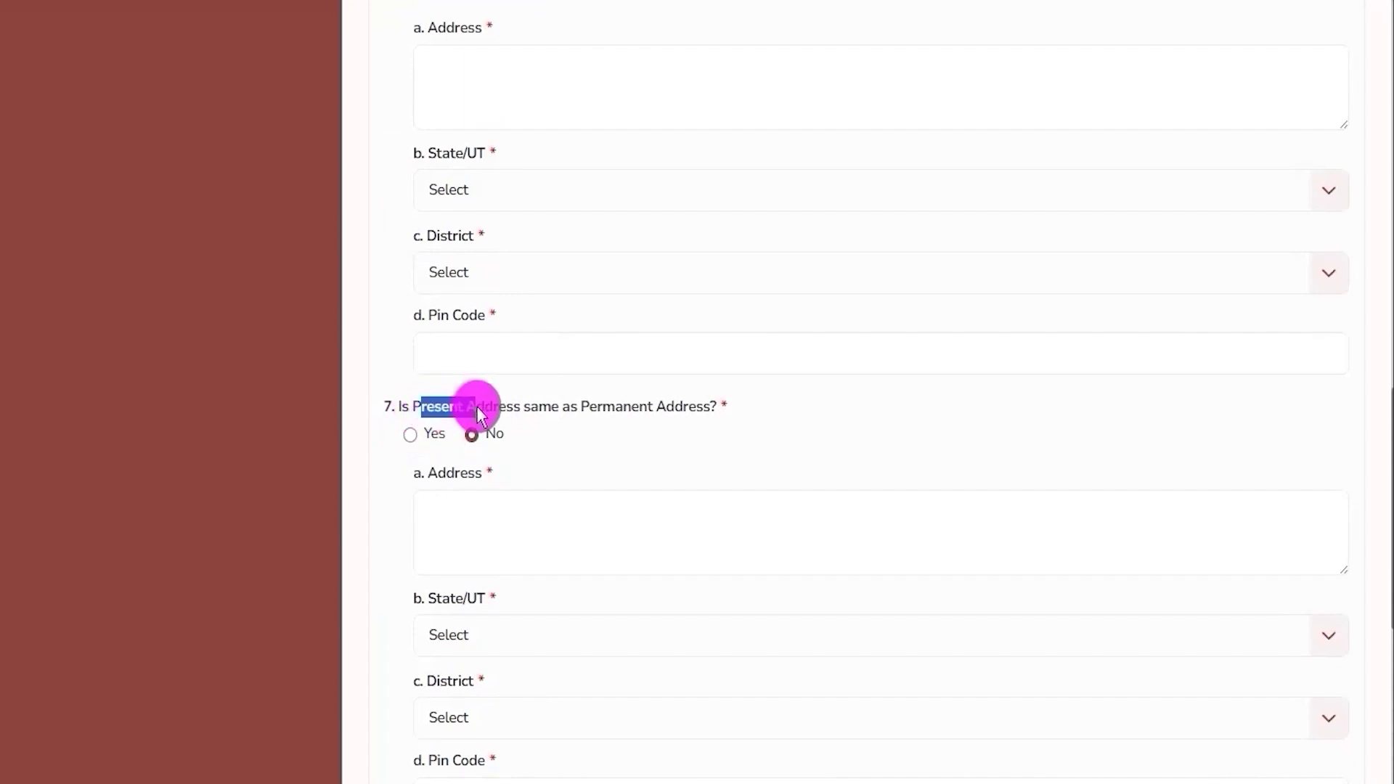
scroll(479, 410, up, 4)
drag(433, 312, 500, 313)
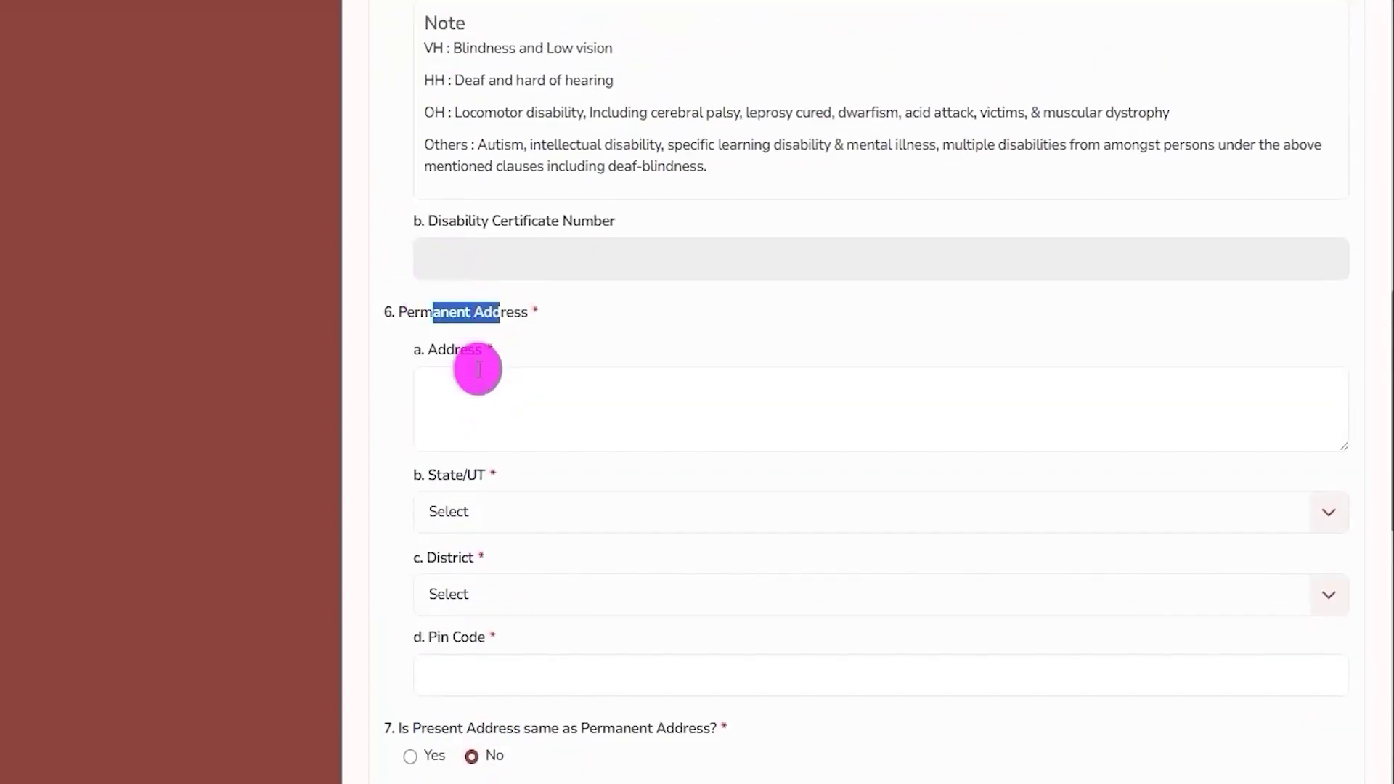
Mark the Save & Next option with a box and highlight the heading of the Declaration page.
scroll(548, 487, down, 7)
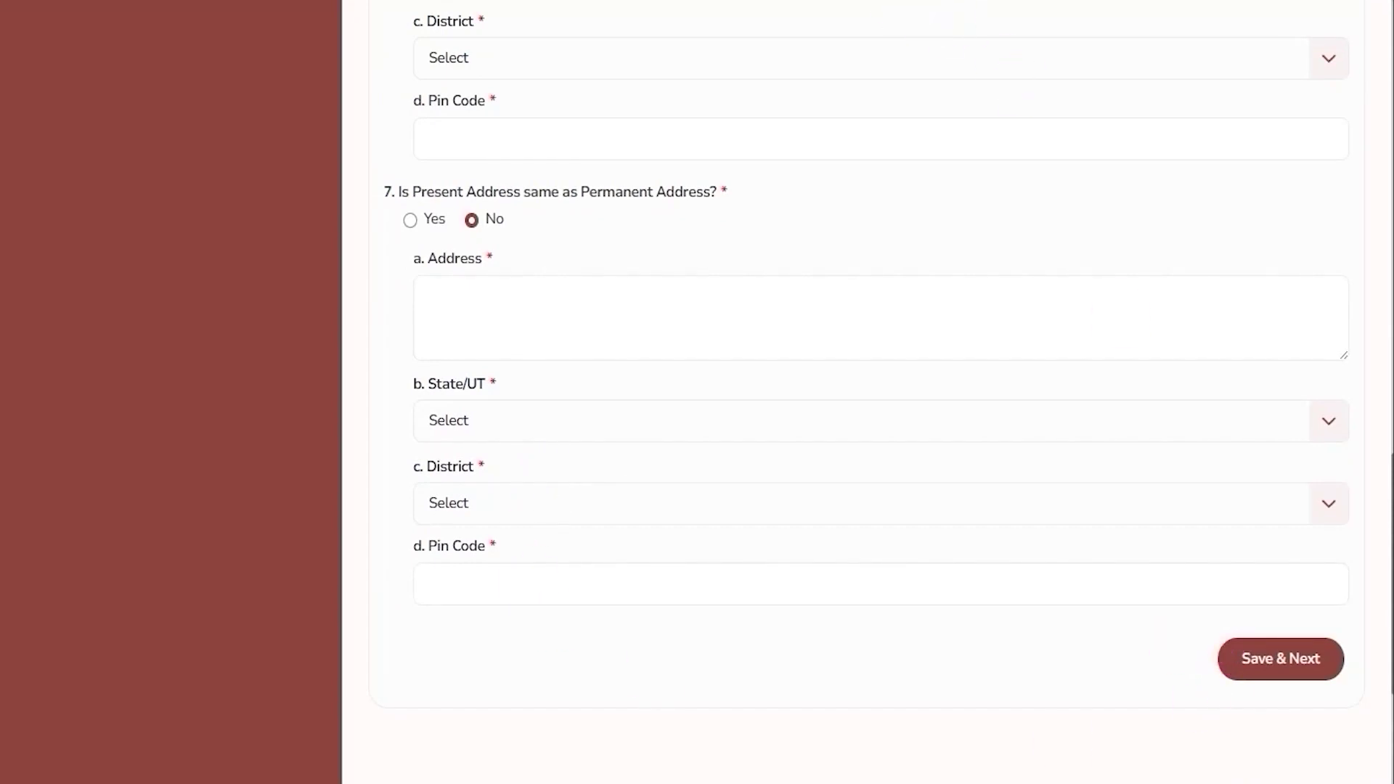
mouse_move(1177, 615)
mouse_down()
mouse_move(1346, 669)
mouse_move(1359, 692)
mouse_up()
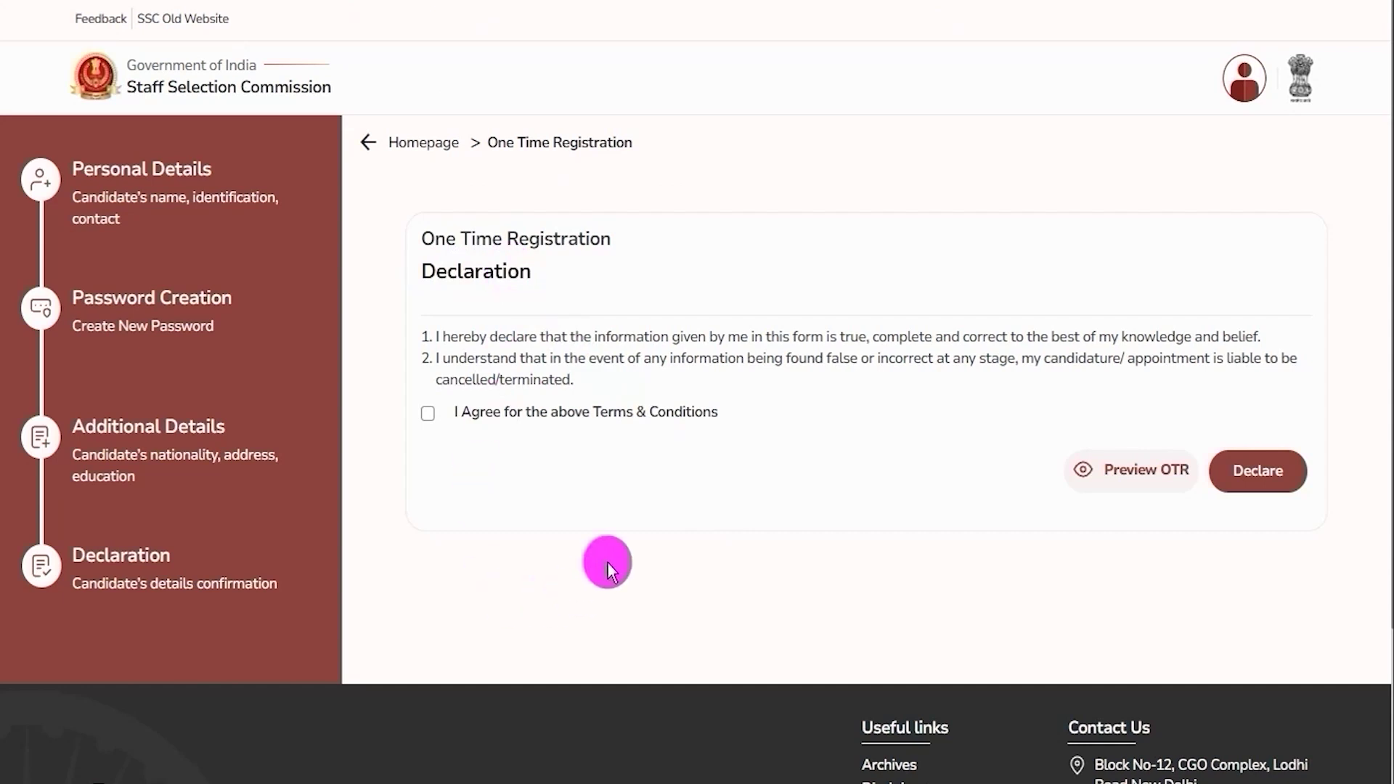
drag(436, 270, 518, 273)
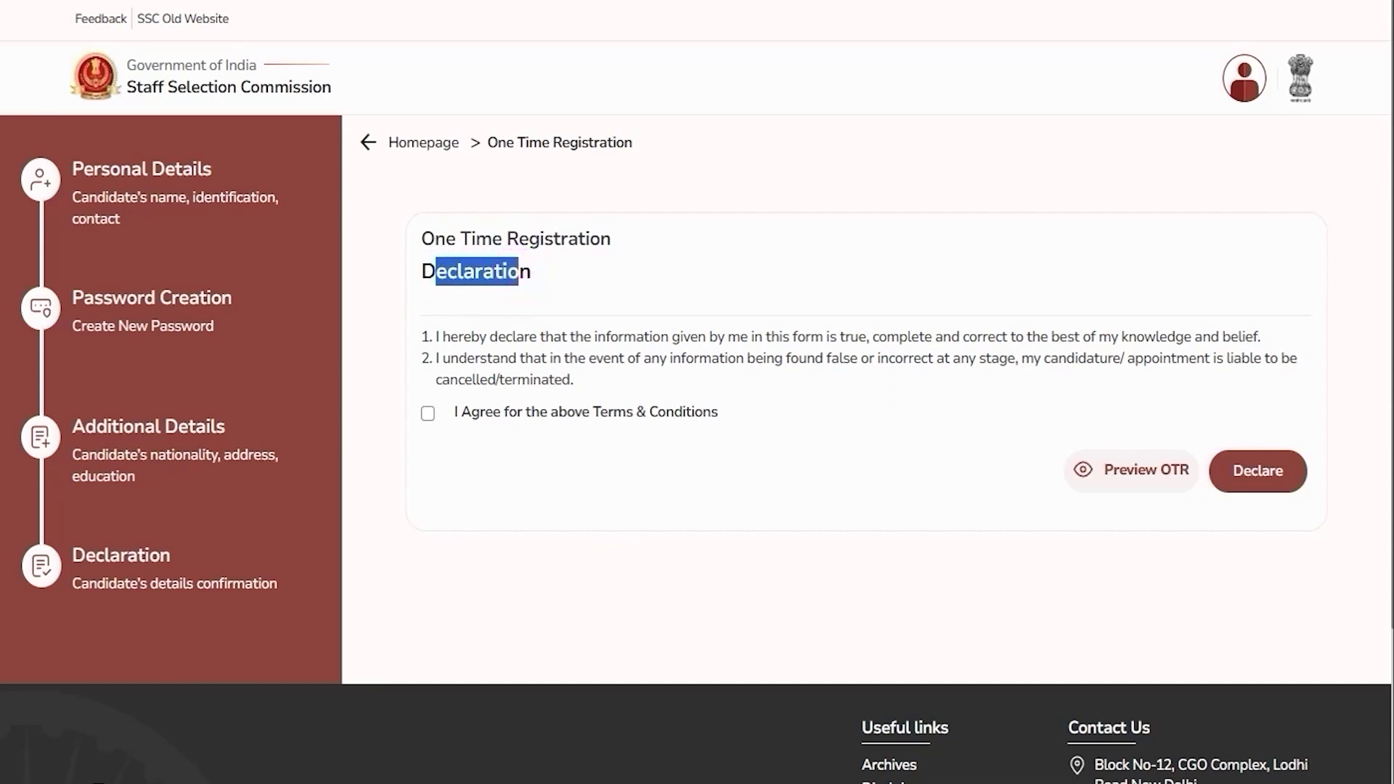
Draw a red arrow pointing down to the Preview OTR option and leave annotation mode.
drag(1106, 229, 1119, 452)
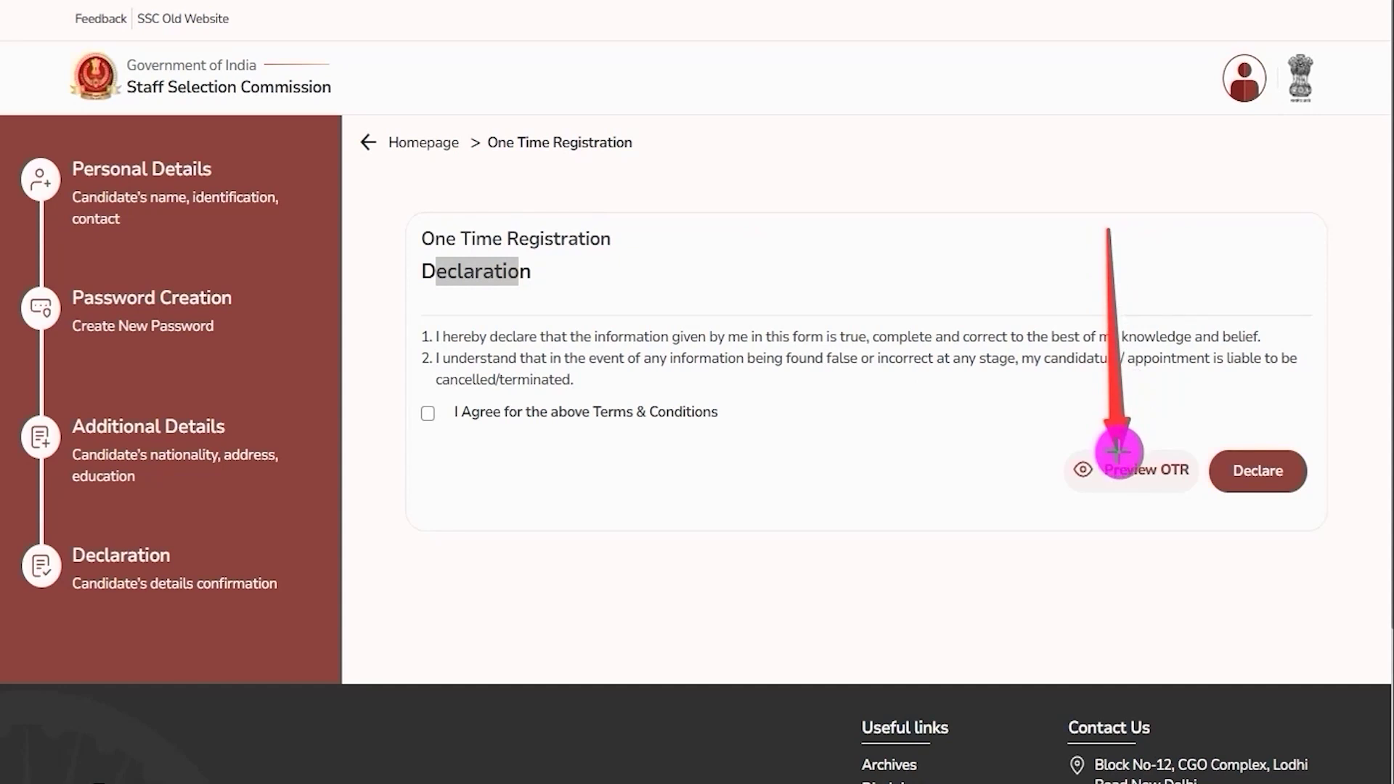
drag(1118, 451, 1118, 451)
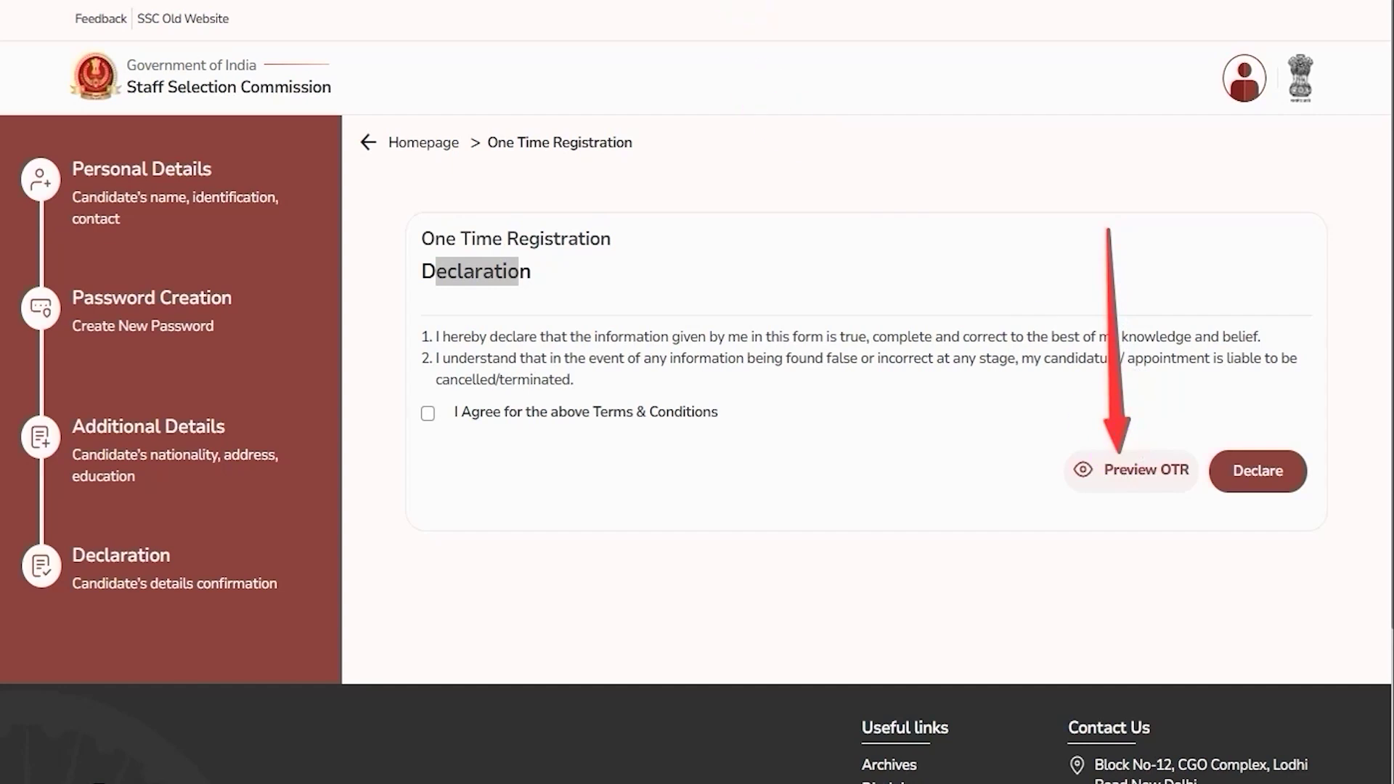
key(Escape)
Agree to the declaration's Terms & Conditions and draw an arrow pointing to the Declare option.
click(428, 414)
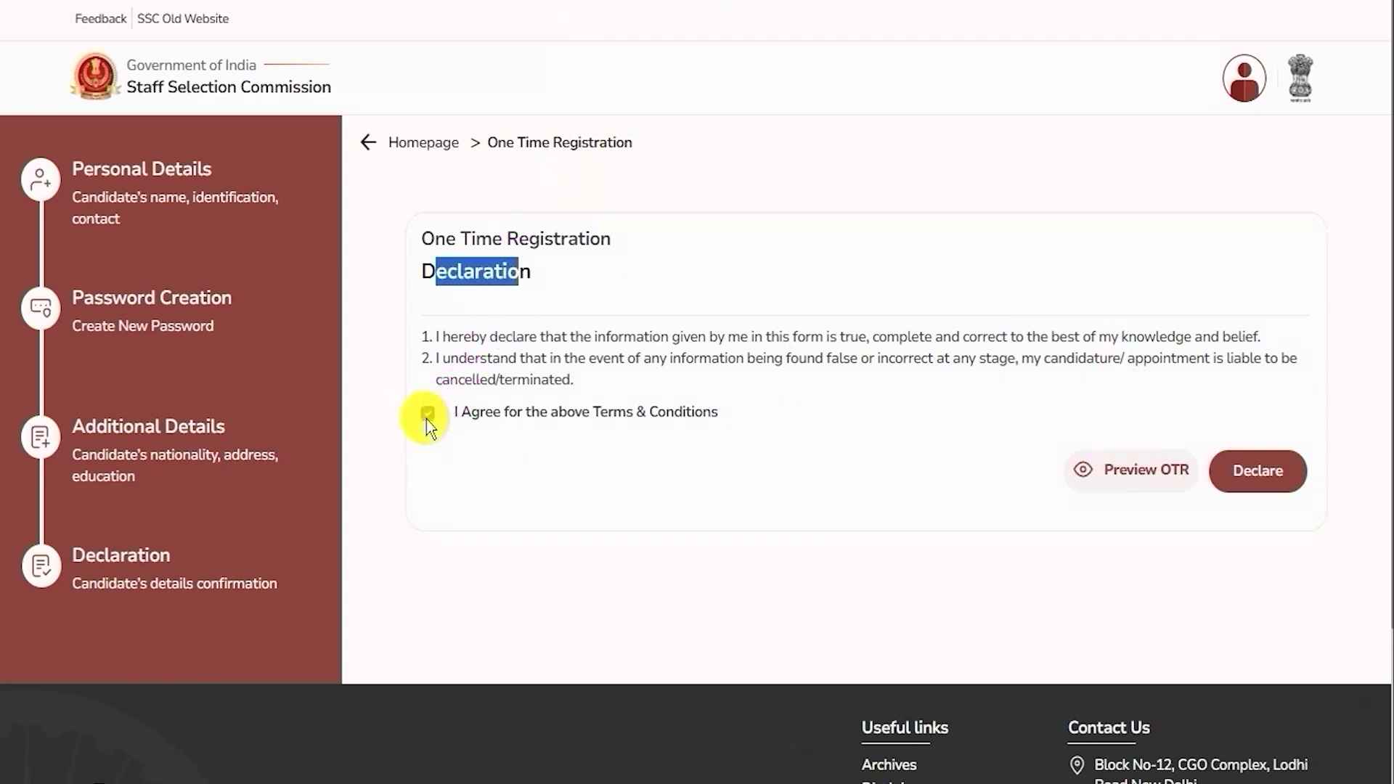
key(ctrl+z)
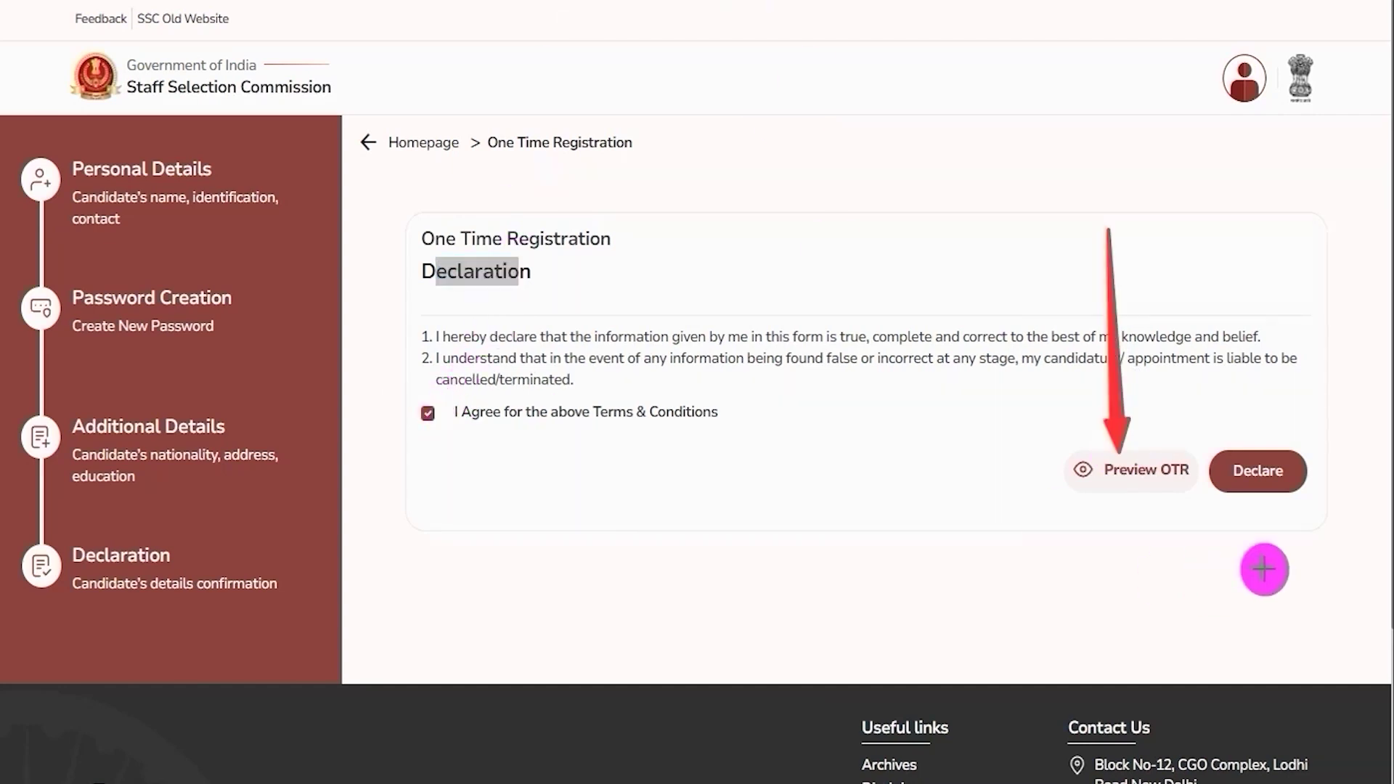
drag(1358, 249, 1297, 451)
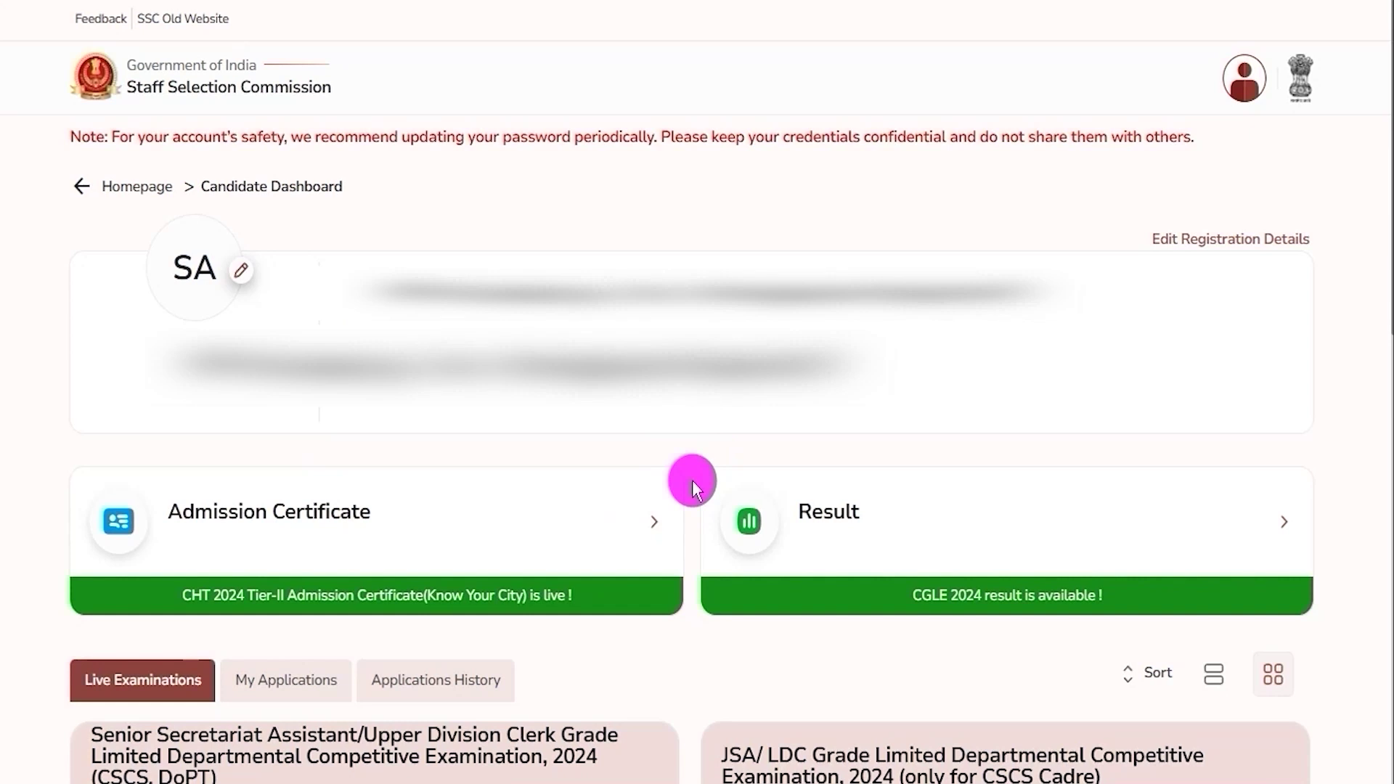
Box the Live Examinations heading and the first examination card on the Candidate Dashboard, and draw an arrow towards the card's Apply option.
scroll(693, 482, down, 8)
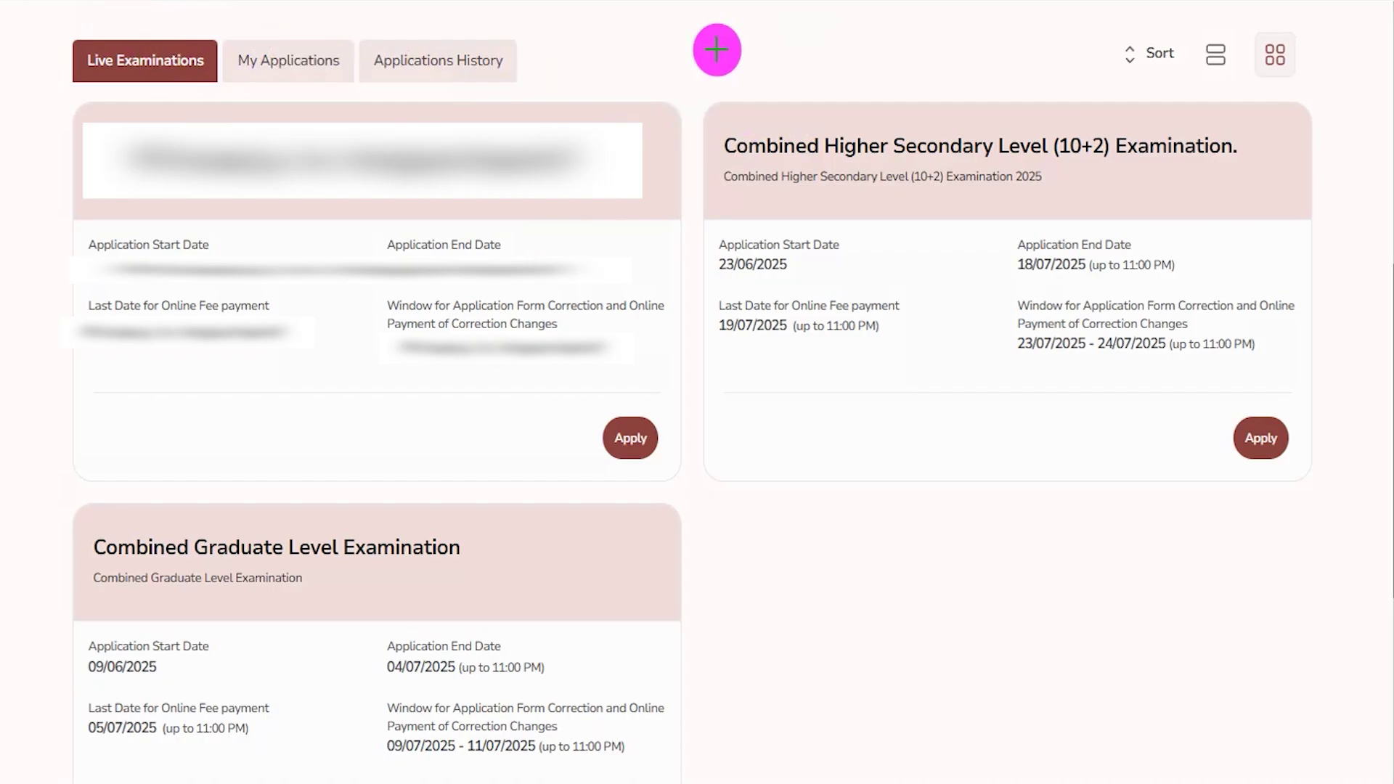
mouse_move(63, 29)
mouse_down()
mouse_move(212, 59)
mouse_move(220, 81)
mouse_up()
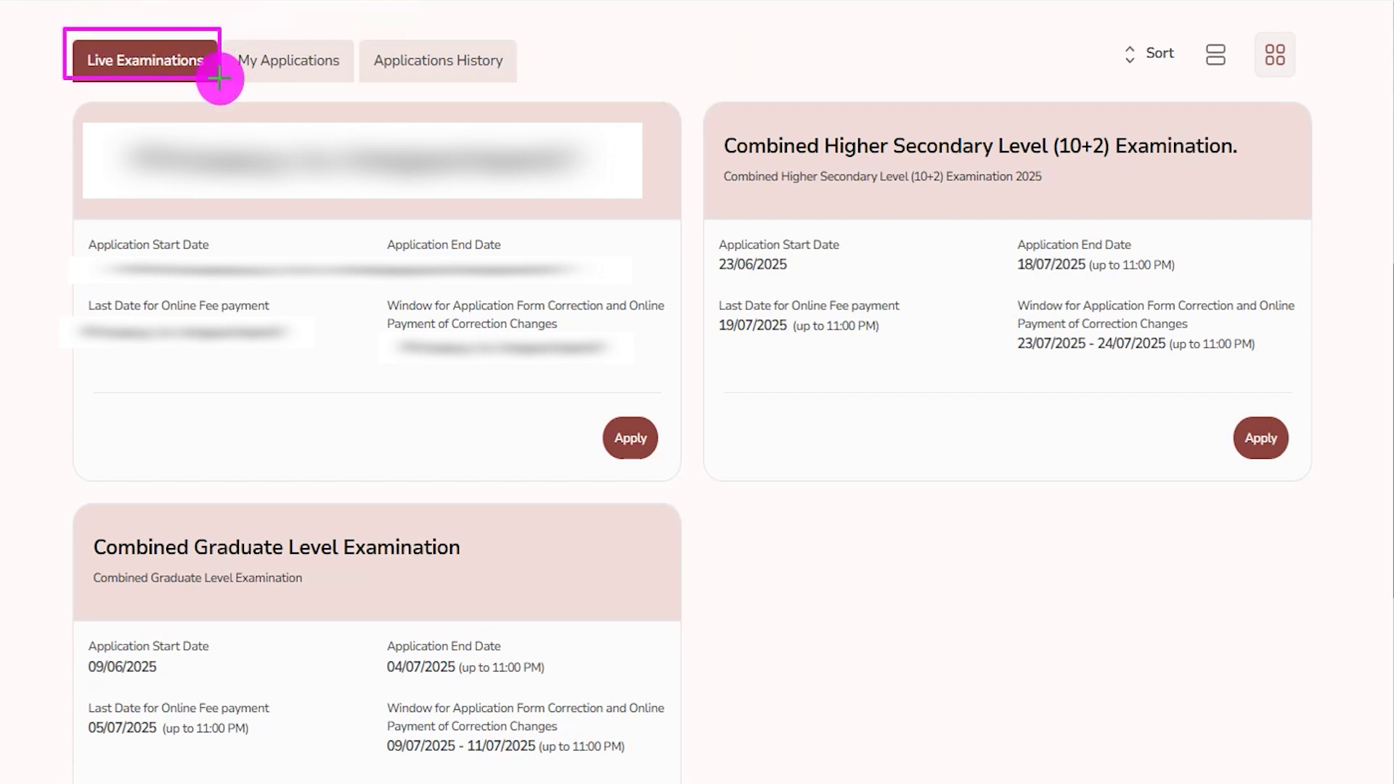
mouse_move(28, 90)
mouse_down()
mouse_move(694, 193)
mouse_move(691, 499)
mouse_up()
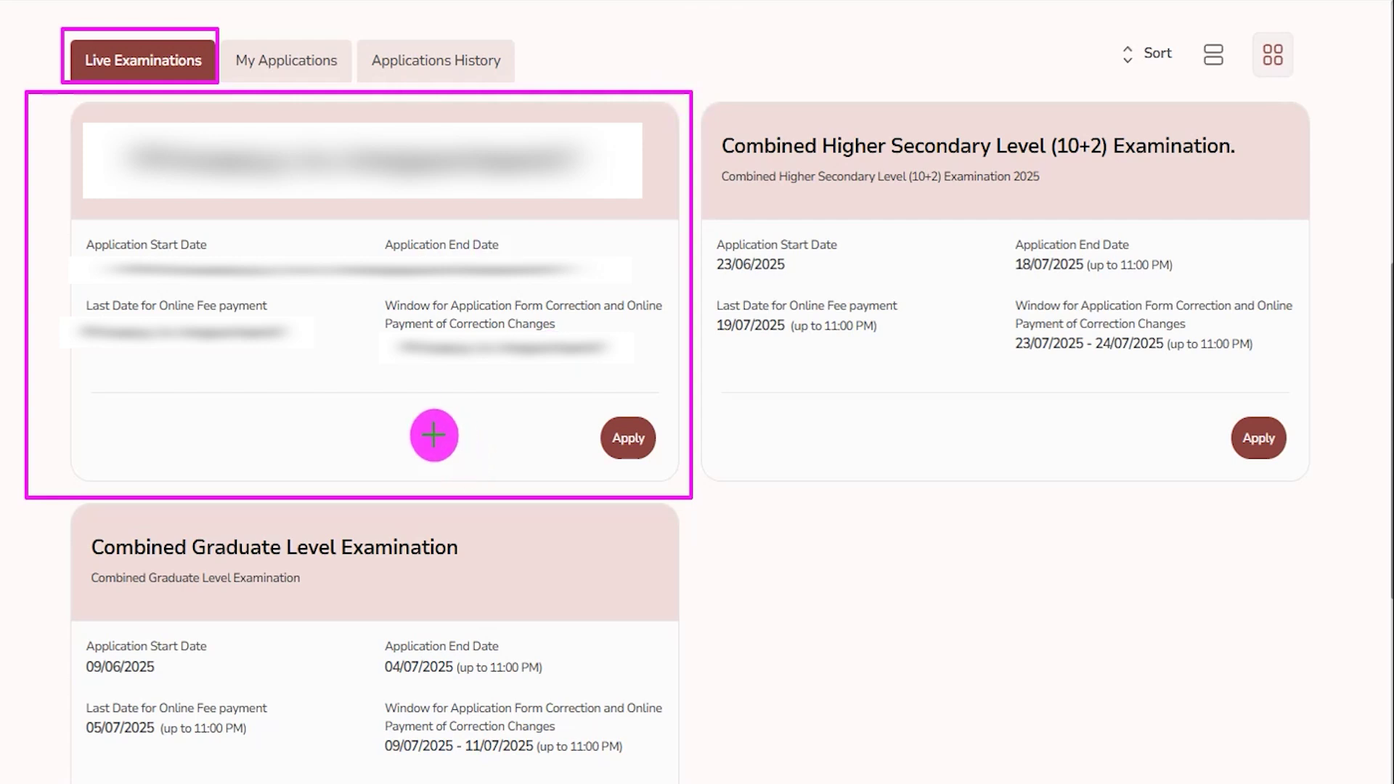
drag(340, 432, 496, 436)
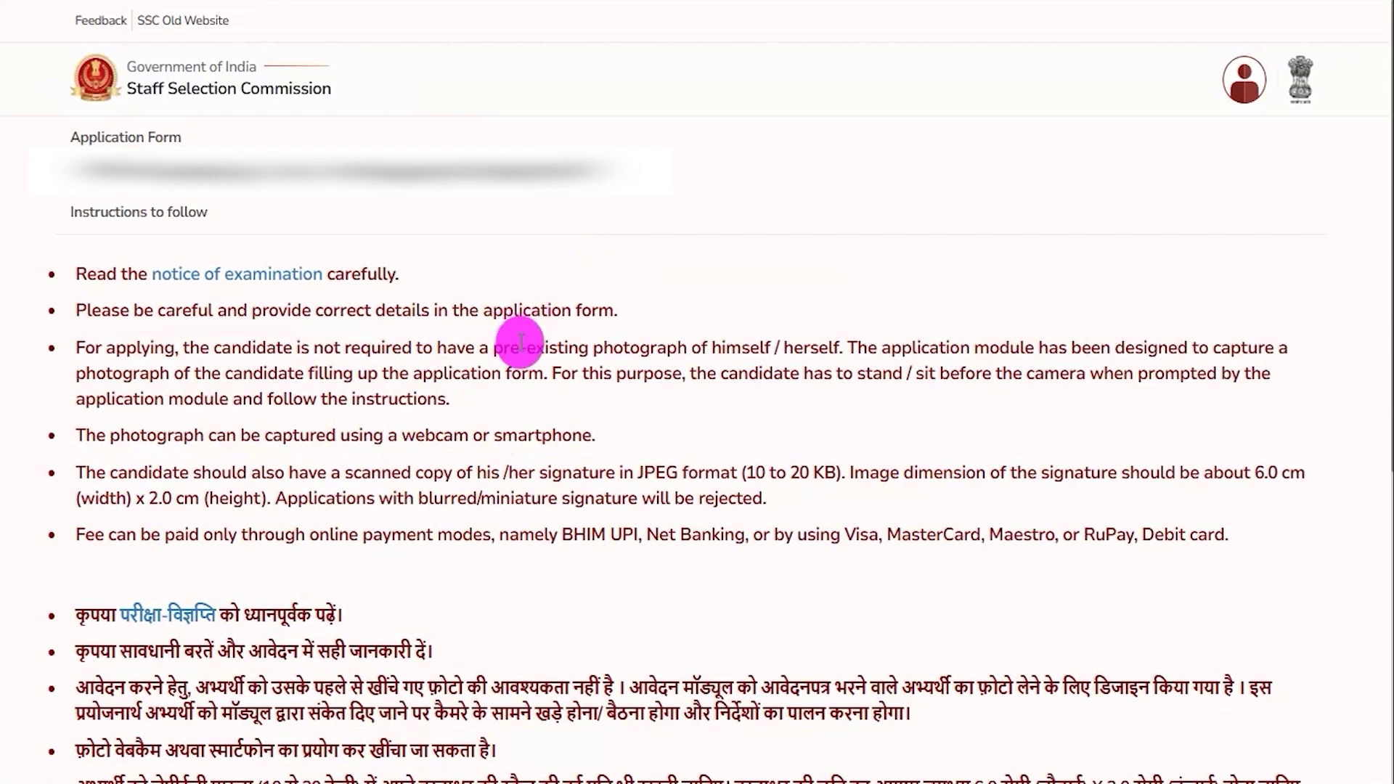
Go through the application form's instructions to the end and draw an arrow pointing to the Fill Form option.
scroll(546, 339, down, 4)
scroll(546, 339, down, 3)
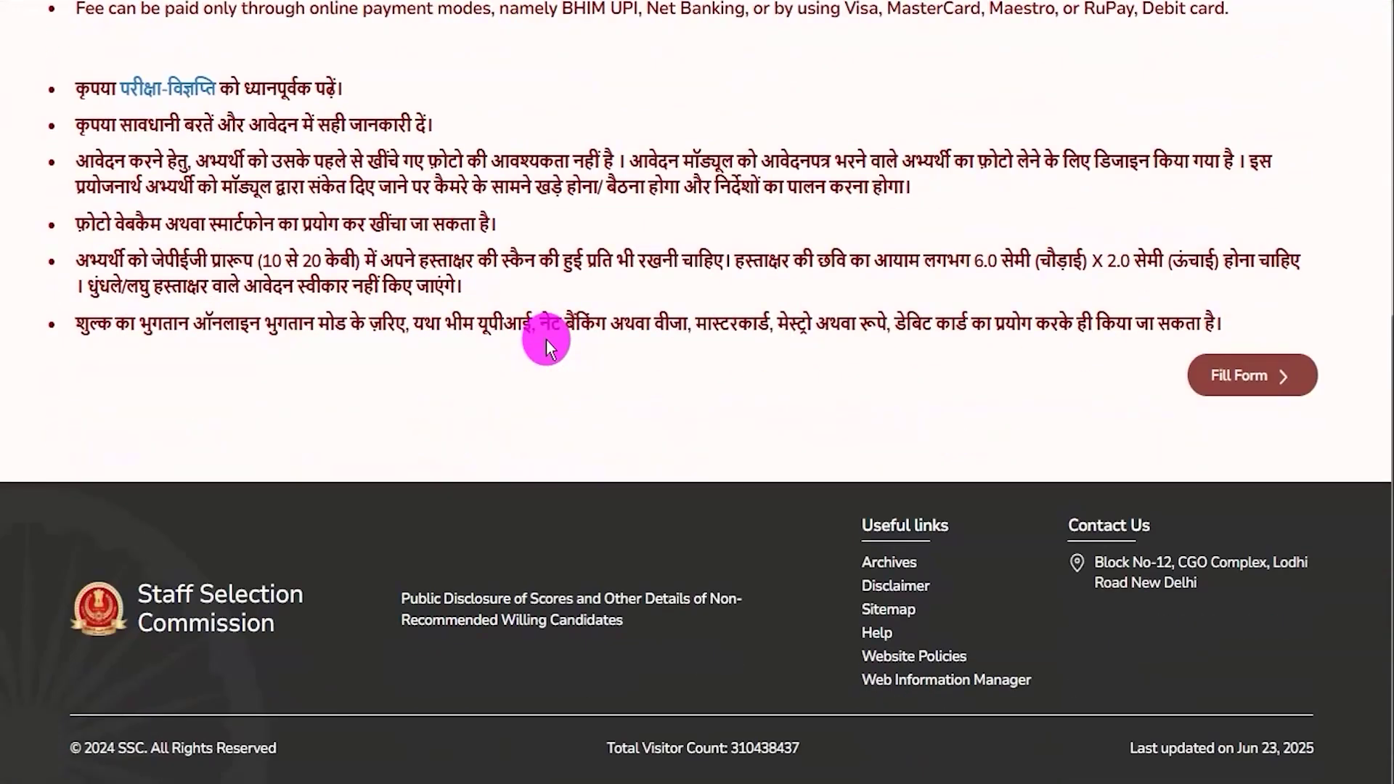
drag(857, 370, 1162, 381)
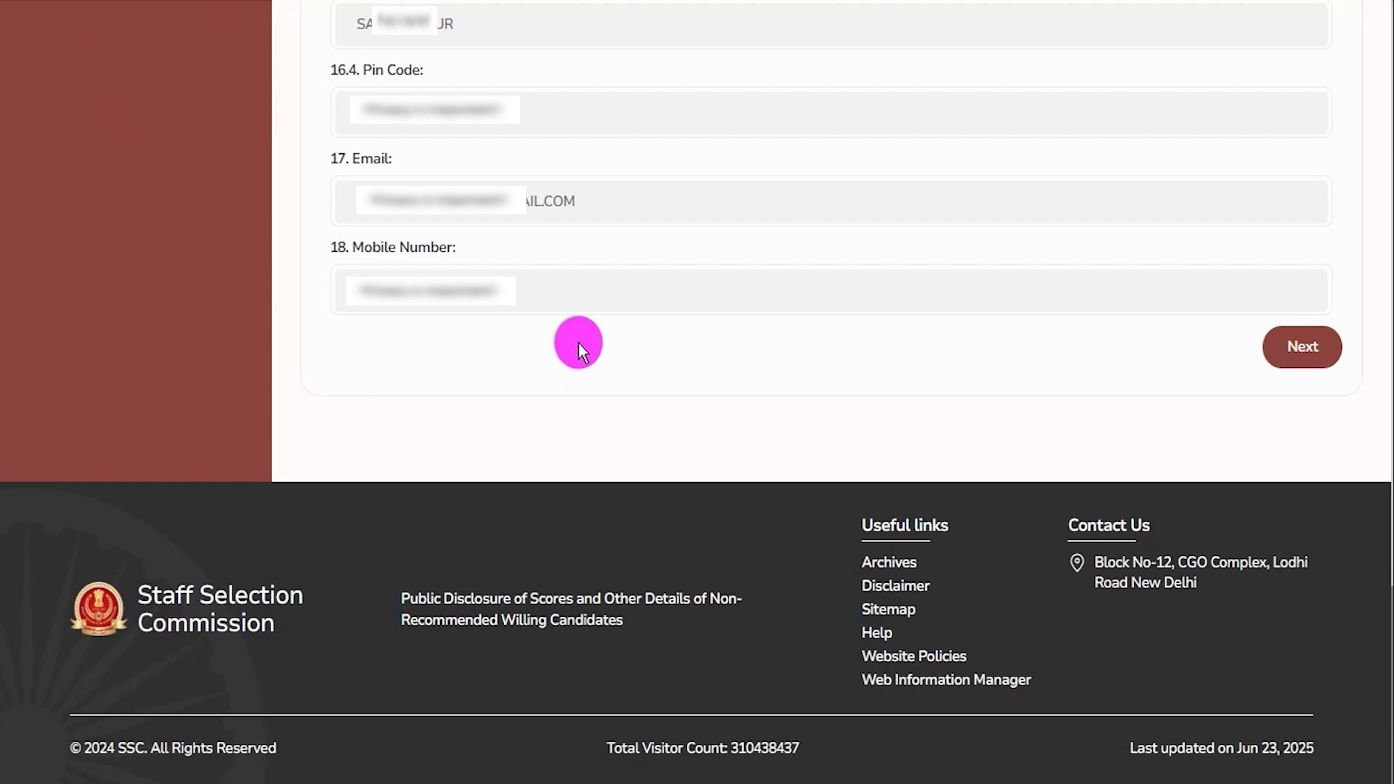
Draw an arrow pointing to the Next option below the personal details and a red check mark beside the Education Details heading.
drag(1032, 361, 1246, 356)
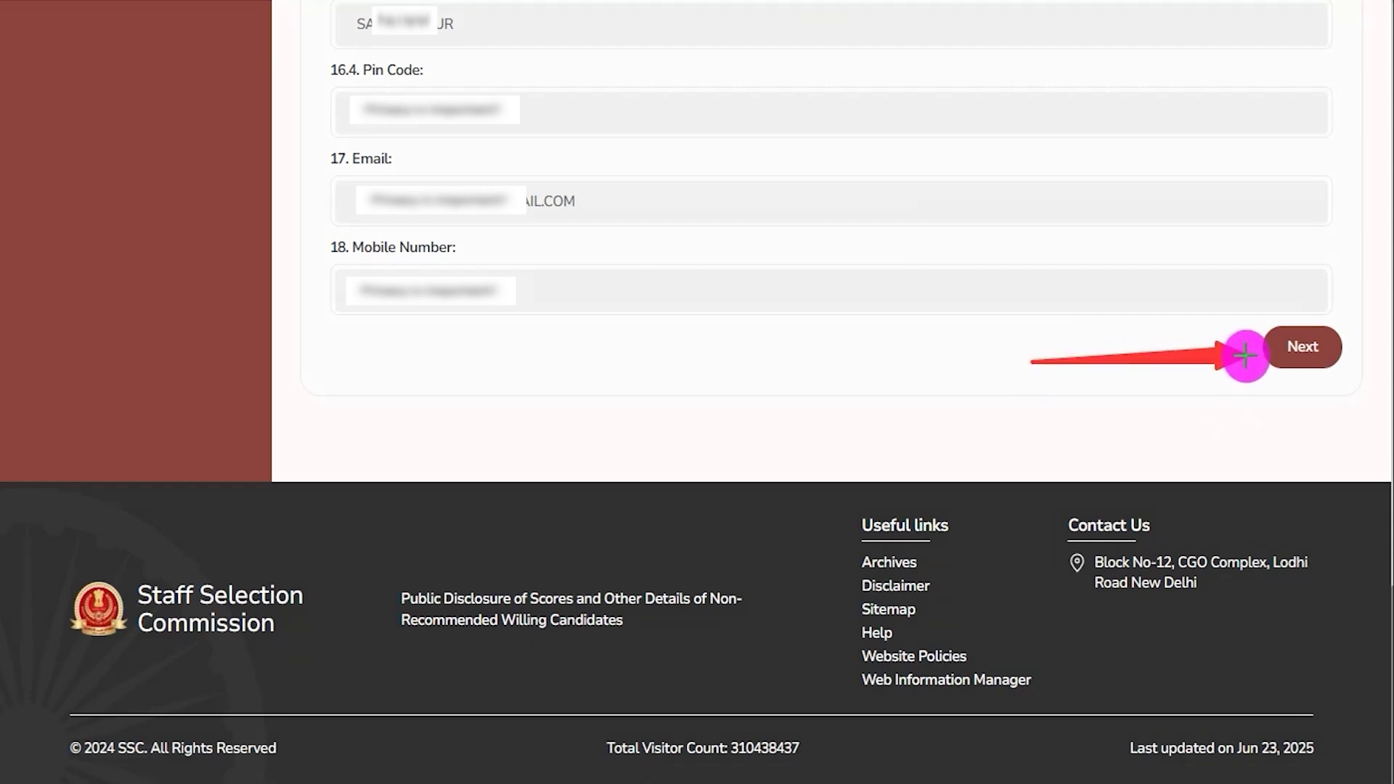
click(1278, 348)
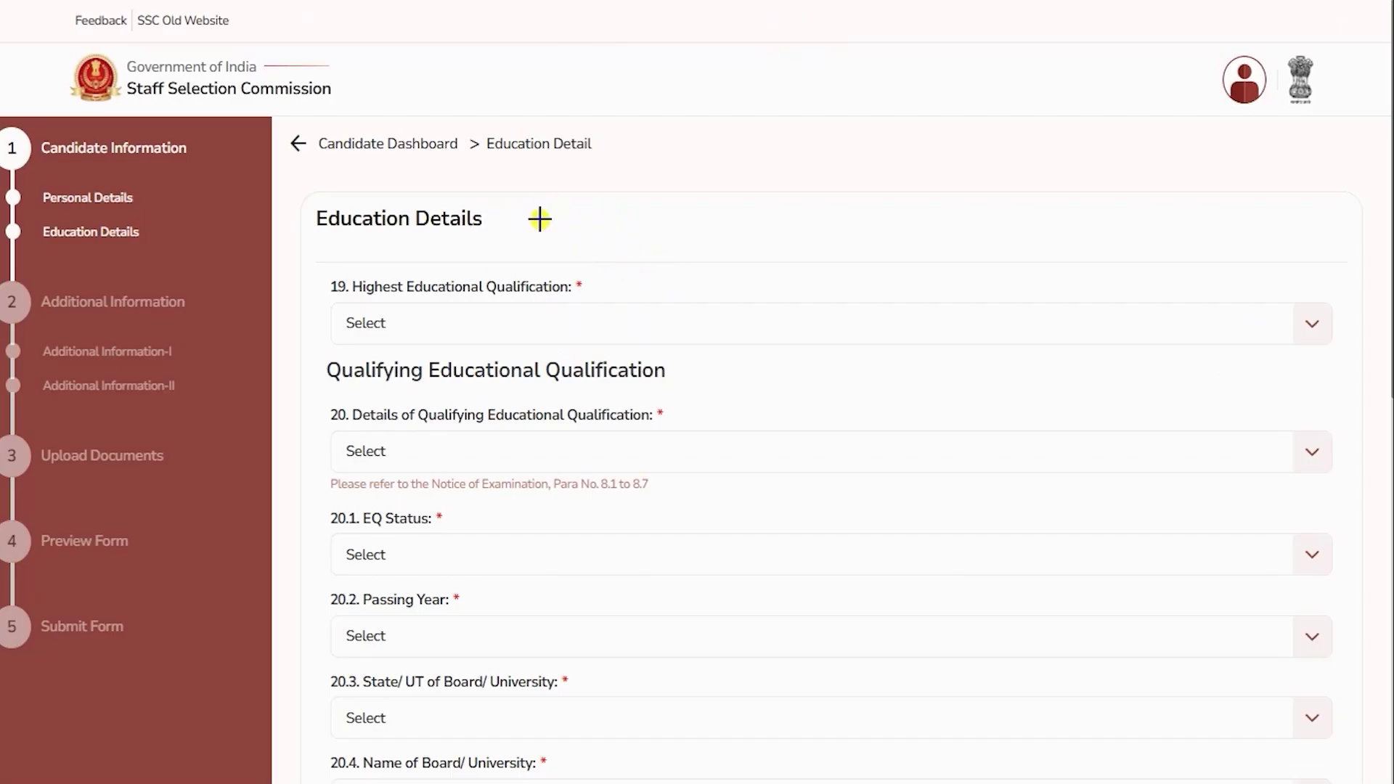
drag(539, 219, 626, 159)
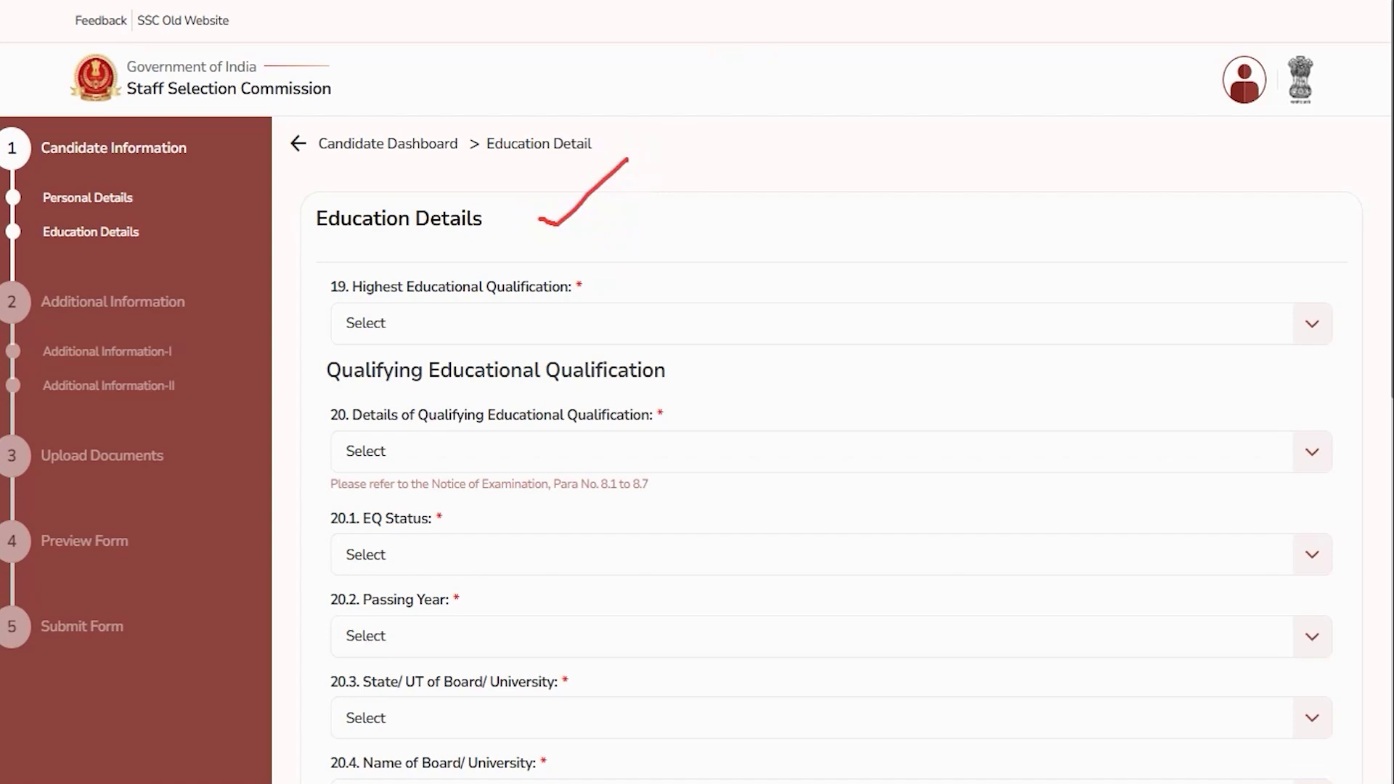
Review the choices for Highest Educational Qualification and highlight the Qualifying Educational Qualification heading.
click(575, 331)
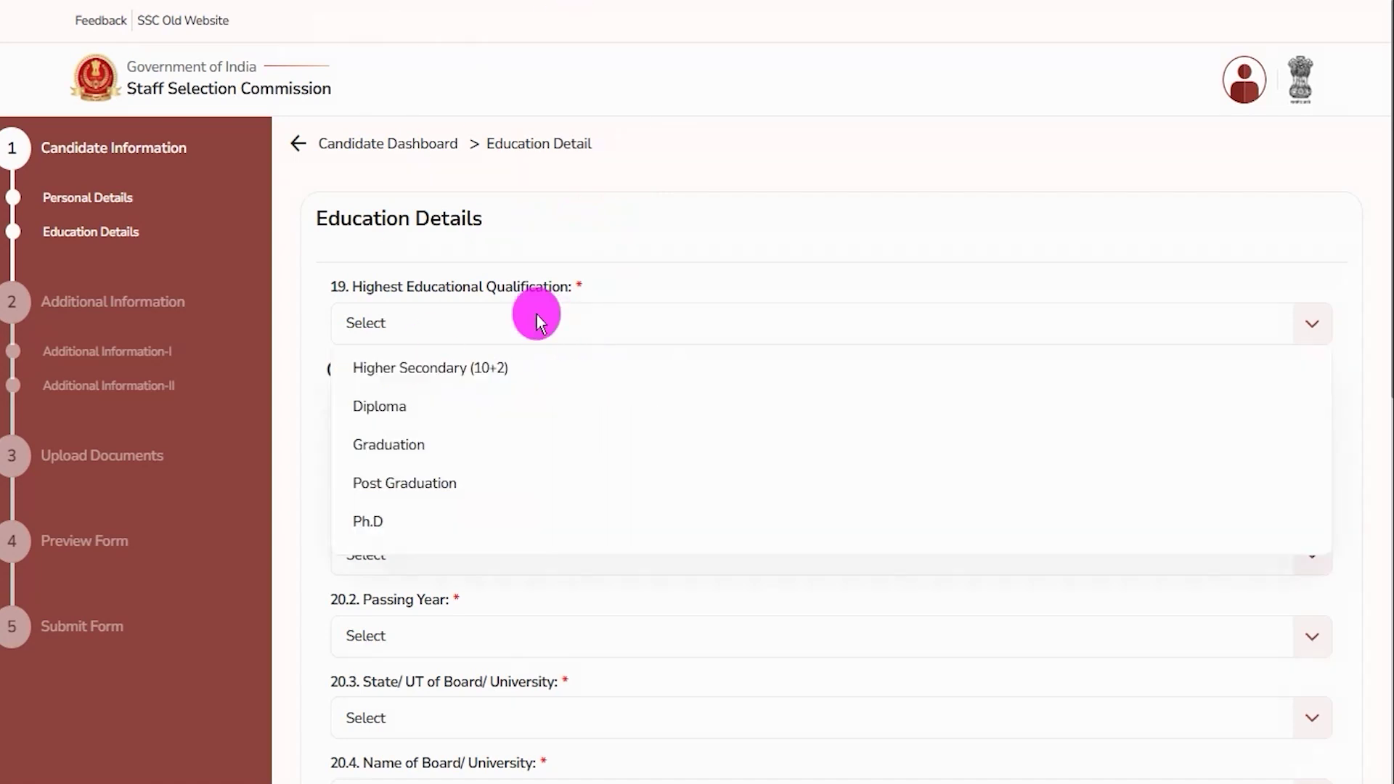
click(537, 315)
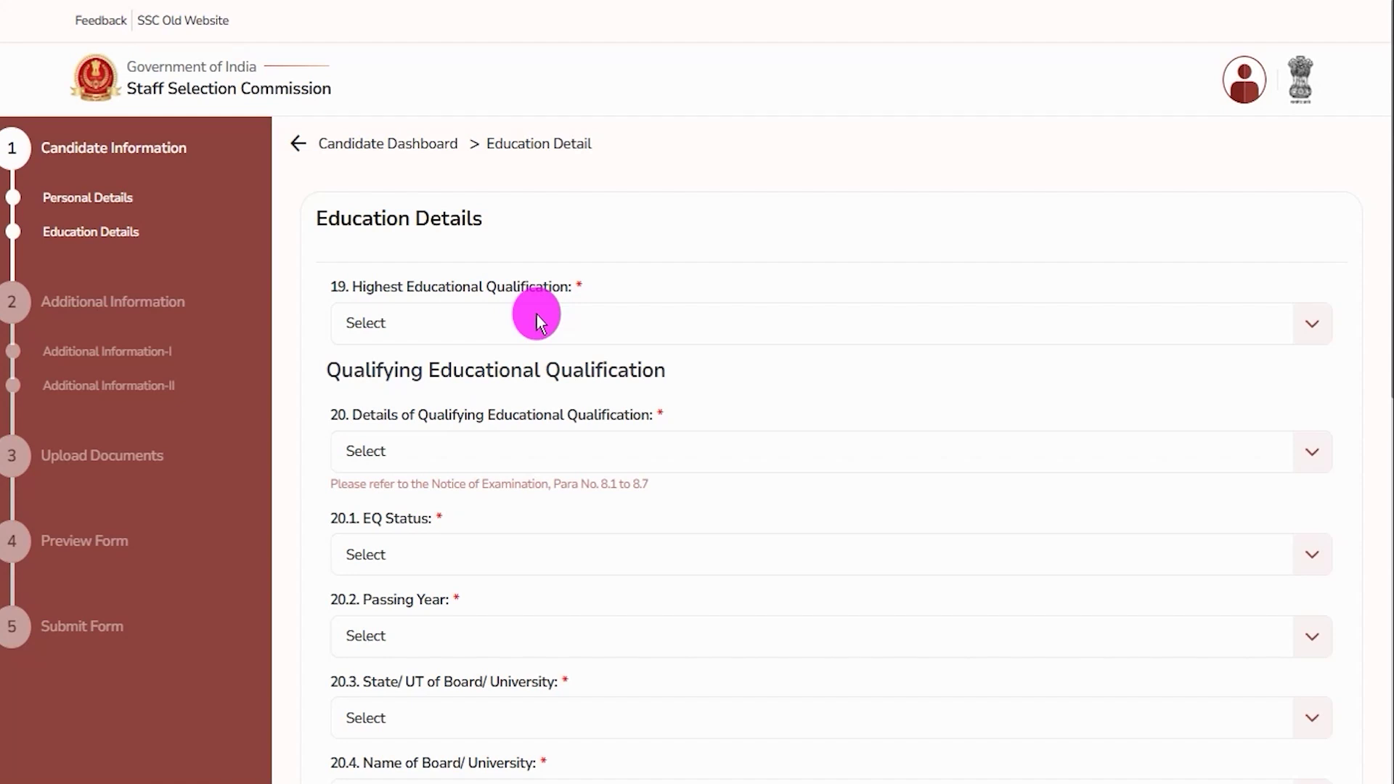
click(537, 315)
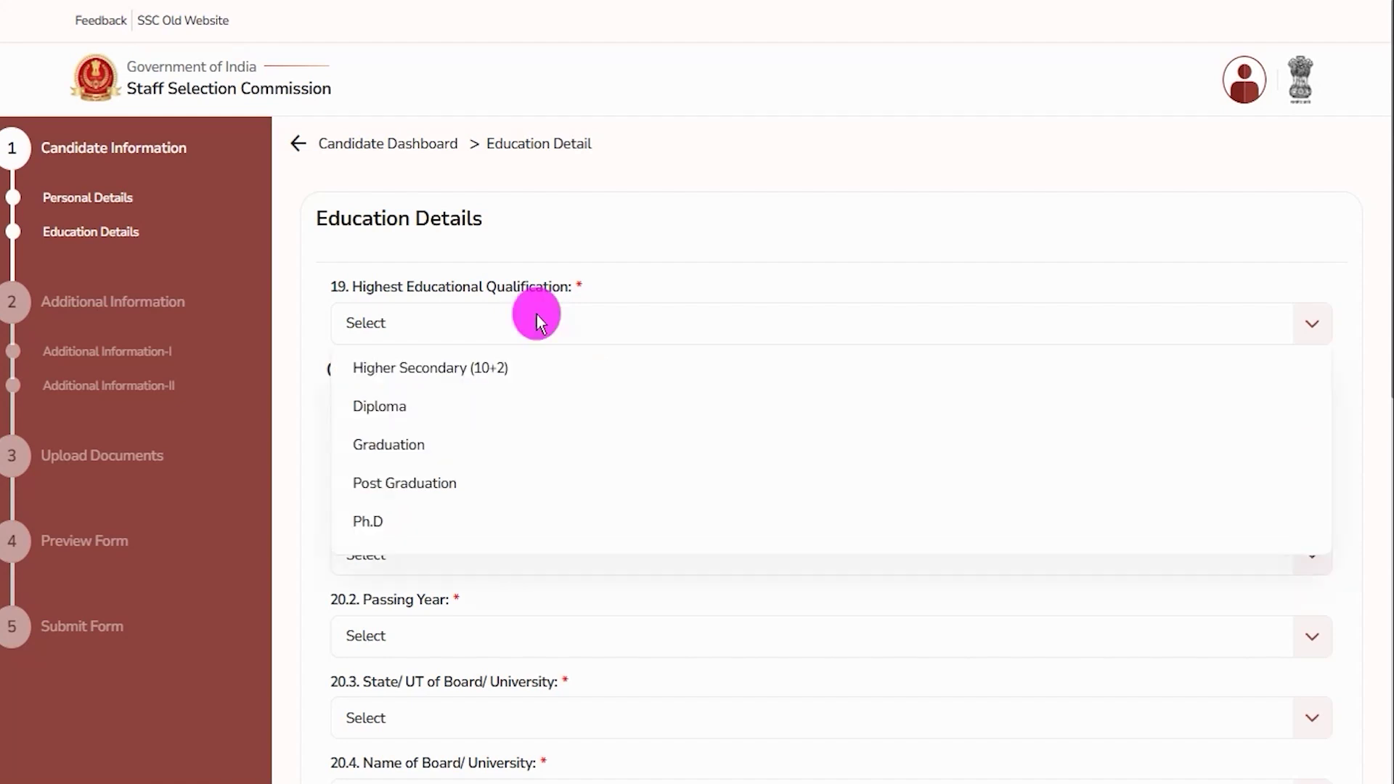
click(538, 315)
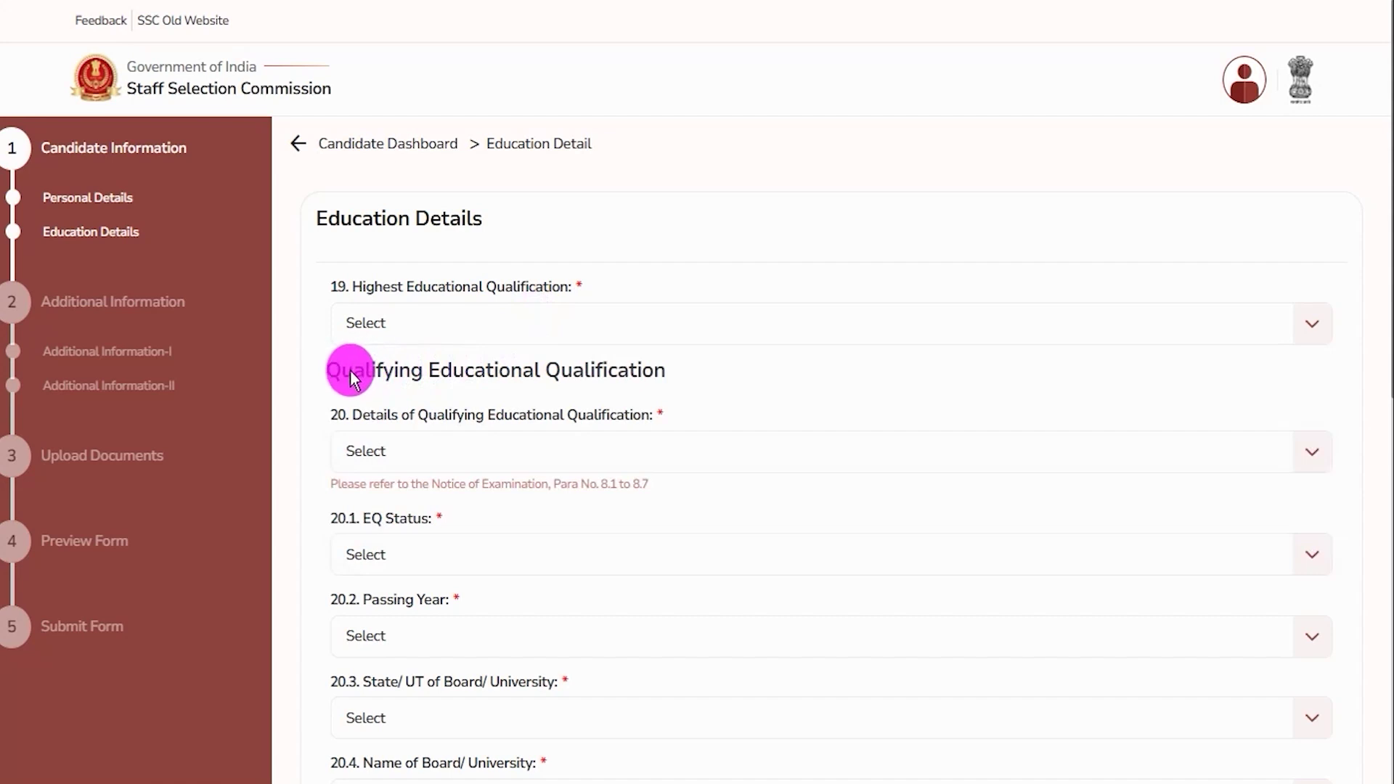
drag(353, 371, 606, 372)
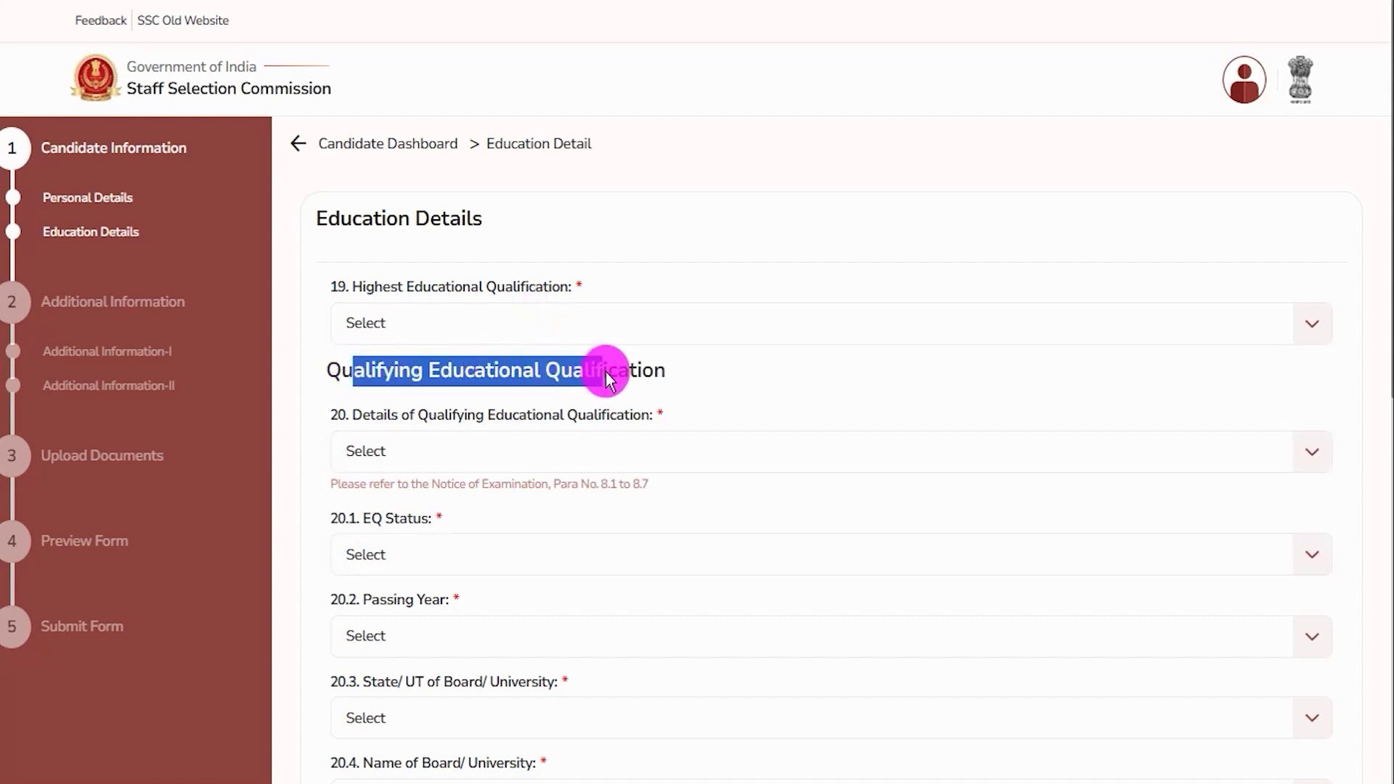
Review the choices for the qualifying qualification's details, EQ Status and Passing Year without selecting any.
click(512, 452)
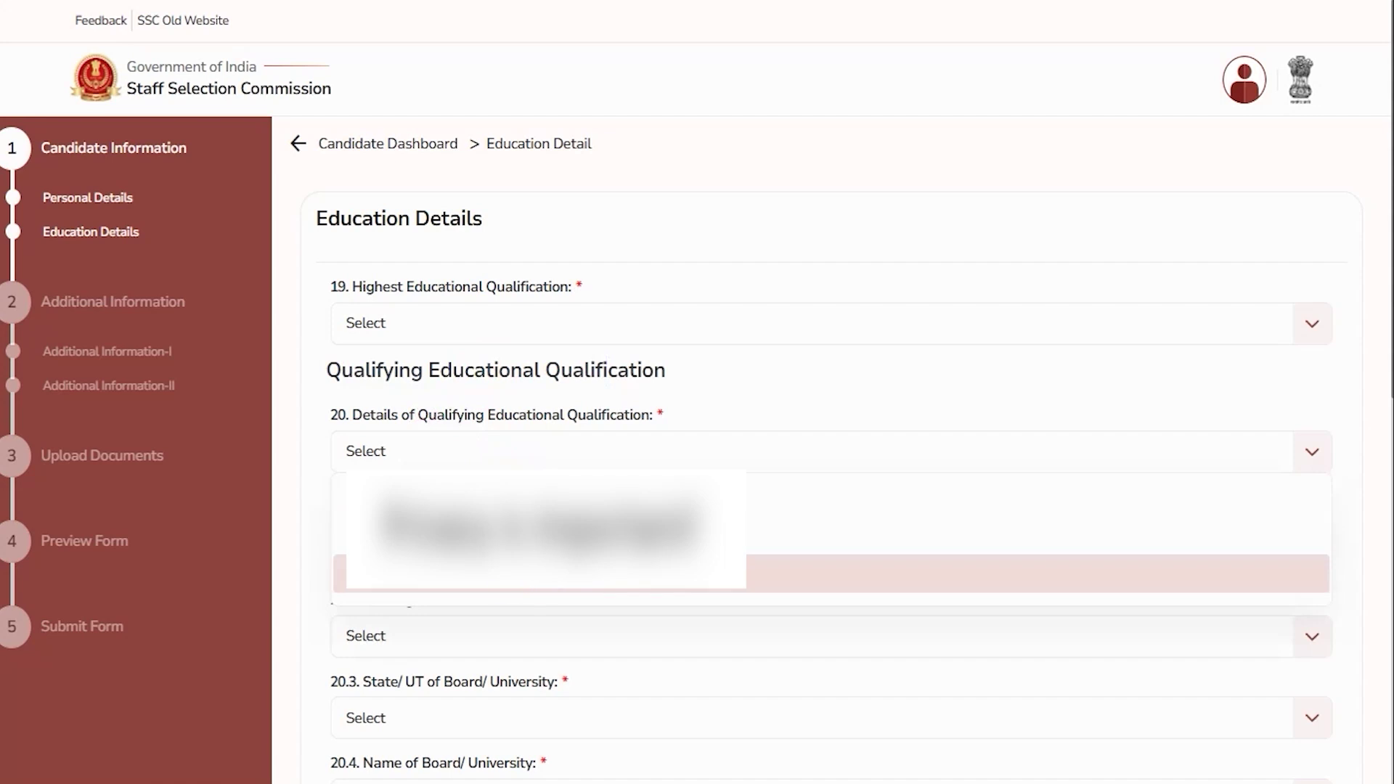
click(481, 451)
click(392, 556)
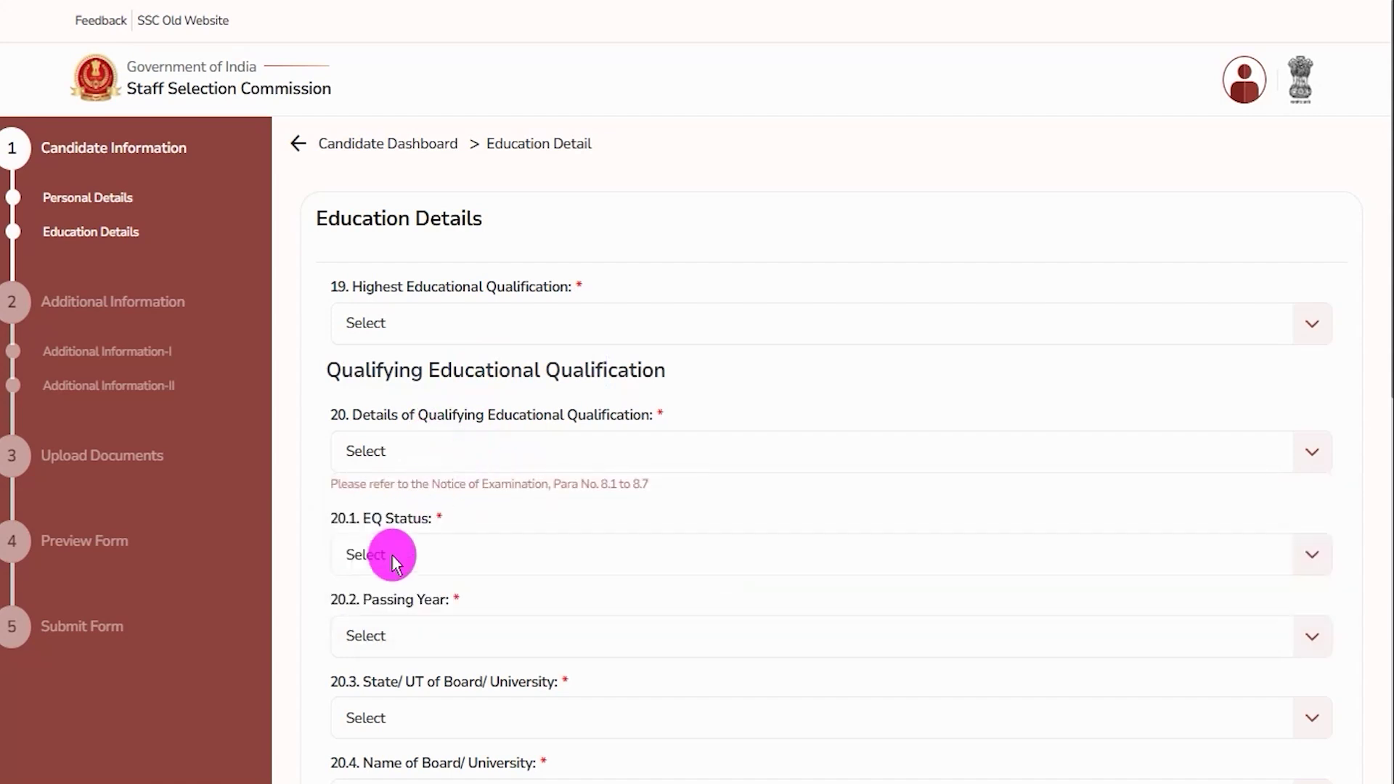
click(437, 554)
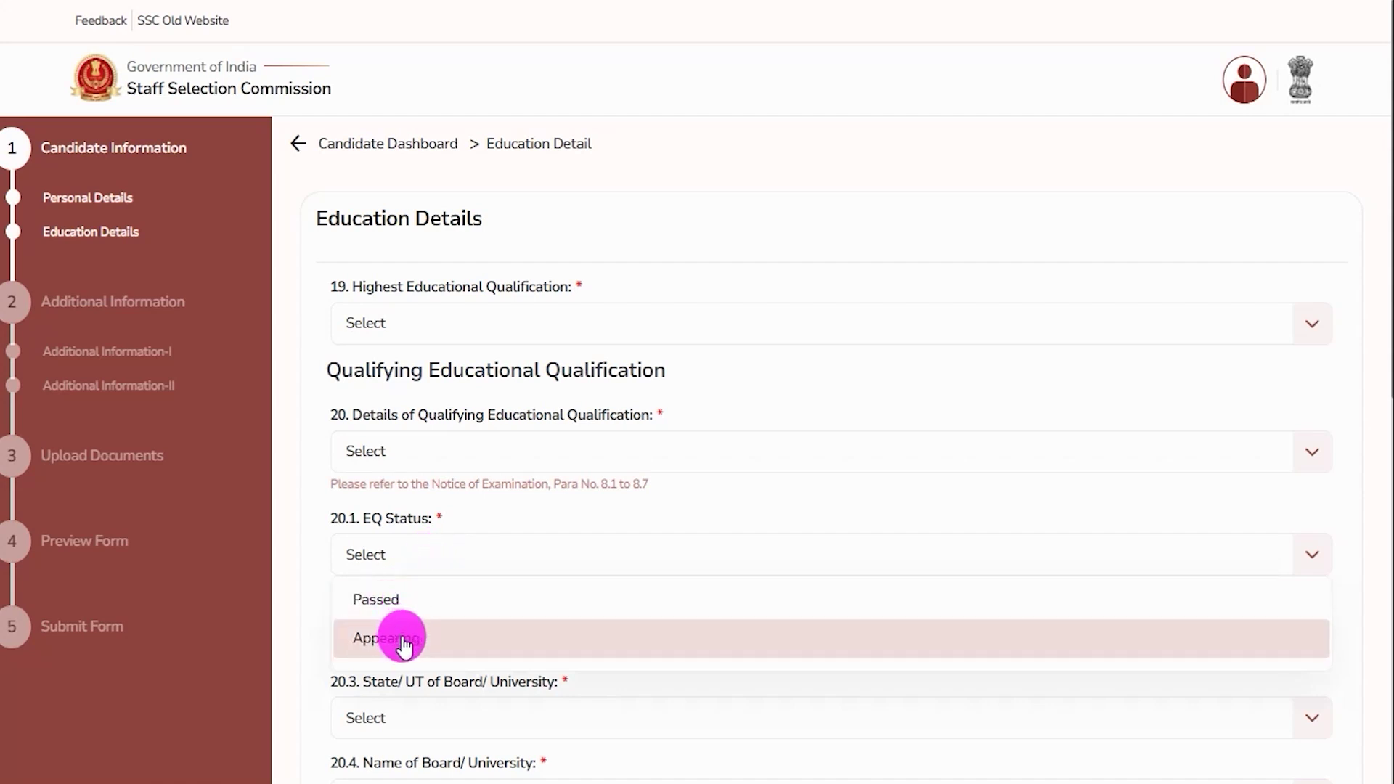
click(413, 559)
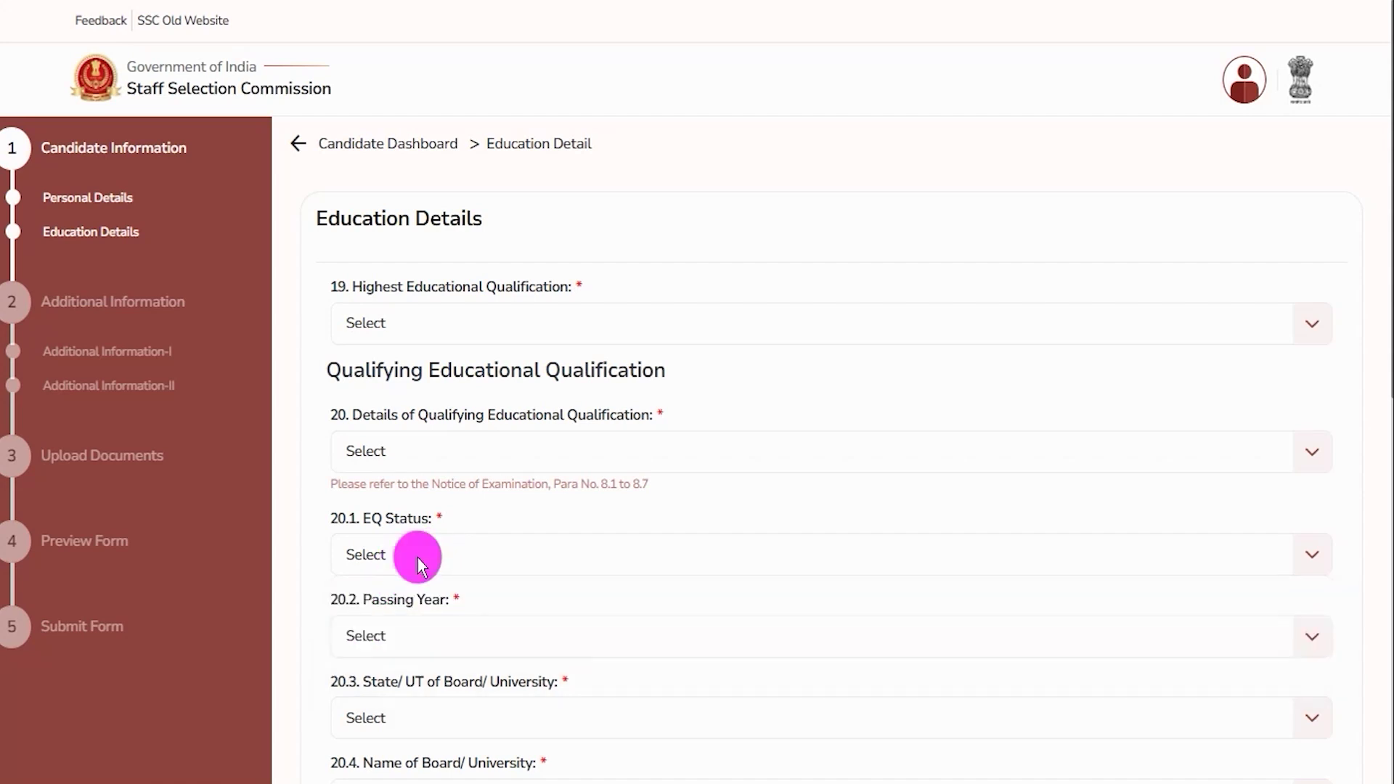
click(418, 640)
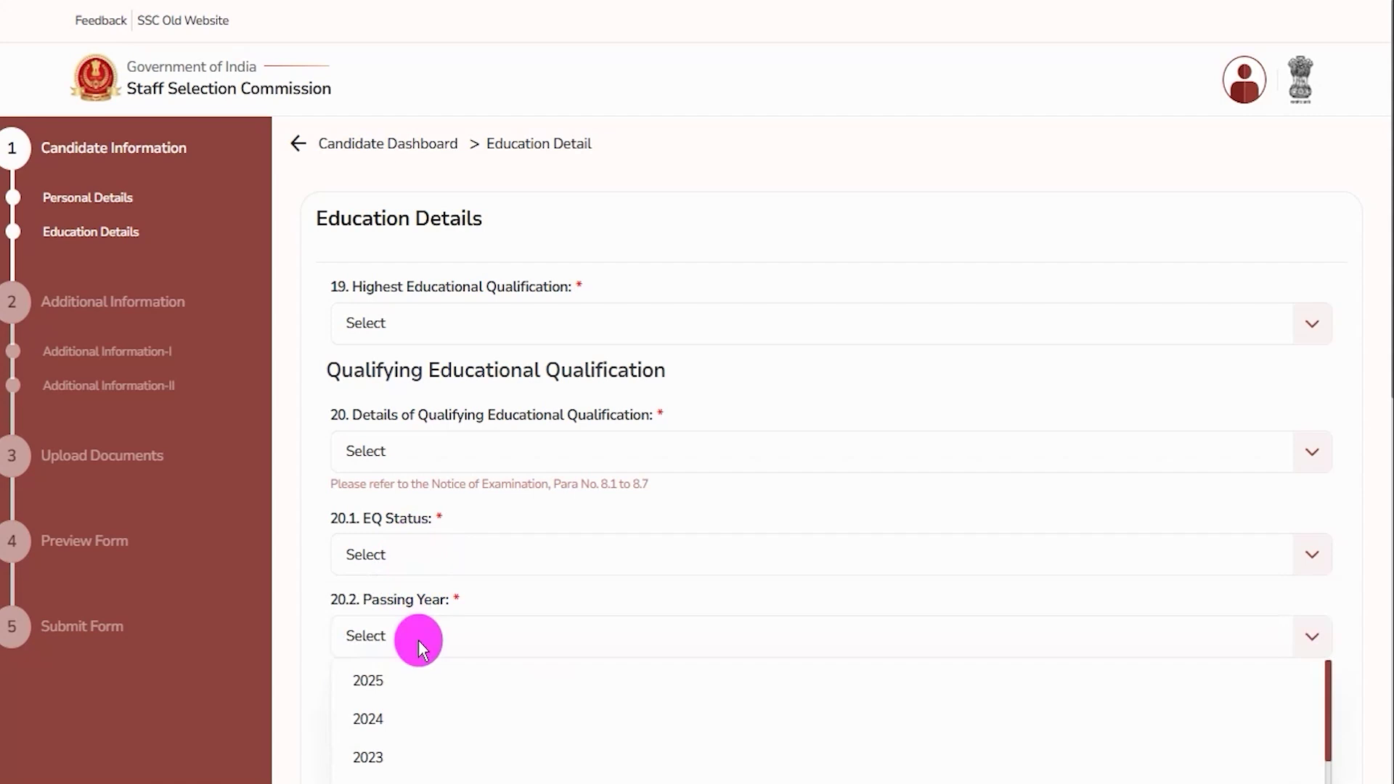
click(418, 641)
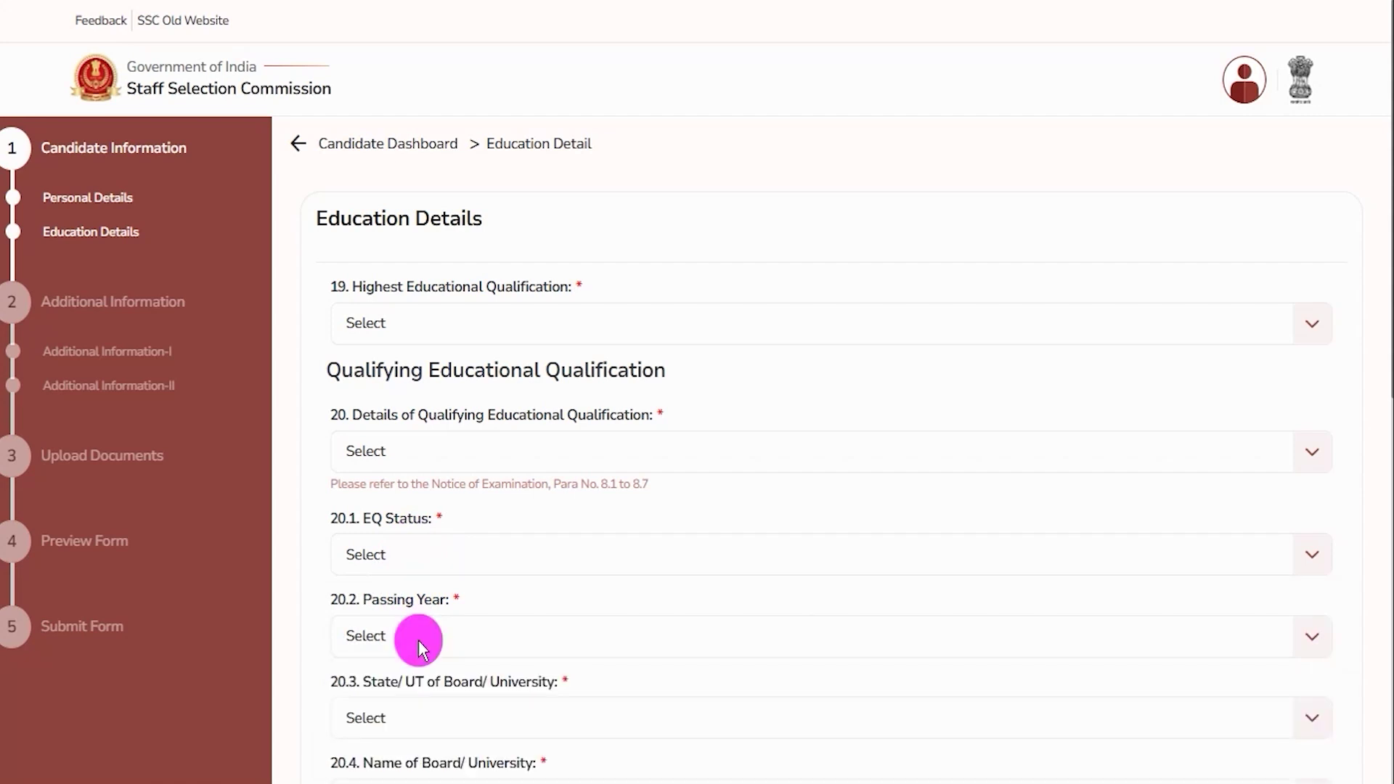
Set the state of the board or university to Uttar Pradesh and its name to ALIGARH MUSLIM UNIVERSITY.
click(428, 719)
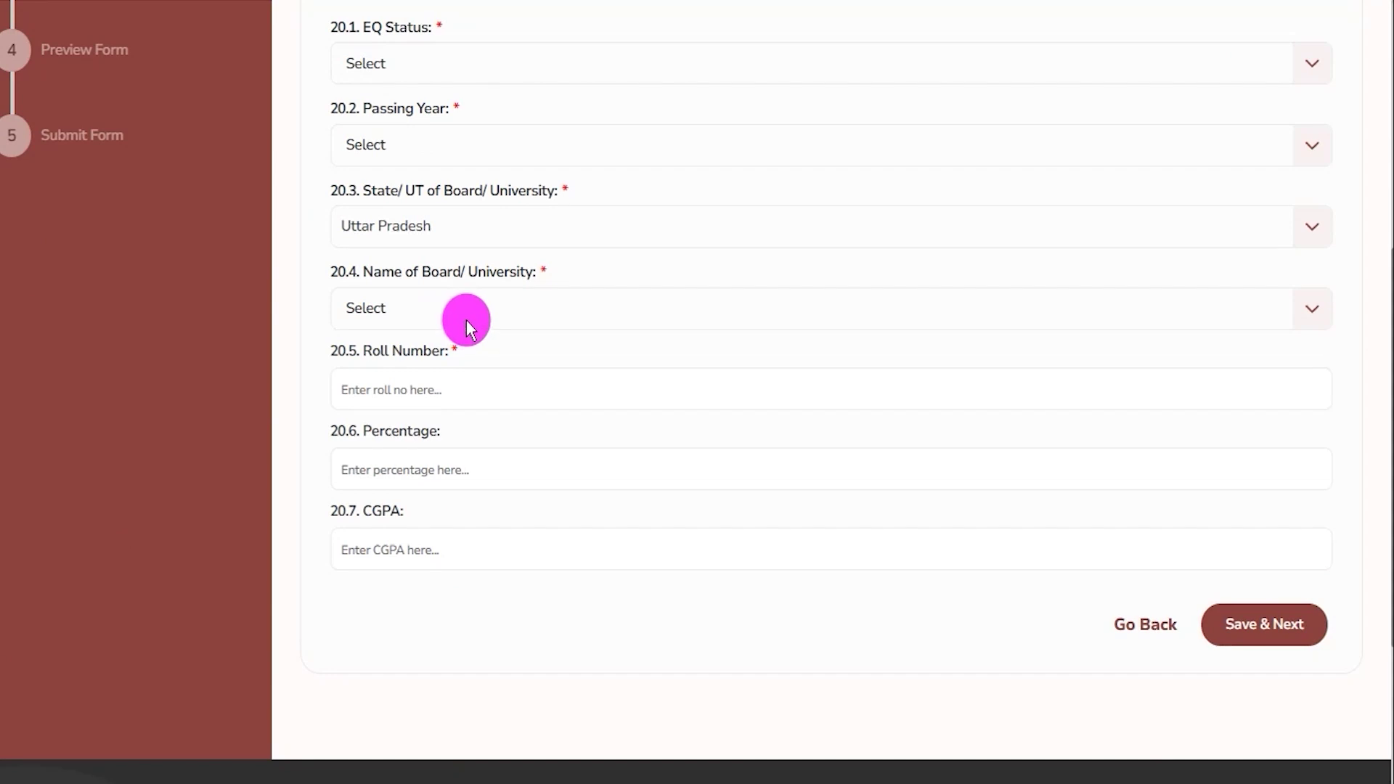
click(461, 311)
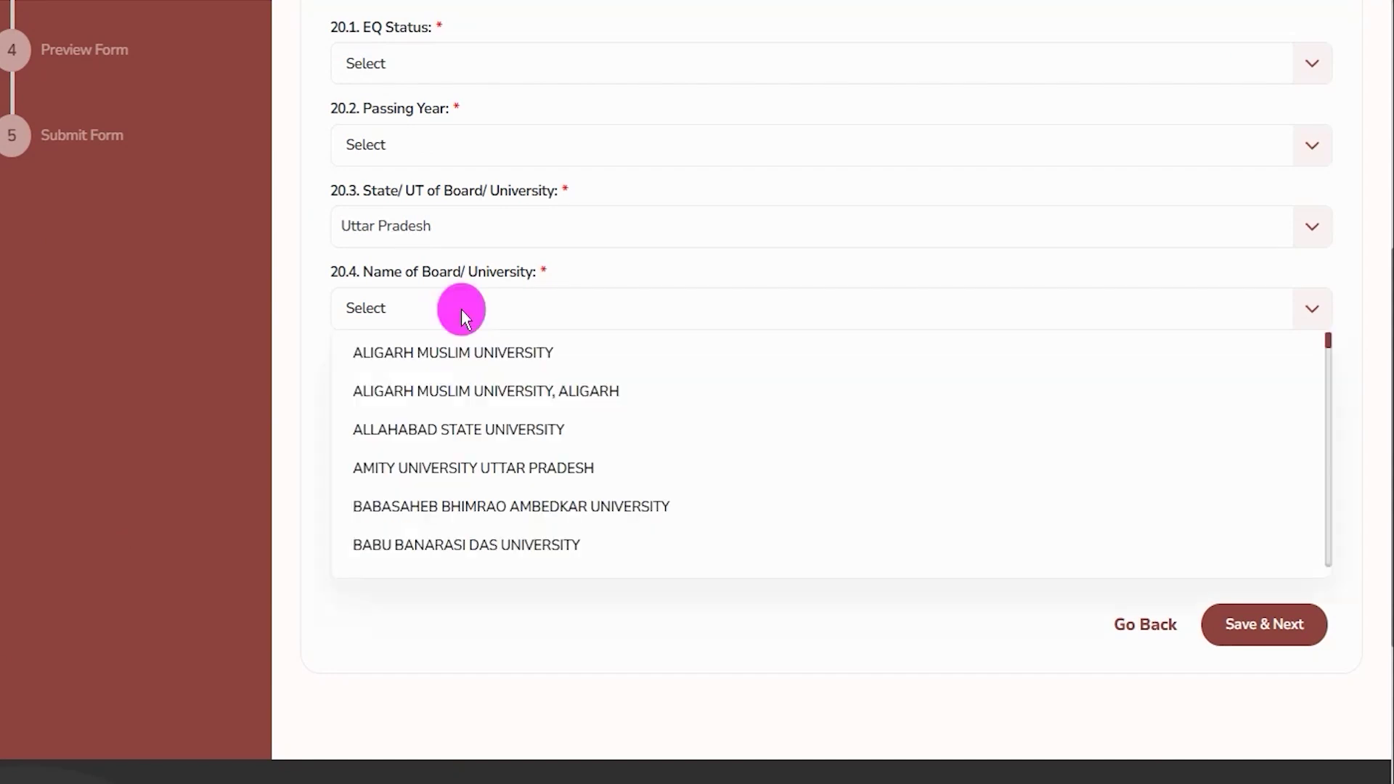
click(475, 356)
Point out the Roll Number, Percentage and CGPA fields, and draw an arrow pointing down to the Save & Next option.
click(437, 392)
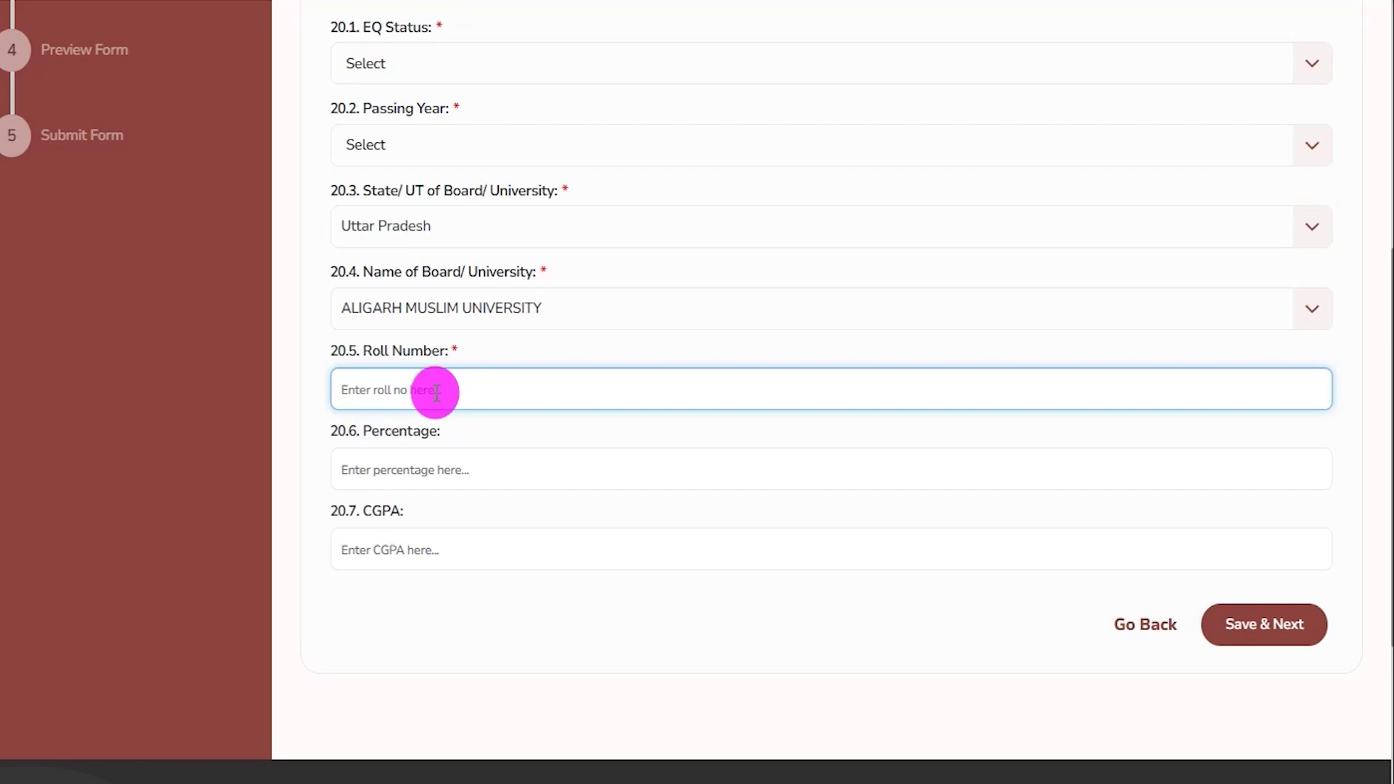
drag(398, 432, 426, 470)
click(426, 472)
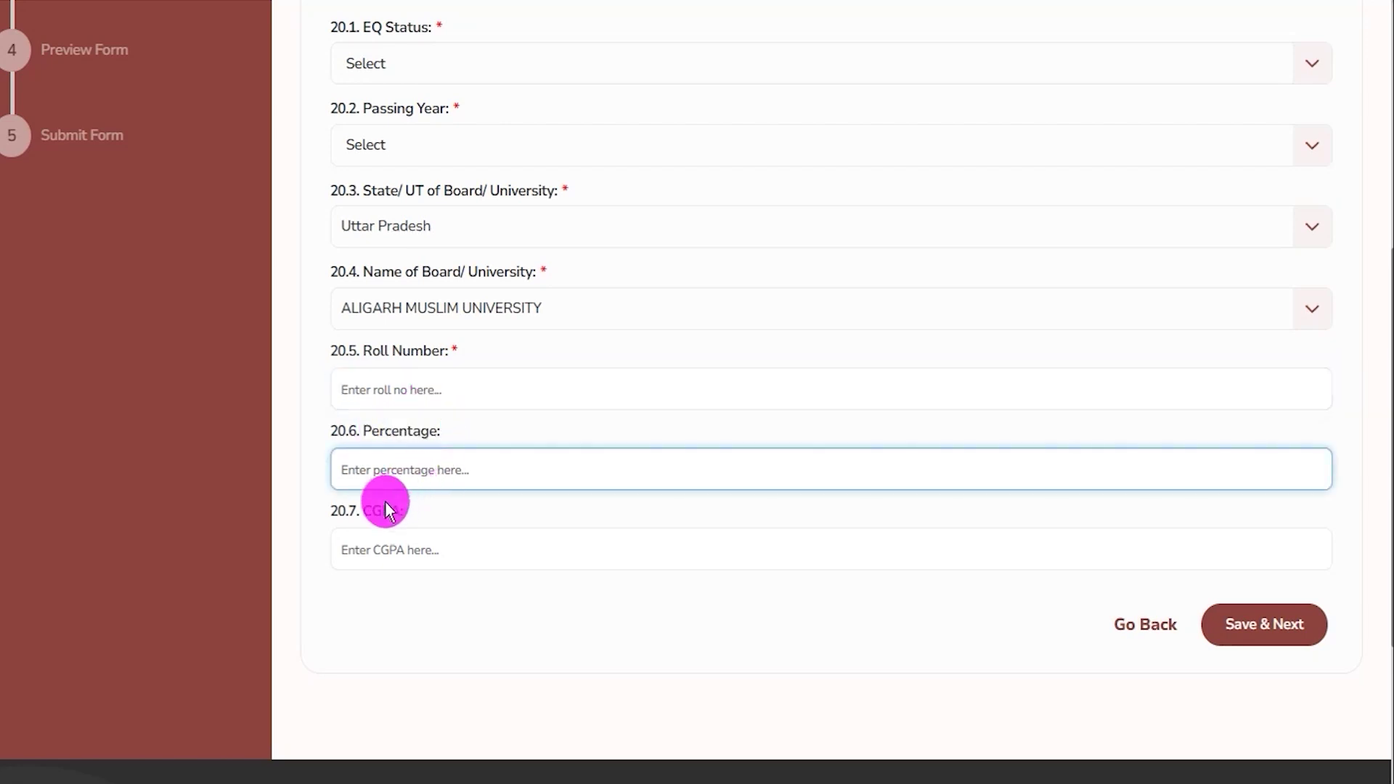
drag(361, 511, 387, 511)
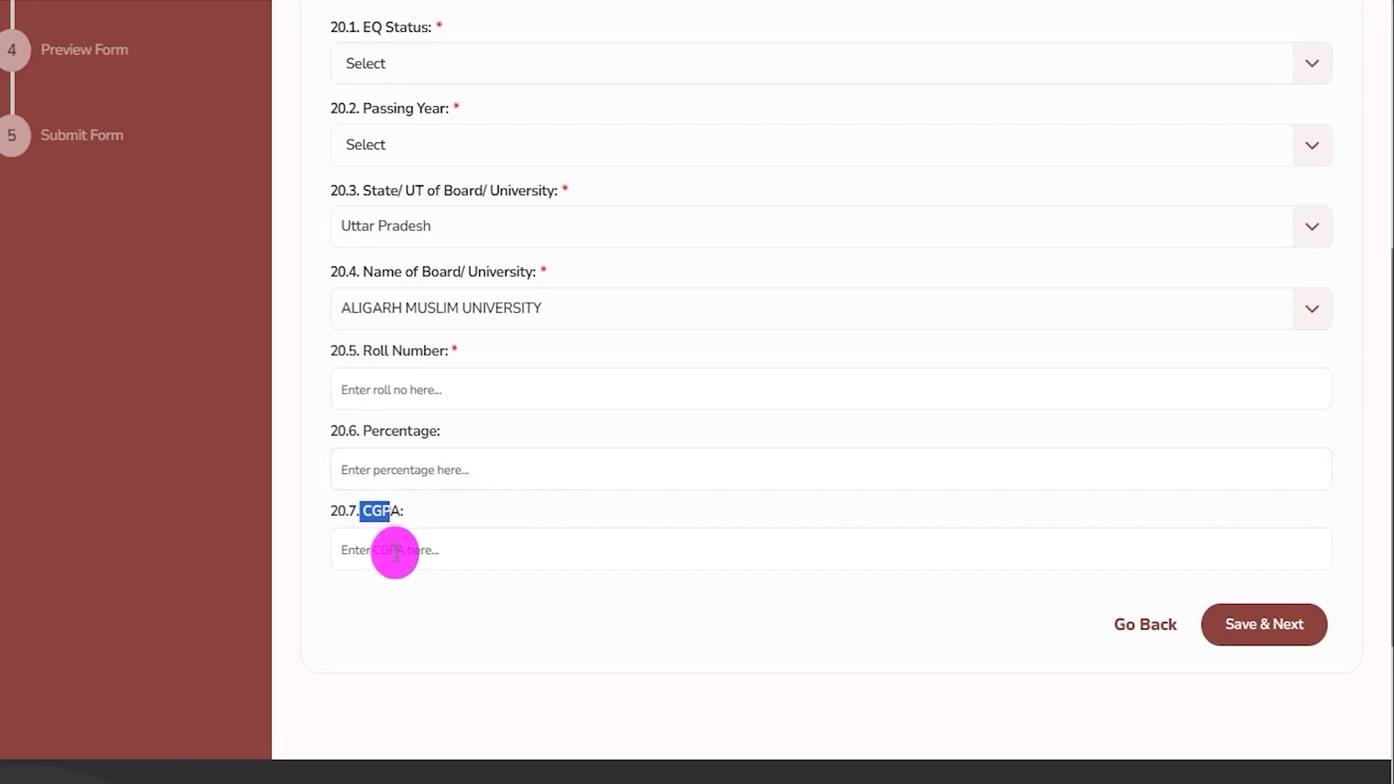
drag(372, 431, 407, 433)
drag(363, 511, 390, 511)
drag(363, 432, 441, 435)
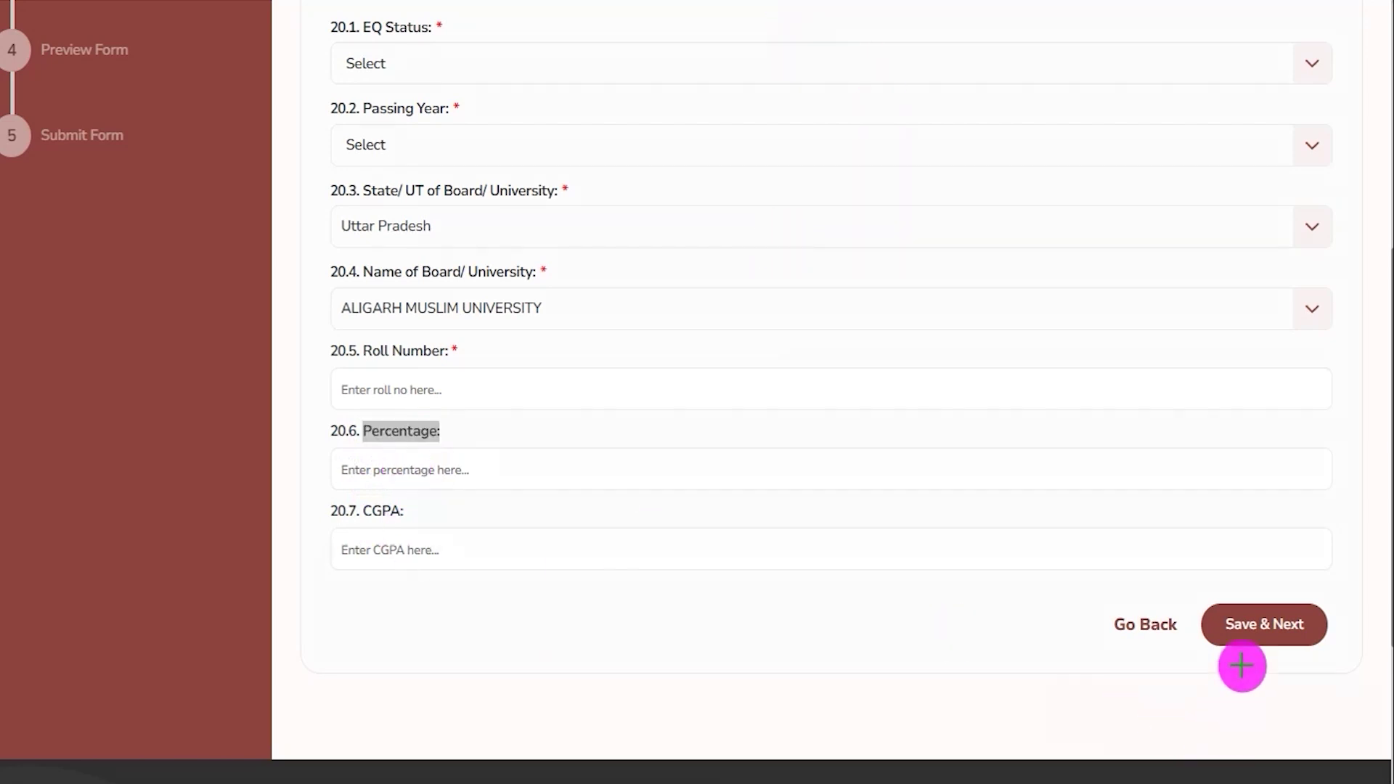
drag(1227, 415, 1279, 590)
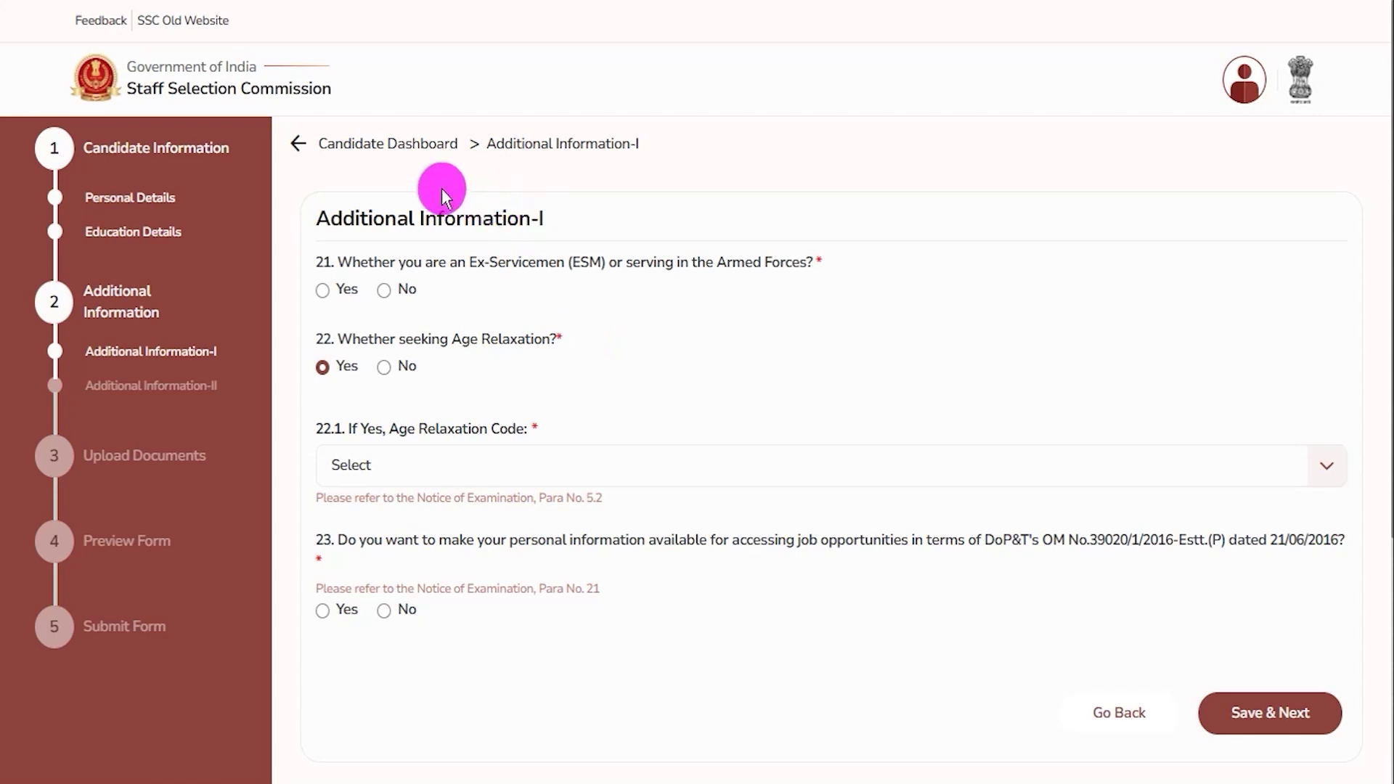
Highlight the Additional Information-I heading and the Ex-Servicemen and Armed Forces wording in question 21.
drag(338, 217, 482, 211)
drag(414, 262, 589, 265)
drag(716, 263, 779, 265)
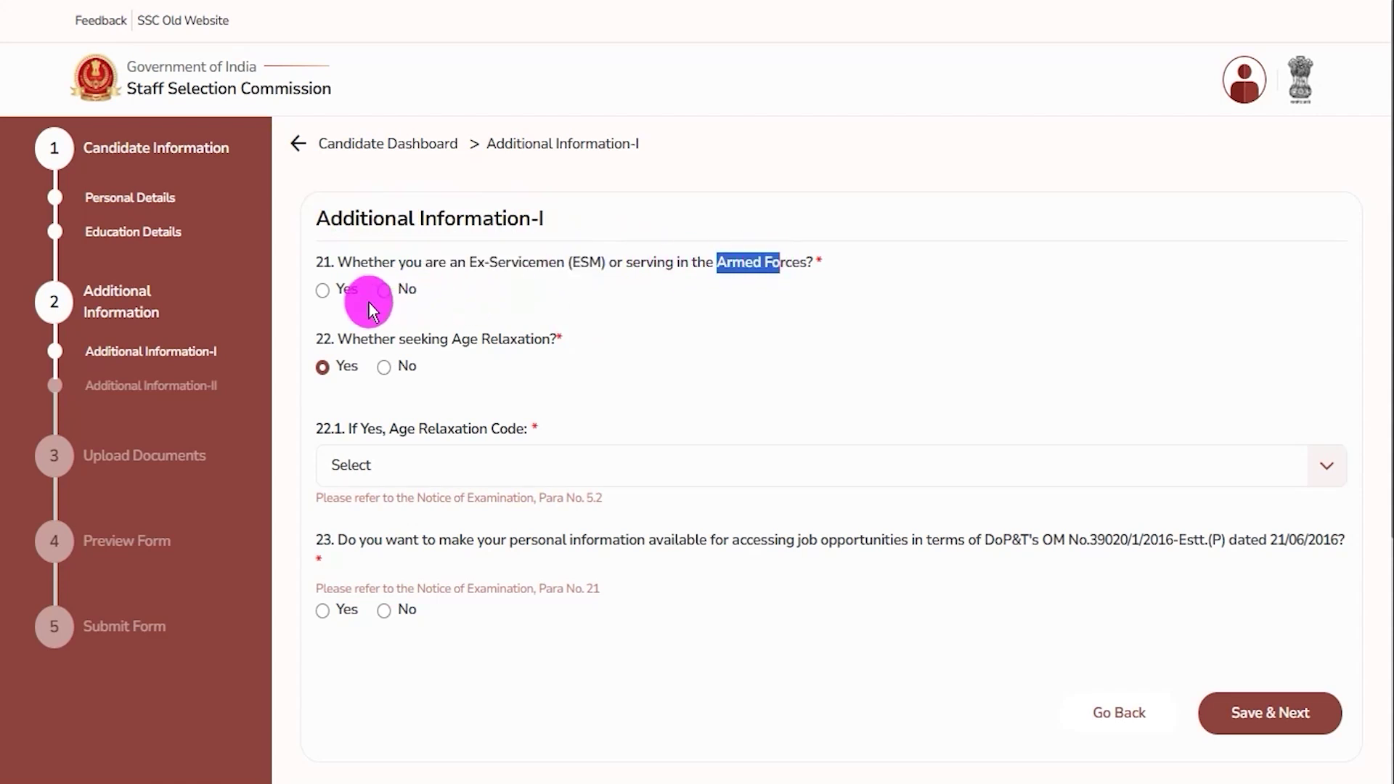
Try answering Yes to the Ex-Servicemen question and examine the Armed Forces joining and discharge date fields.
click(322, 291)
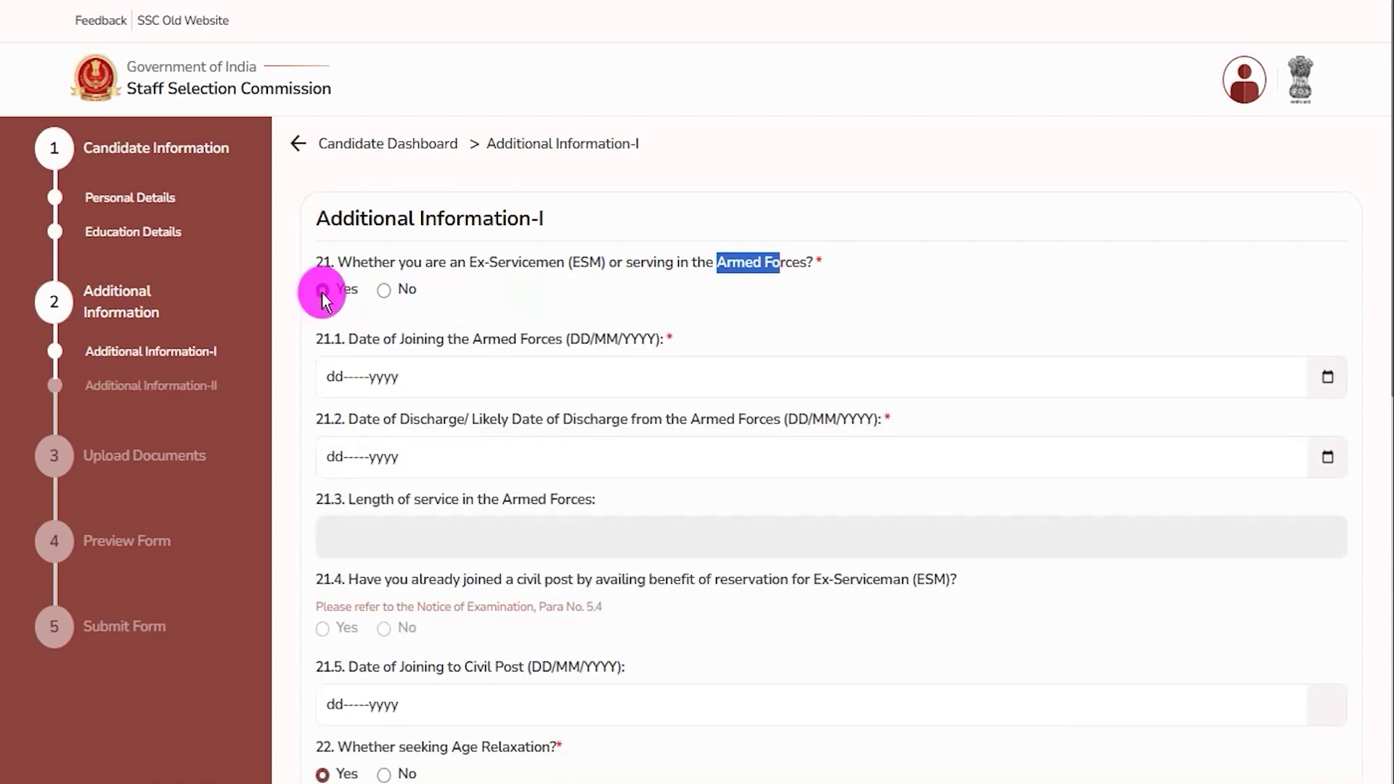
click(435, 379)
click(436, 378)
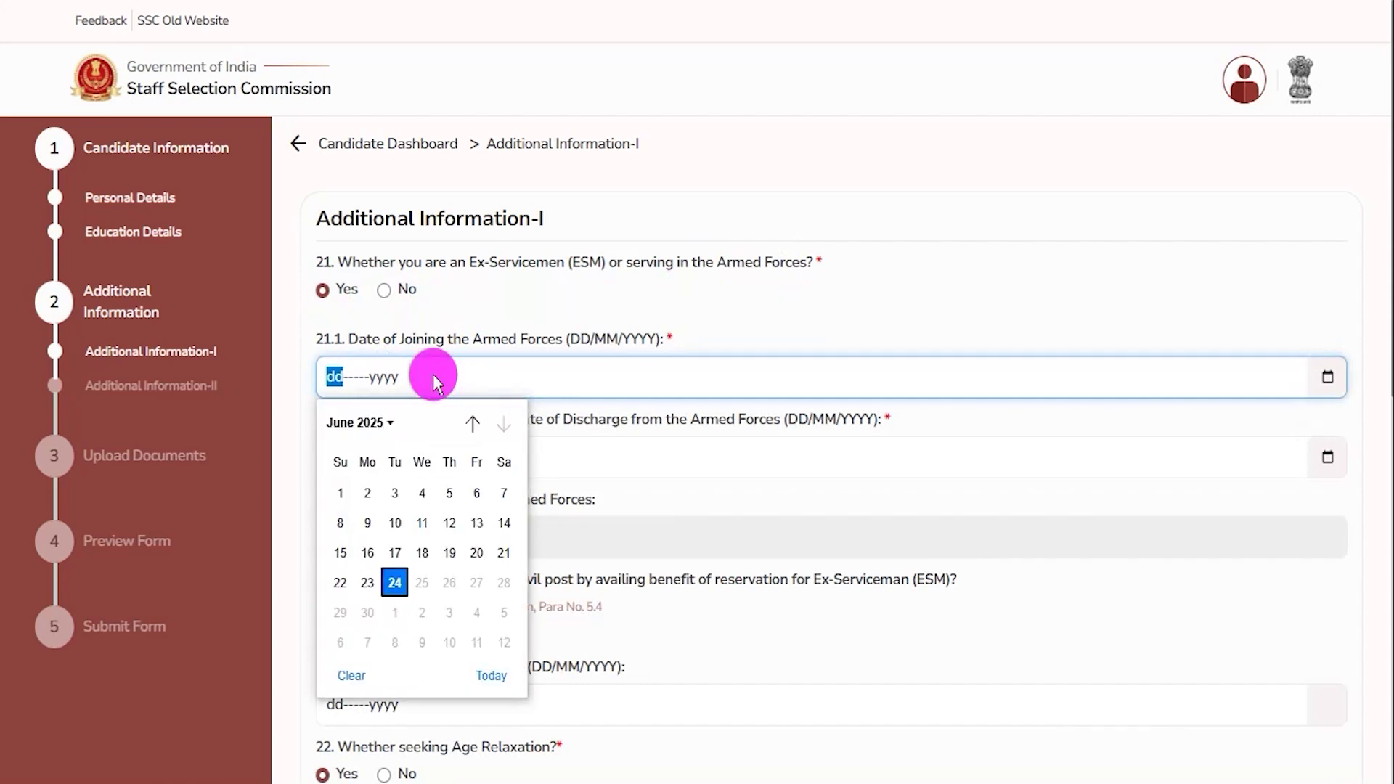
click(636, 425)
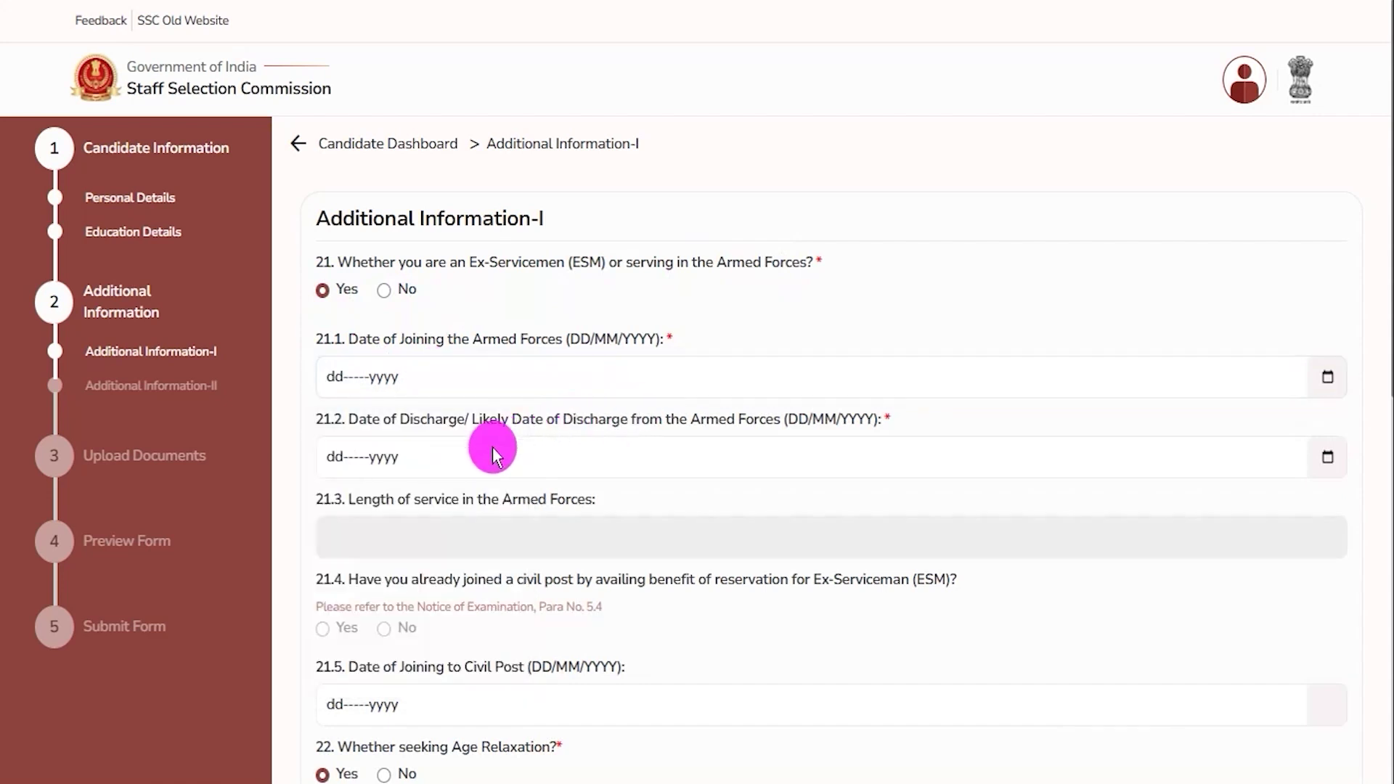
click(493, 448)
click(637, 416)
click(639, 427)
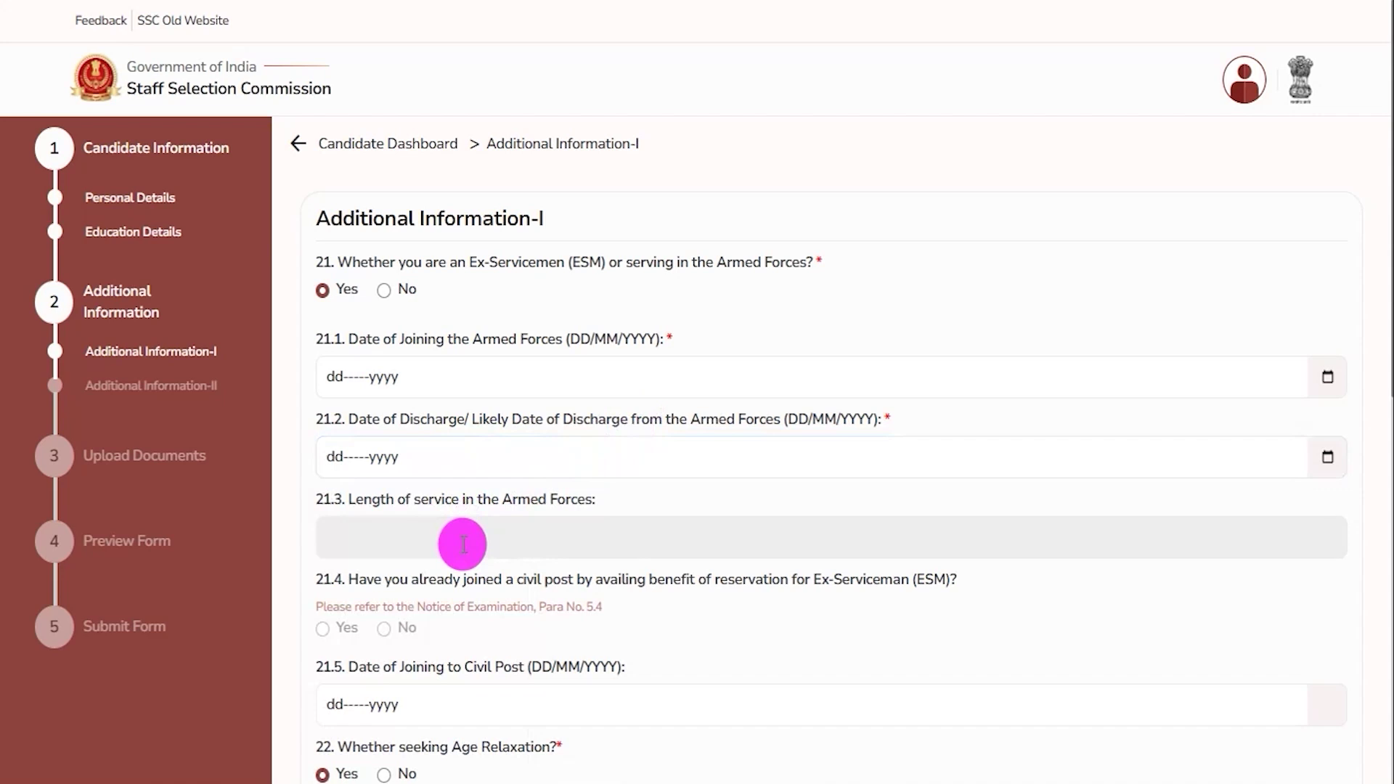
Highlight the Ex-Servicemen and Armed Forces wording in question 21 and answer the question with No.
drag(467, 262, 568, 265)
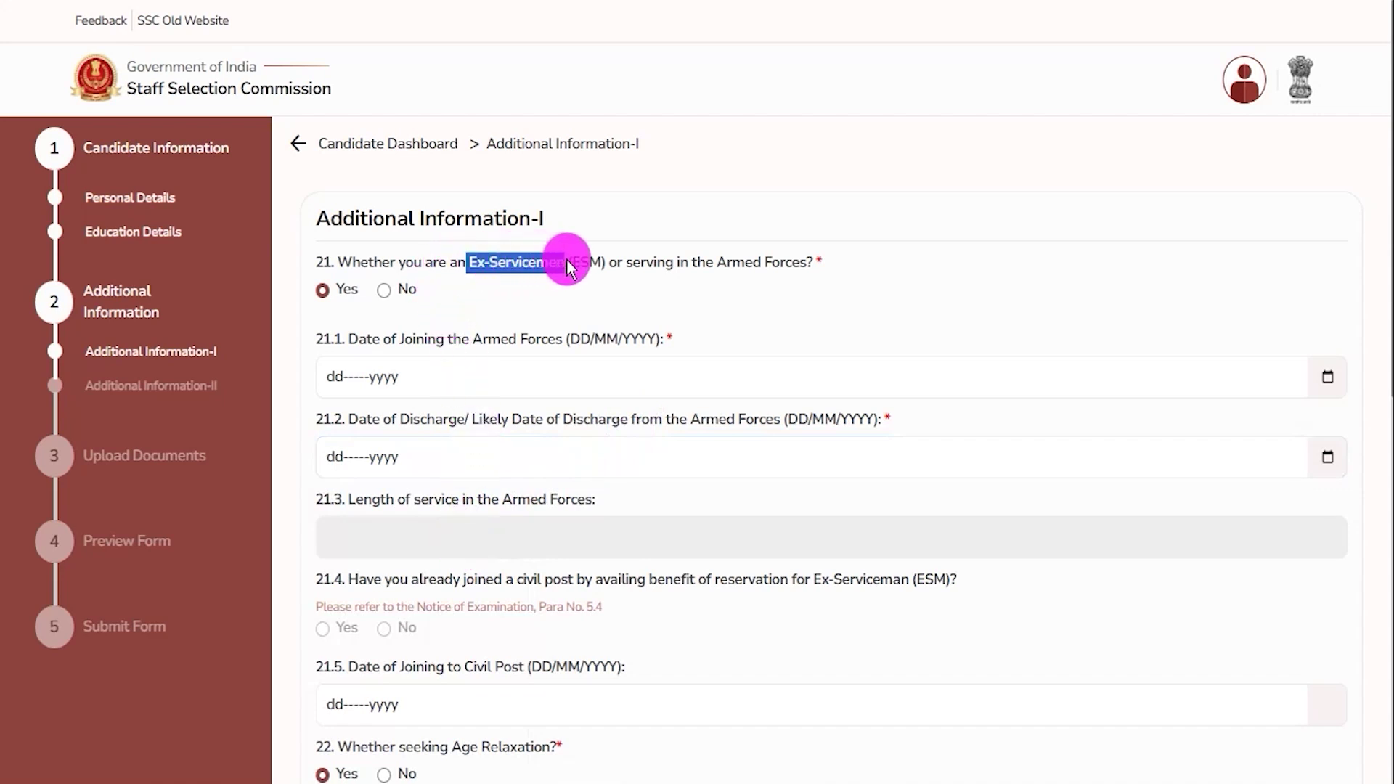
click(726, 270)
drag(726, 270, 785, 263)
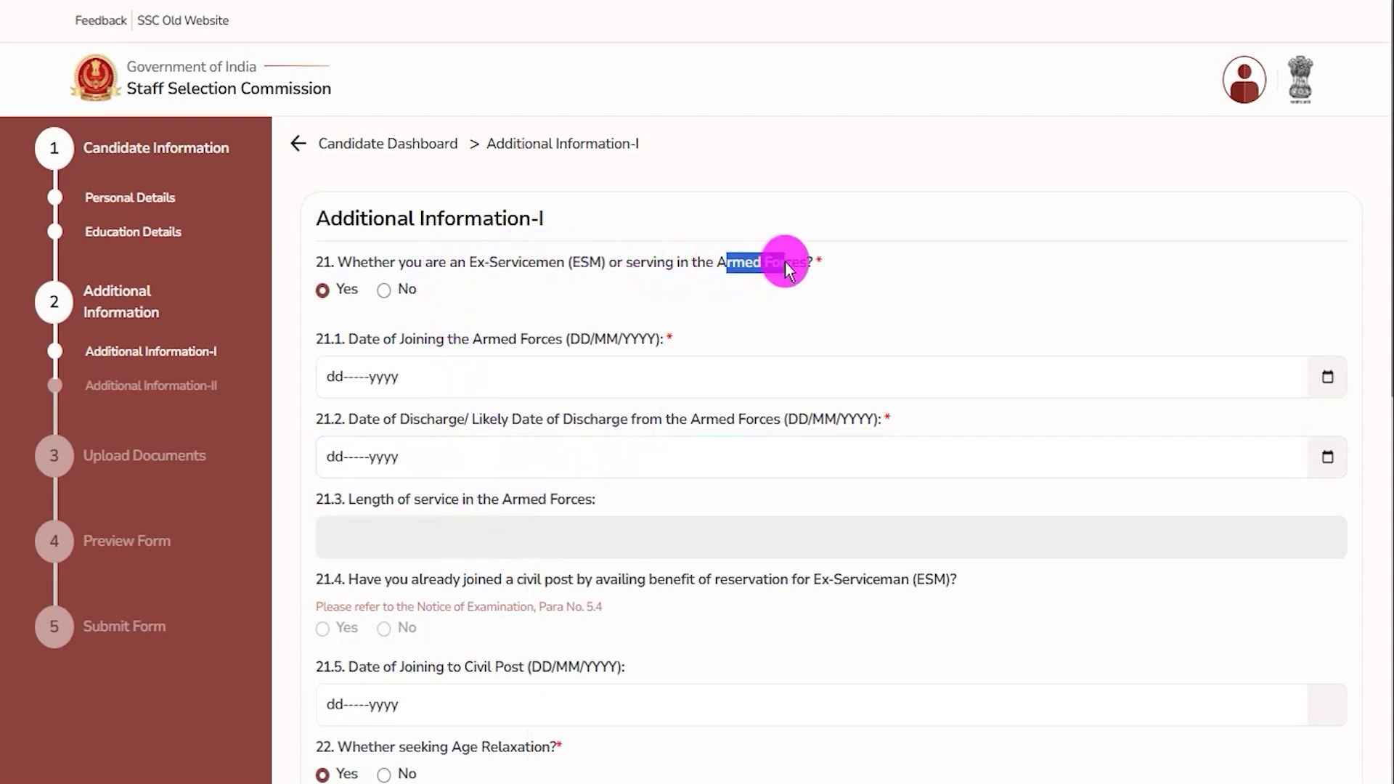
click(385, 291)
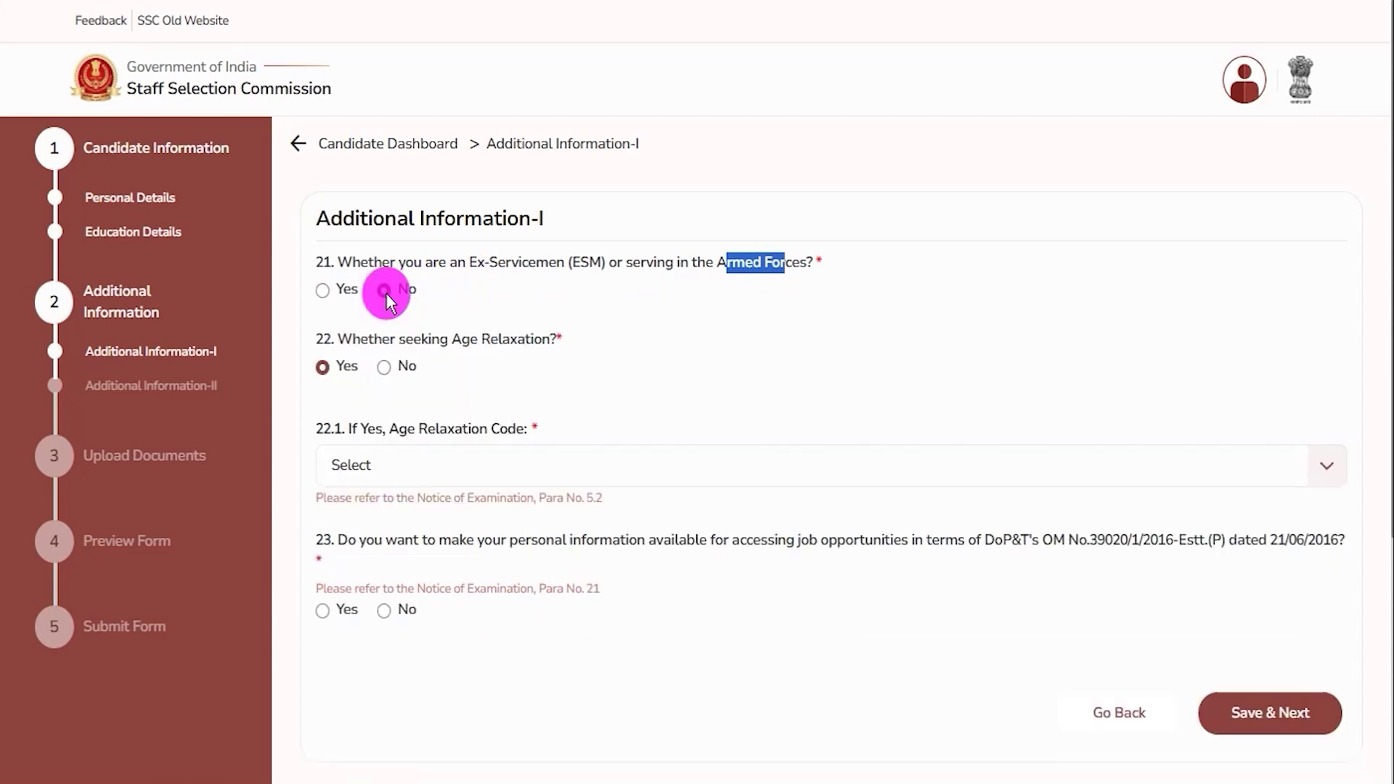
Highlight the age relaxation question, review its relaxation codes, and answer question 22 with No.
click(354, 340)
drag(444, 343, 517, 340)
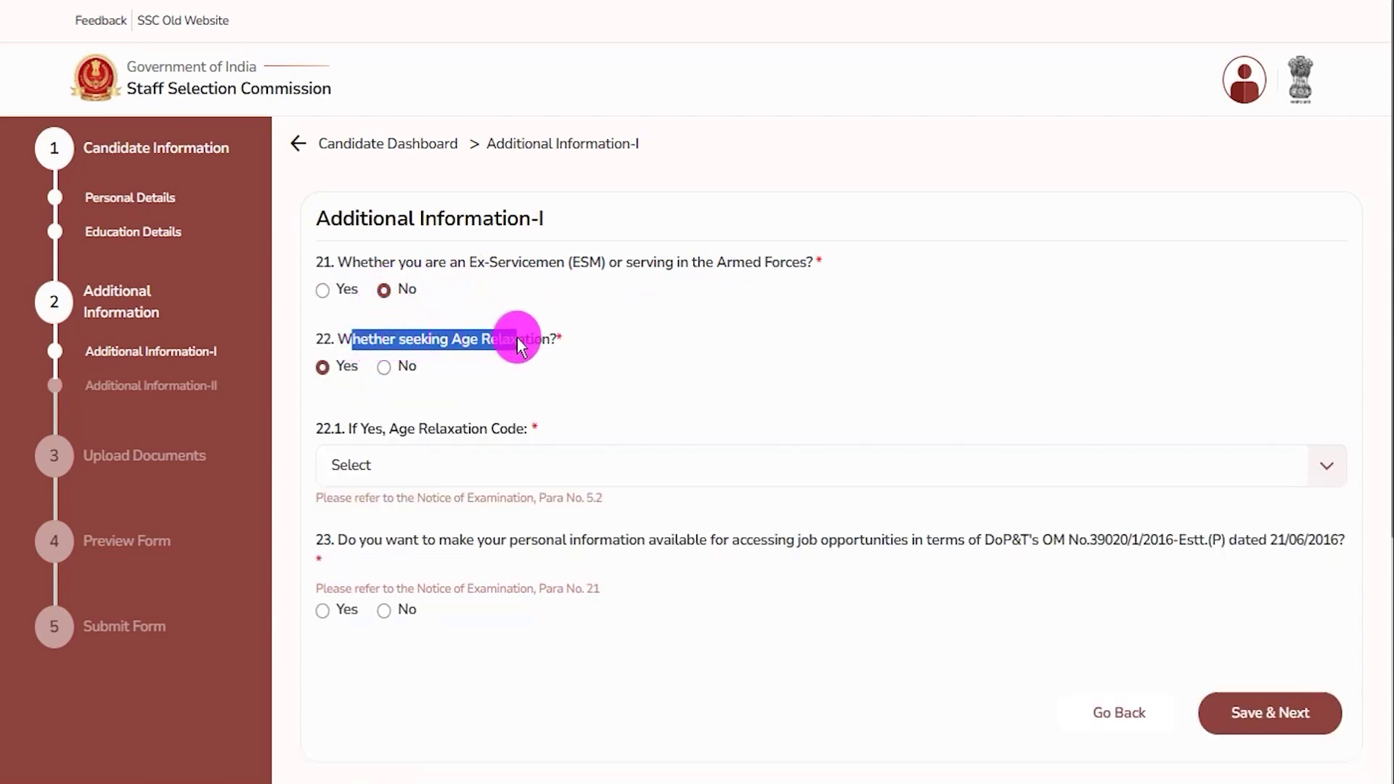
click(322, 368)
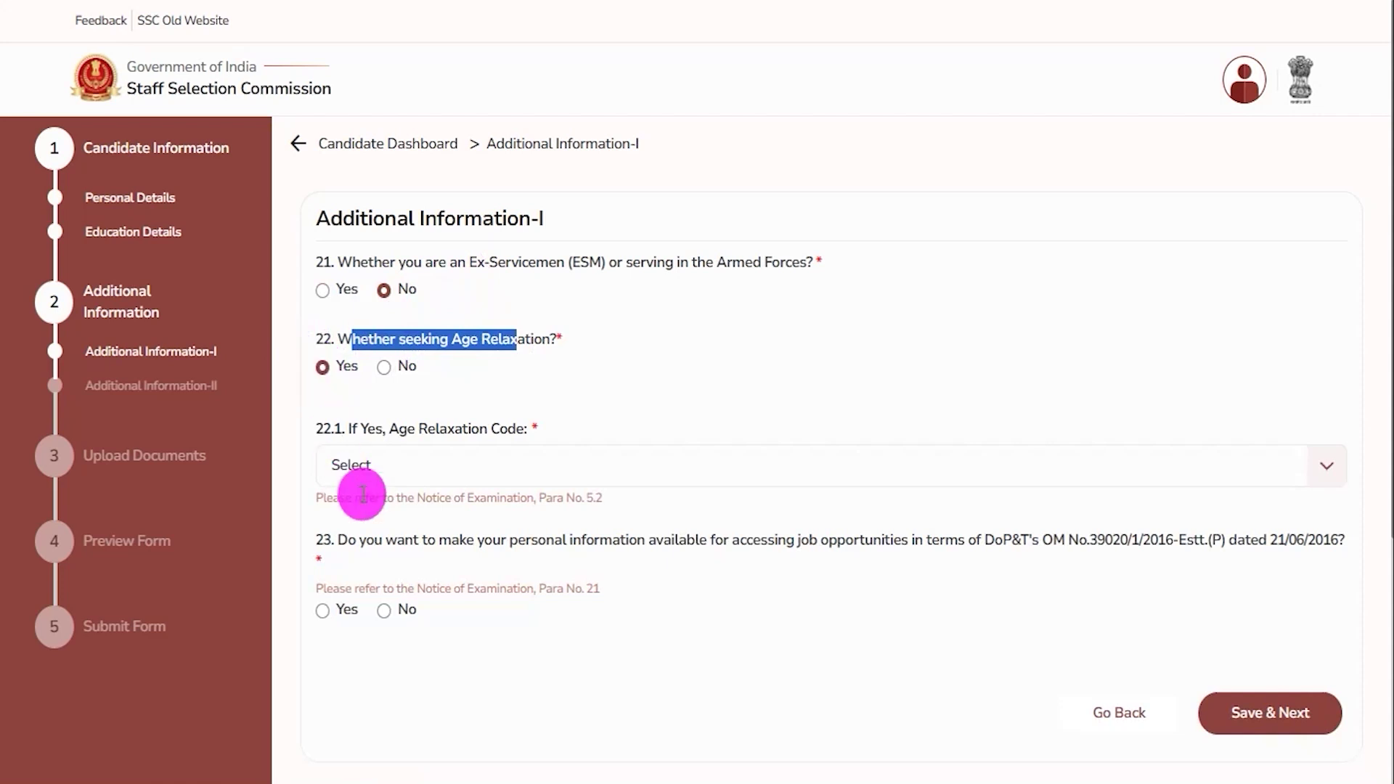
click(404, 468)
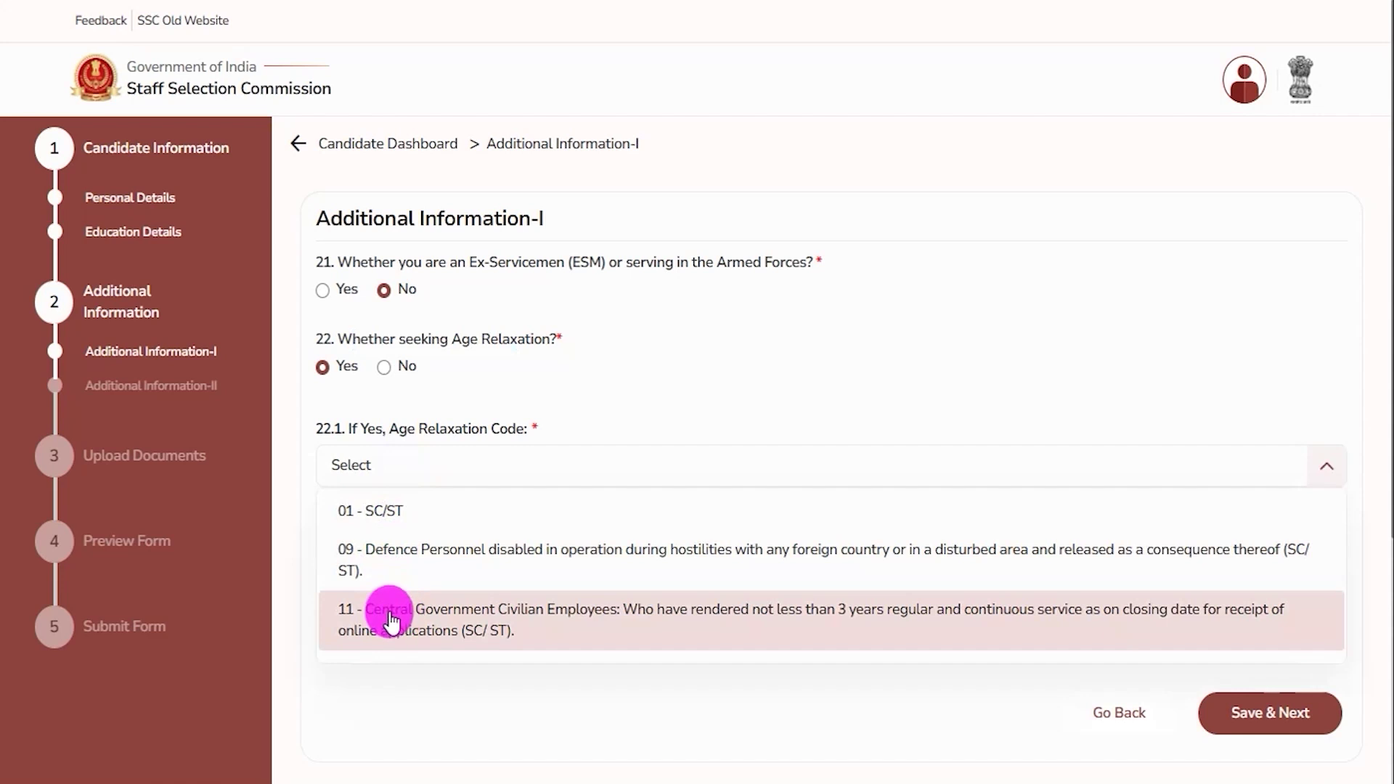
click(385, 369)
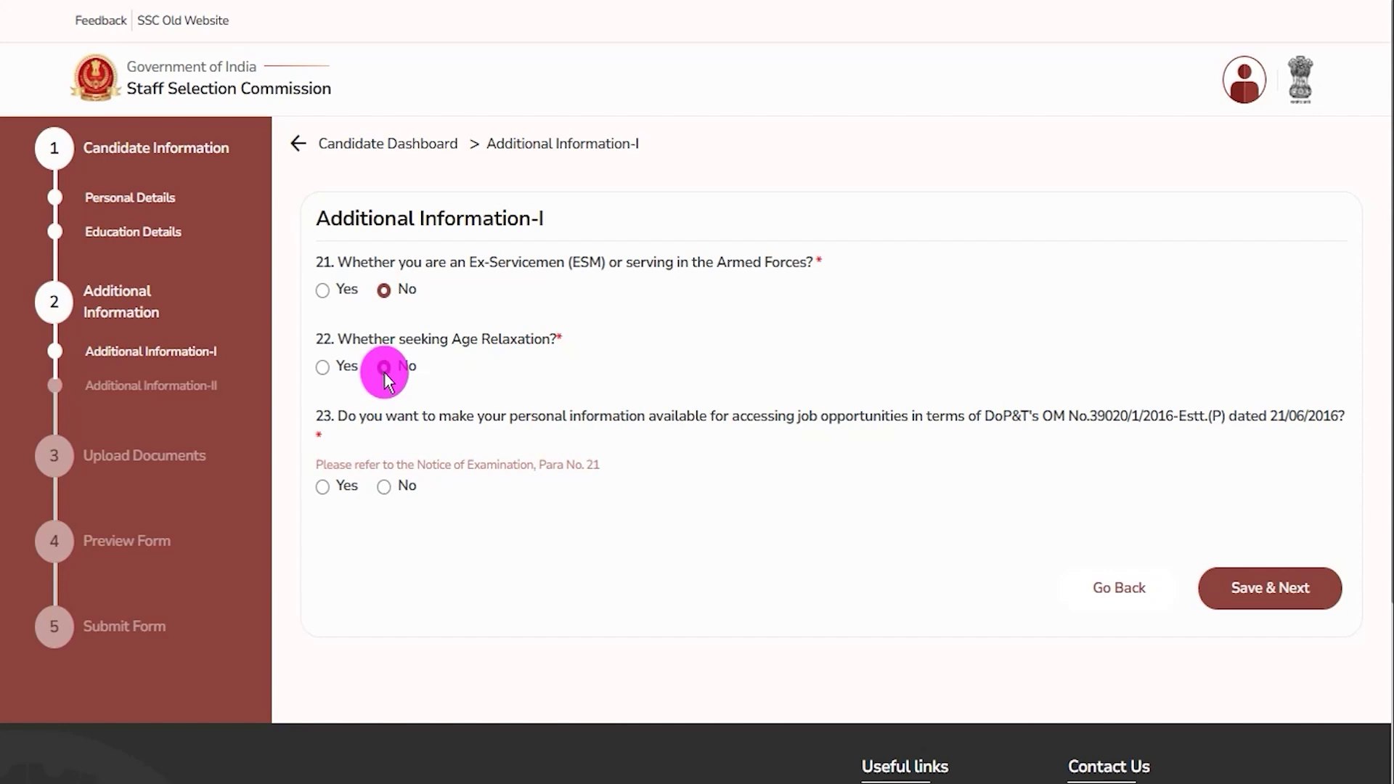
Highlight question 23 on sharing personal information for job opportunities, answer it with No, and save Additional Information-I.
drag(451, 415, 1110, 421)
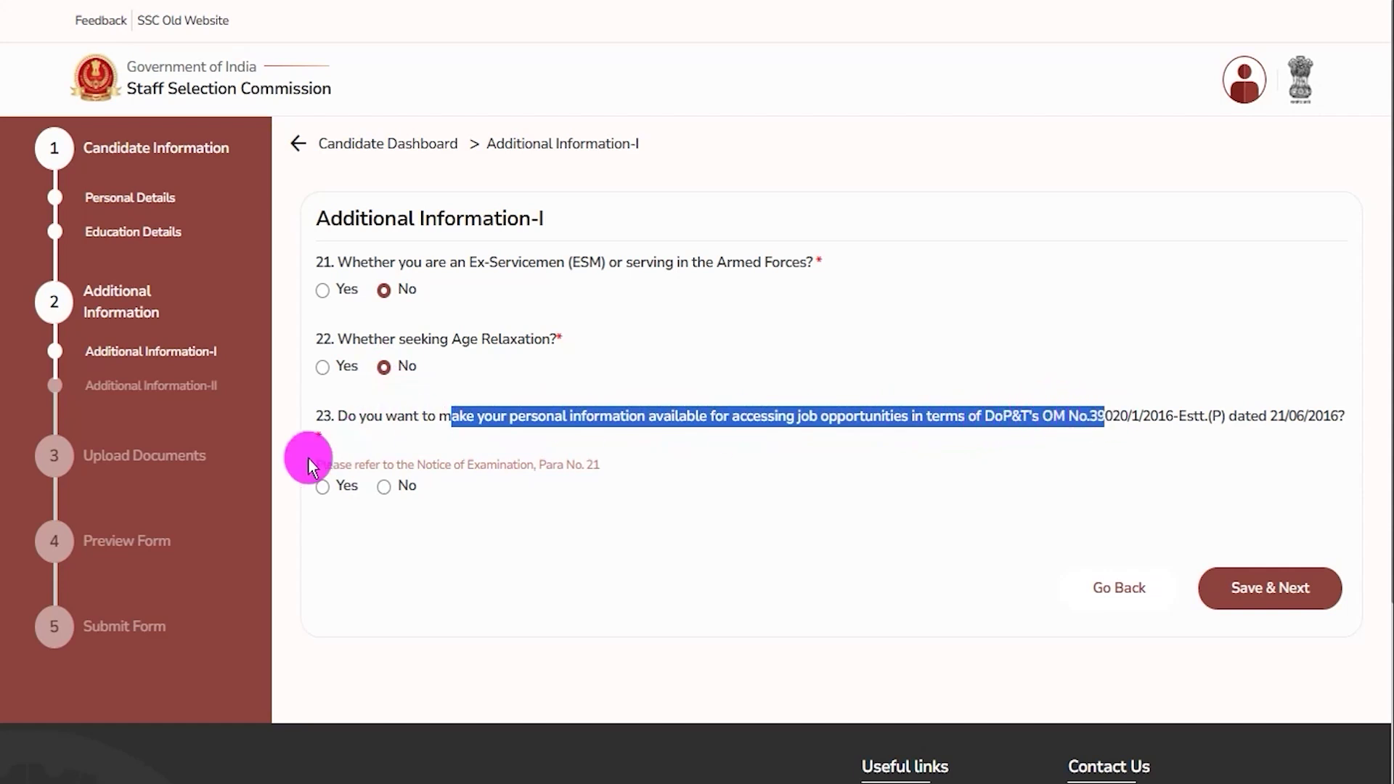
click(320, 485)
click(381, 492)
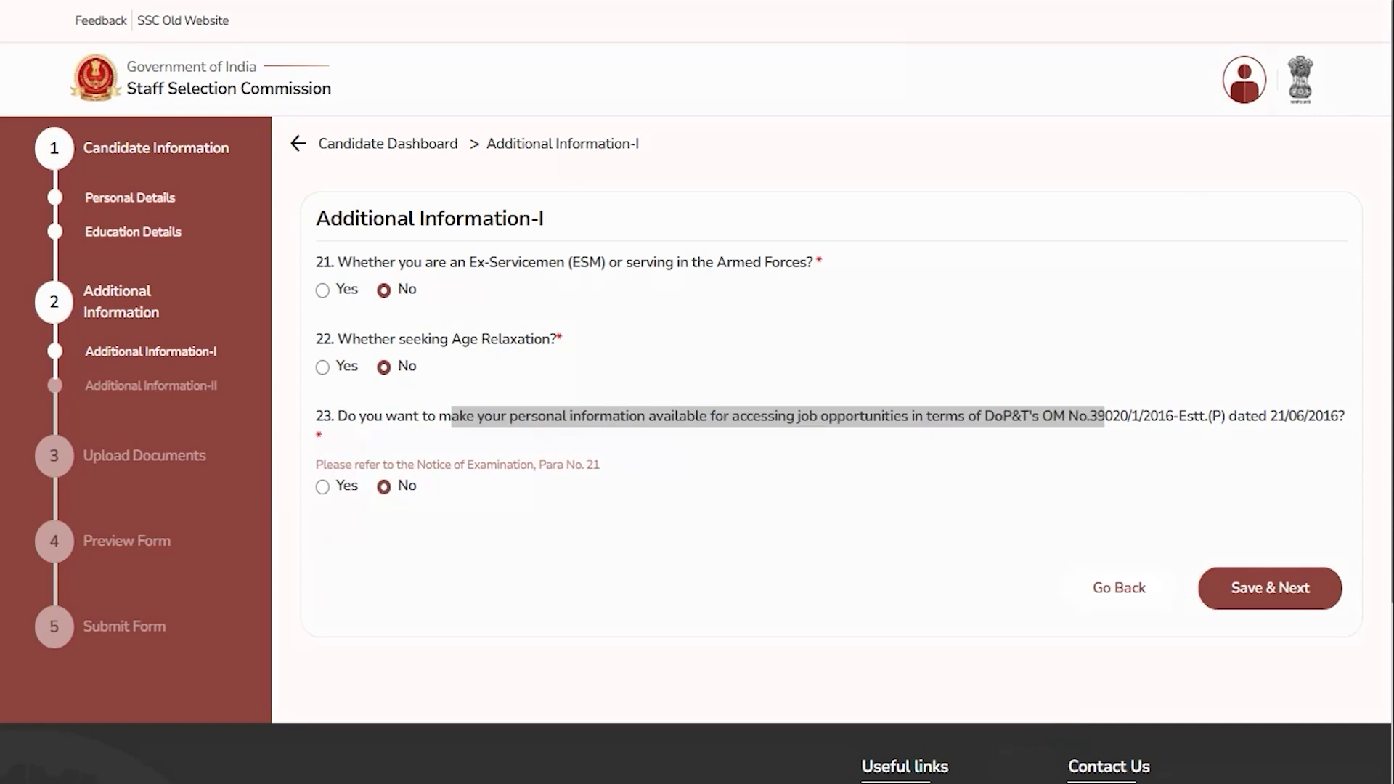
drag(1307, 428, 1306, 517)
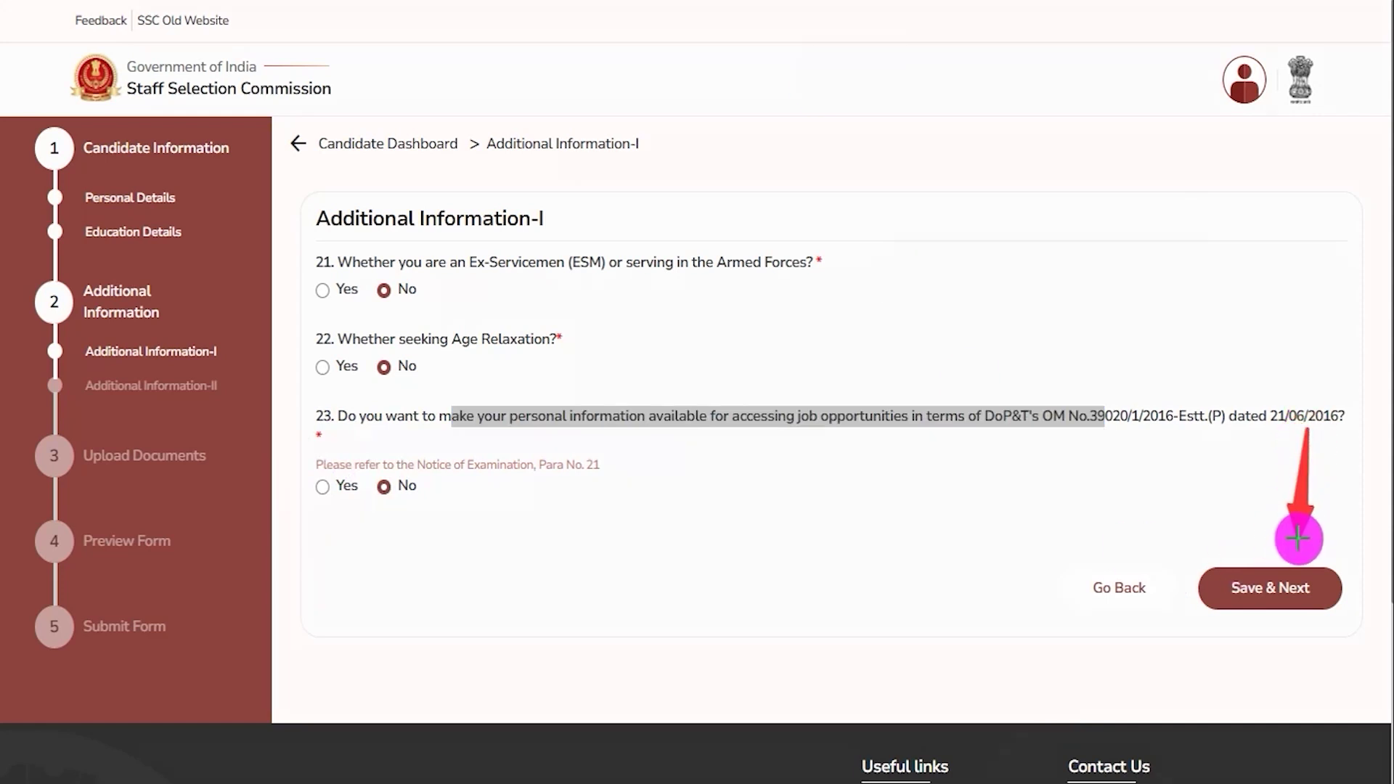
click(1281, 586)
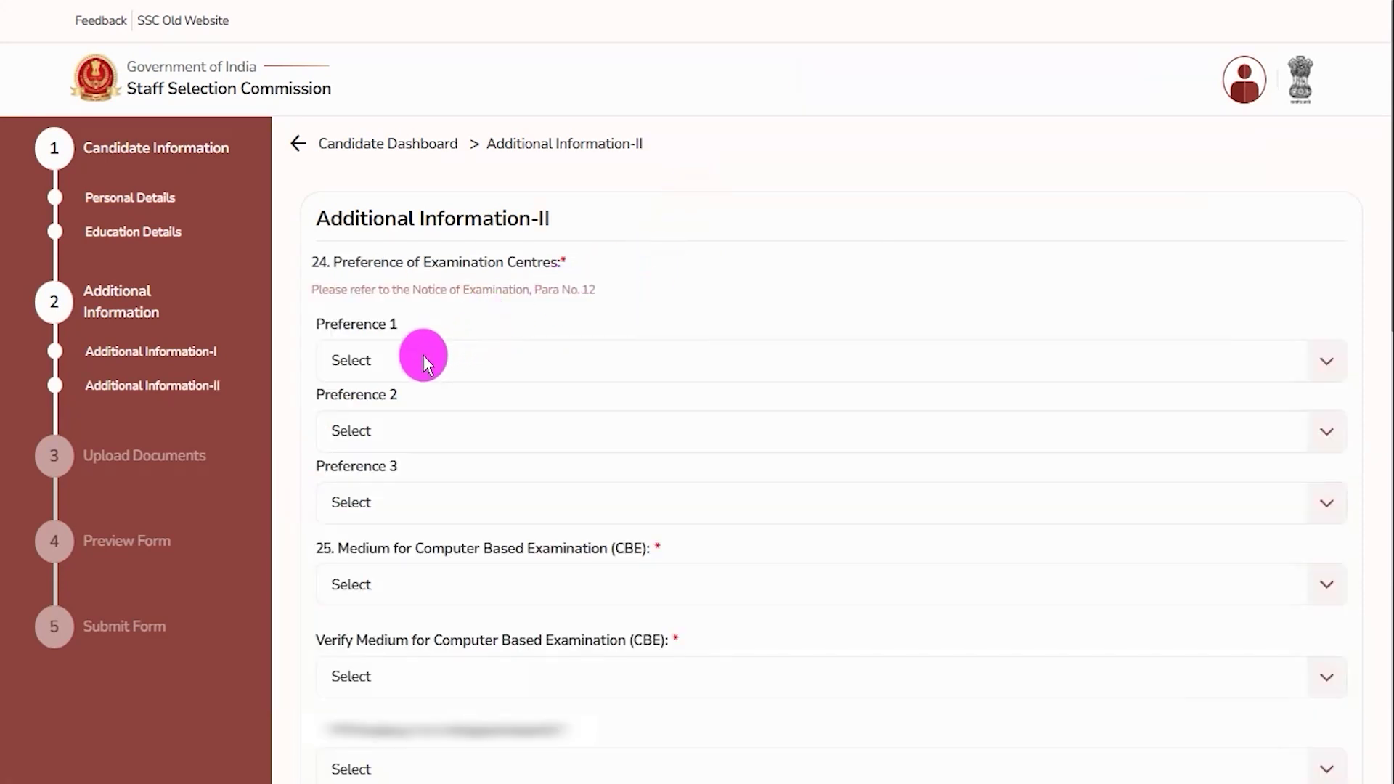
Set the examination centre preferences to CR-Bareilly (3005), CR-Gorakhpur (3007) and CR-Kanpur (3009), in that order.
drag(381, 262, 494, 263)
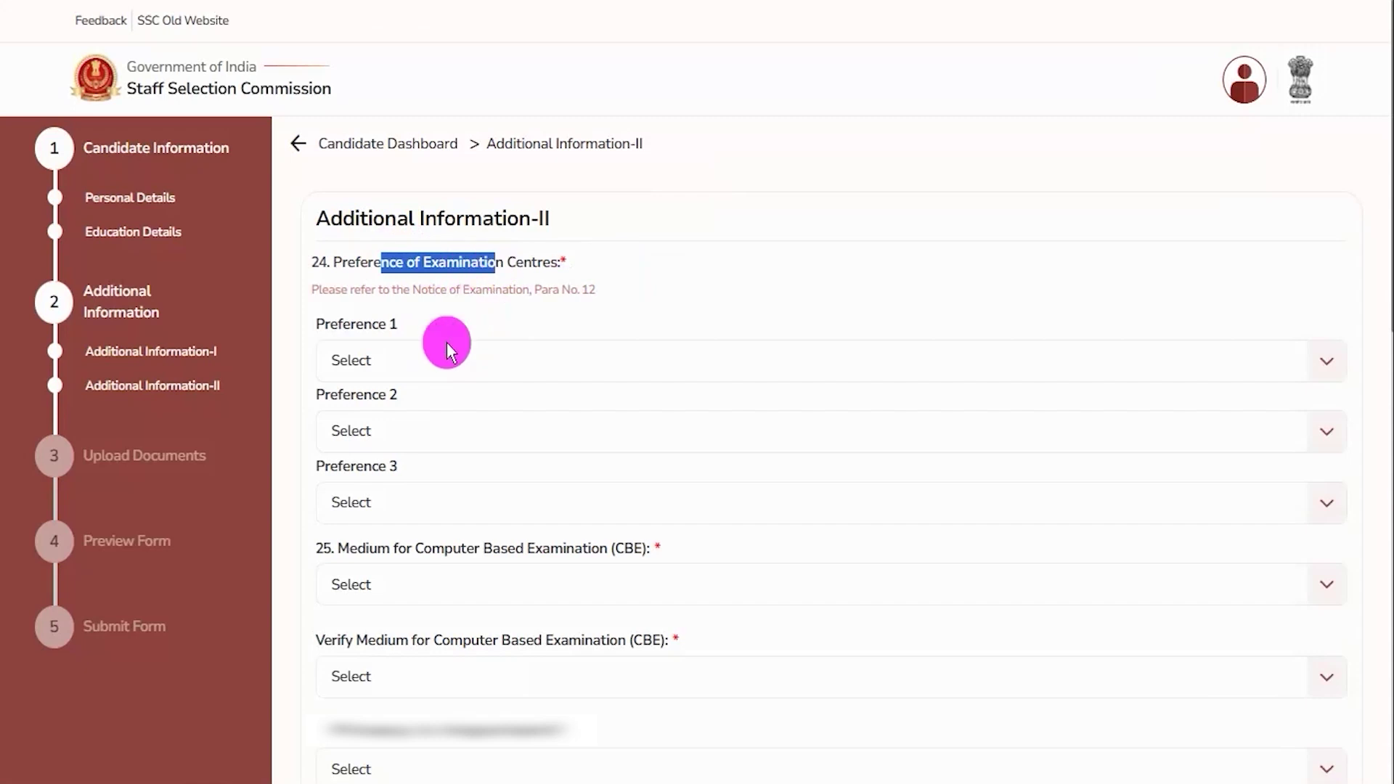
click(425, 362)
click(405, 442)
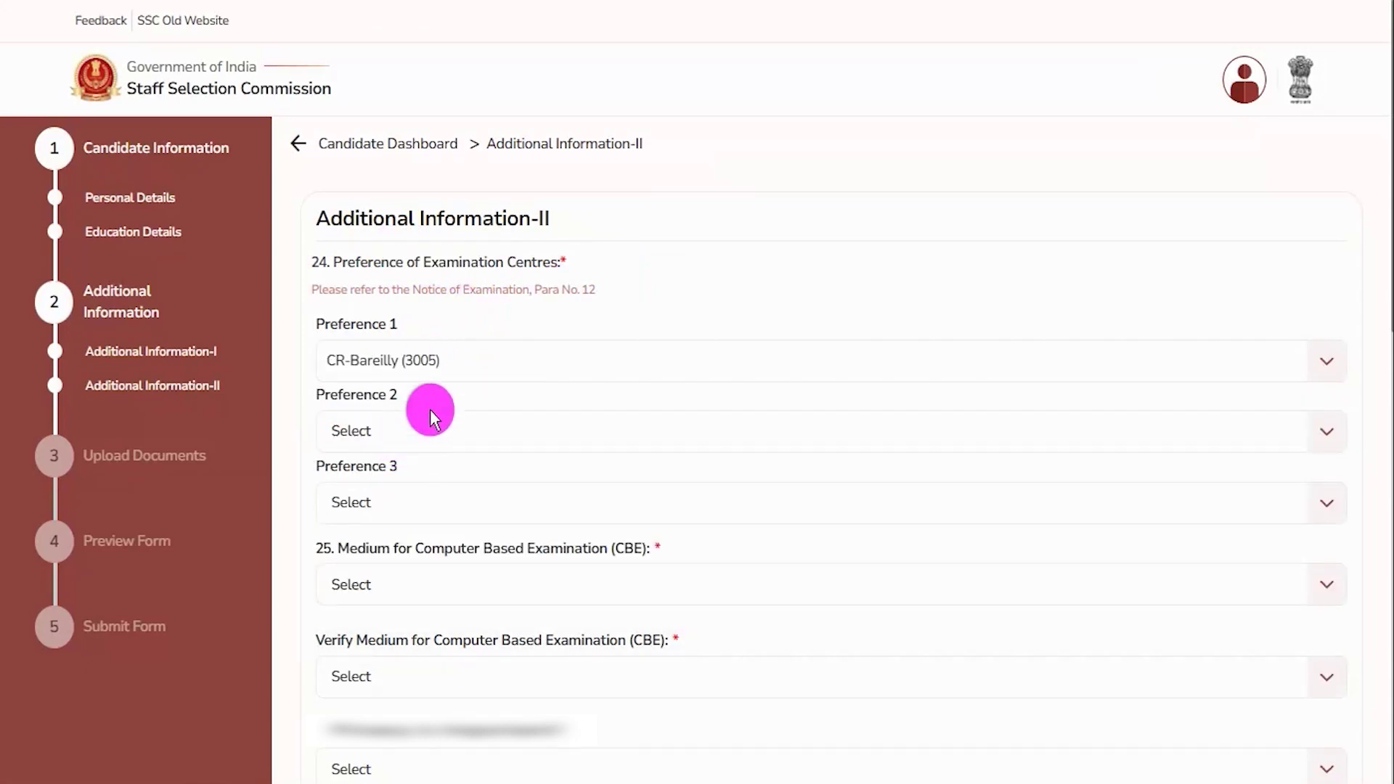
click(403, 431)
click(385, 587)
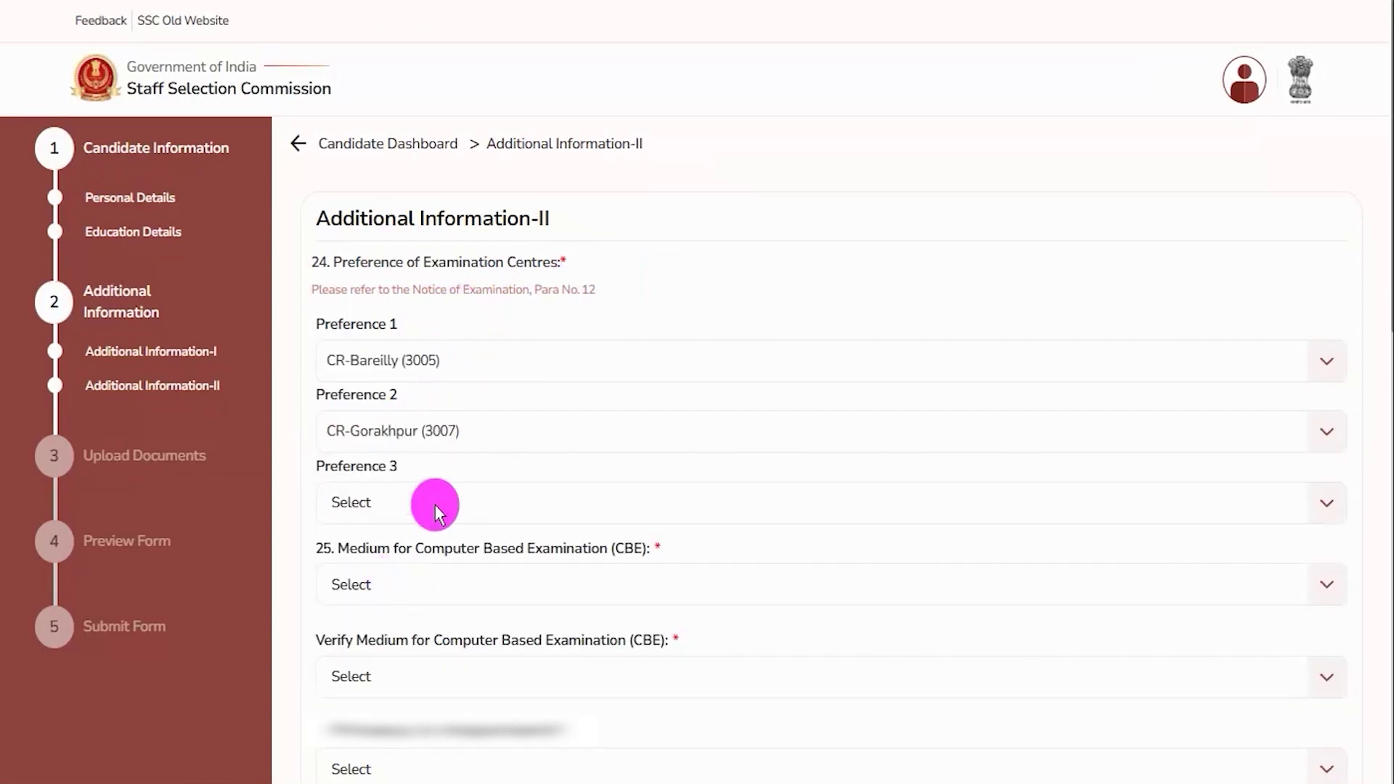
click(404, 506)
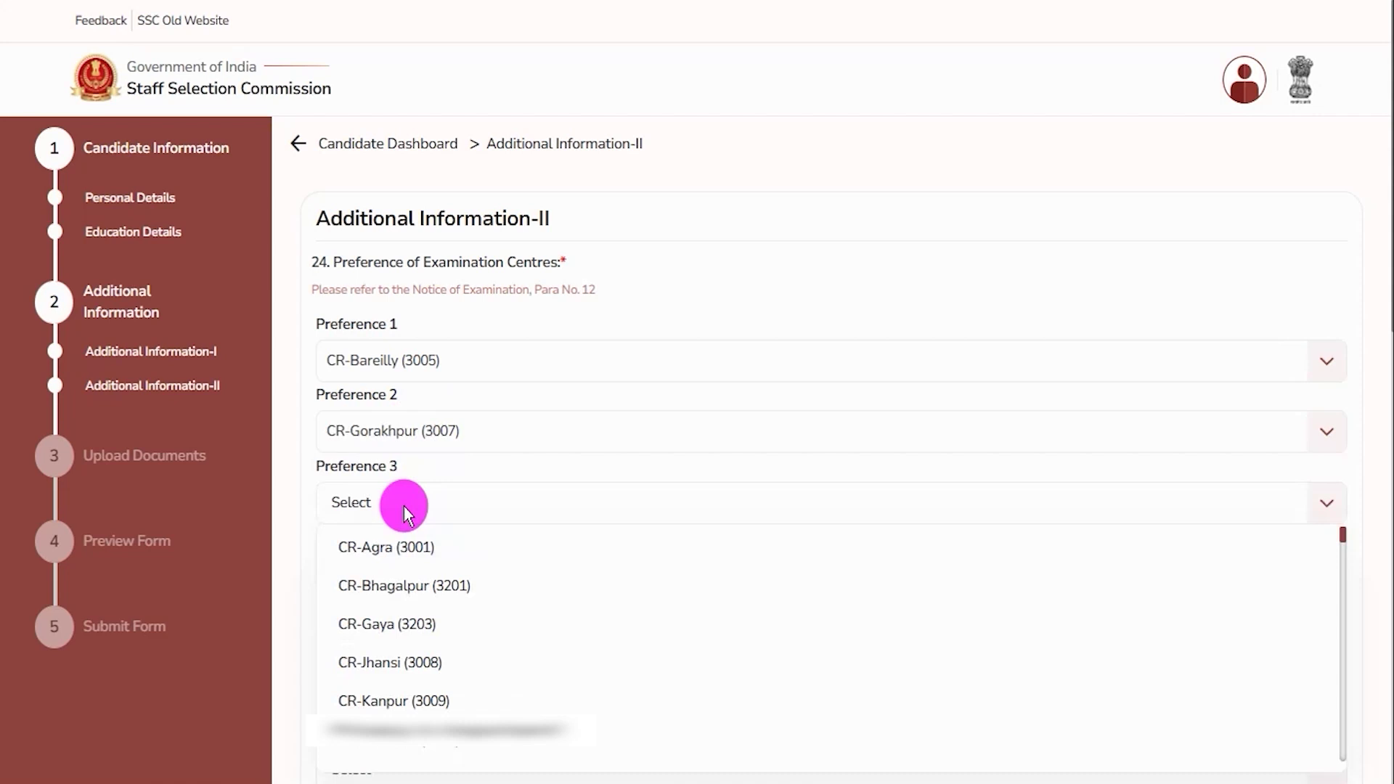
click(418, 701)
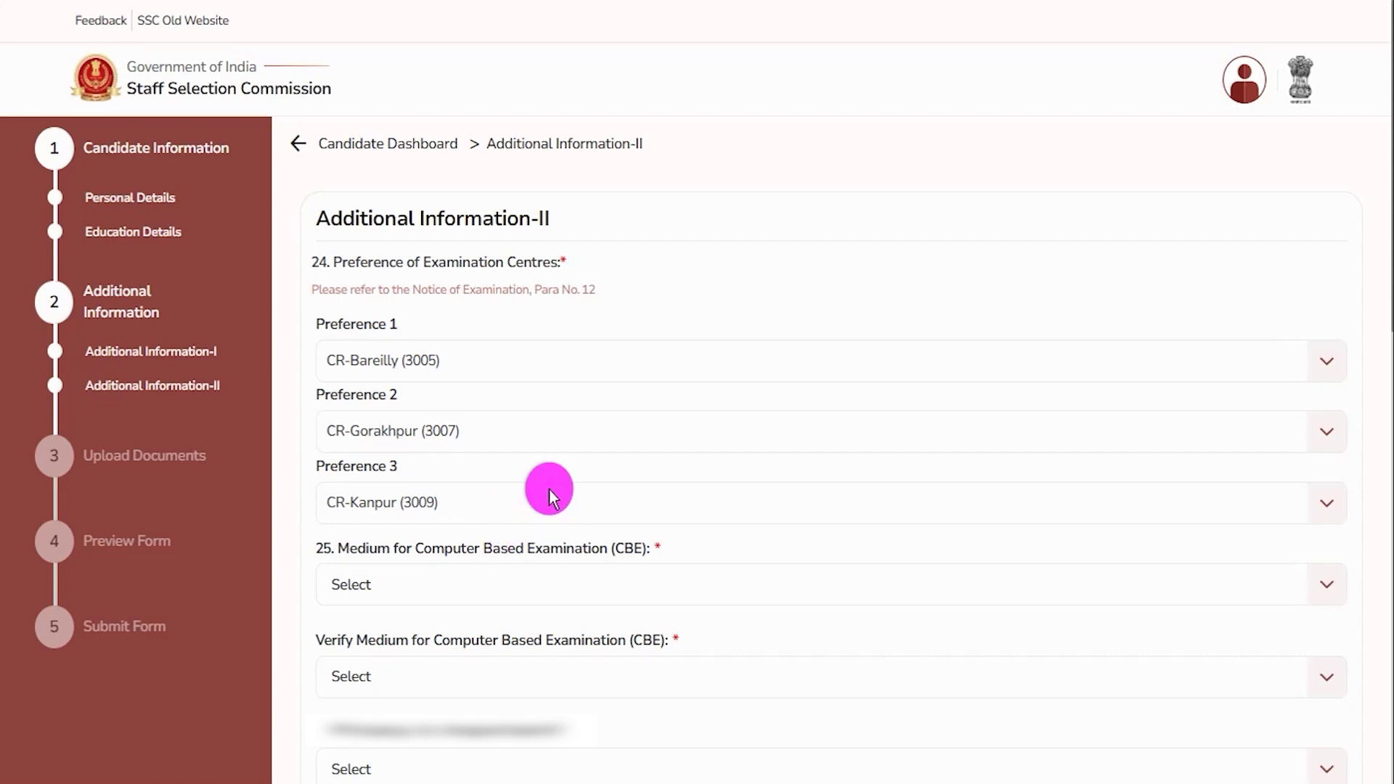
Set both the Computer Based Examination medium in question 25 and its verification to 01 - Hindi.
drag(370, 549, 533, 564)
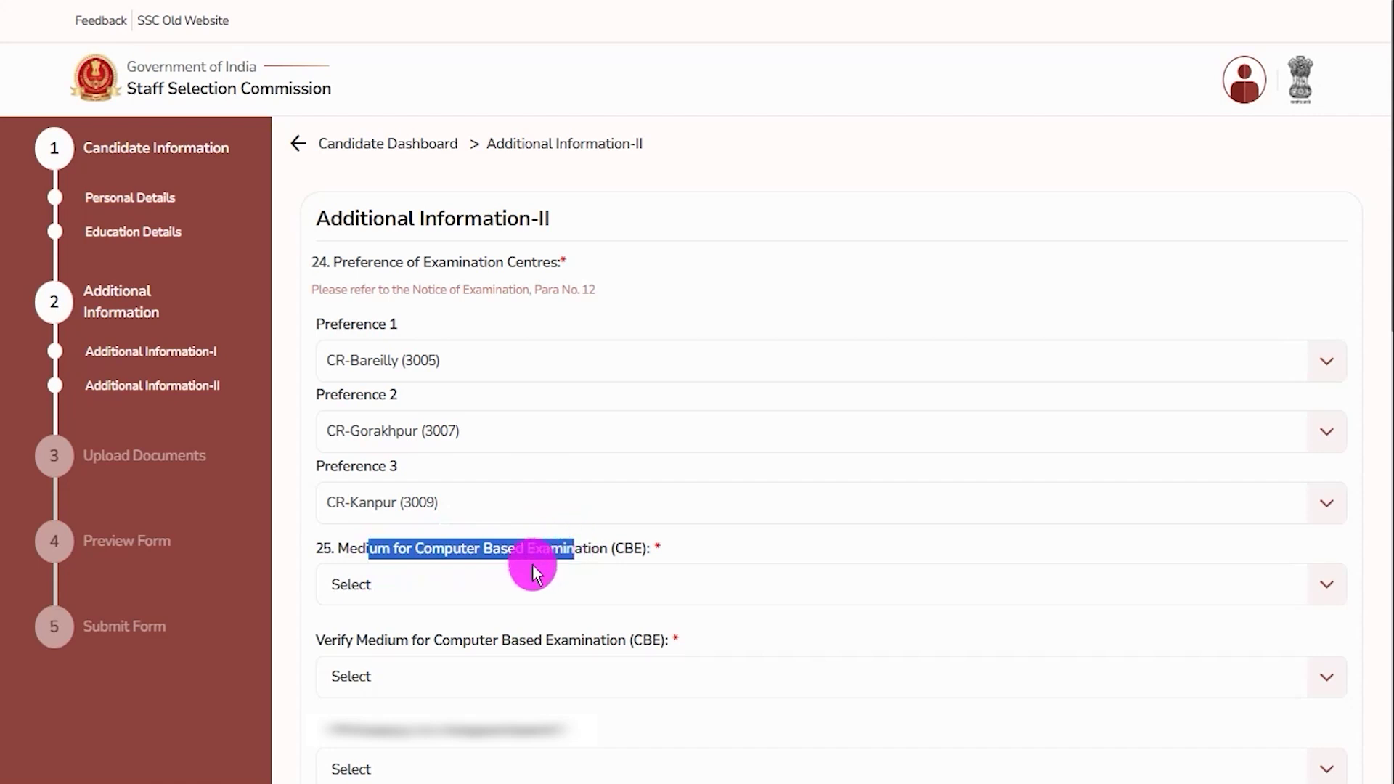
click(478, 586)
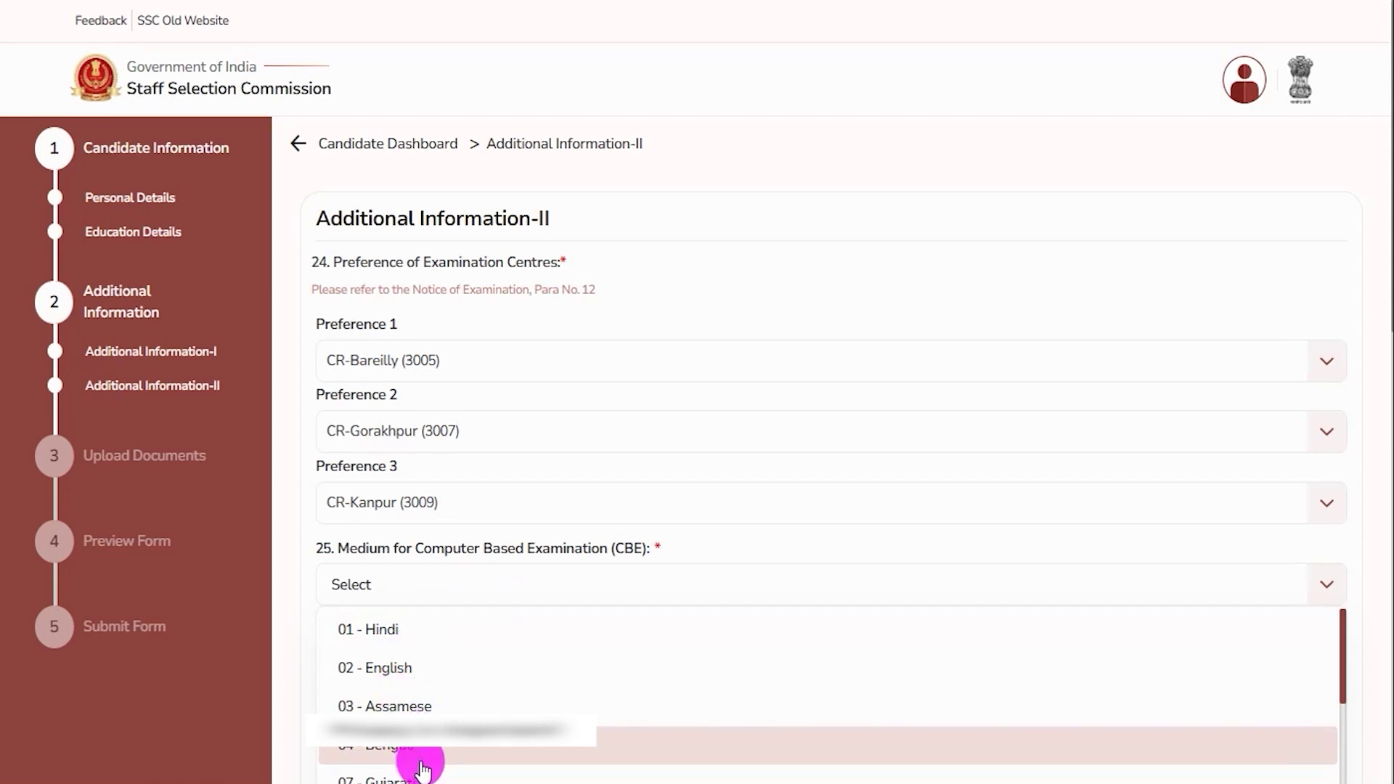
click(401, 631)
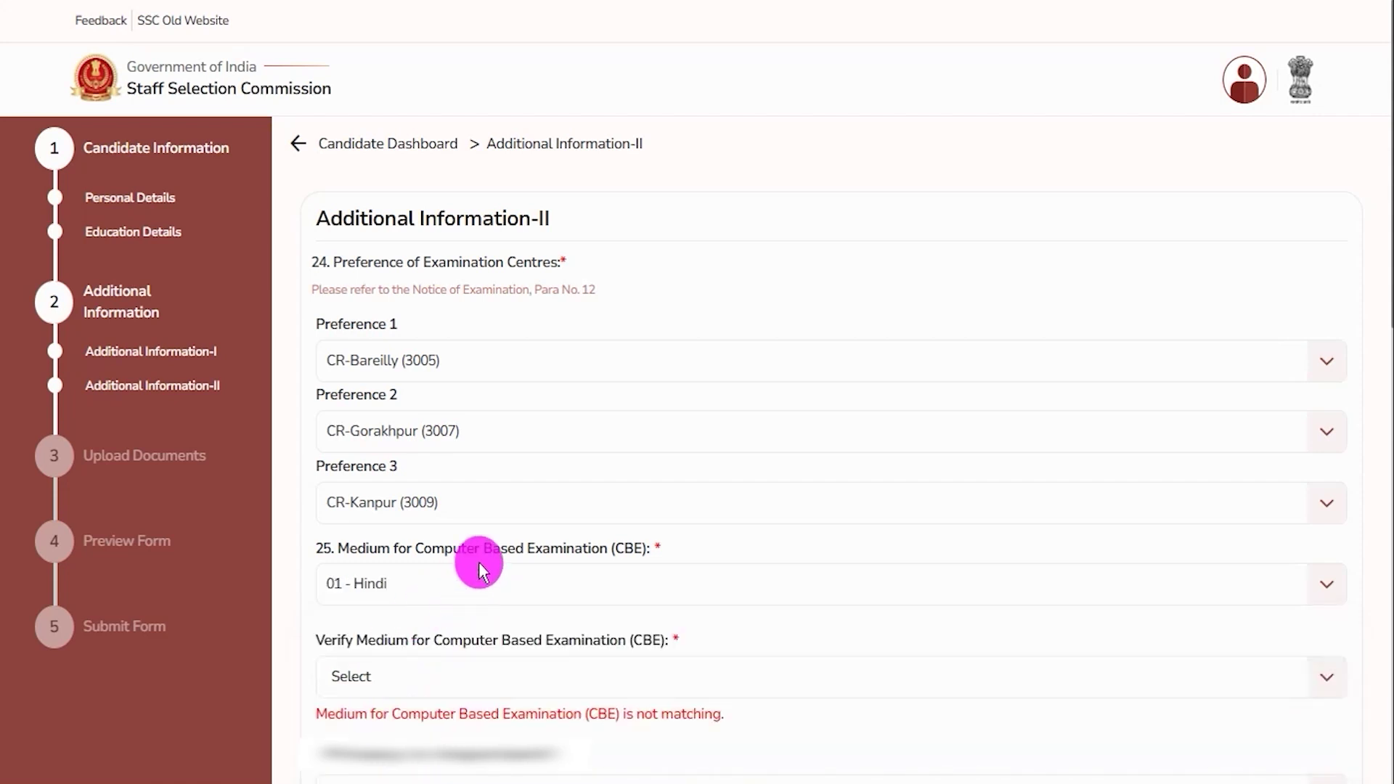
scroll(482, 472, down, 3)
click(492, 463)
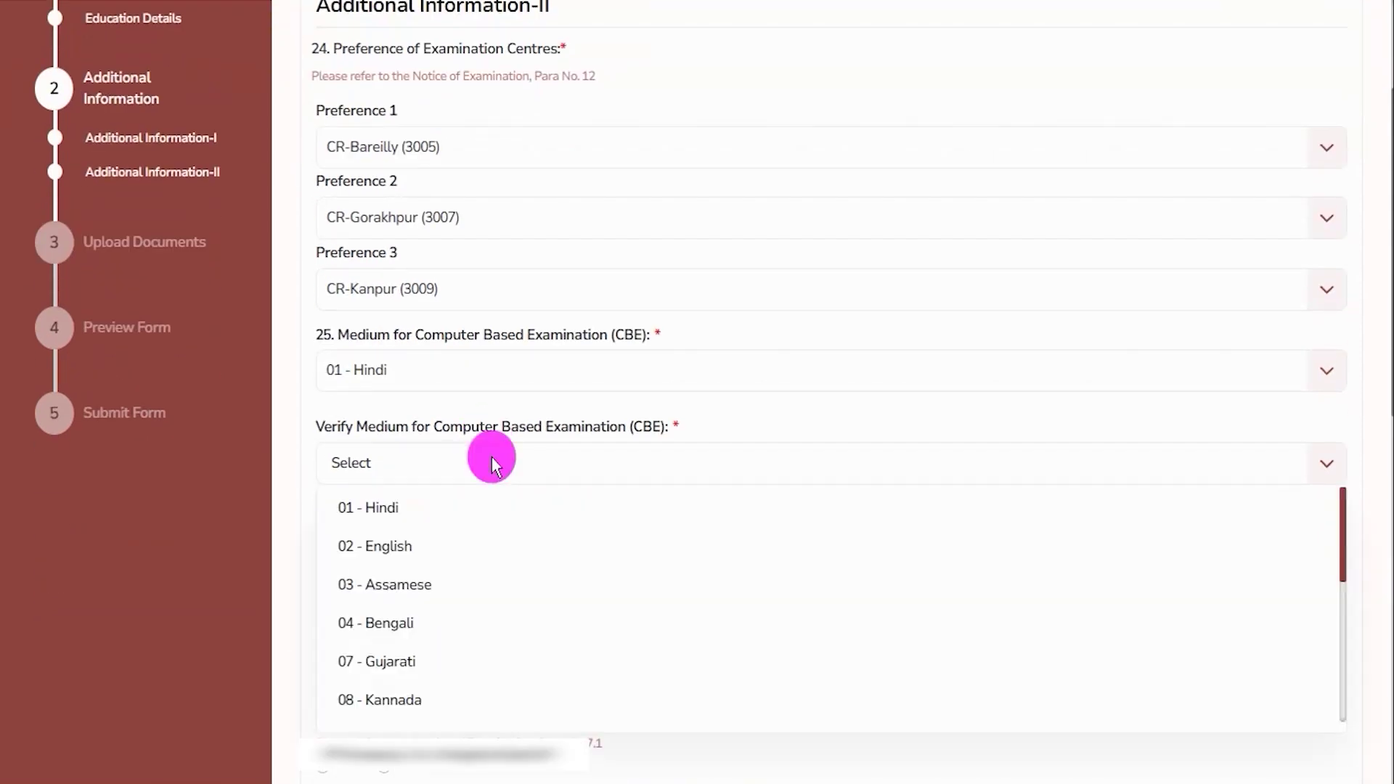
click(389, 508)
Highlight the benchmark disability wording in questions 27.1 and 27.2, covering blindness and Both Arms Affected or Cerebral Palsy.
scroll(476, 472, down, 5)
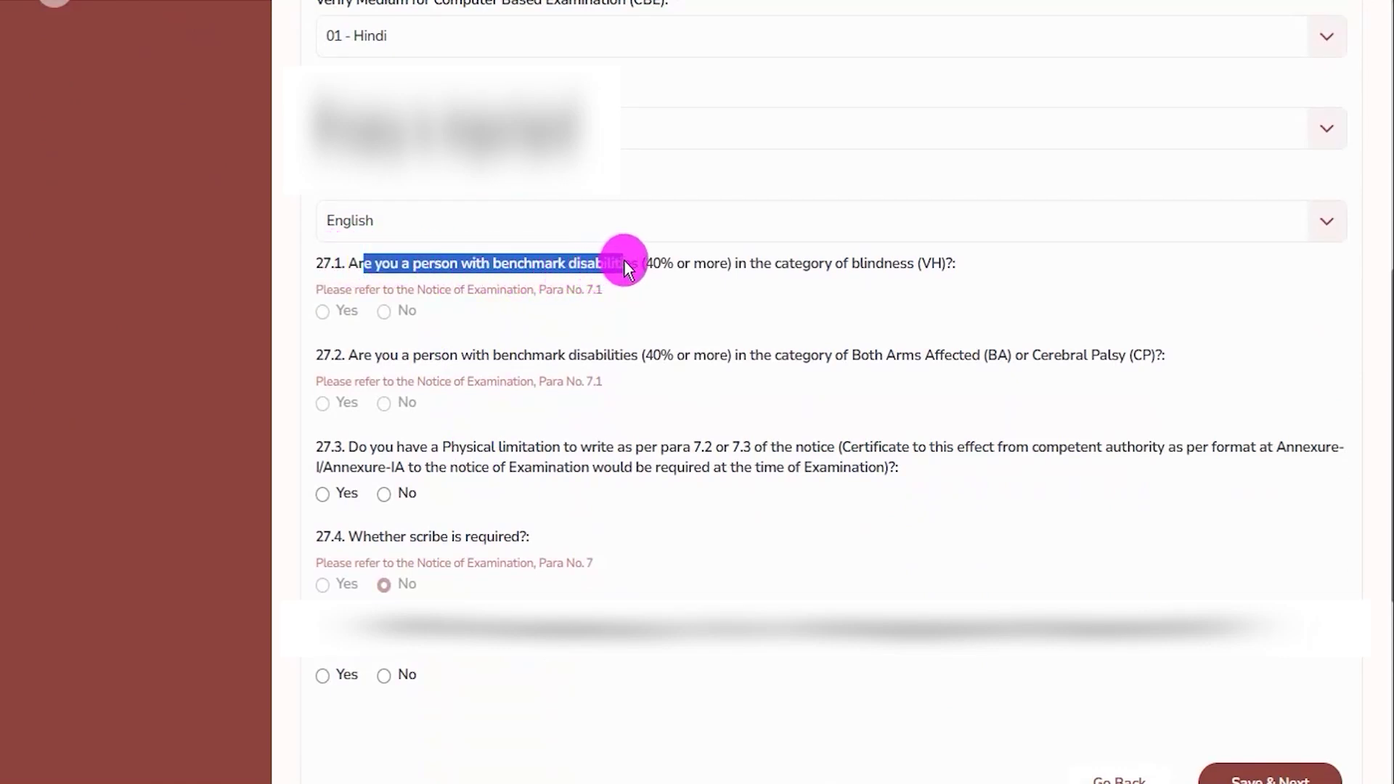
click(744, 265)
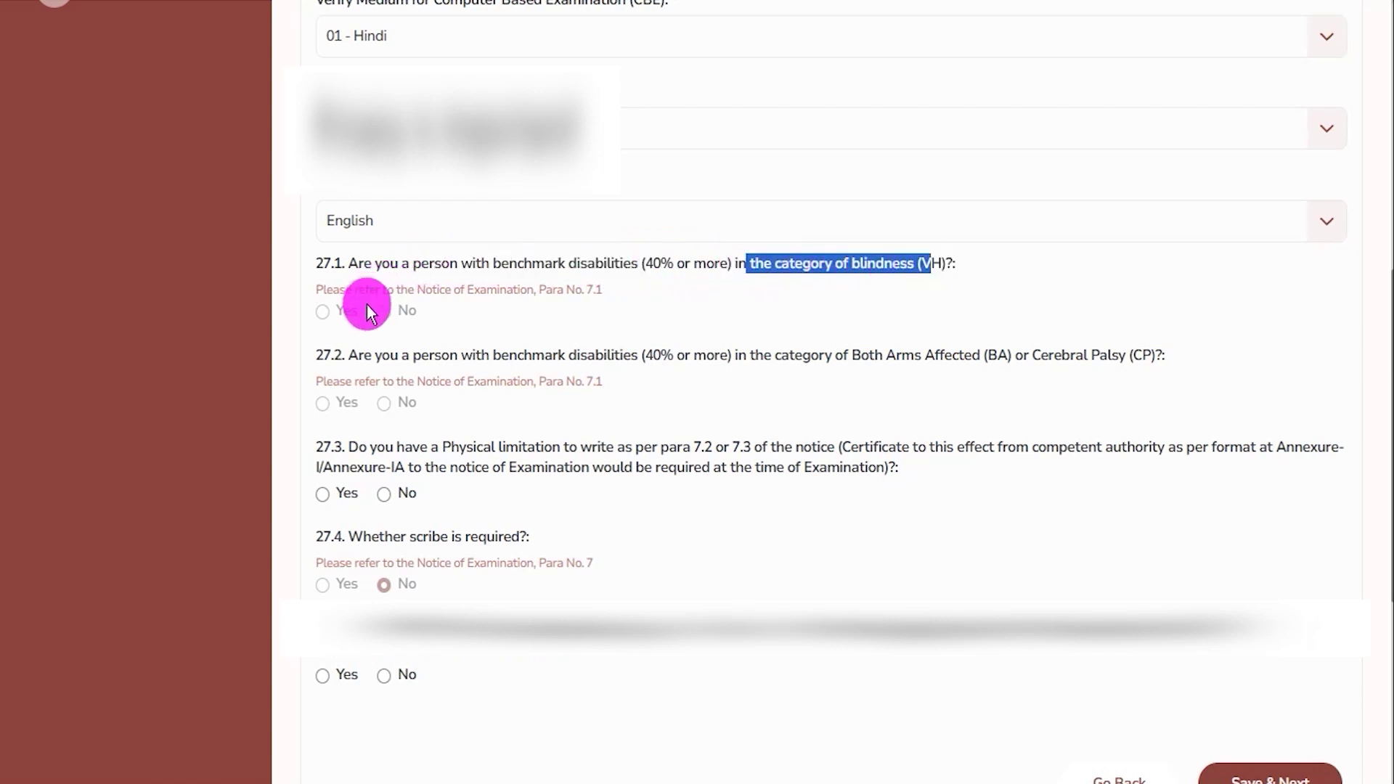
click(383, 314)
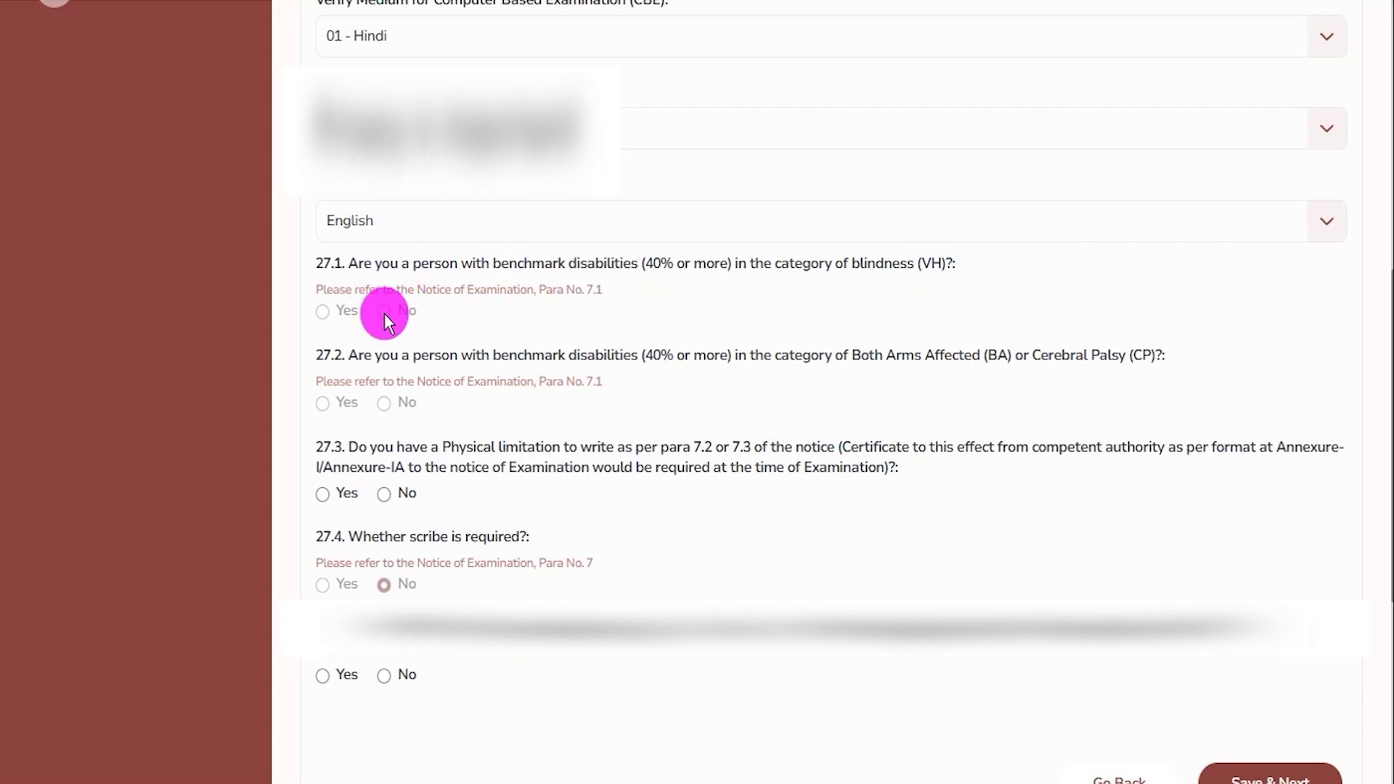
drag(364, 356, 394, 360)
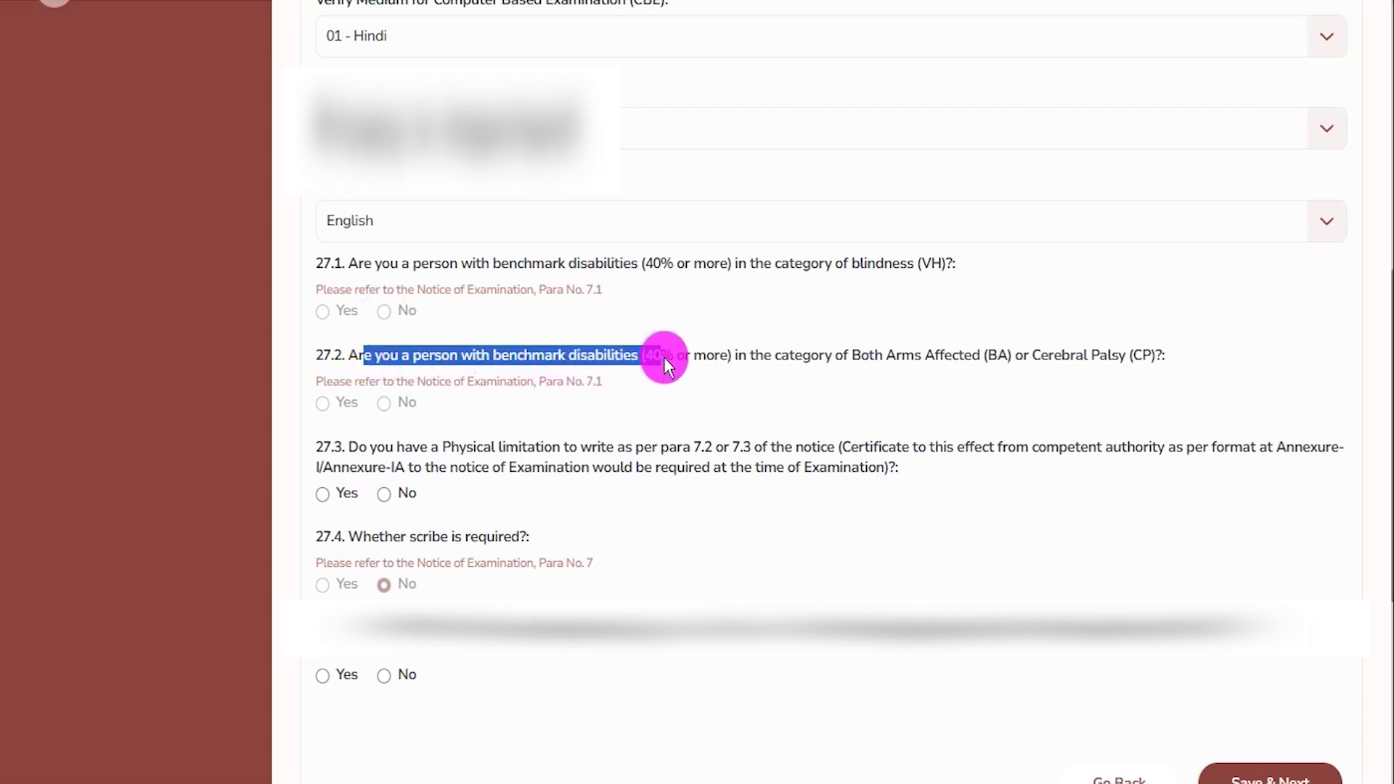
drag(738, 361, 976, 357)
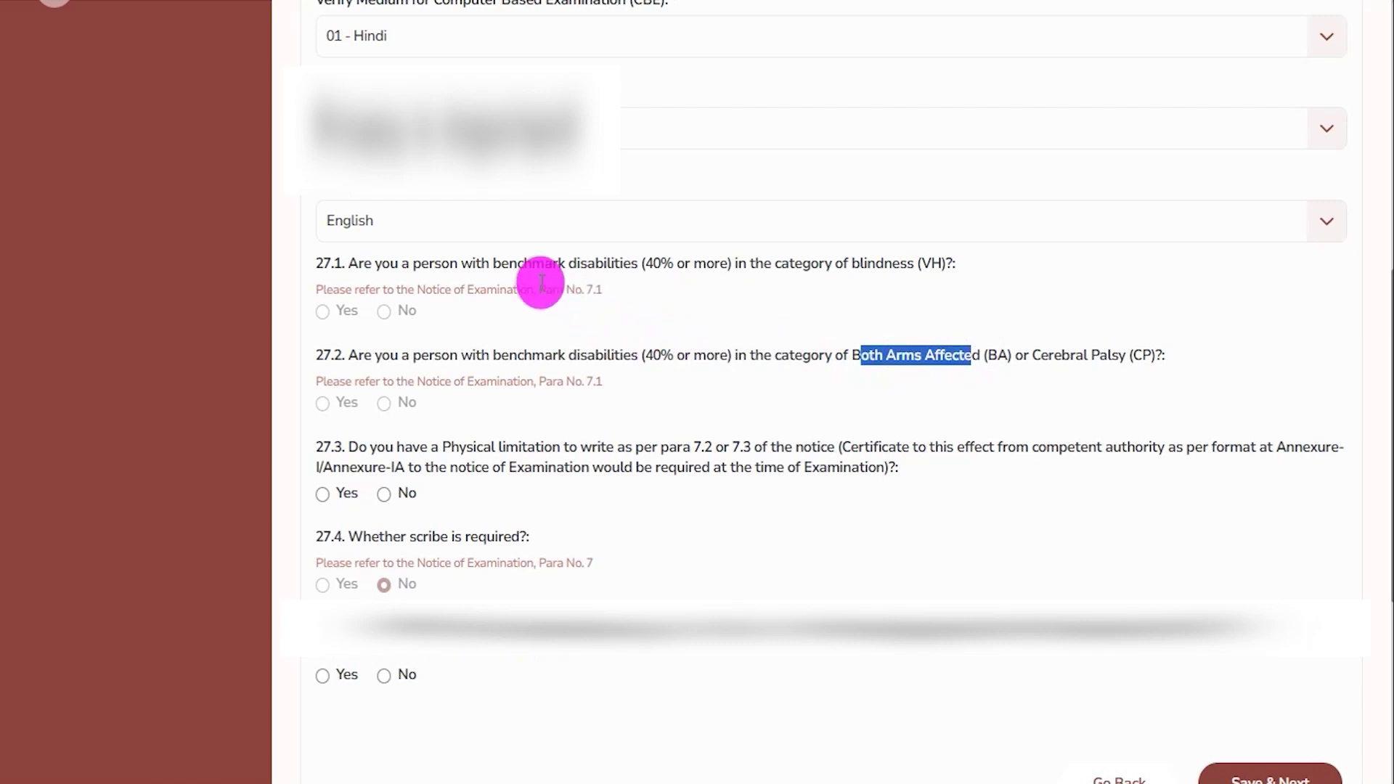
drag(523, 263, 591, 271)
drag(569, 355, 655, 358)
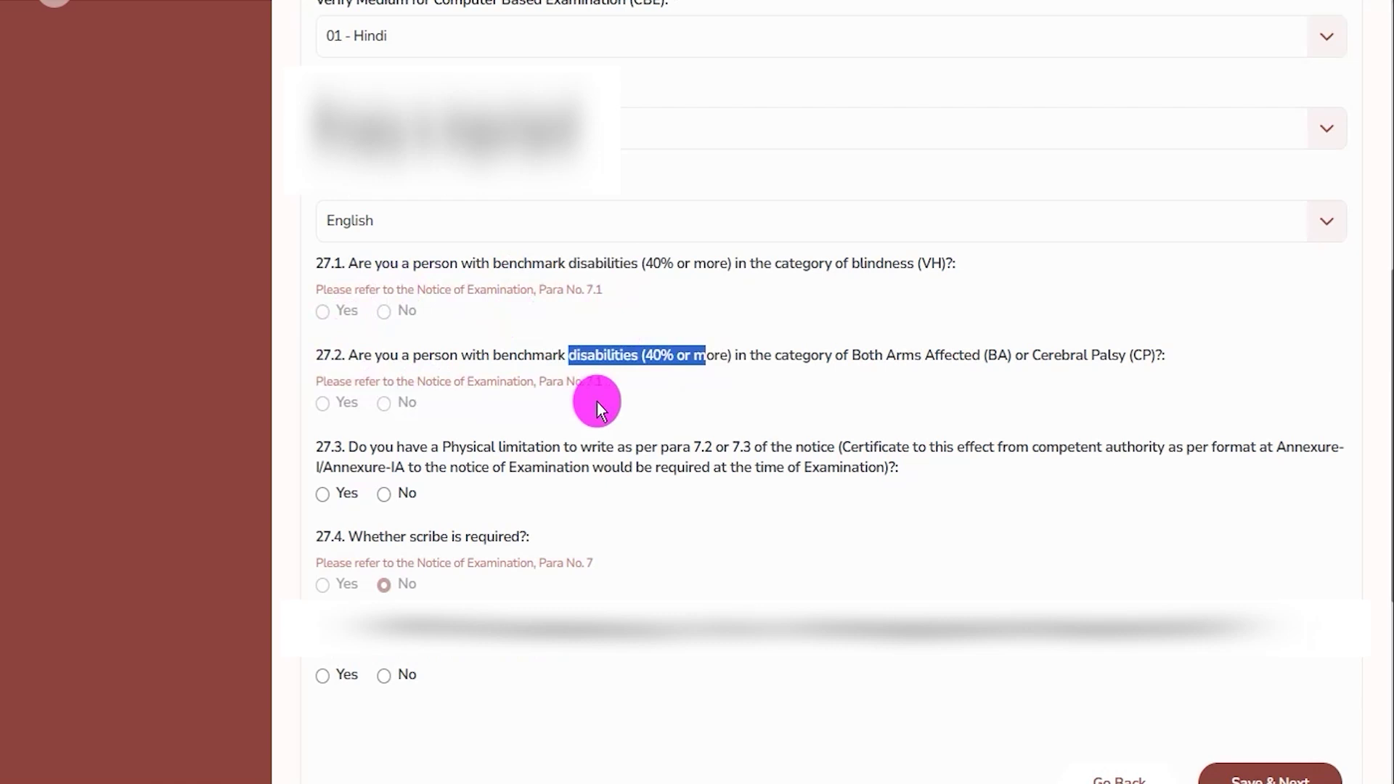
Answer question 27.3 on physical limitation to write with No and highlight its key wording.
click(445, 465)
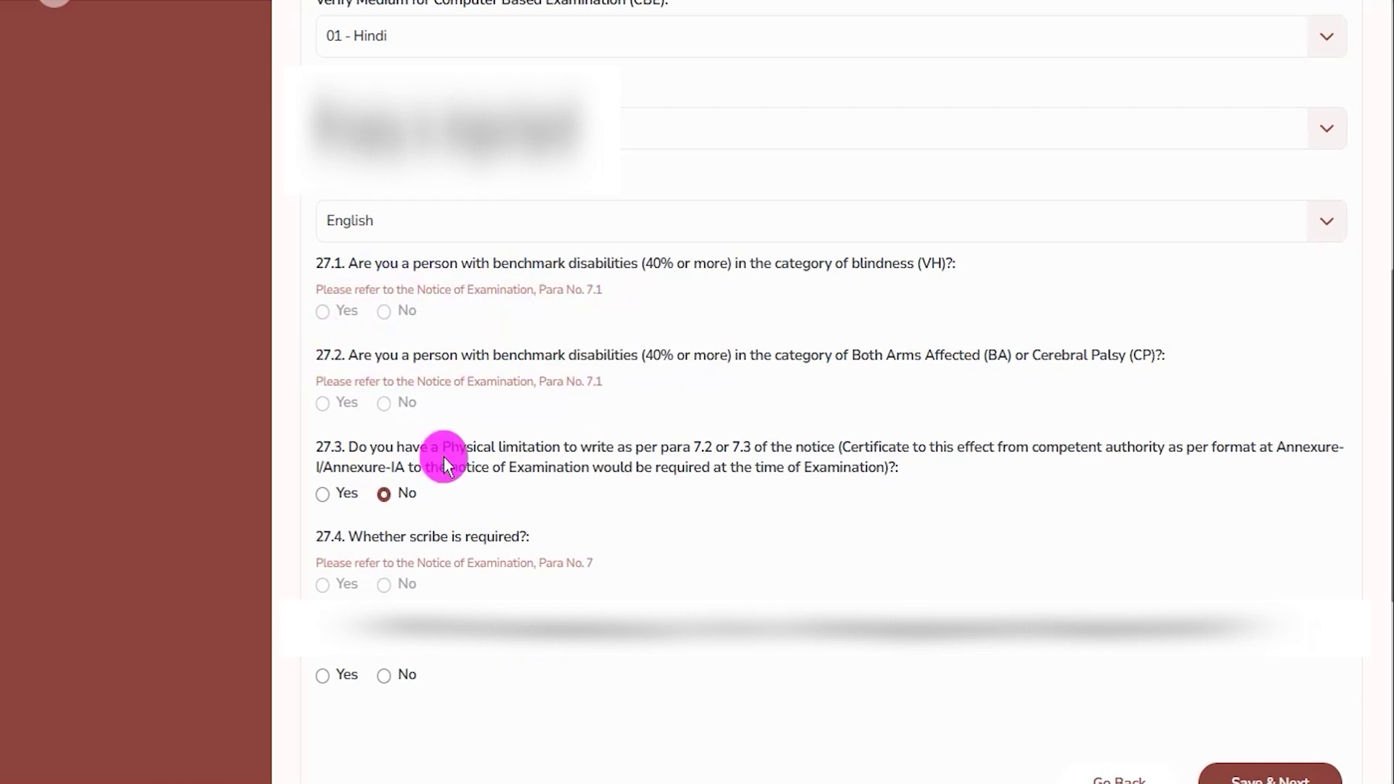
drag(376, 449, 541, 447)
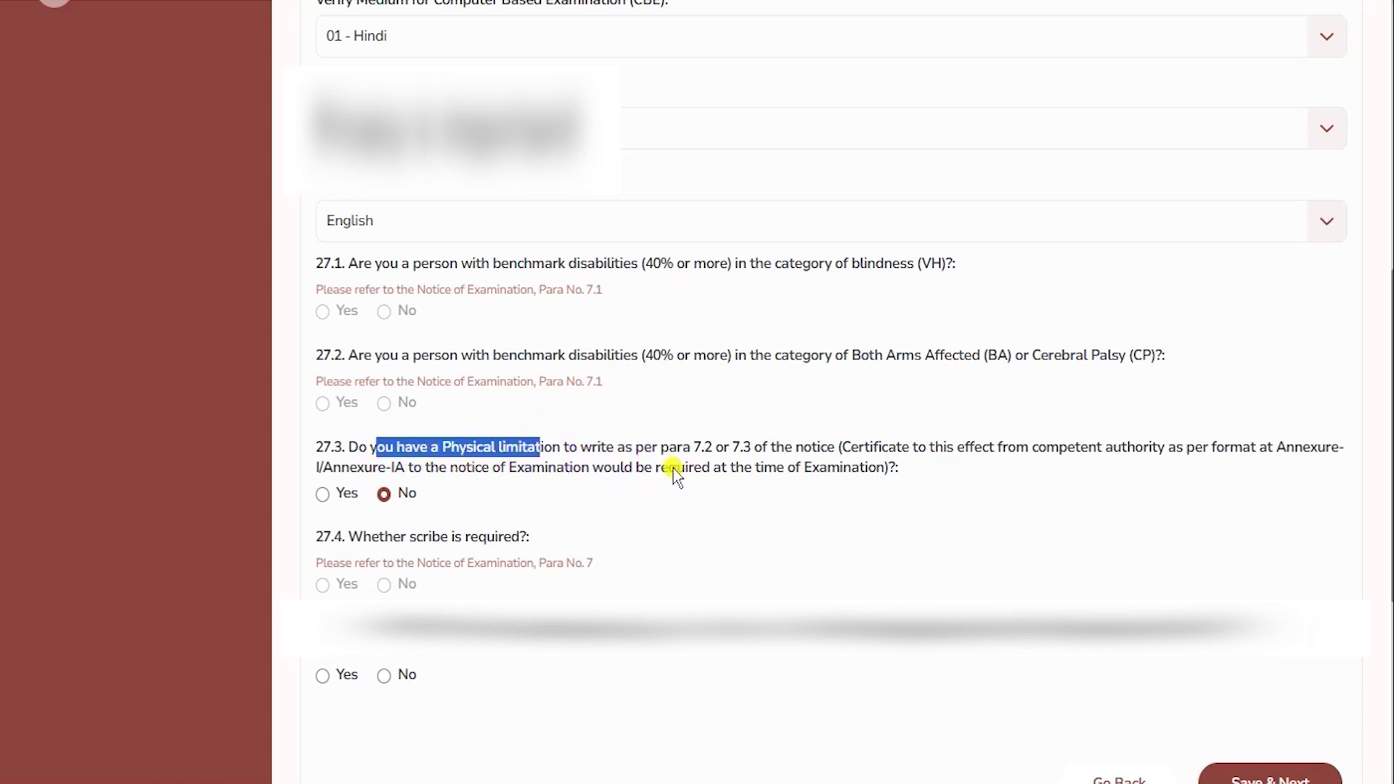
drag(665, 469, 690, 468)
Try answering Yes to question 27.3, examine the requisite certificate upload field, and set the answer back to No.
click(324, 495)
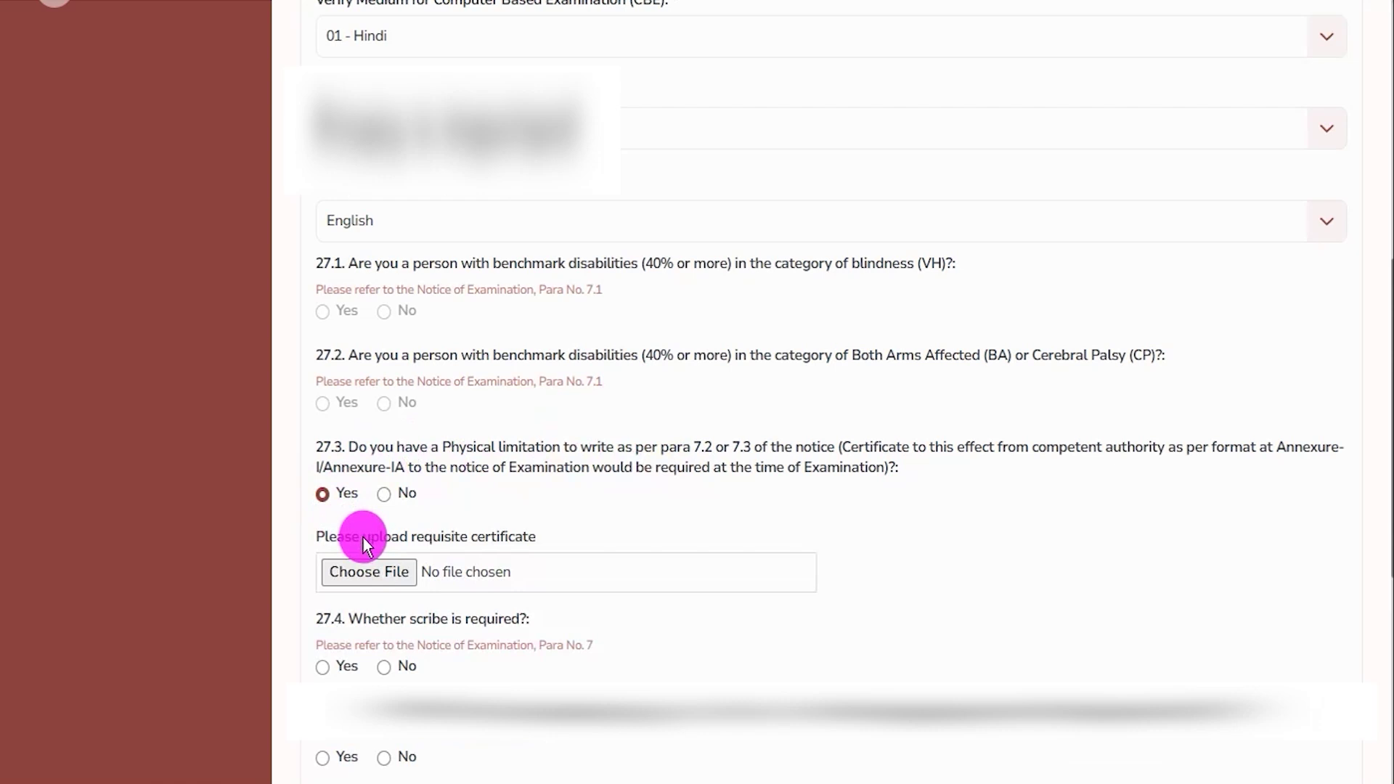
drag(430, 539, 506, 546)
click(405, 574)
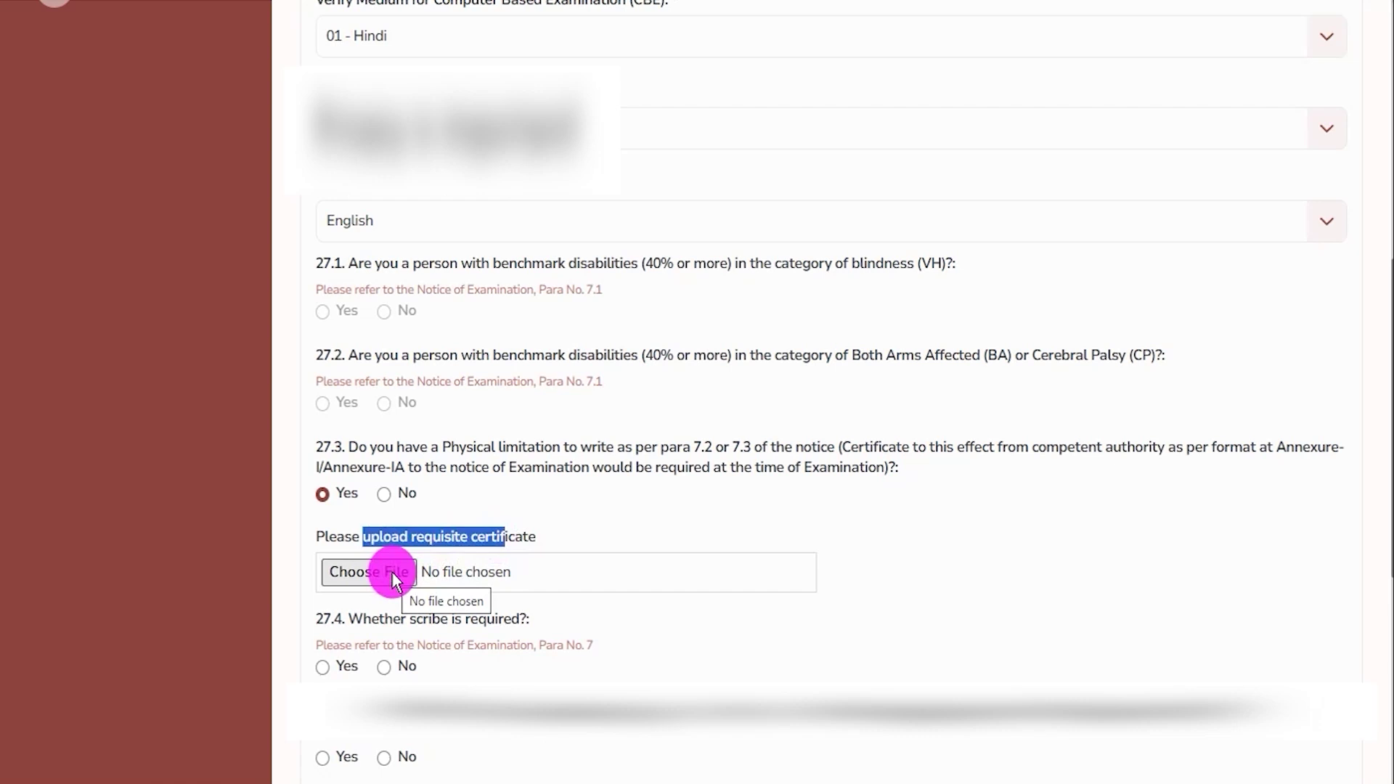
click(385, 495)
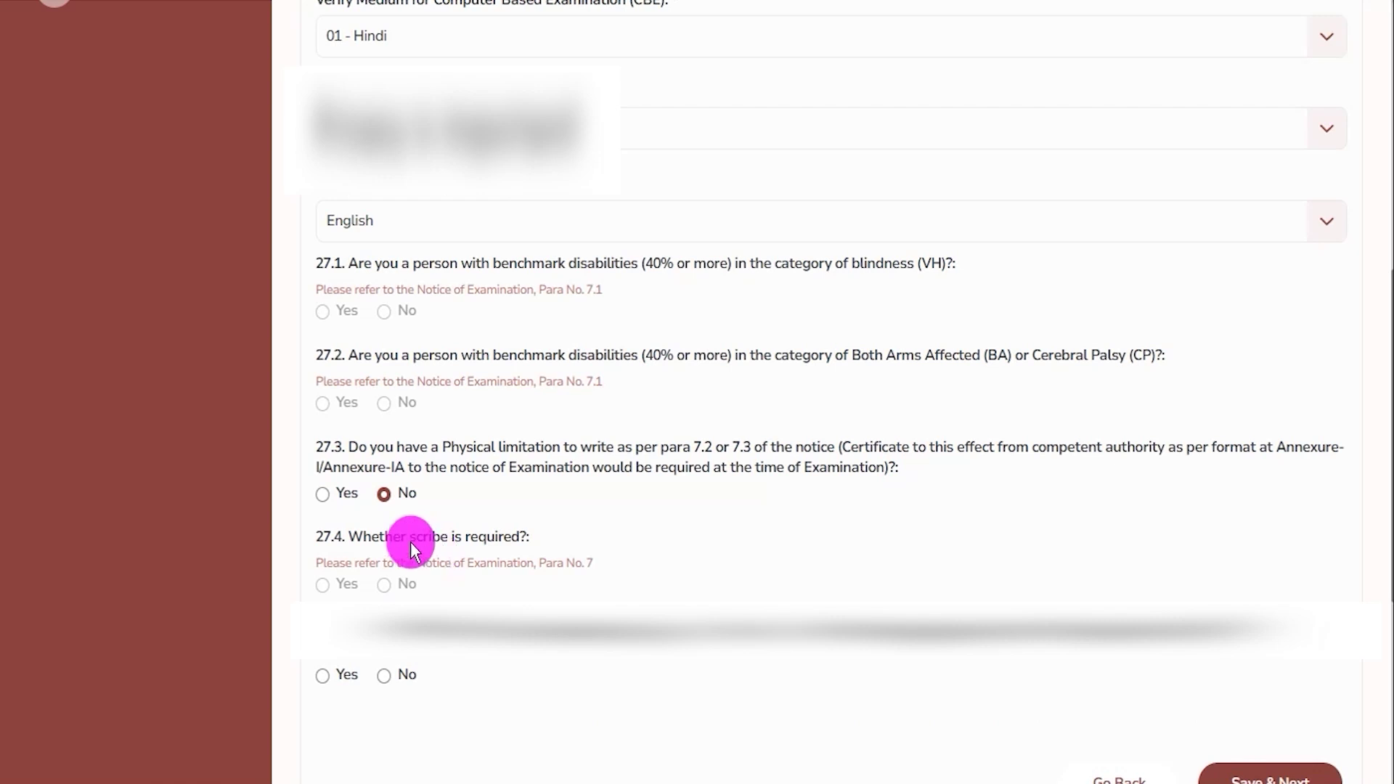
Highlight the scribe question 27.4, answer the final question with No, and save Additional Information-II.
drag(363, 535, 567, 562)
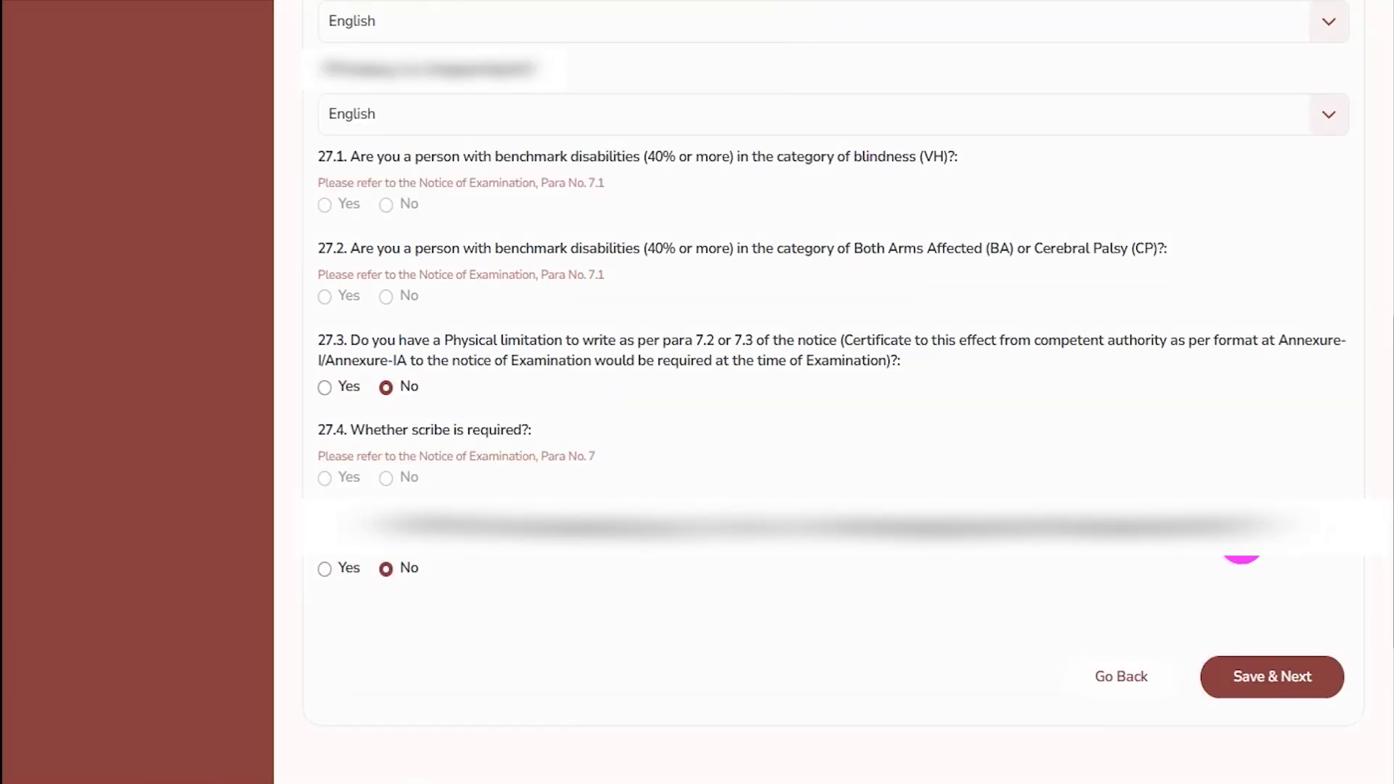
drag(1316, 428, 1281, 642)
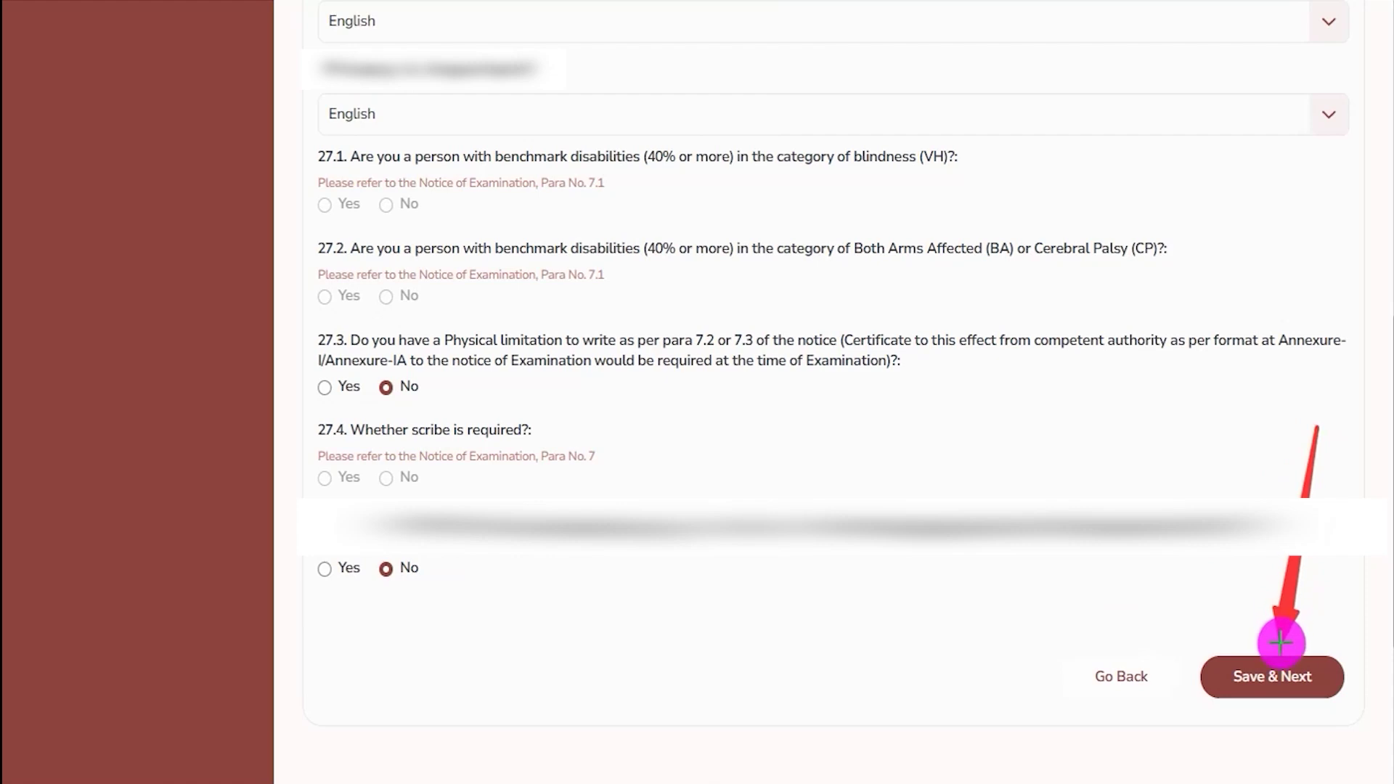
click(1276, 657)
Review the face authentication, photograph capture and signature upload instructions on the Upload Photograph & Signature page, highlighting each heading.
drag(343, 503, 459, 499)
scroll(458, 494, down, 5)
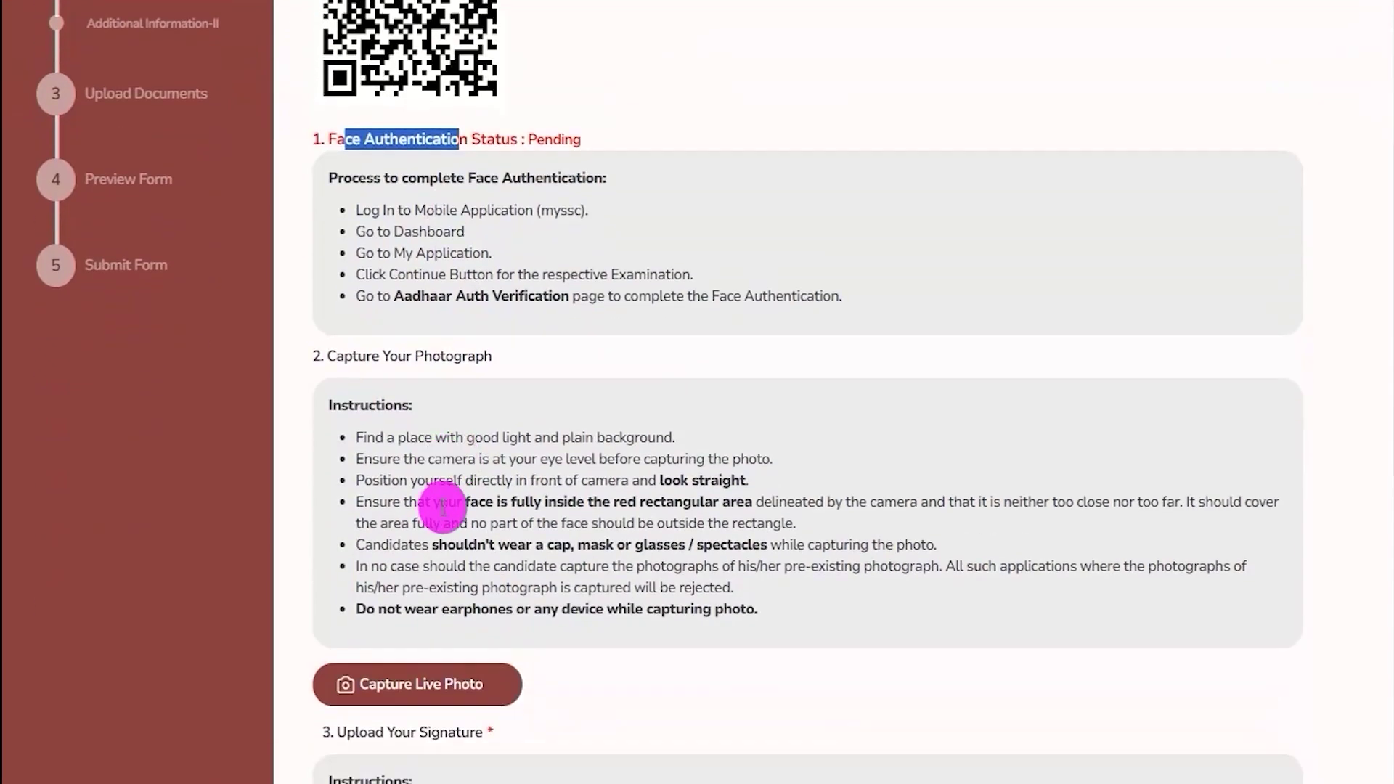
scroll(442, 507, down, 2)
drag(357, 186, 490, 182)
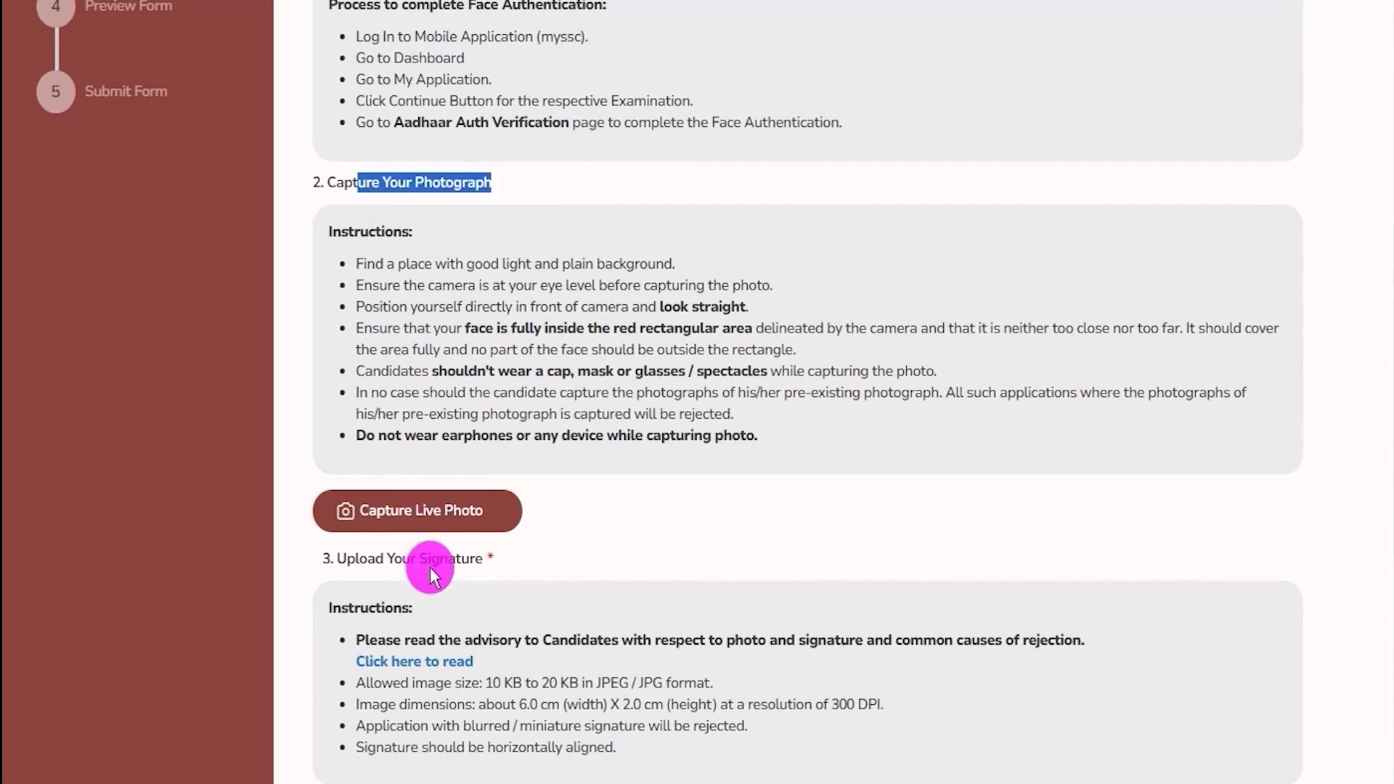
drag(342, 559, 399, 559)
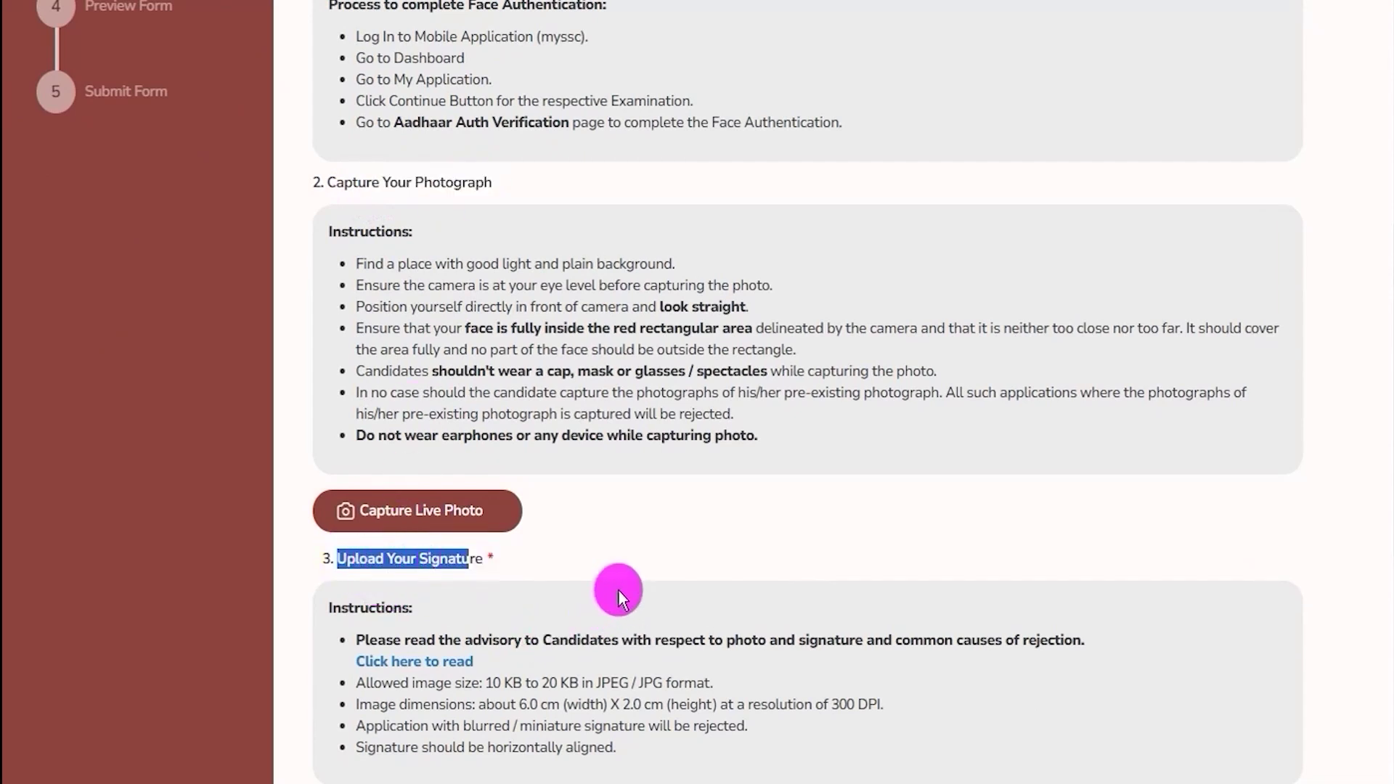
scroll(618, 589, up, 4)
scroll(618, 594, up, 3)
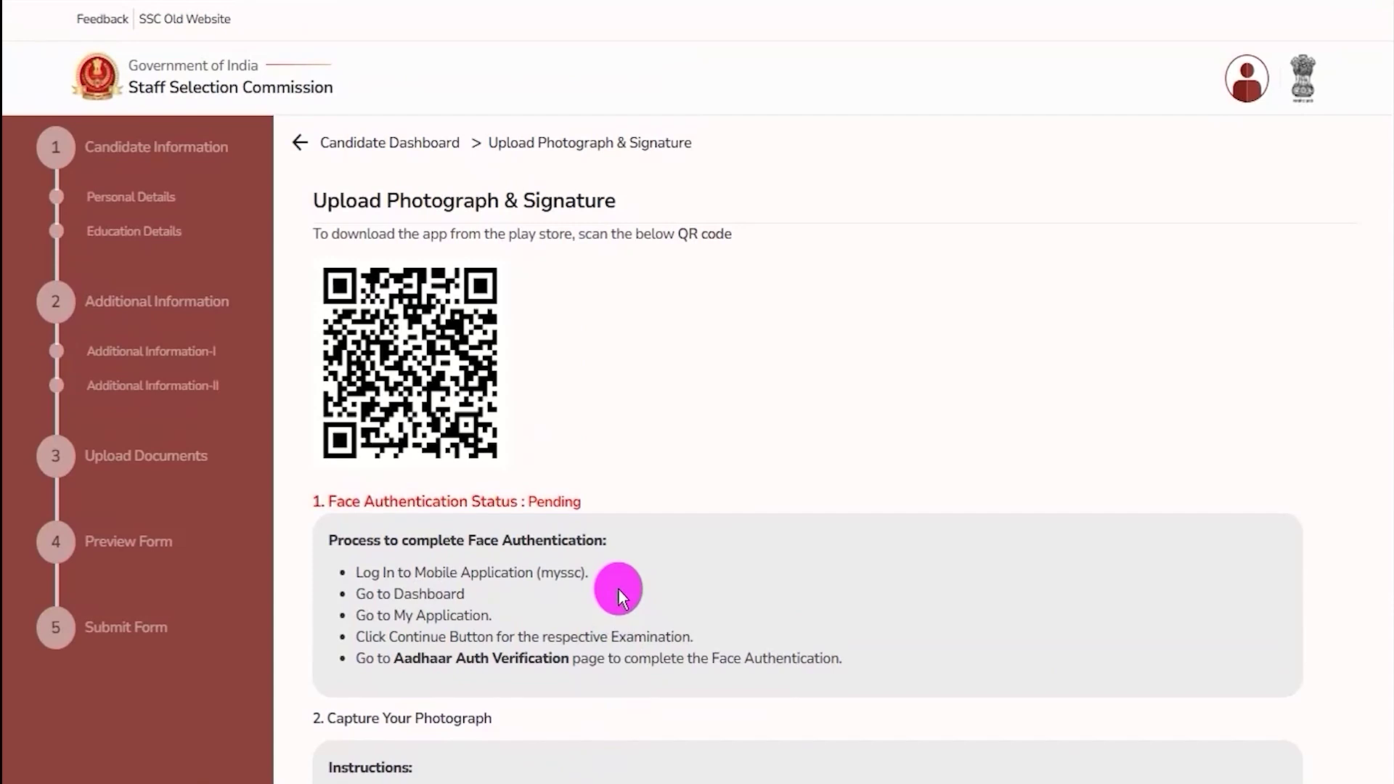
Switch to Google Play and examine the mySSC and AadhaarFaceRD app pages, marking the mySSC install option and the AadhaarFaceRD name.
click(1100, 3)
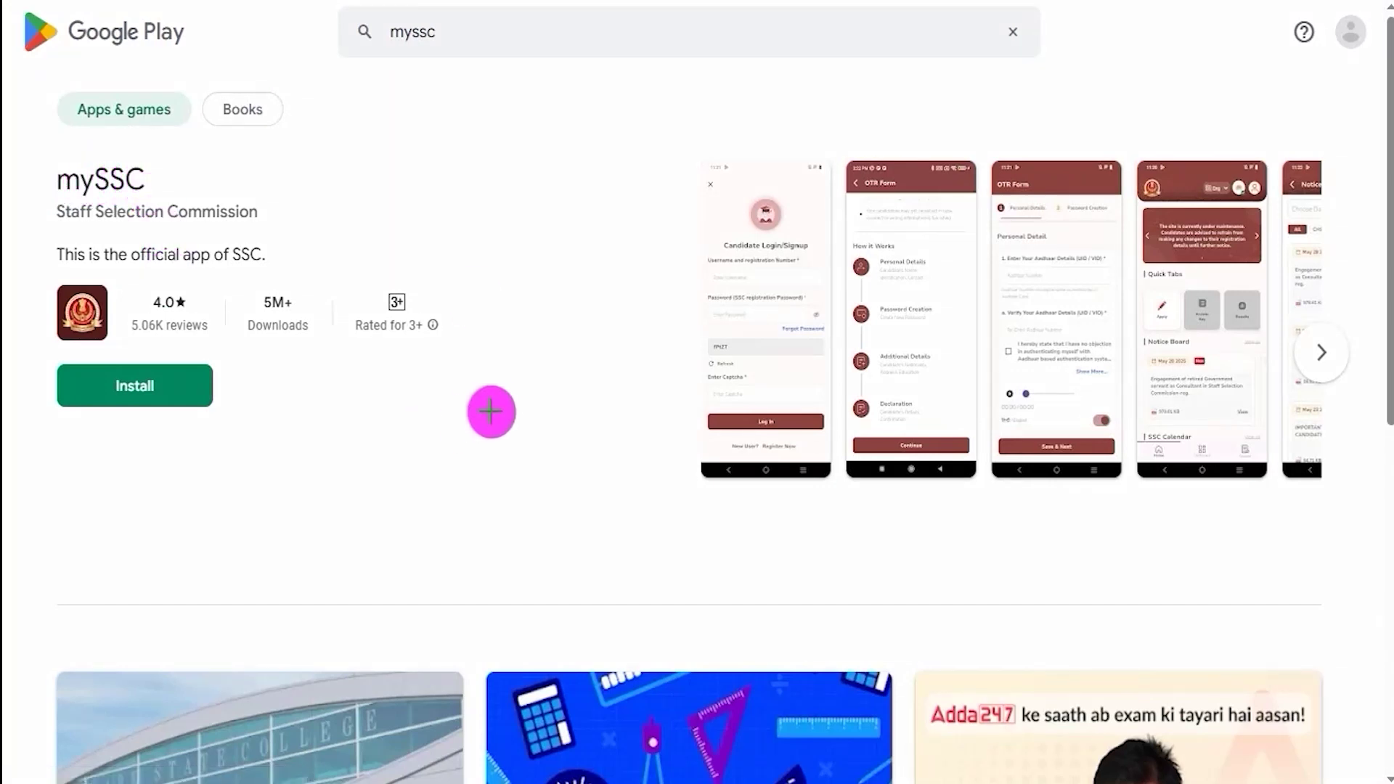
drag(491, 411, 218, 389)
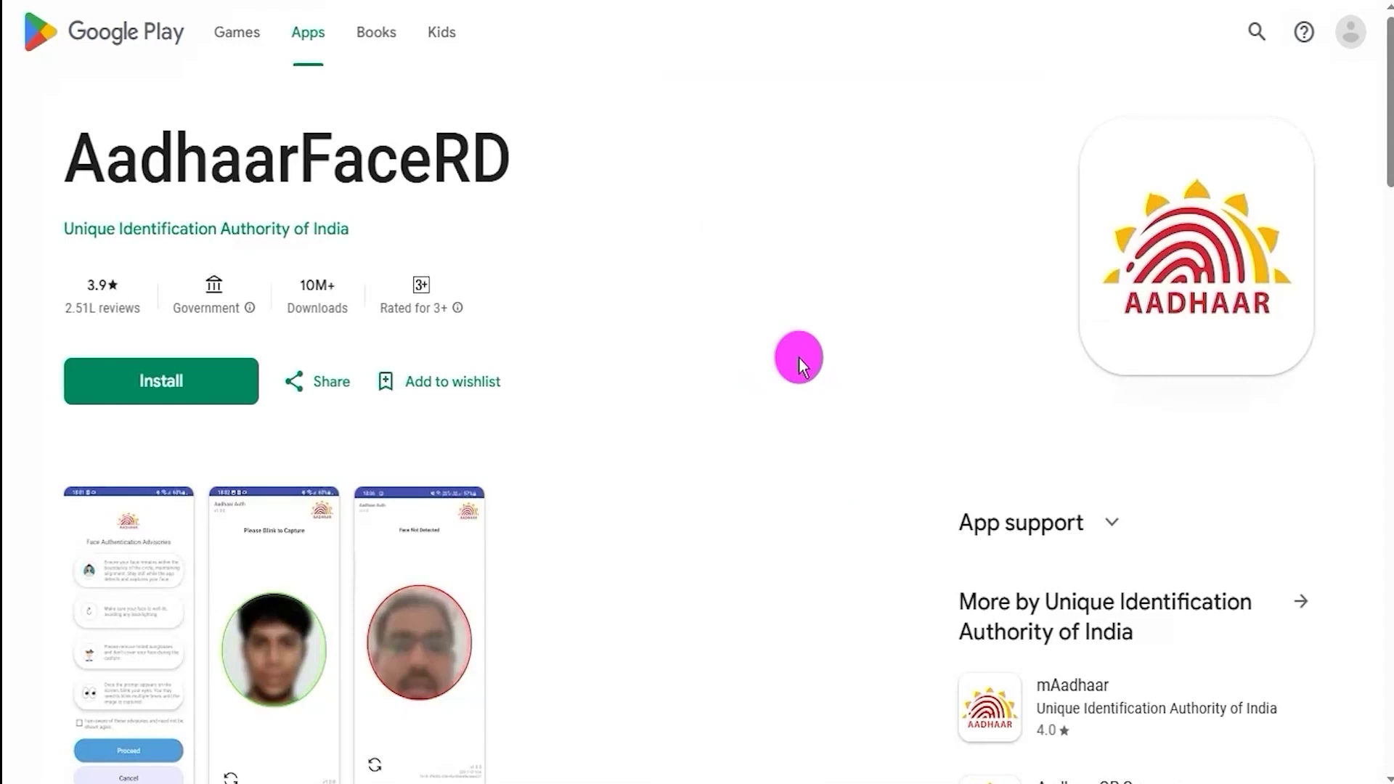
drag(65, 157, 514, 156)
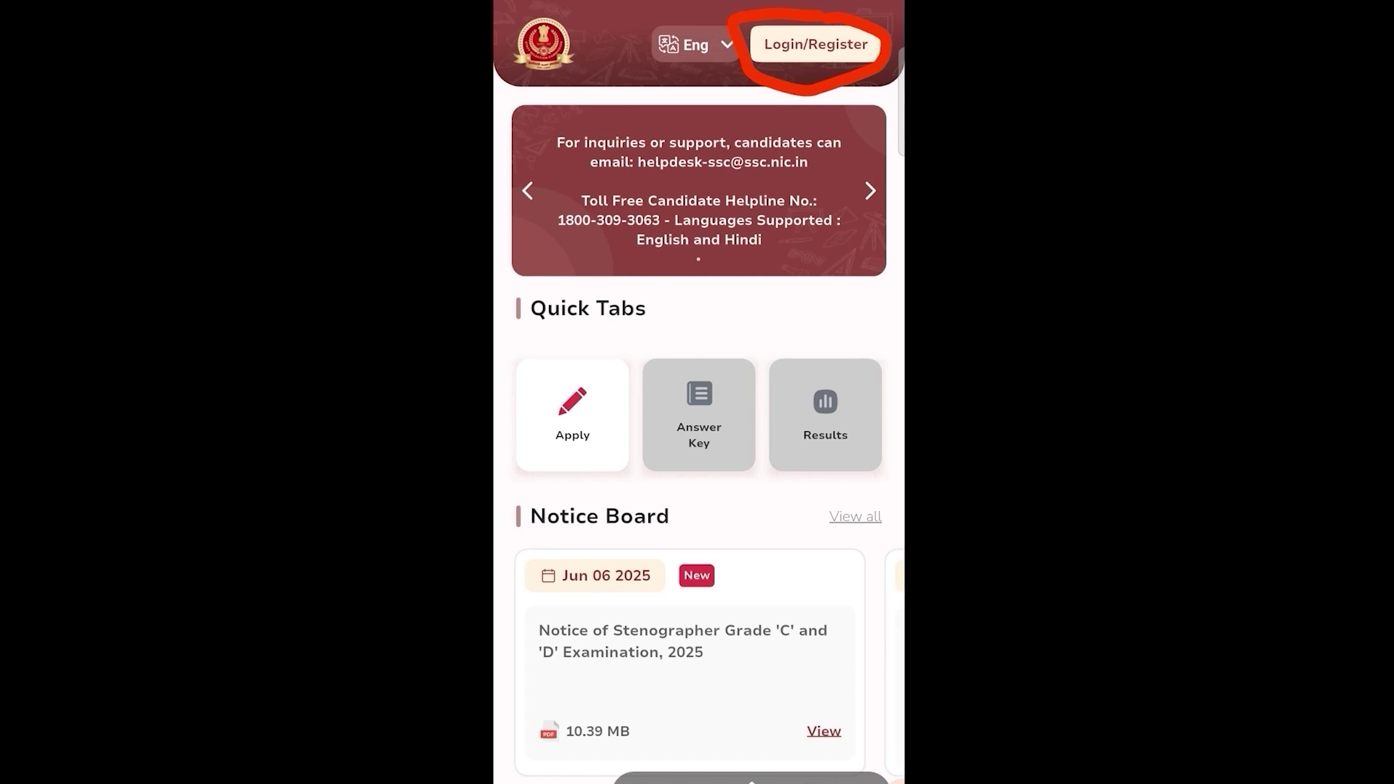
Switch to the mySSC mobile app, log in, and open My Applications on the dashboard to locate the application's Continue option.
click(815, 45)
scroll(698, 436, down, 1)
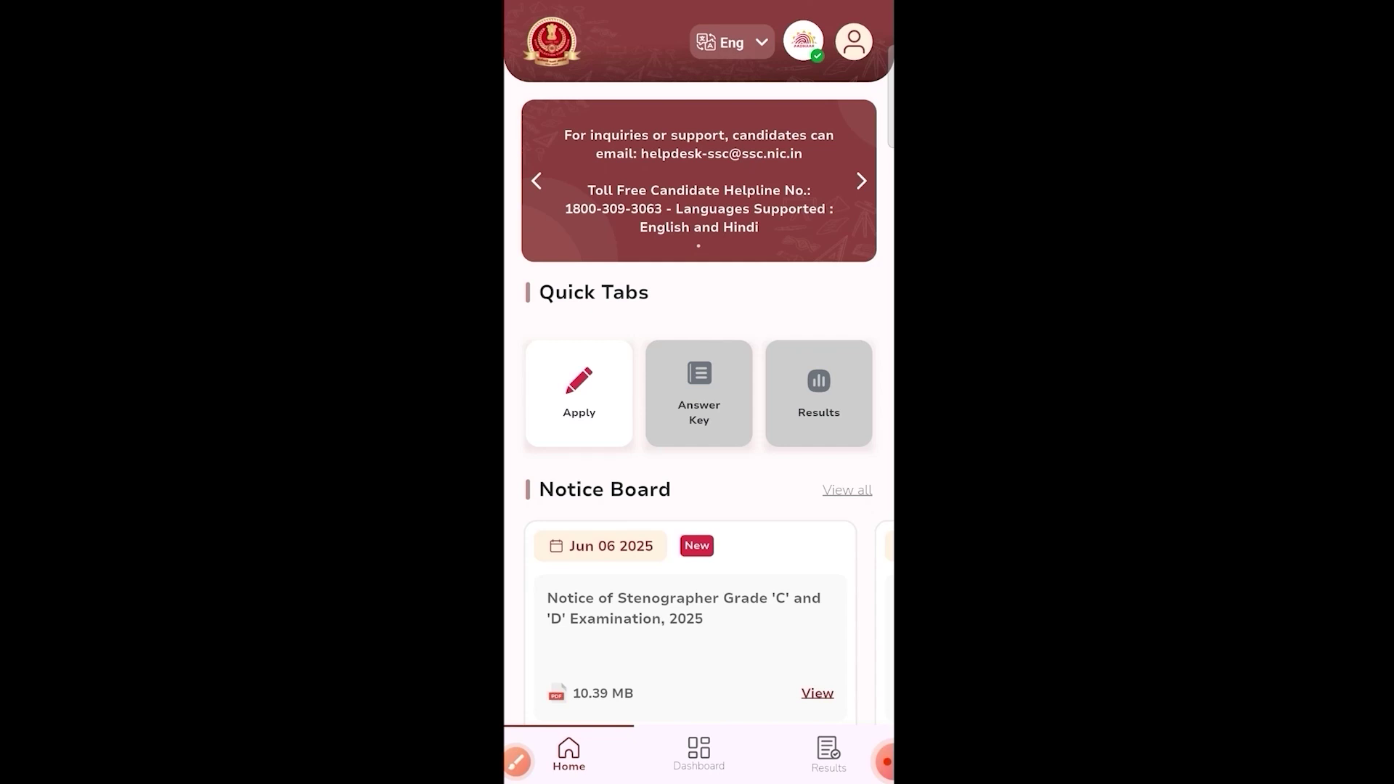
click(699, 751)
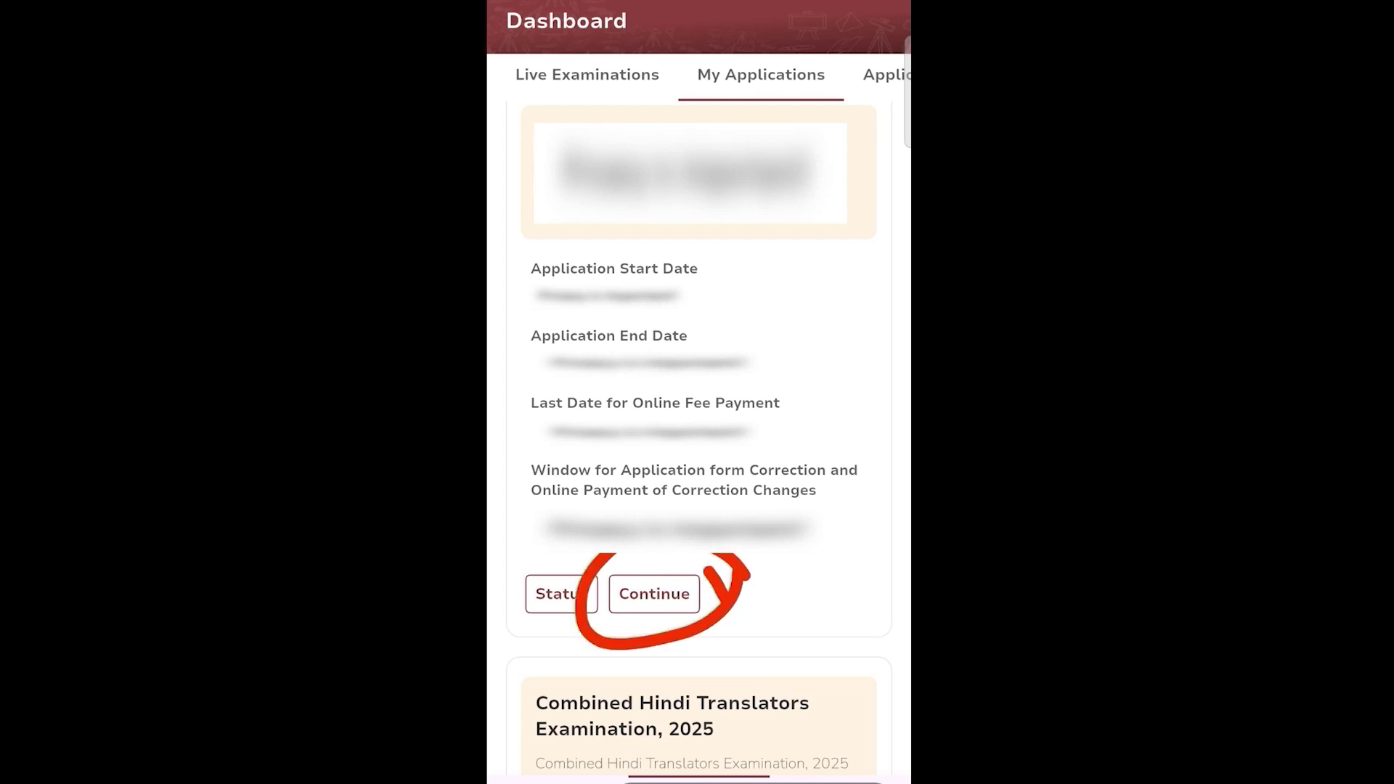
Continue the application in the mySSC app, and highlight the photograph and signature headings on the web form's upload page.
click(654, 594)
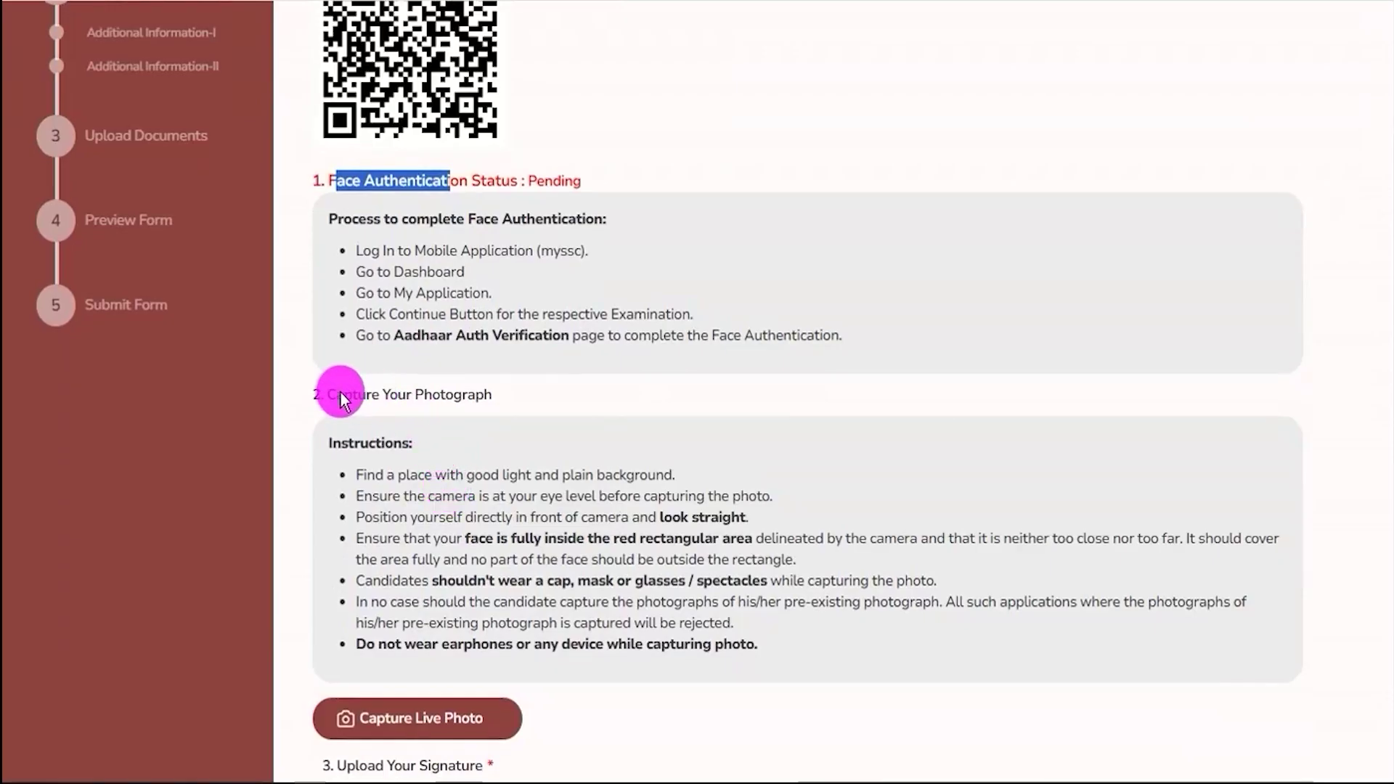
drag(345, 394, 445, 398)
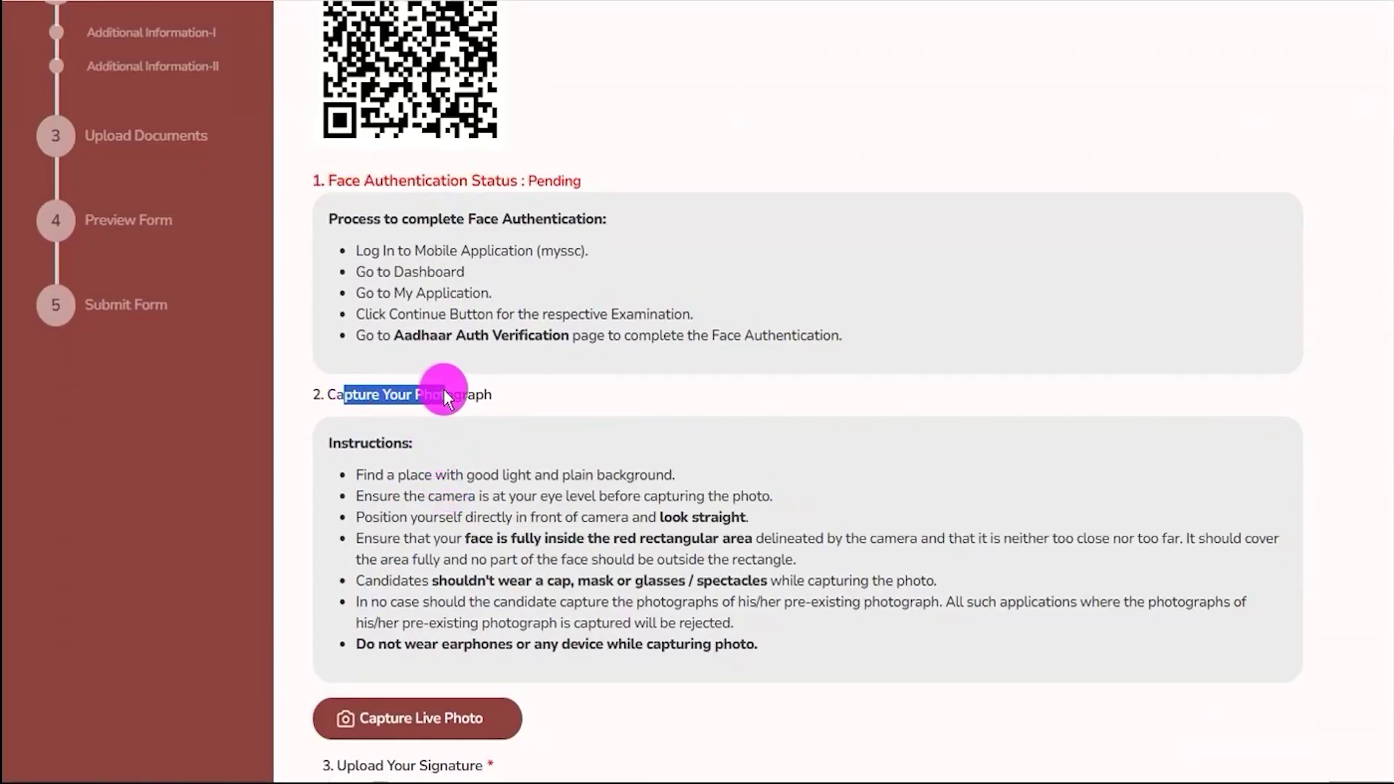
scroll(445, 398, down, 3)
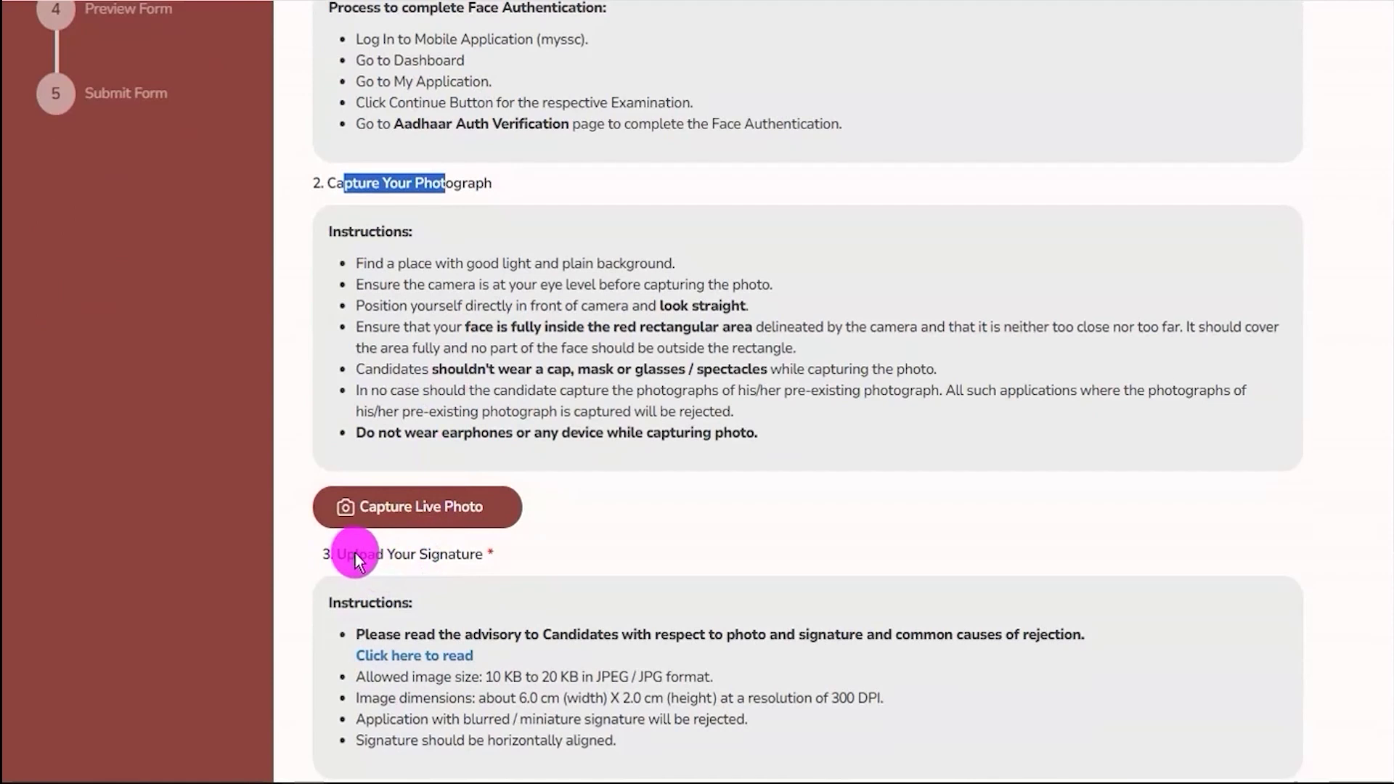
drag(354, 554, 442, 552)
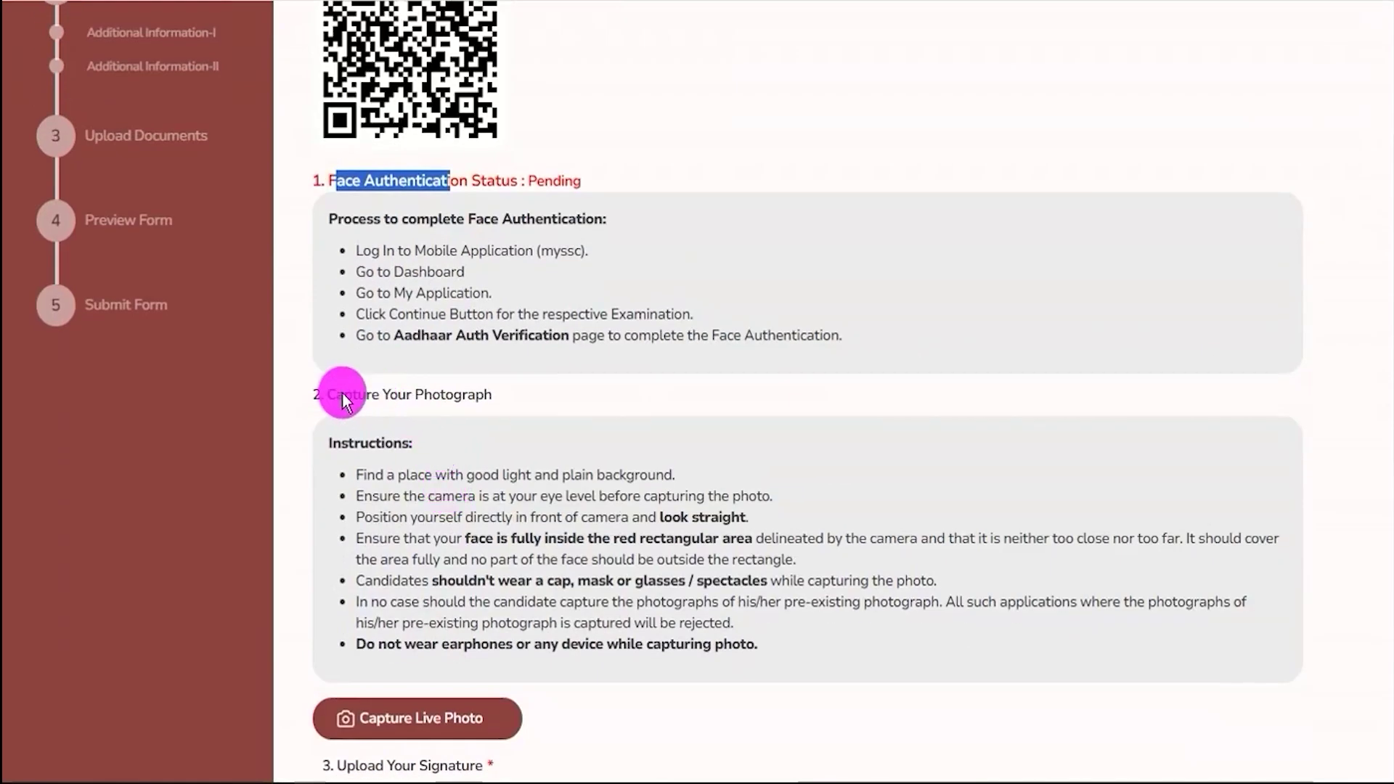
drag(343, 398, 446, 395)
scroll(445, 392, down, 3)
drag(355, 554, 442, 549)
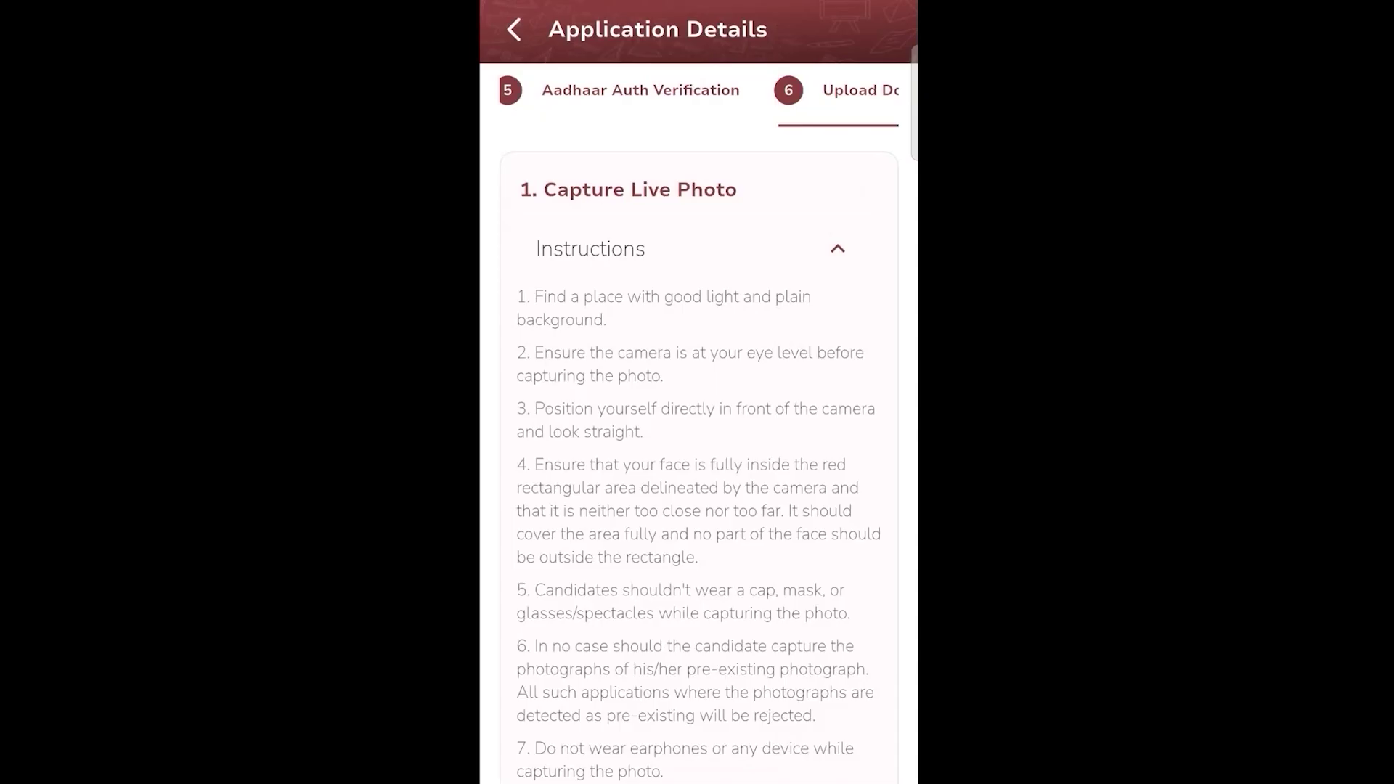
Examine the live photo instructions in the app and on the web form, ticking the background, camera level and look-straight rules.
scroll(698, 464, down, 5)
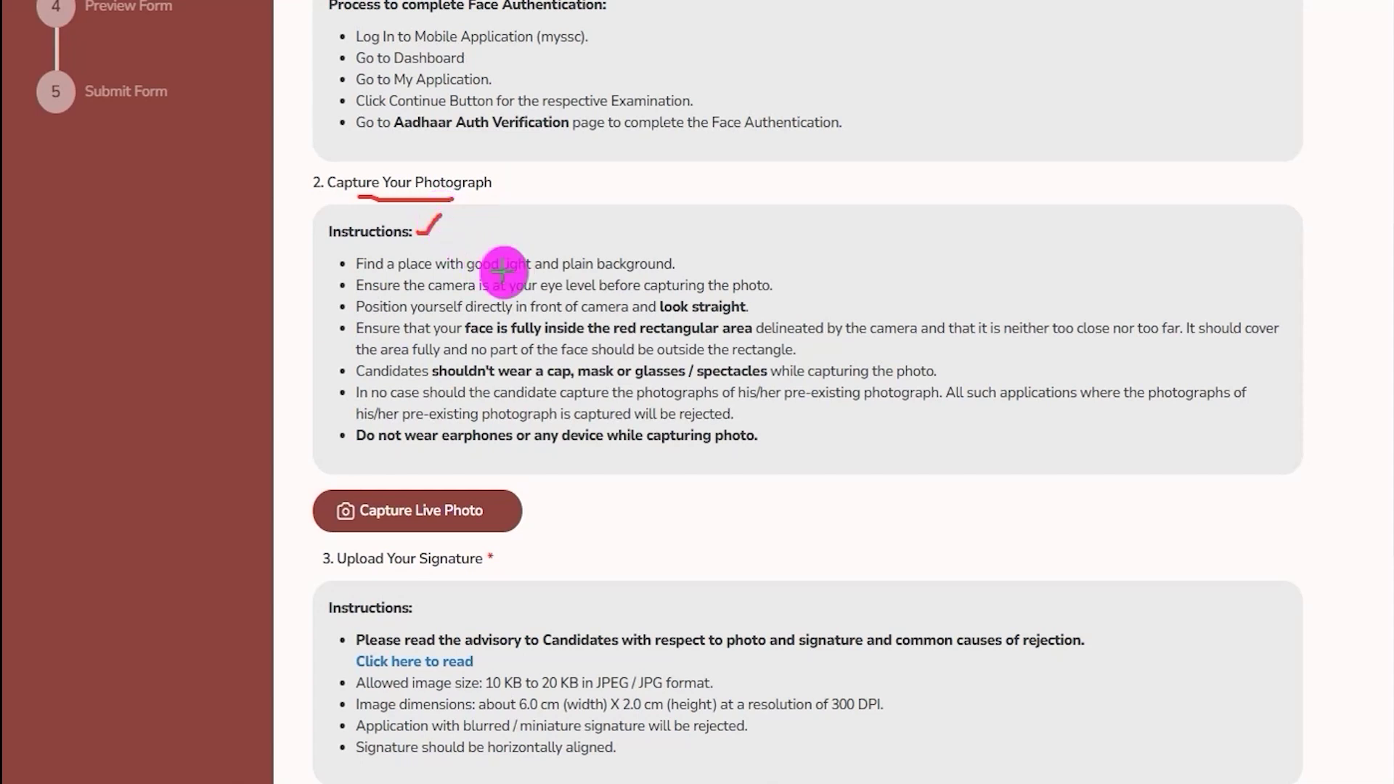
drag(688, 265, 723, 240)
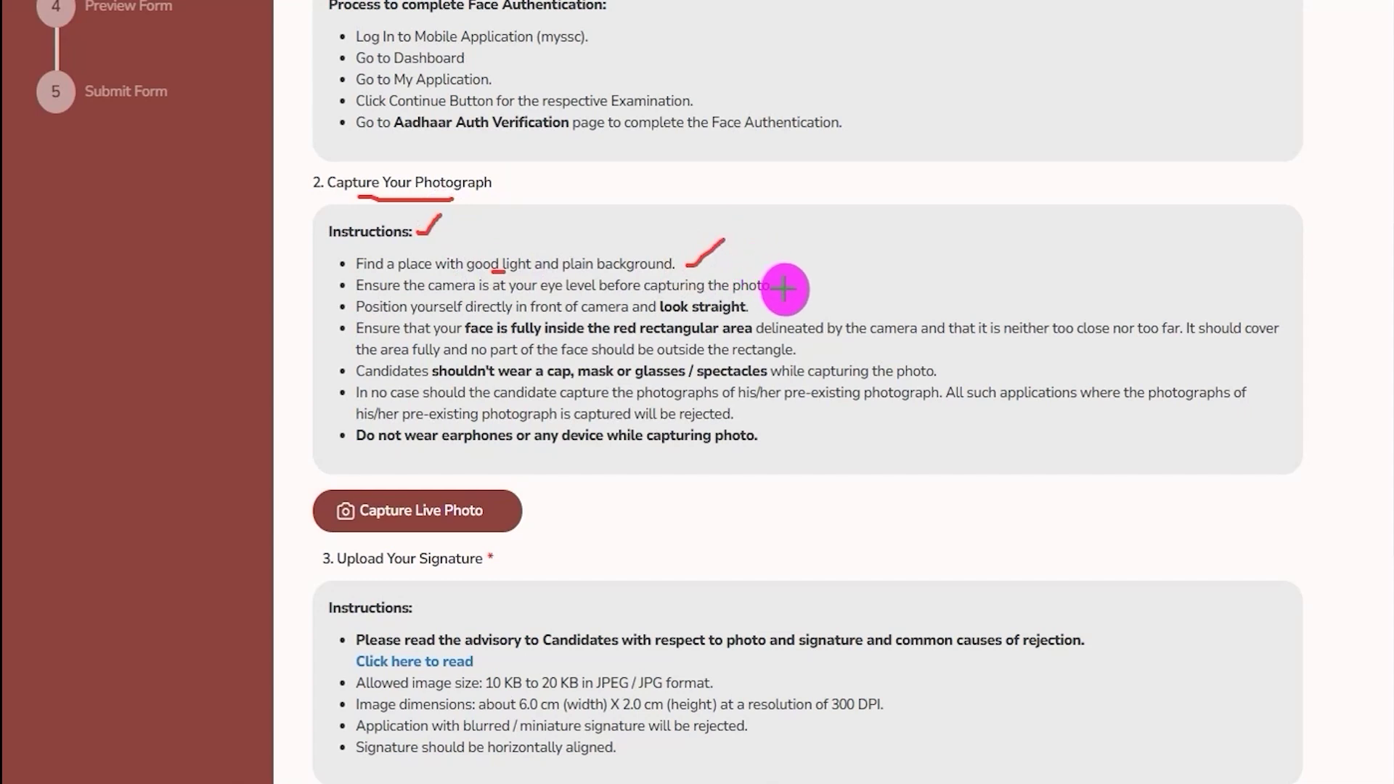
drag(772, 288, 823, 255)
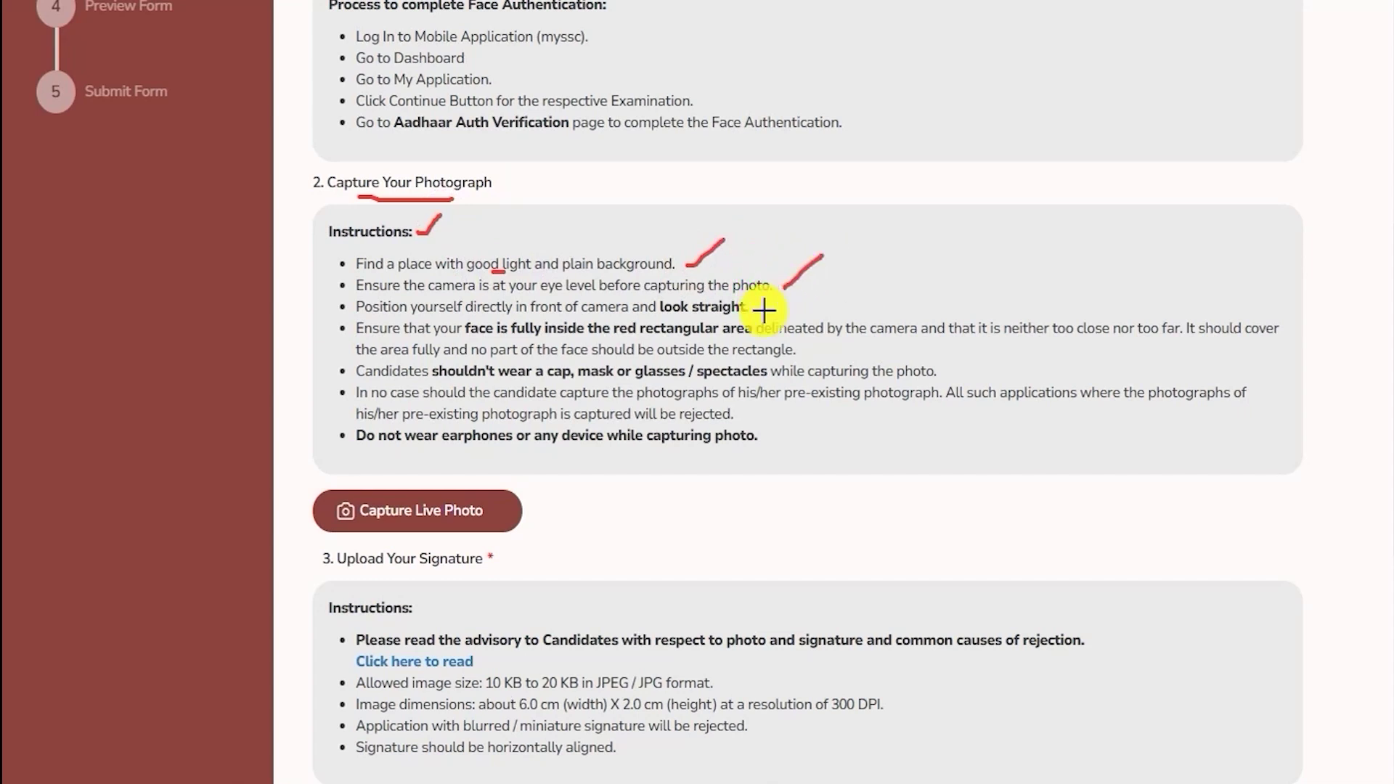
drag(762, 312, 788, 297)
key(Escape)
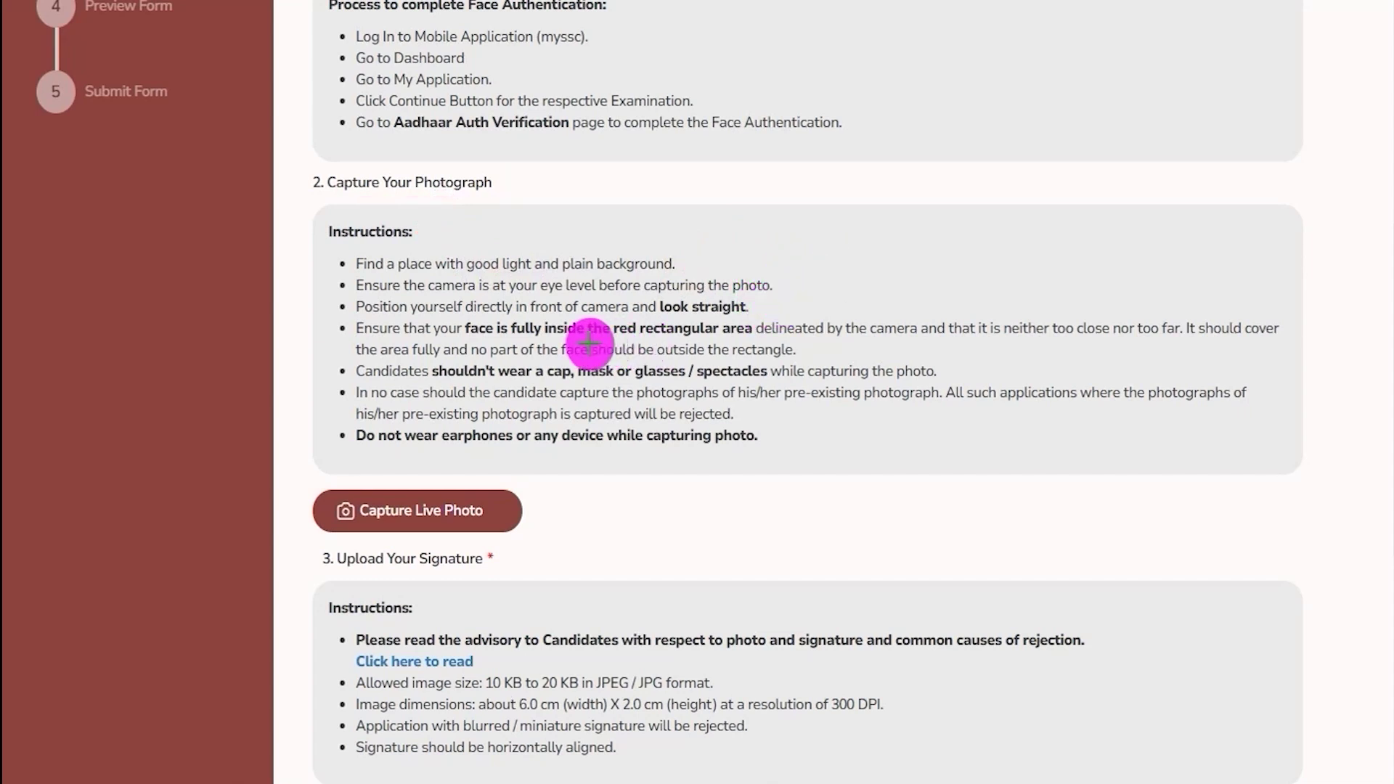
Mark the photograph rules on the red rectangular area, caps, masks or glasses, and earphones.
drag(607, 338, 721, 338)
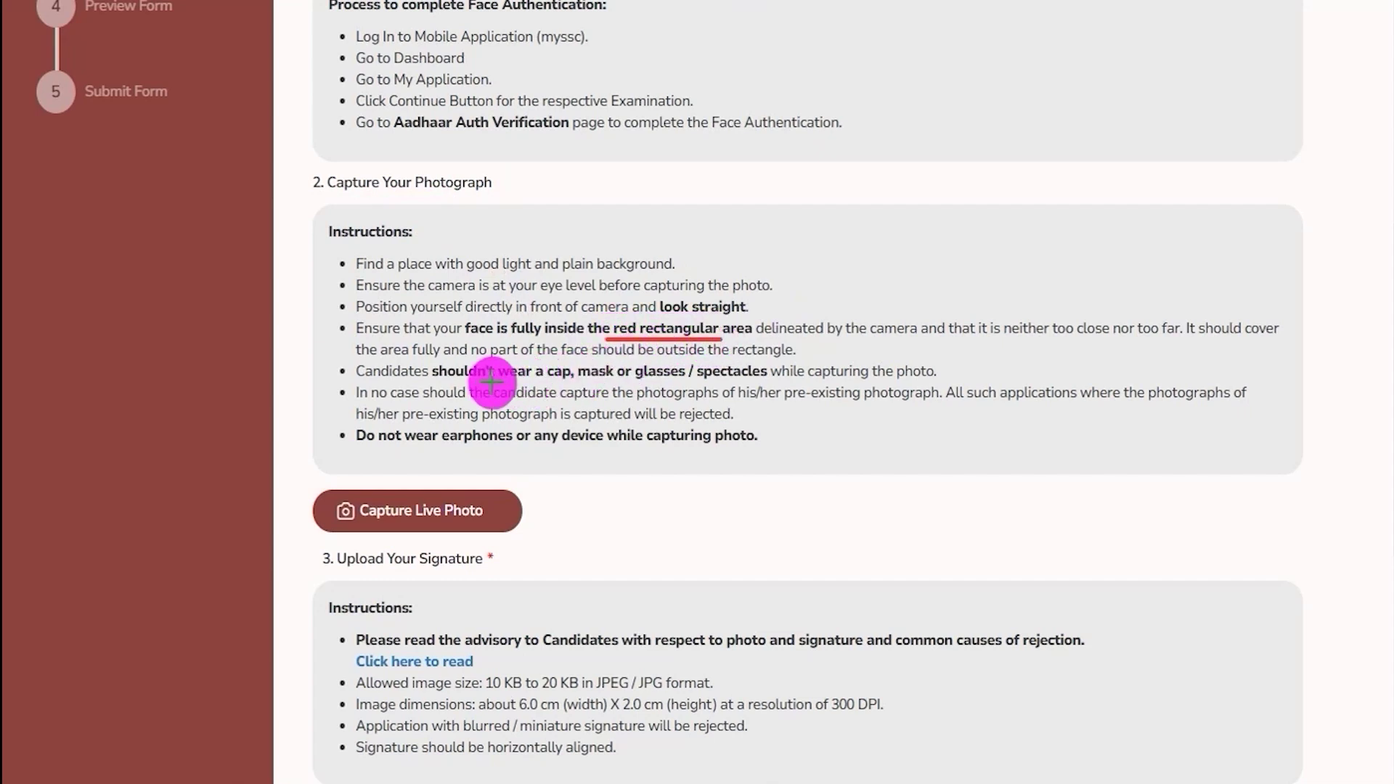
drag(465, 377, 700, 376)
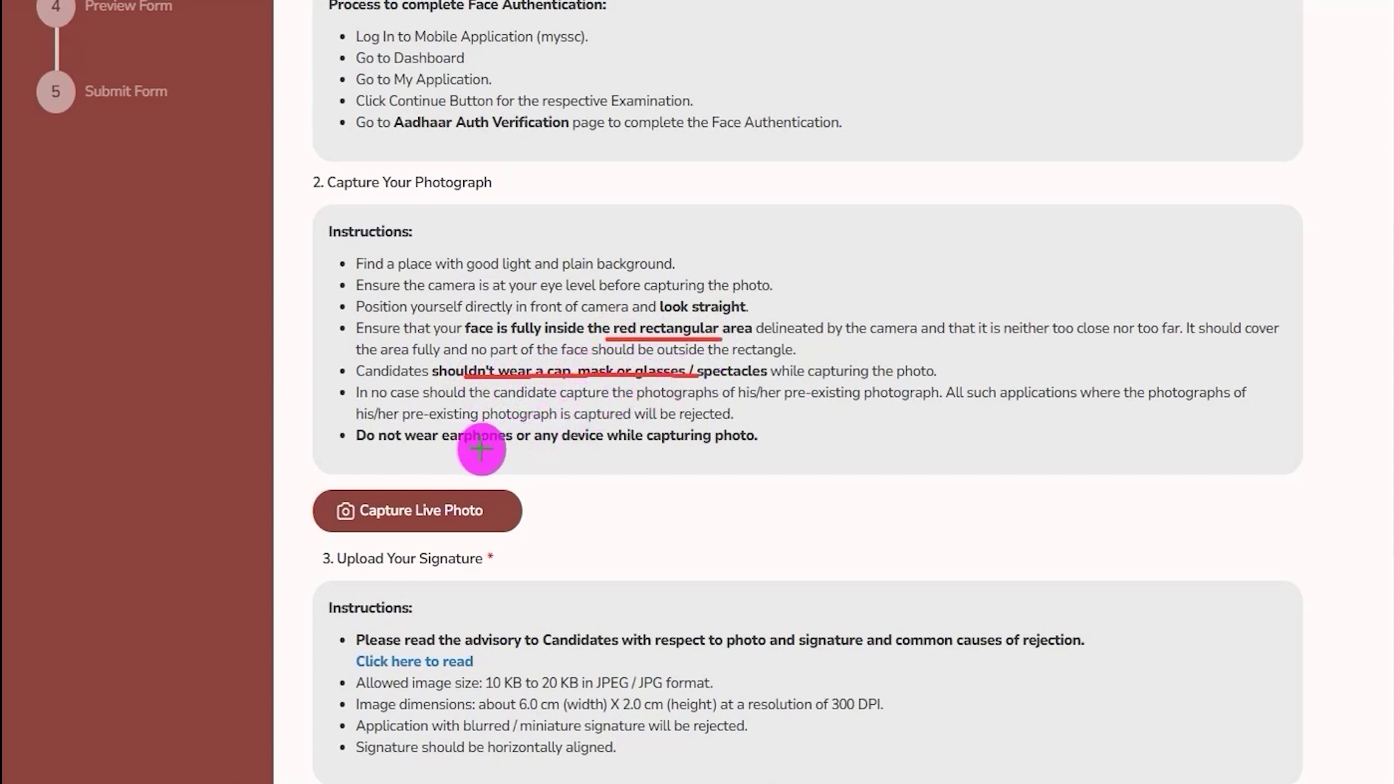
drag(476, 449, 486, 448)
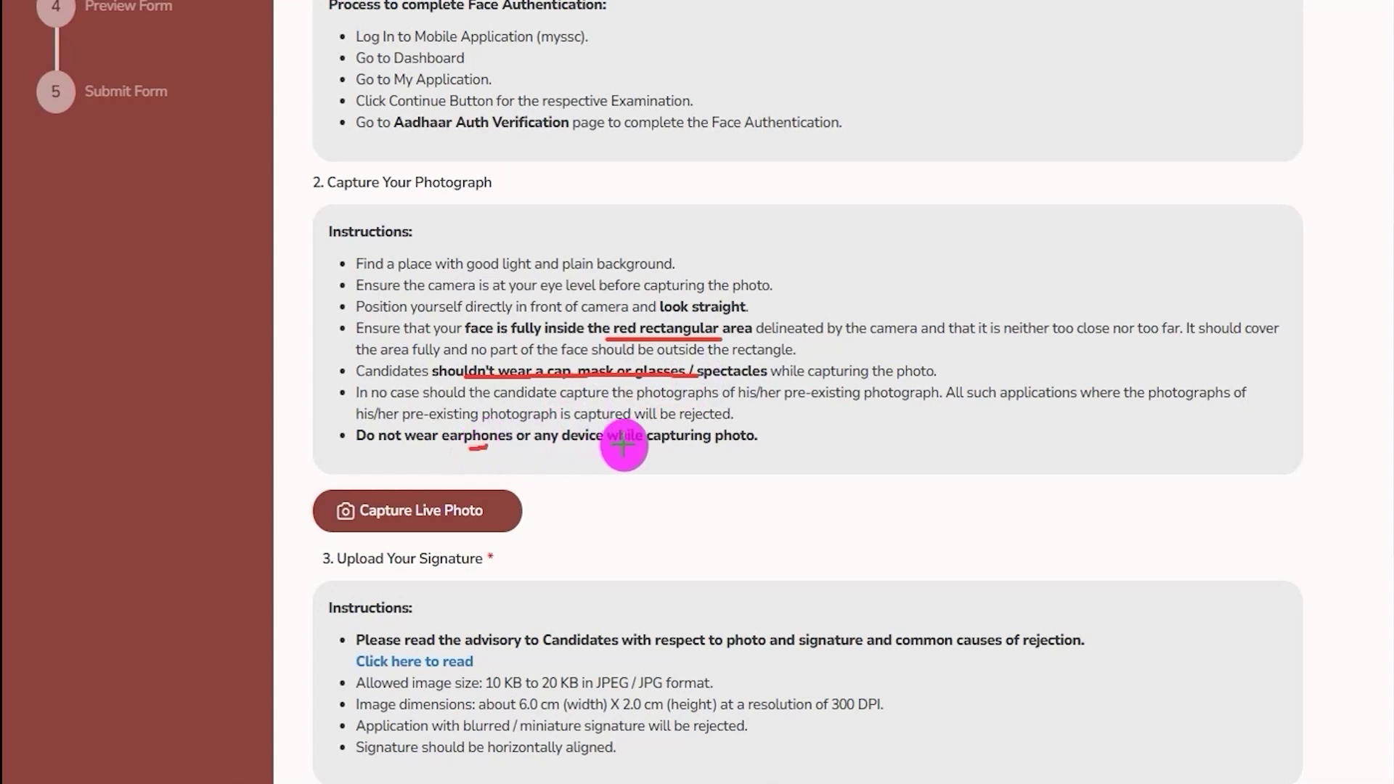
drag(766, 444, 807, 415)
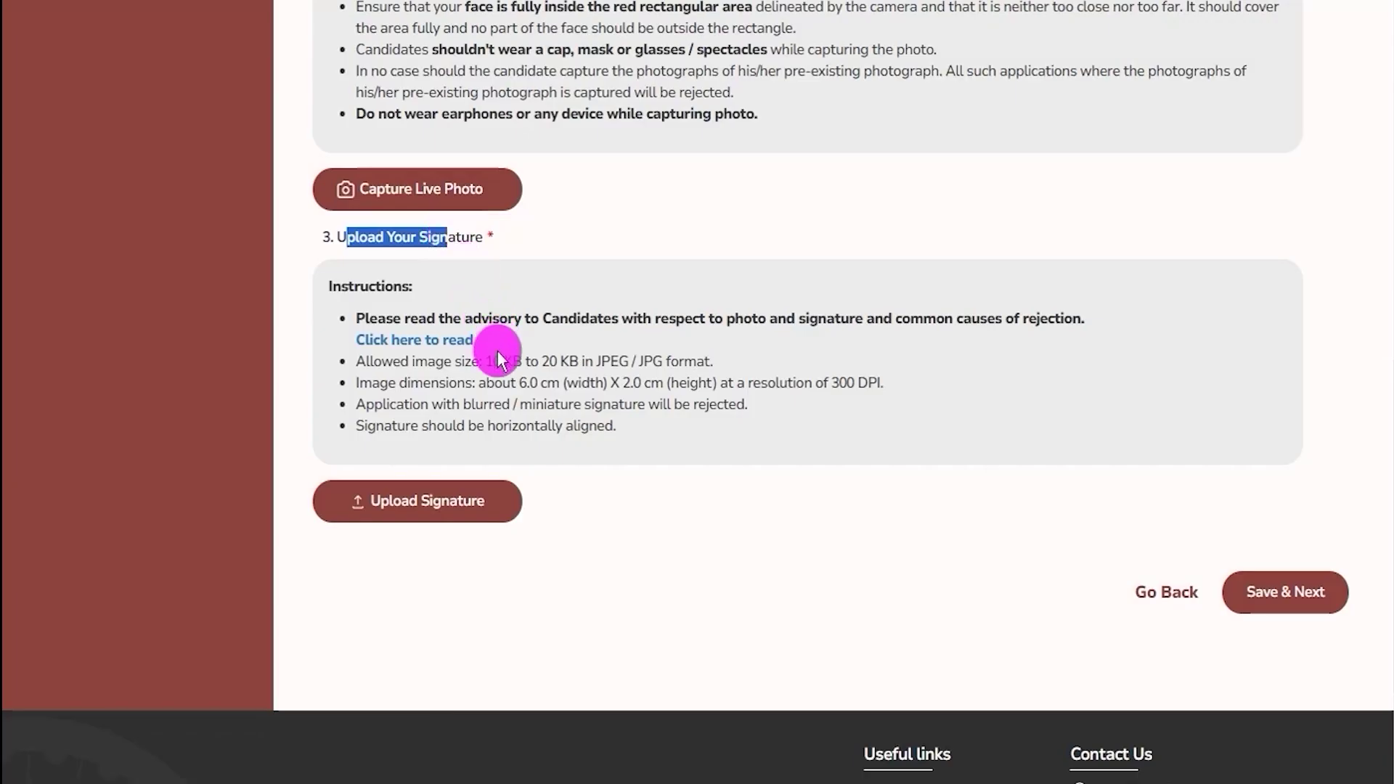
Highlight the allowed image size and dimensions for the signature, and open the linked photo and signature advisory.
drag(494, 361, 711, 361)
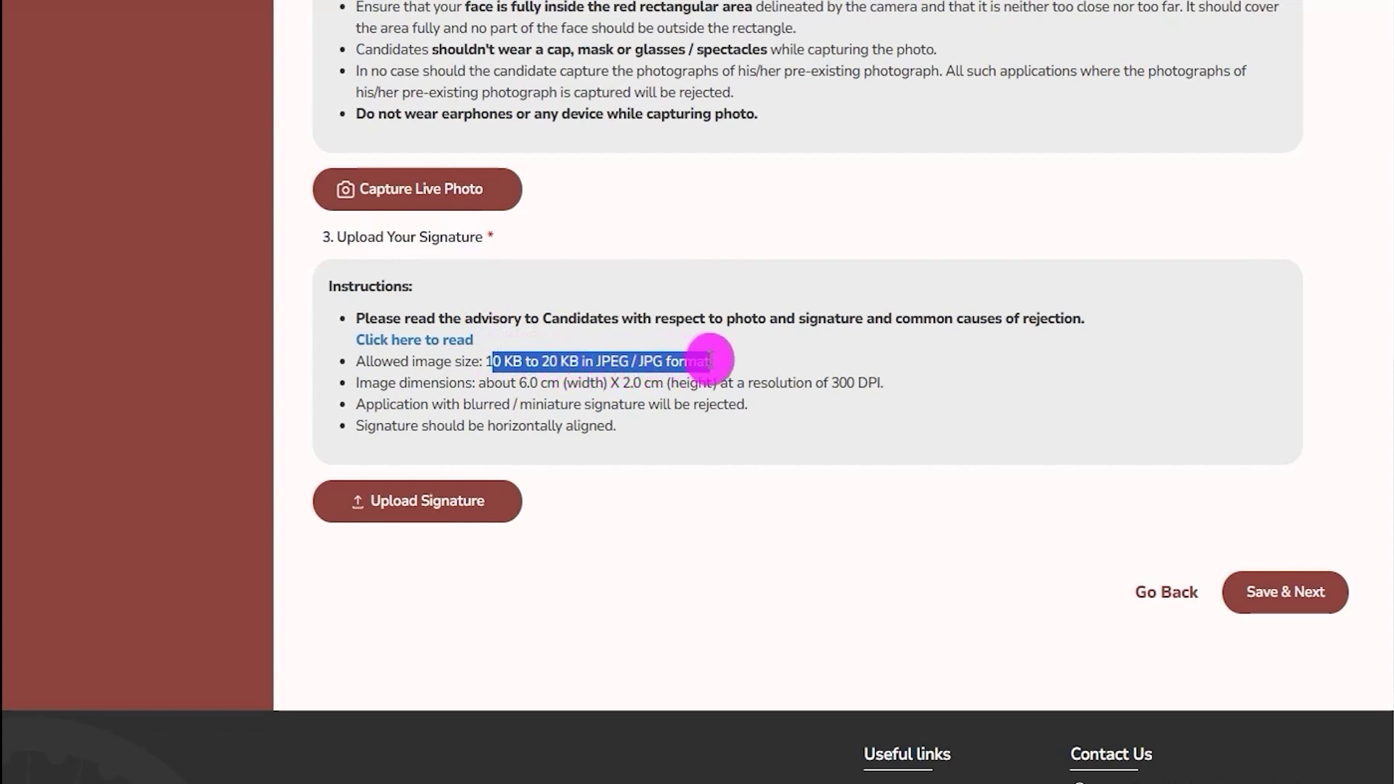
drag(520, 382, 878, 382)
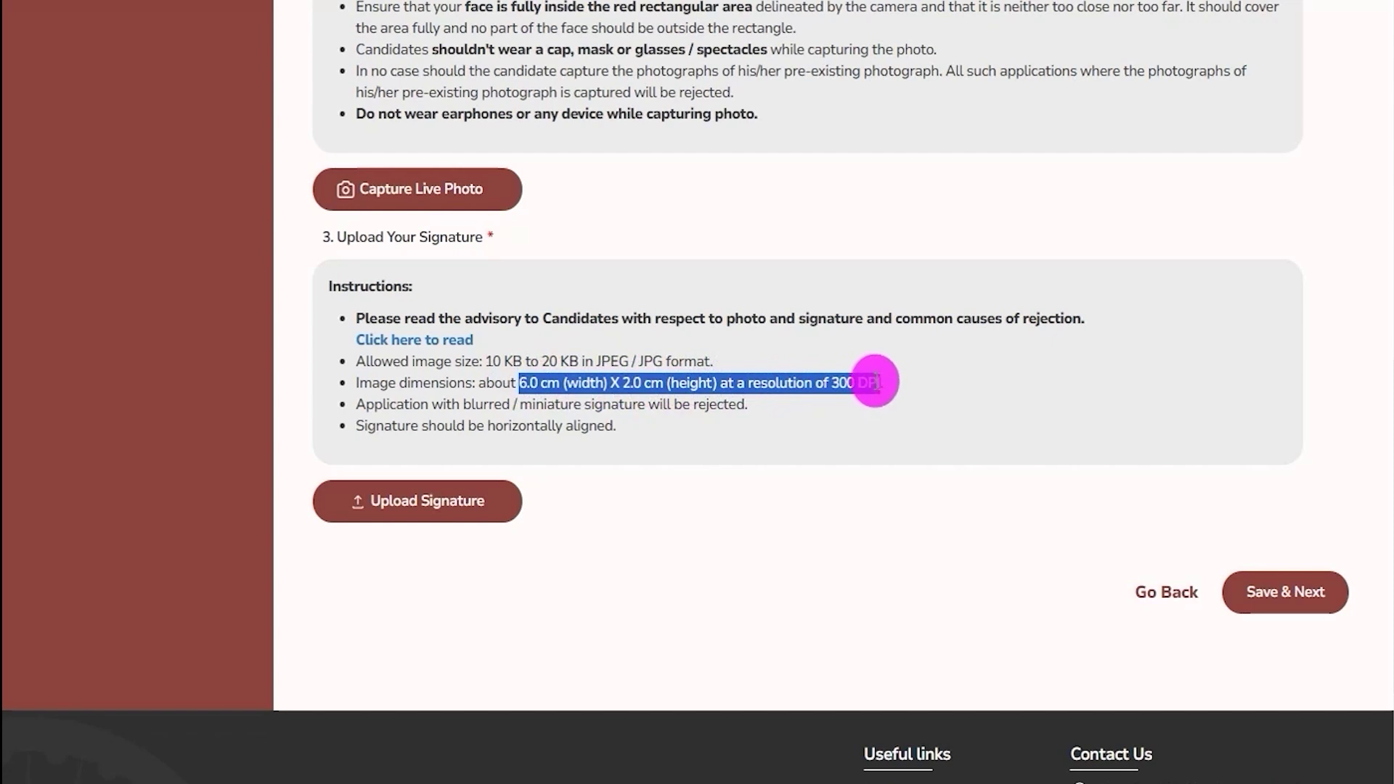
click(492, 339)
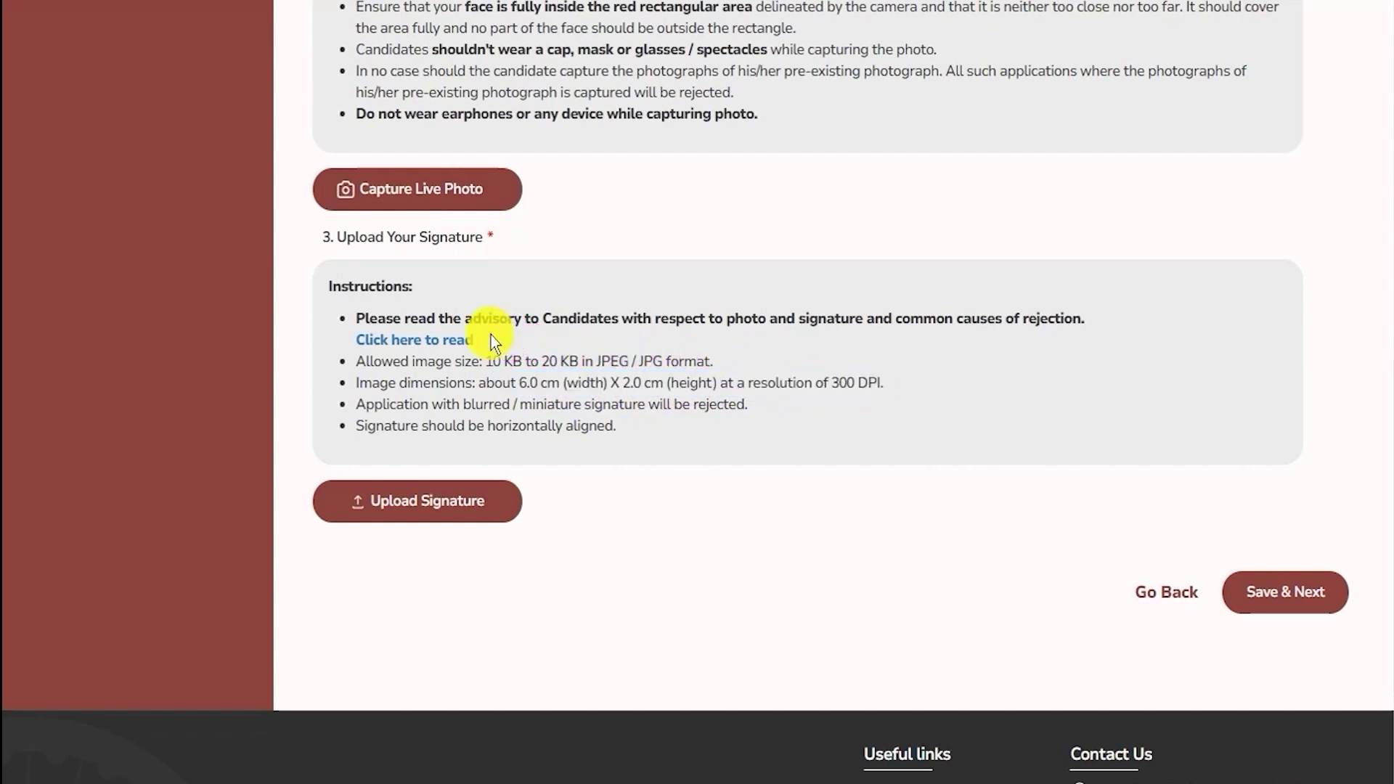
drag(492, 341, 352, 342)
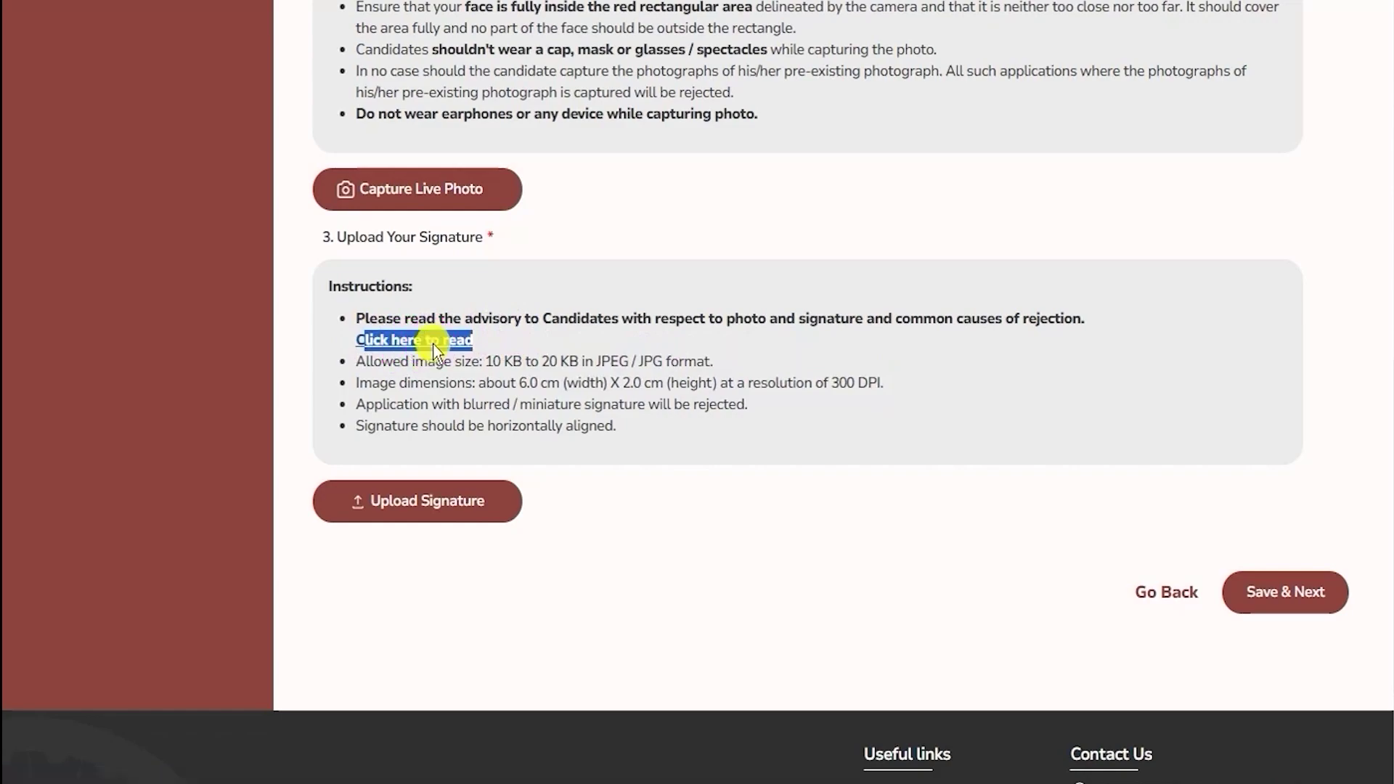
click(434, 349)
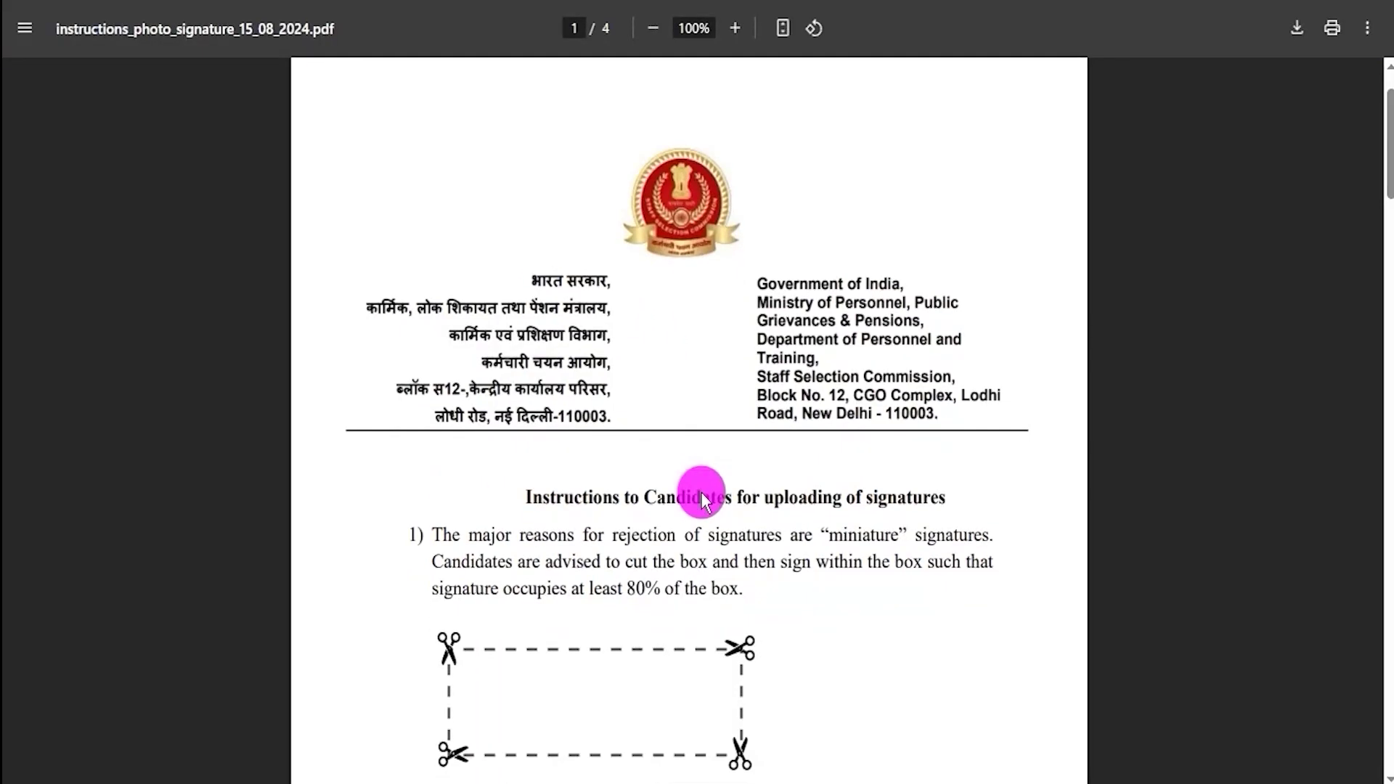
Read the signature upload instructions on page 1 of the advisory and go to the signature samples on page 2.
scroll(701, 499, down, 2)
scroll(702, 499, down, 1)
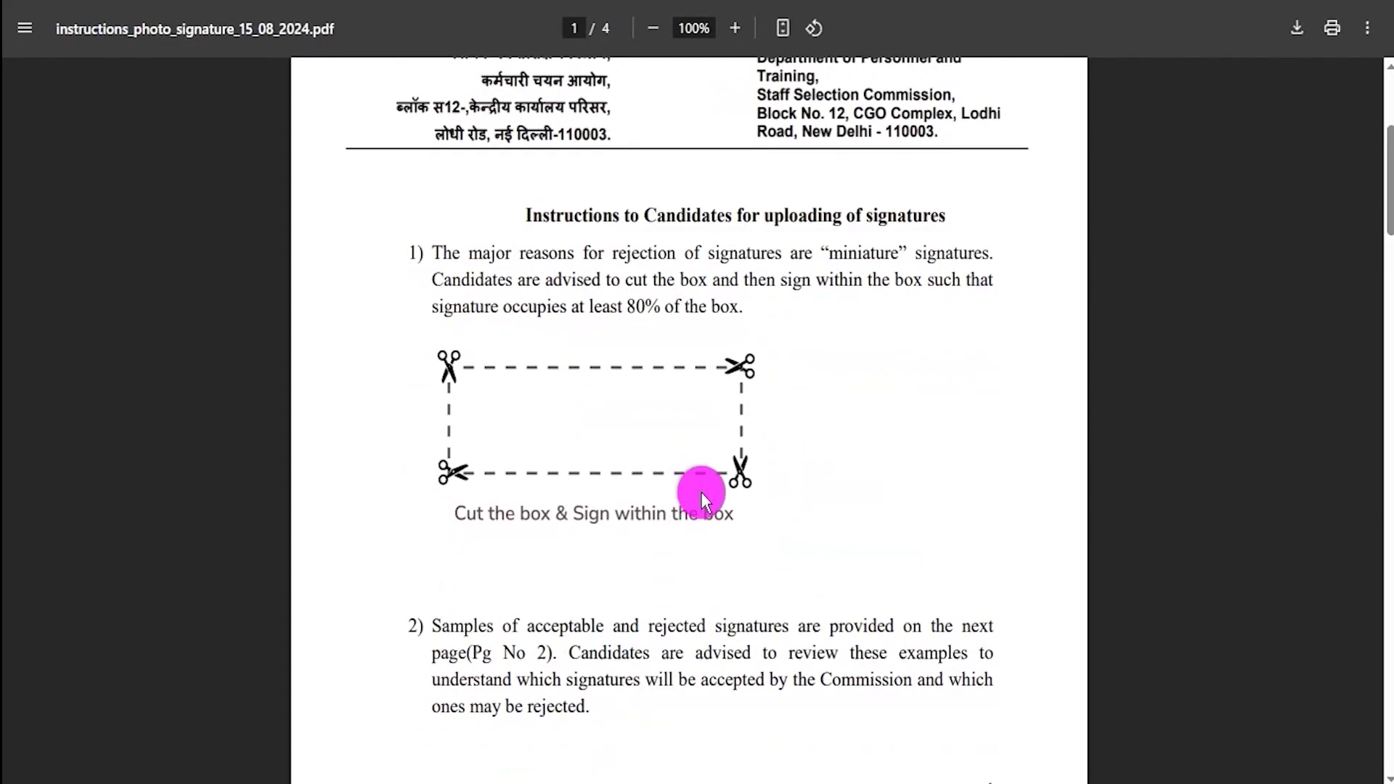
scroll(702, 500, down, 1)
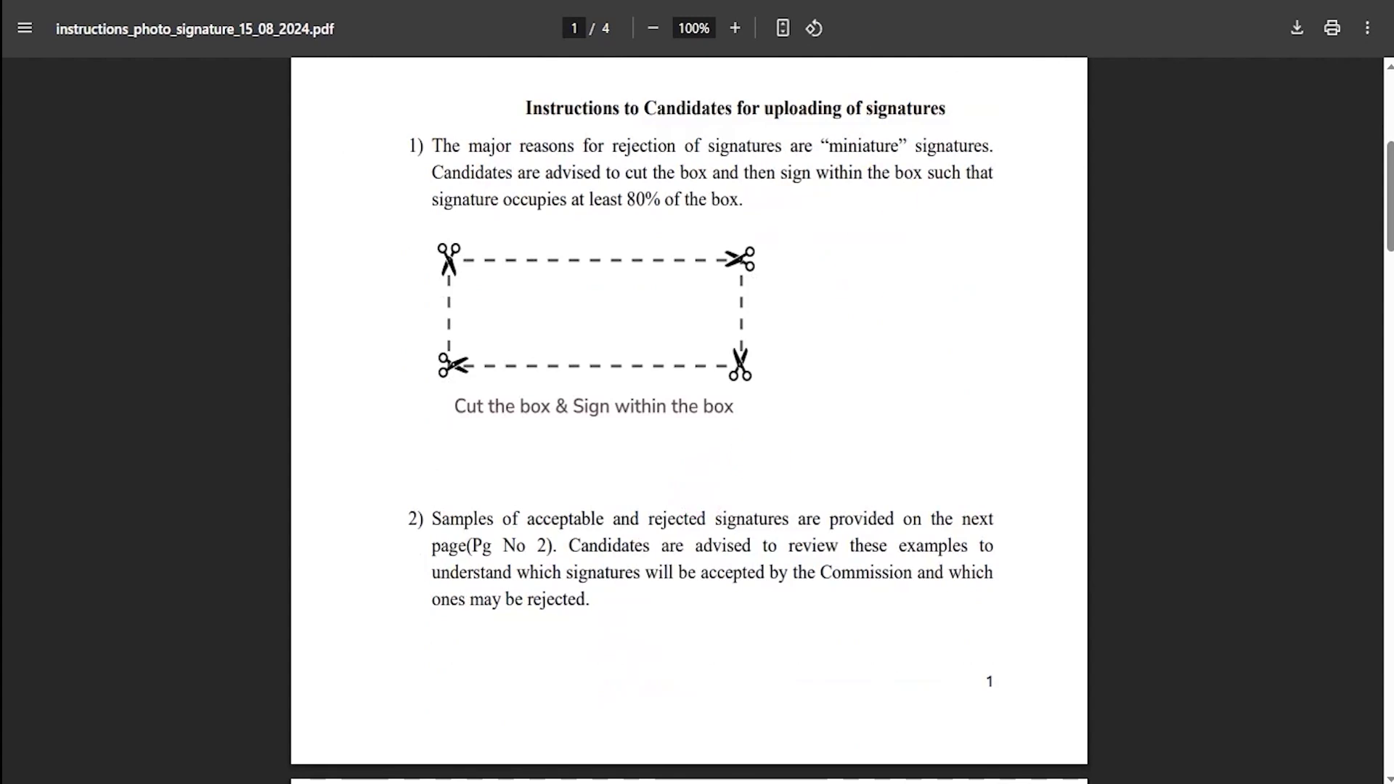
drag(684, 316, 755, 289)
scroll(713, 475, down, 5)
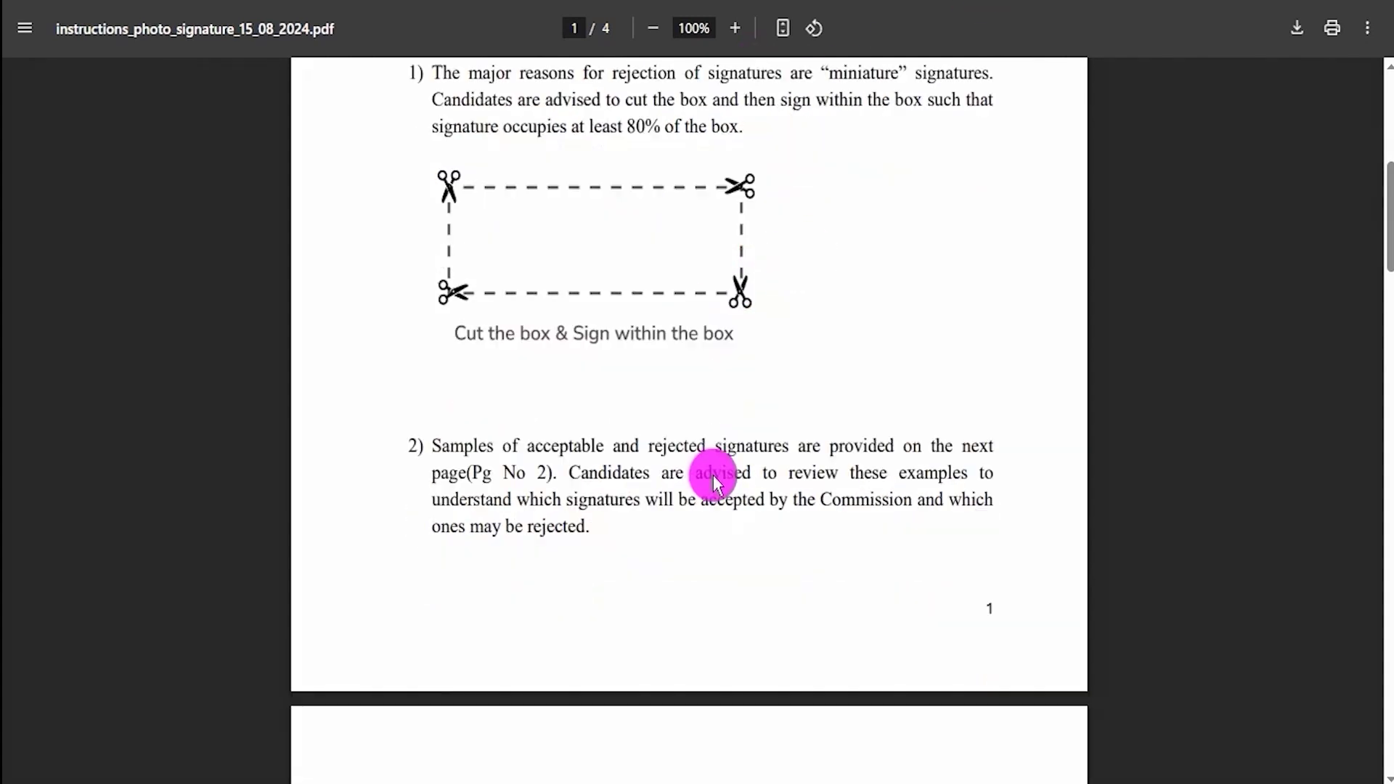
scroll(713, 475, down, 2)
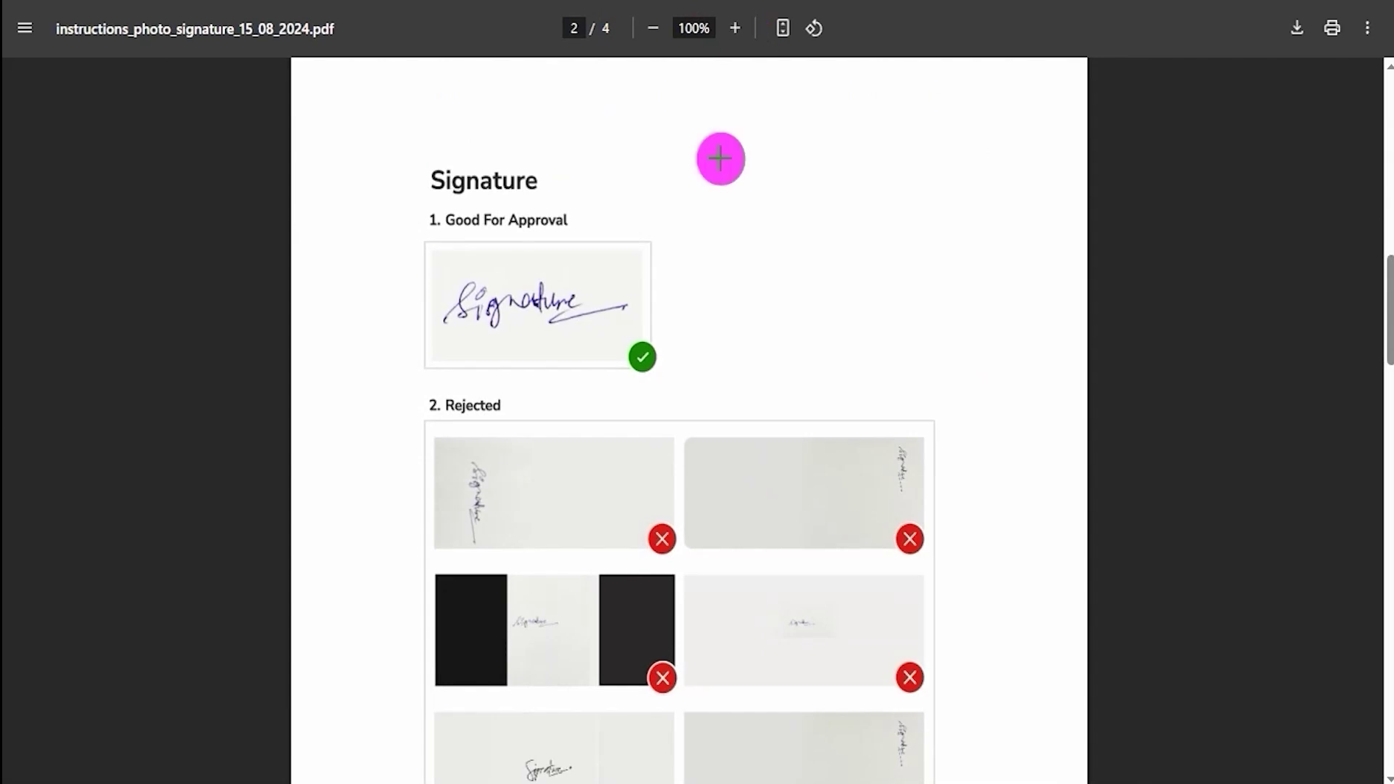
Tick the signature sample that is good for approval and cross out the rejected samples on page 2 of the advisory.
drag(616, 282, 715, 229)
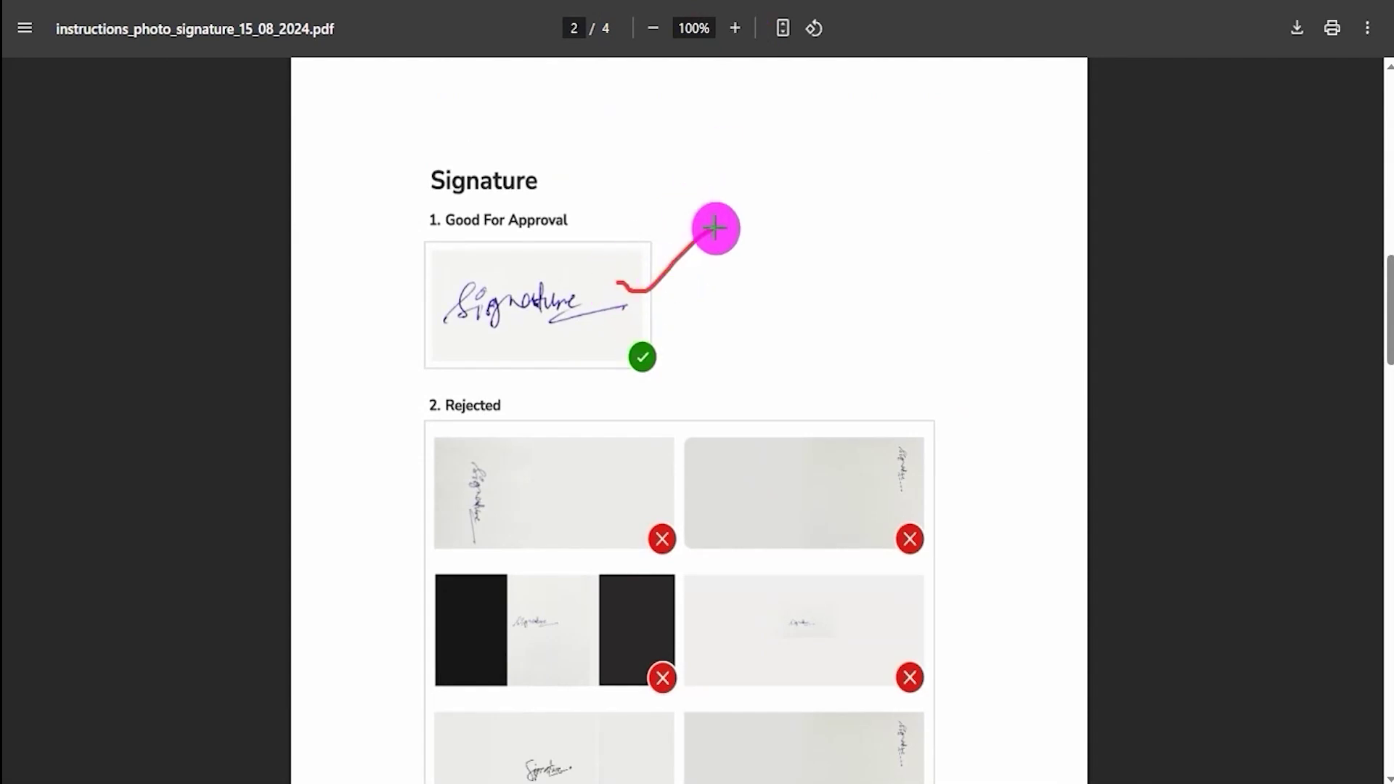
drag(520, 472, 587, 491)
drag(585, 462, 534, 501)
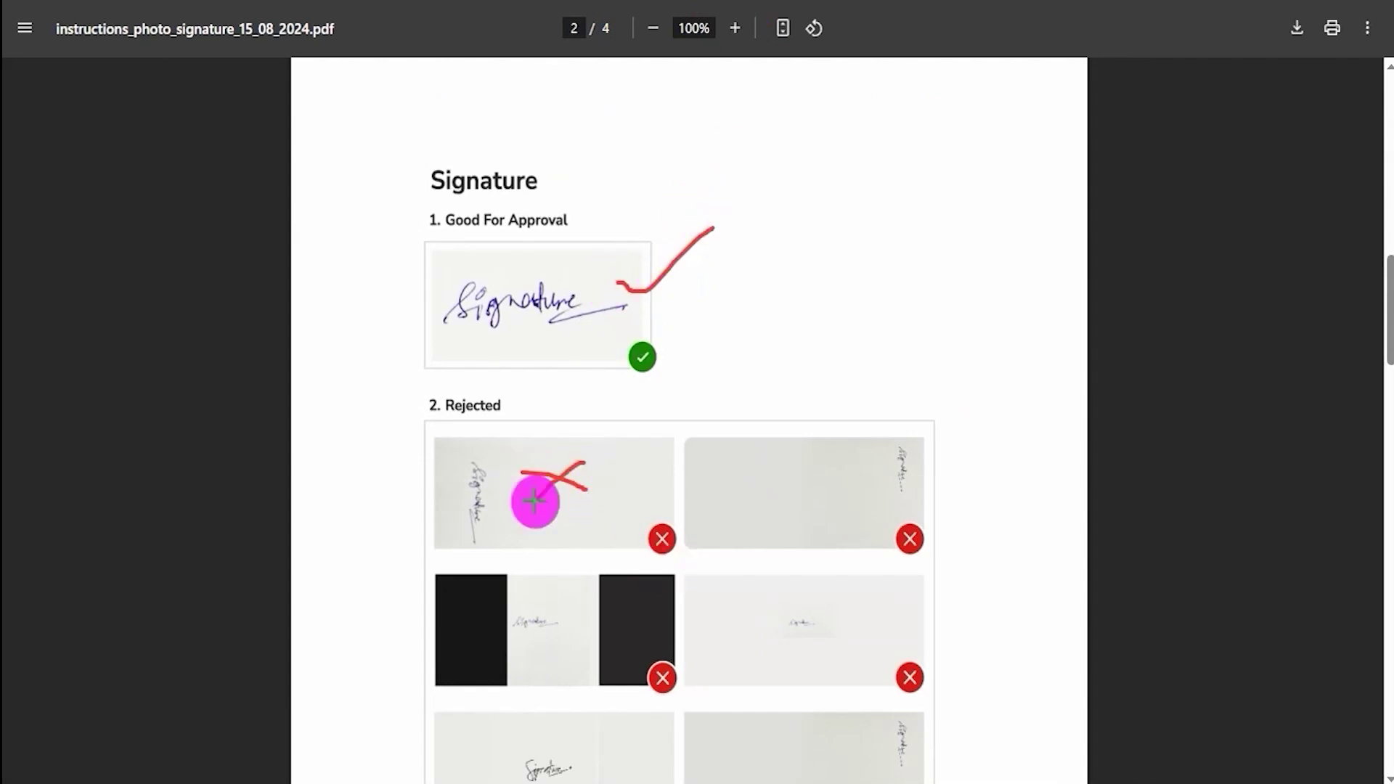
drag(805, 489, 851, 510)
drag(843, 477, 818, 505)
drag(525, 613, 564, 629)
drag(559, 603, 535, 633)
drag(771, 609, 826, 644)
drag(821, 616, 783, 640)
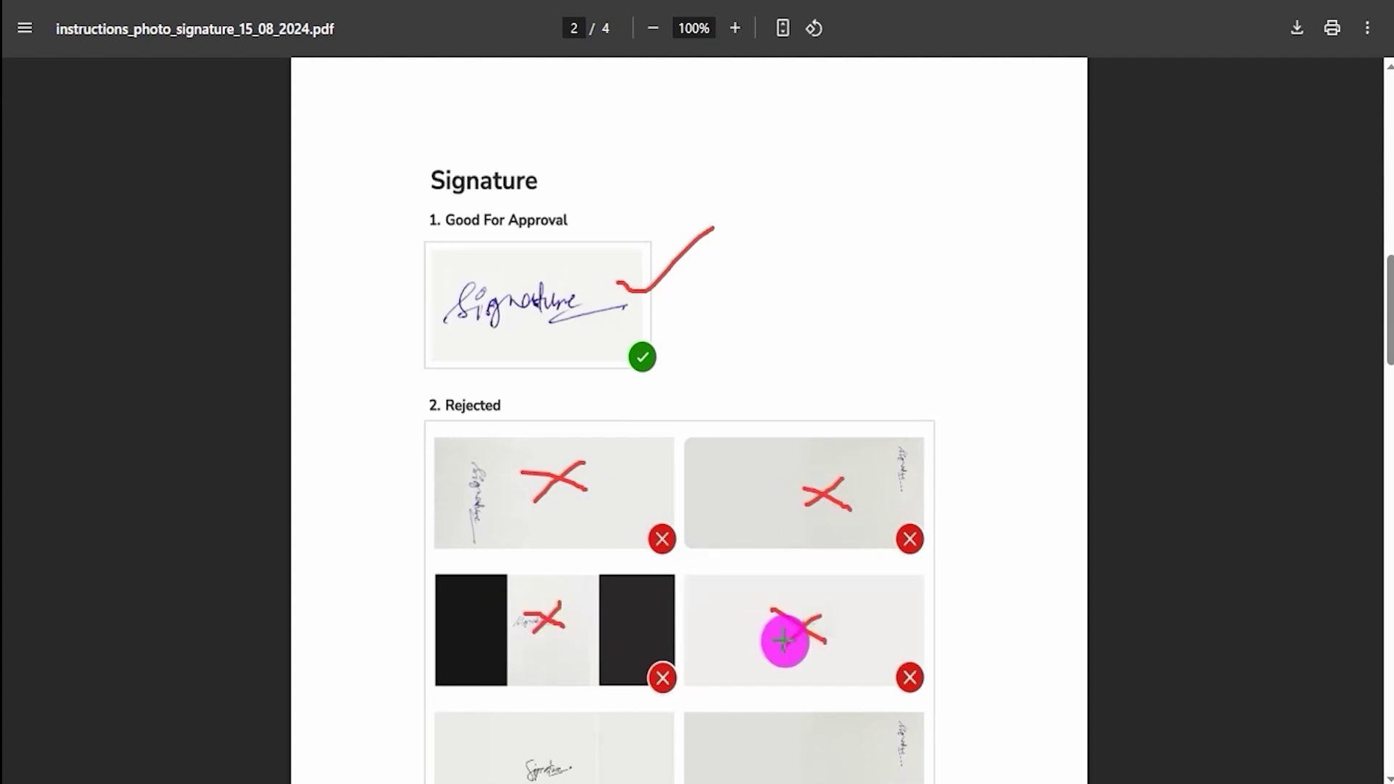
mouse_move(753, 737)
mouse_down()
mouse_move(803, 753)
mouse_move(755, 757)
mouse_up()
mouse_move(636, 743)
mouse_down()
mouse_move(583, 767)
mouse_move(614, 761)
mouse_up()
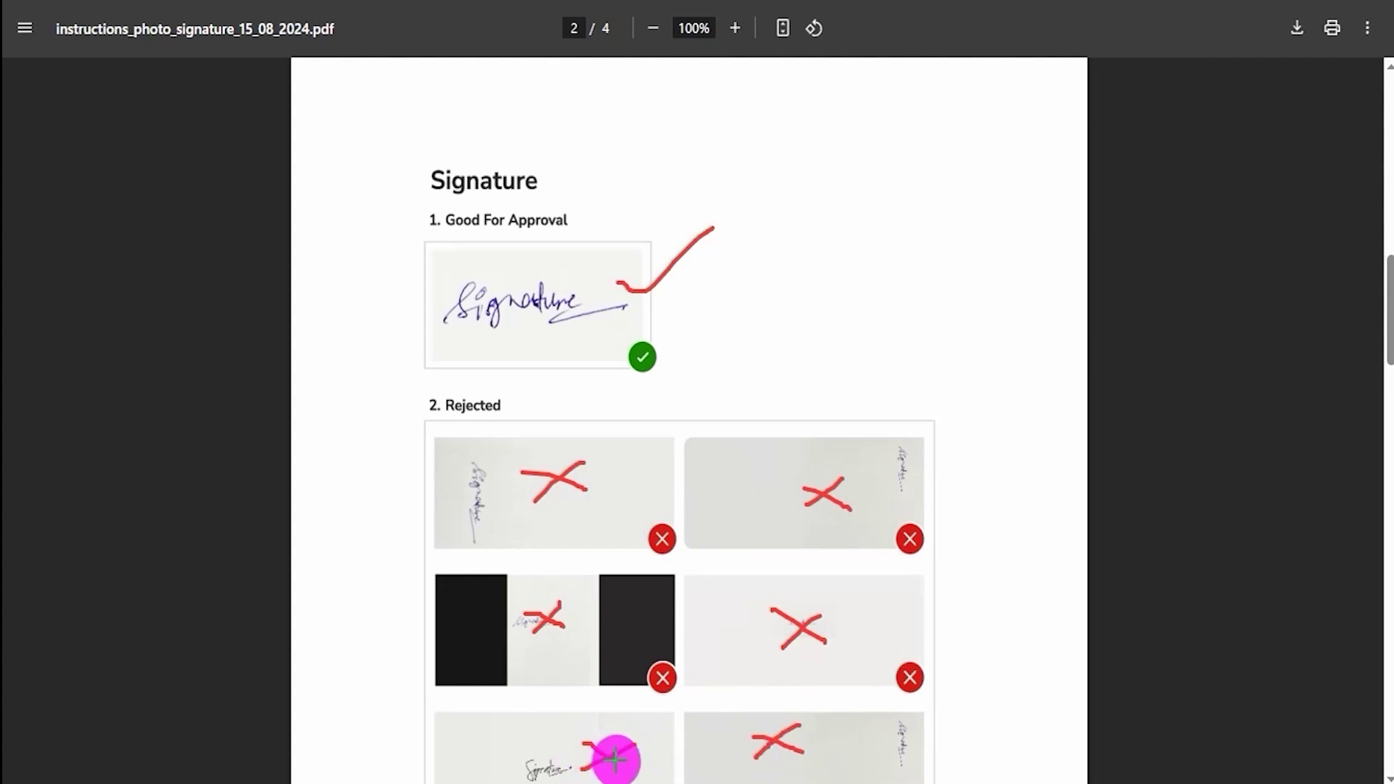
drag(595, 271, 666, 203)
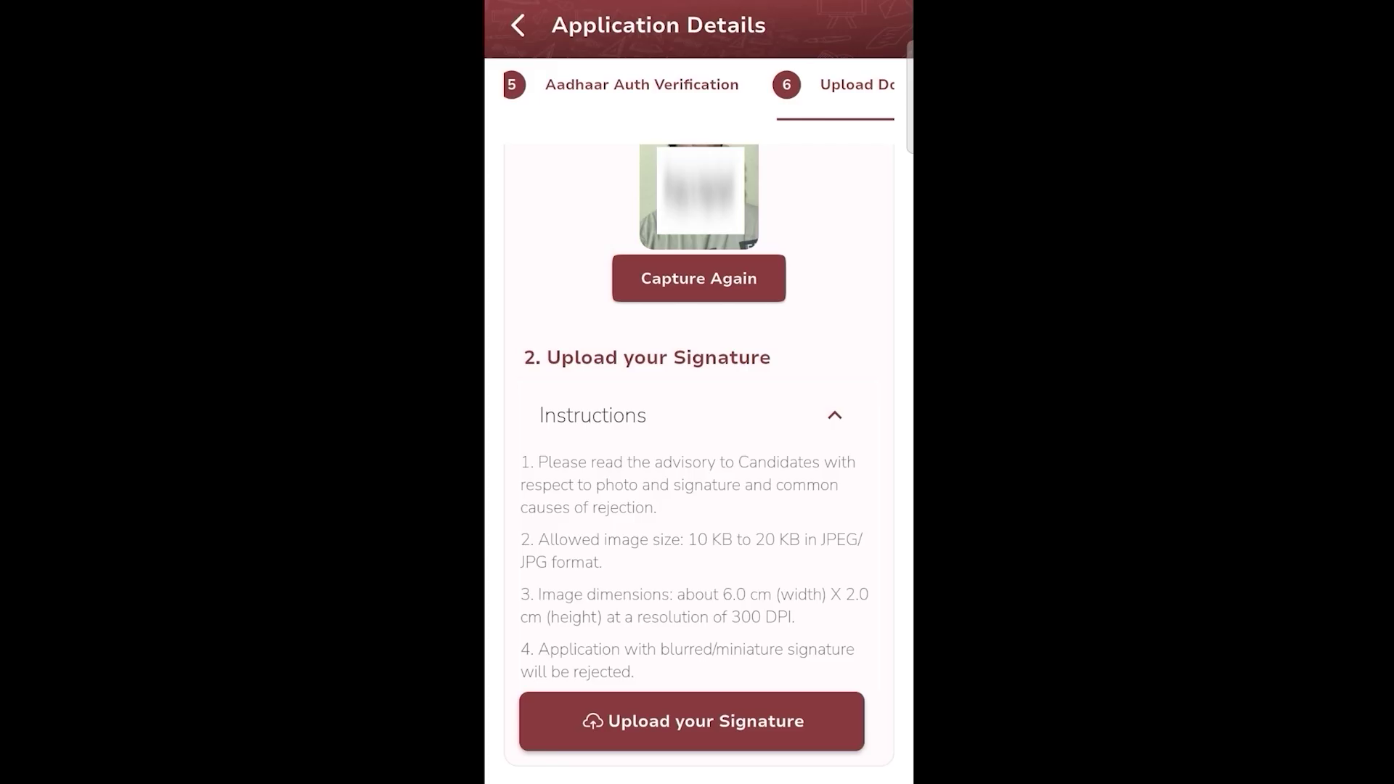
Mark the signature upload option in the mySSC app, and save the web form's preview to proceed to the Declaration.
mouse_move(832, 678)
mouse_down()
mouse_move(755, 686)
mouse_move(657, 776)
mouse_move(849, 715)
mouse_up()
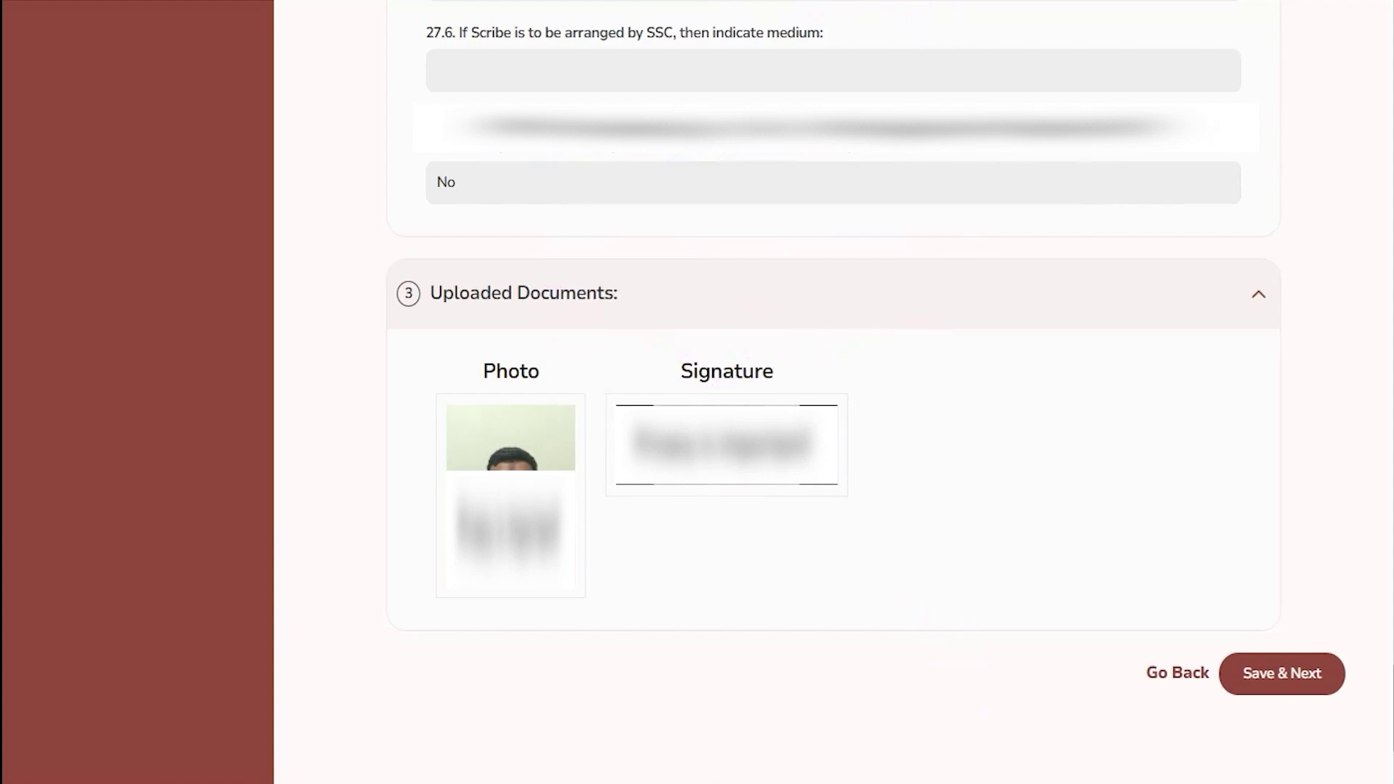
drag(1333, 416, 1289, 657)
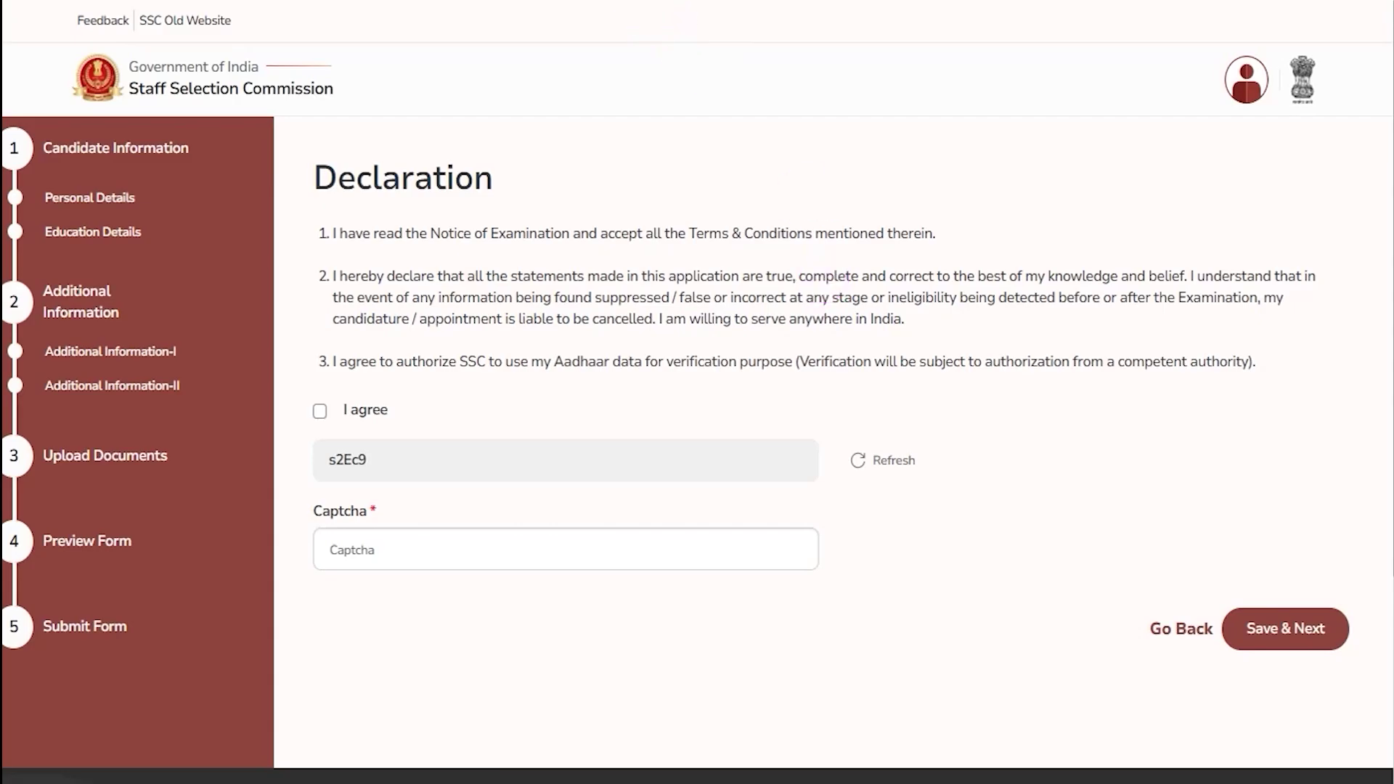
Agree to the Declaration, mark the captcha code and its entry field, and submit the application, ticking the submission message.
drag(517, 173, 555, 142)
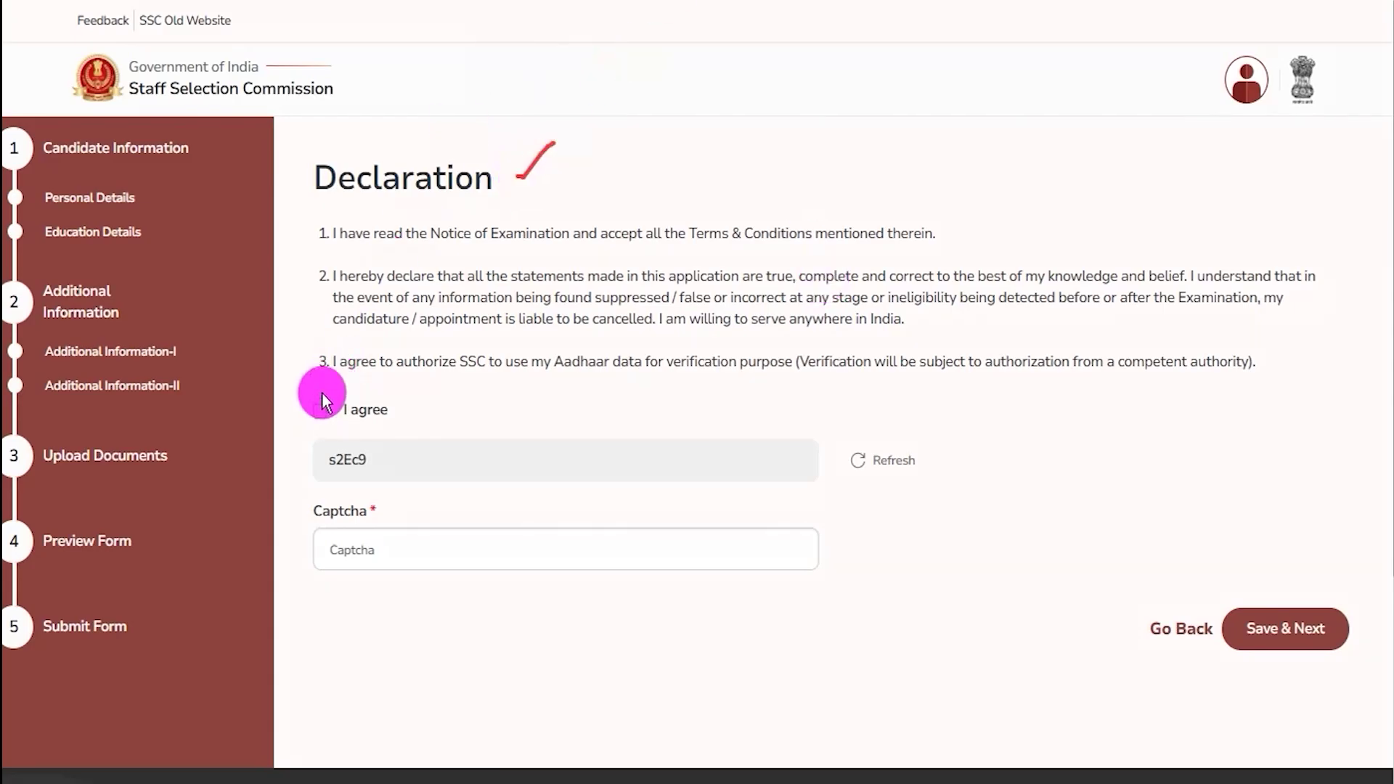
drag(517, 175, 556, 142)
drag(416, 467, 483, 421)
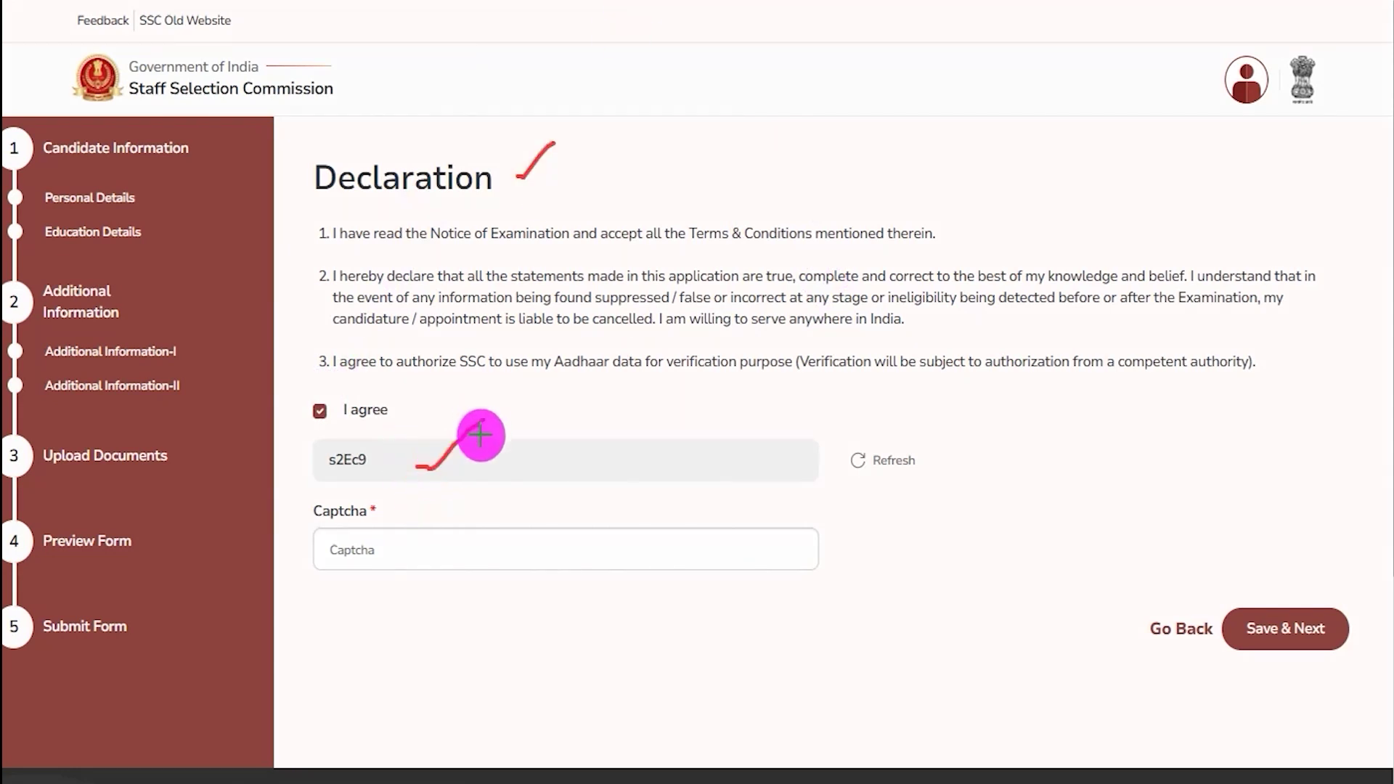
drag(479, 555, 562, 498)
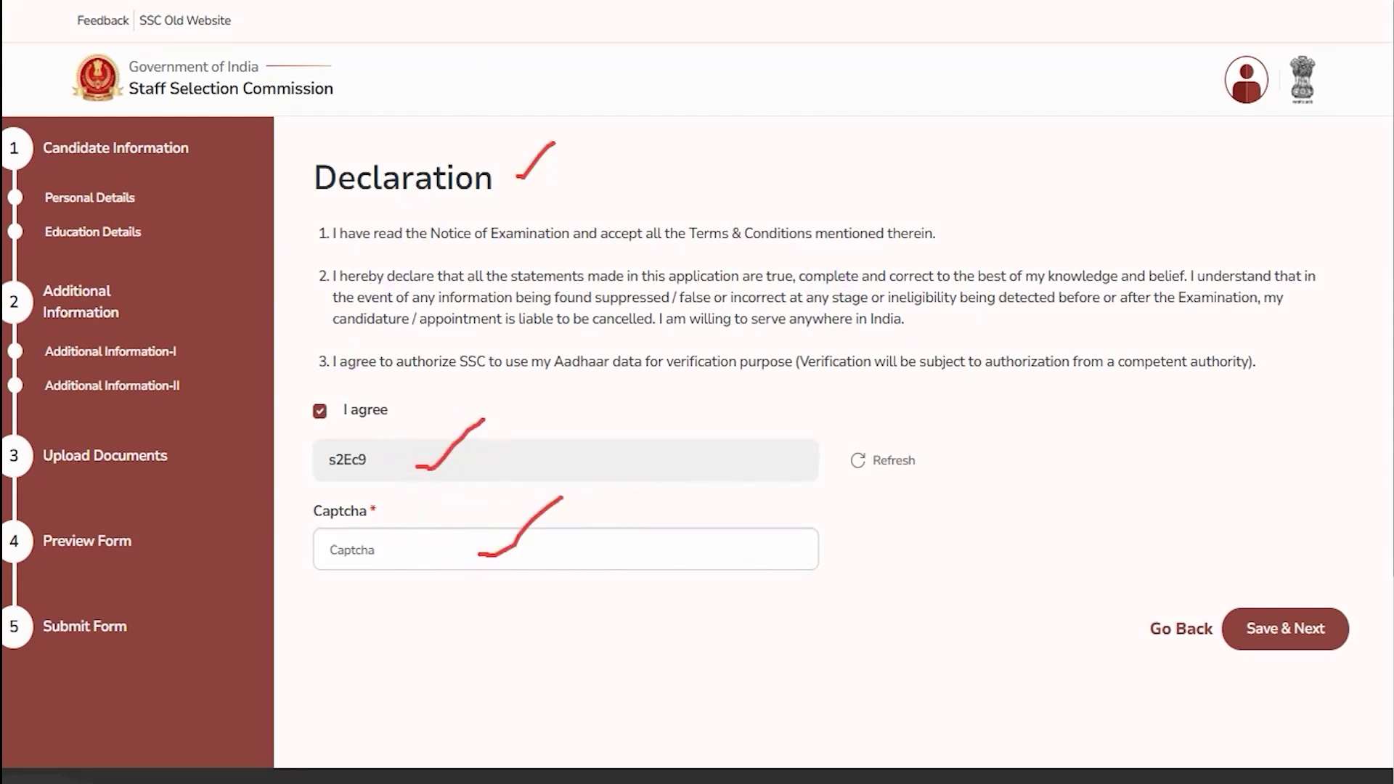
drag(1307, 414, 1307, 563)
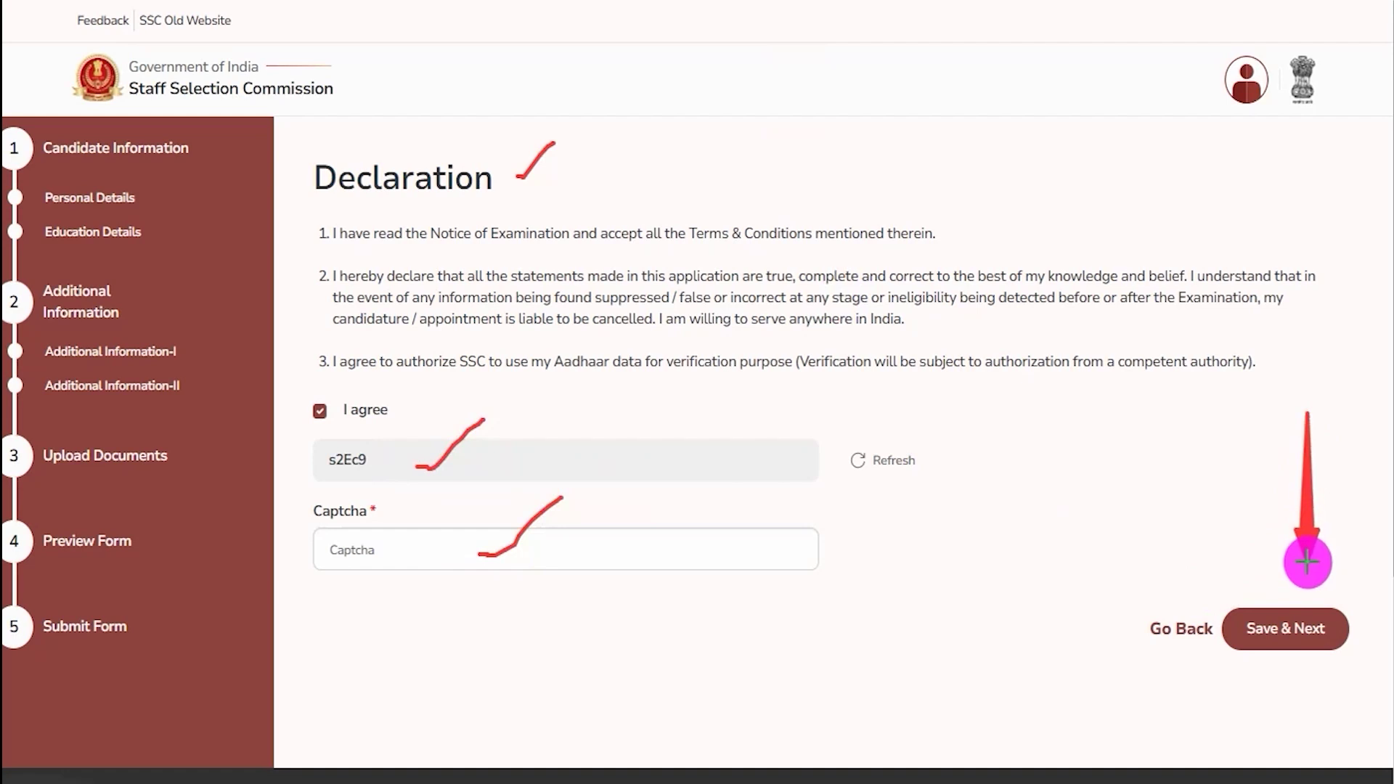
click(1300, 625)
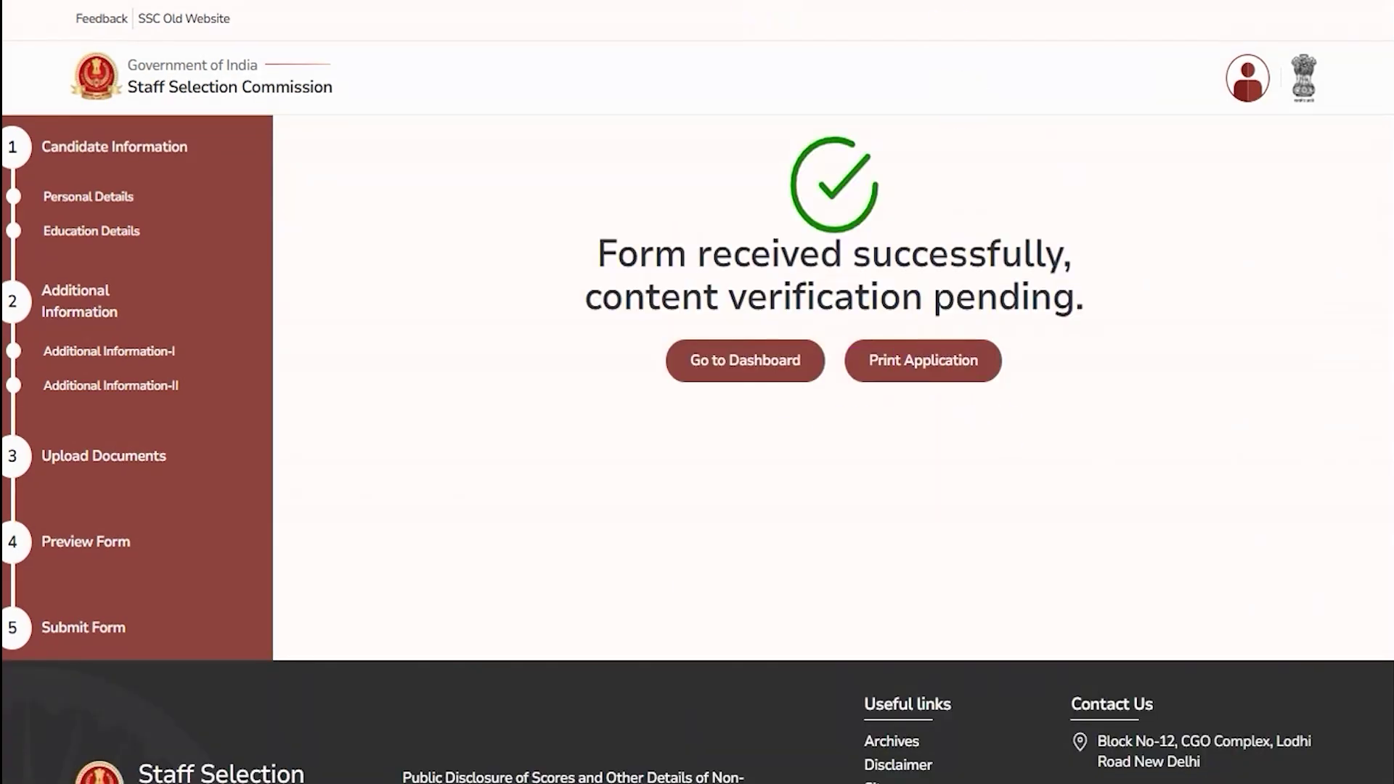
drag(1098, 245, 1180, 176)
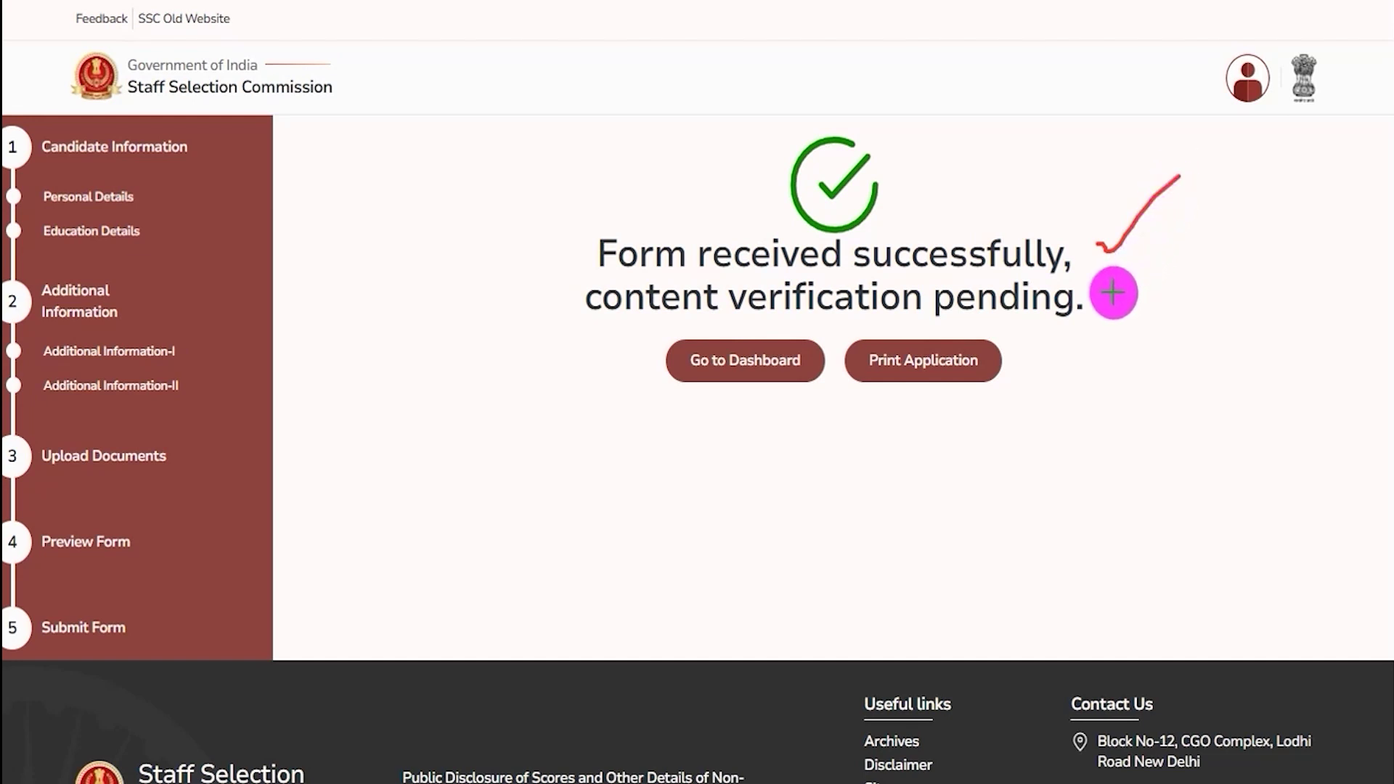
Tick the content verification line and draw arrows pointing to the Print Application and Go to Dashboard options.
drag(1111, 302, 1180, 255)
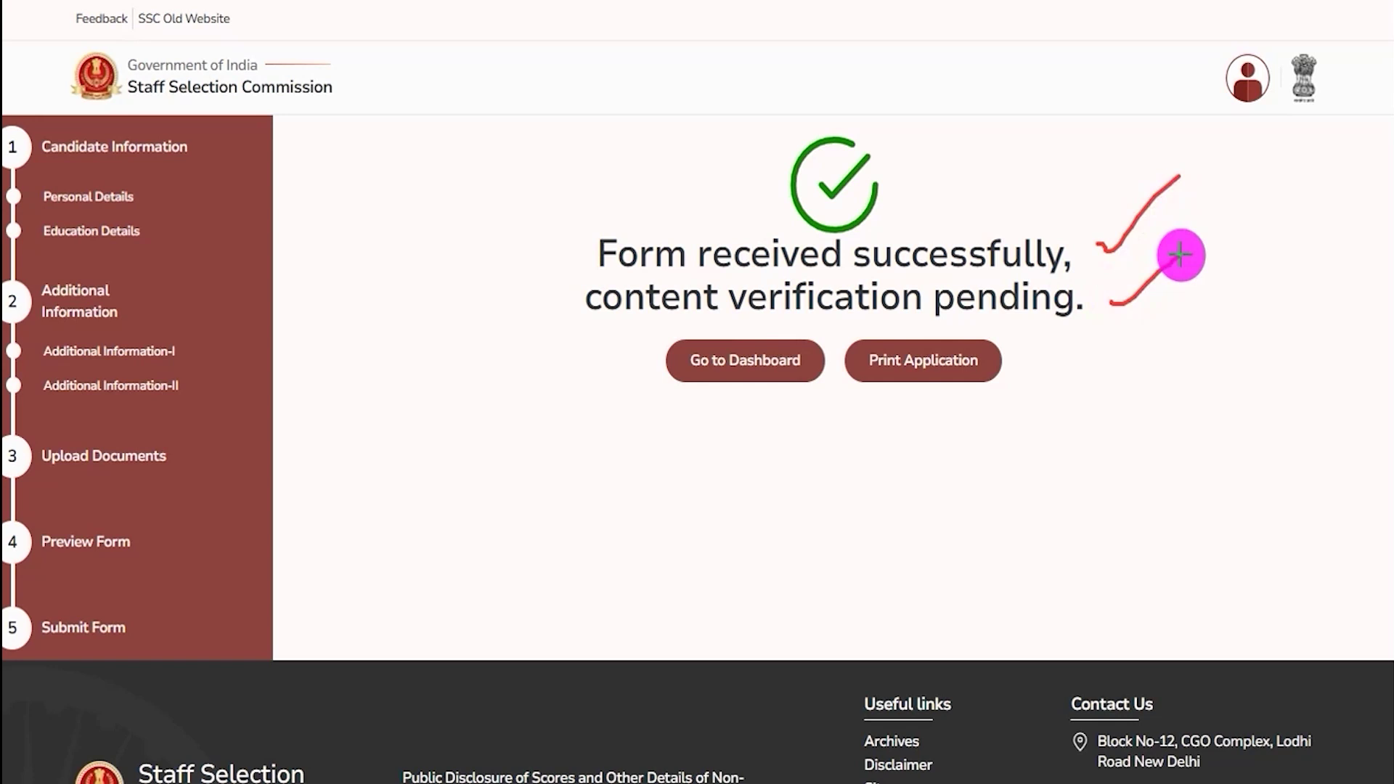
drag(1256, 338, 1015, 358)
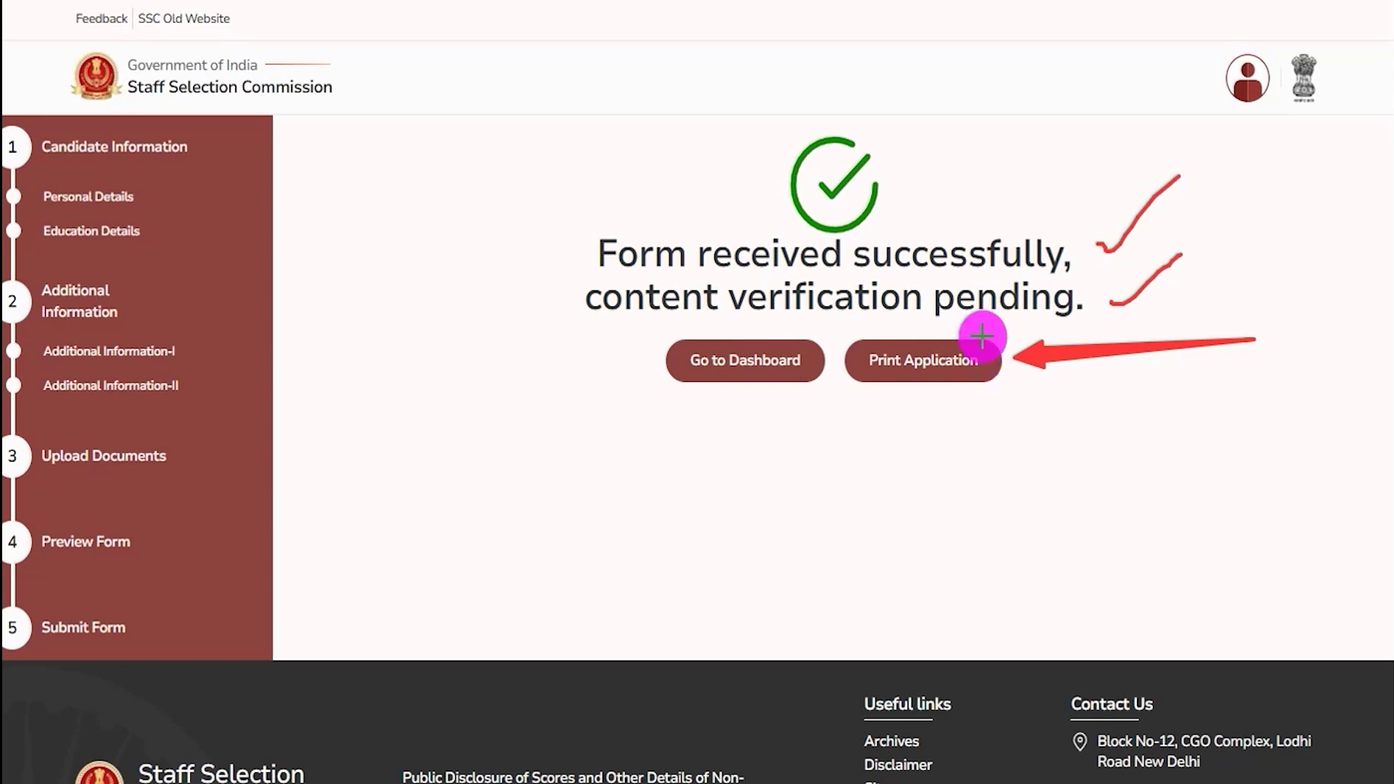
mouse_move(341, 339)
mouse_down()
mouse_move(565, 371)
mouse_move(650, 356)
mouse_up()
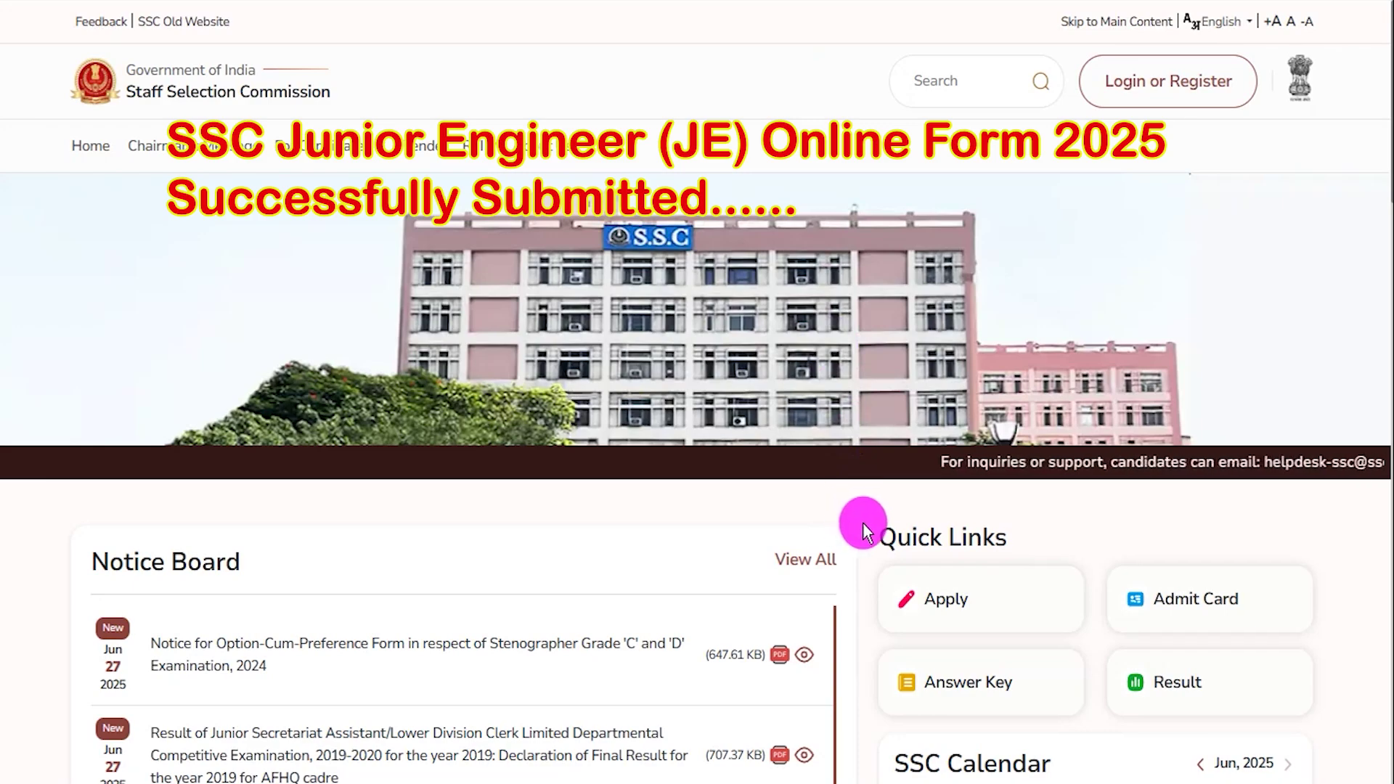
scroll(863, 522, down, 5)
scroll(862, 523, down, 11)
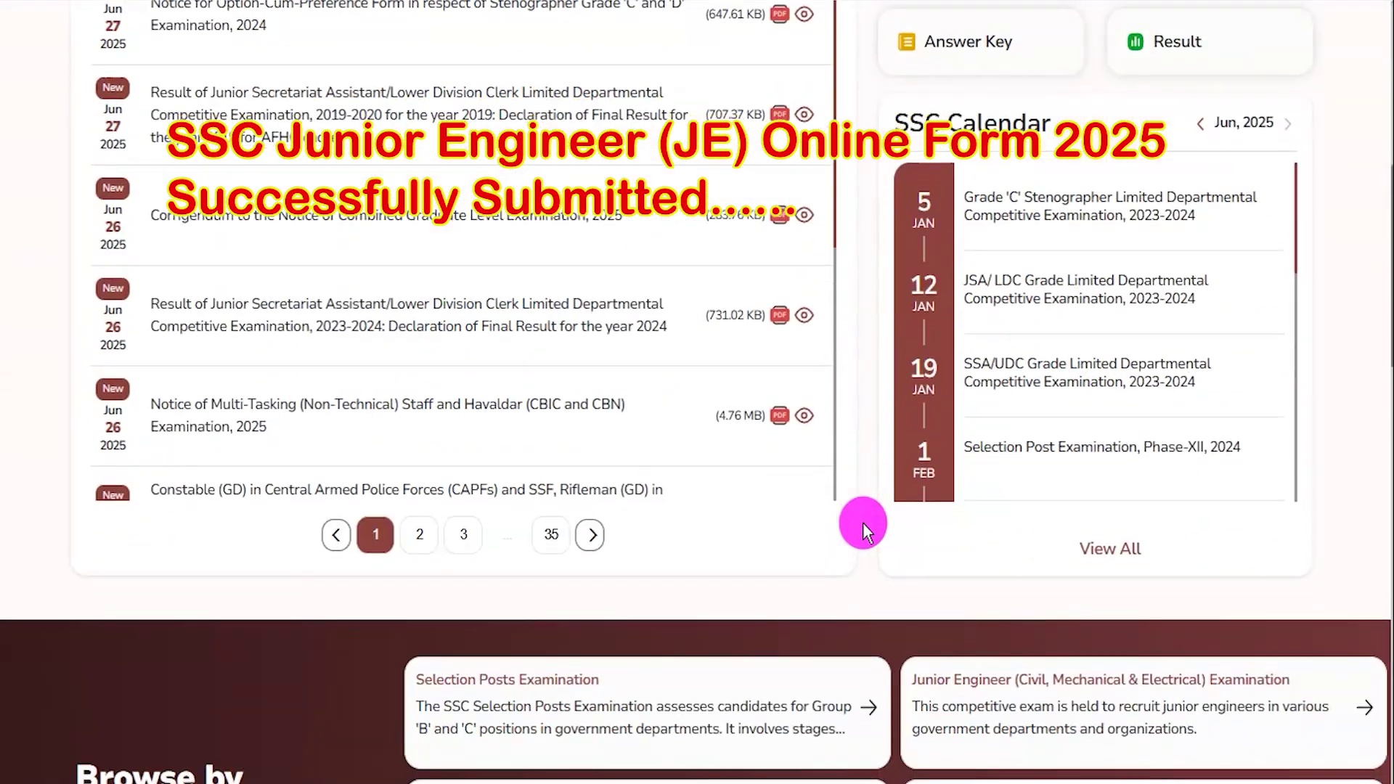
scroll(887, 453, up, 15)
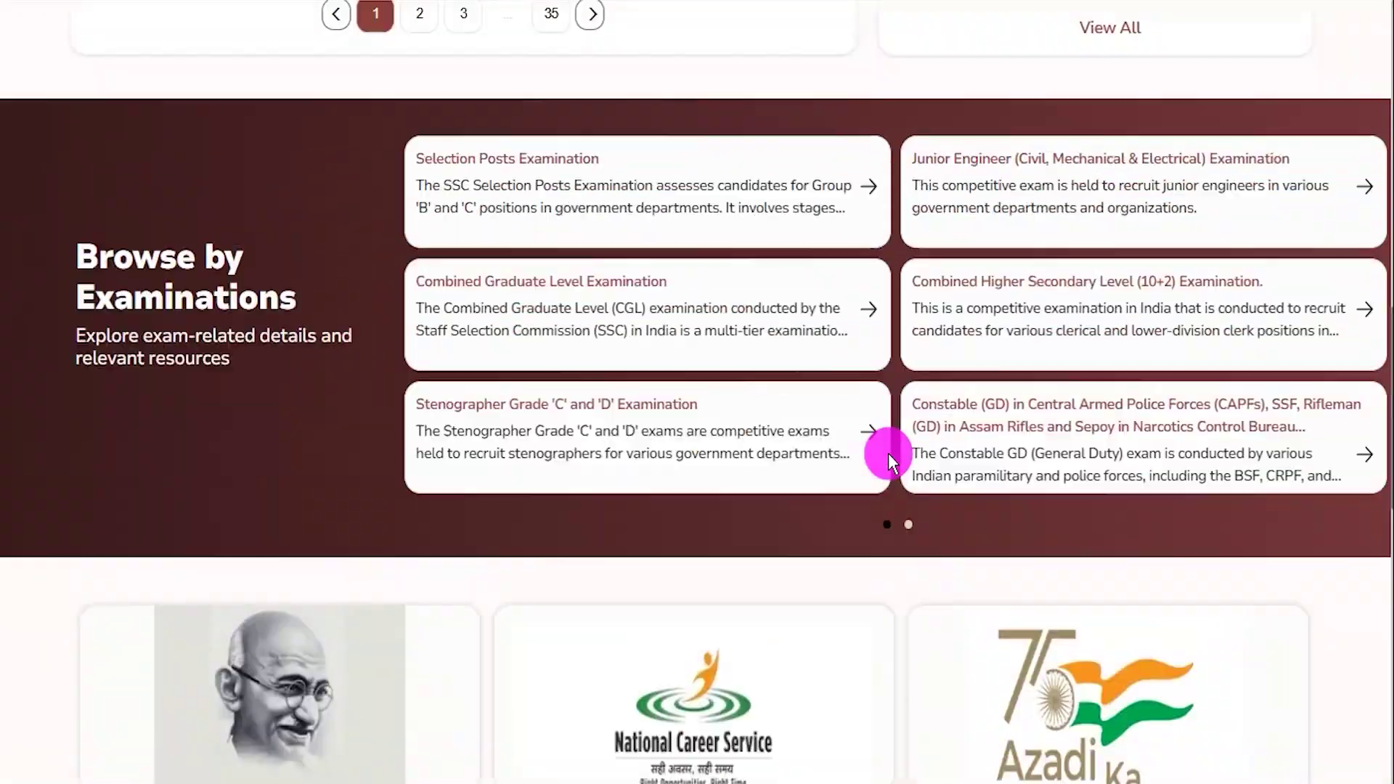
scroll(888, 453, up, 2)
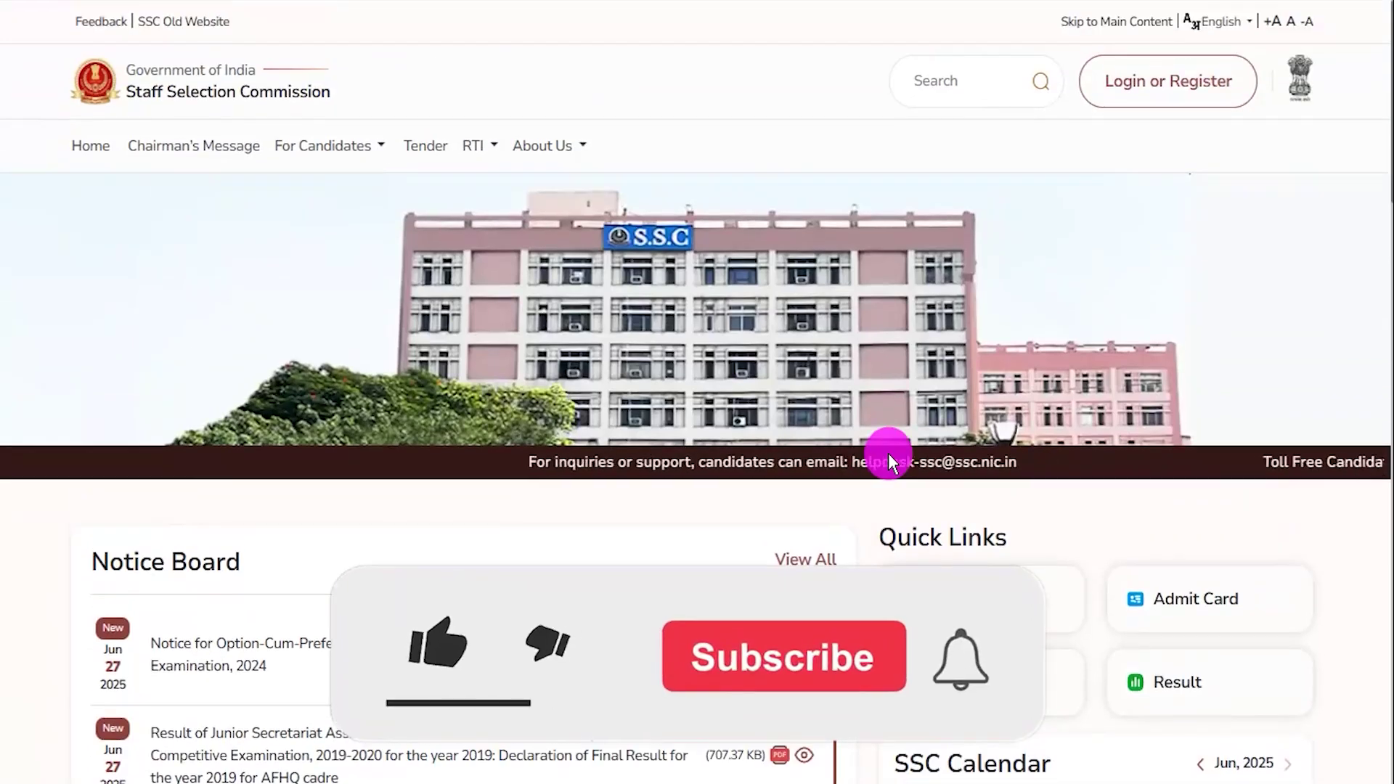
scroll(688, 258, down, 8)
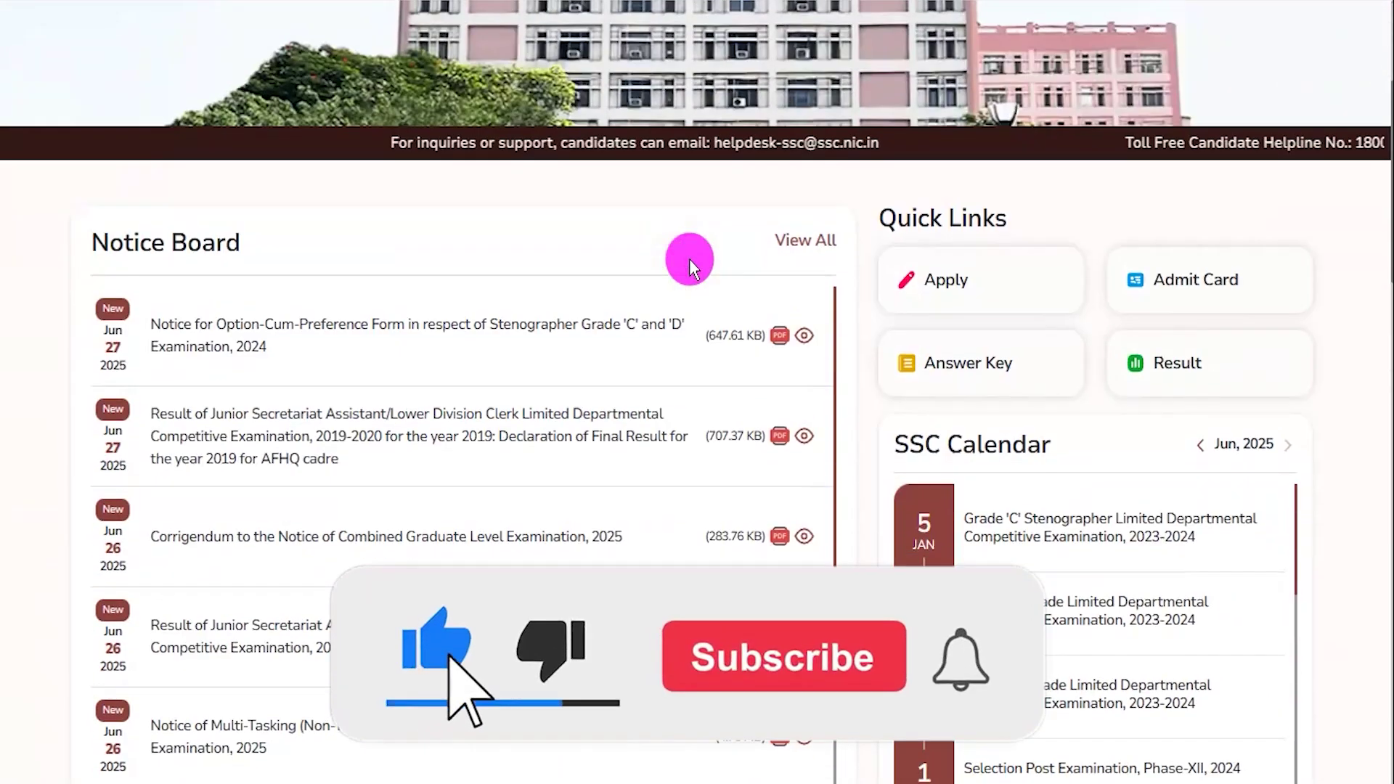
scroll(690, 259, up, 7)
scroll(690, 258, up, 2)
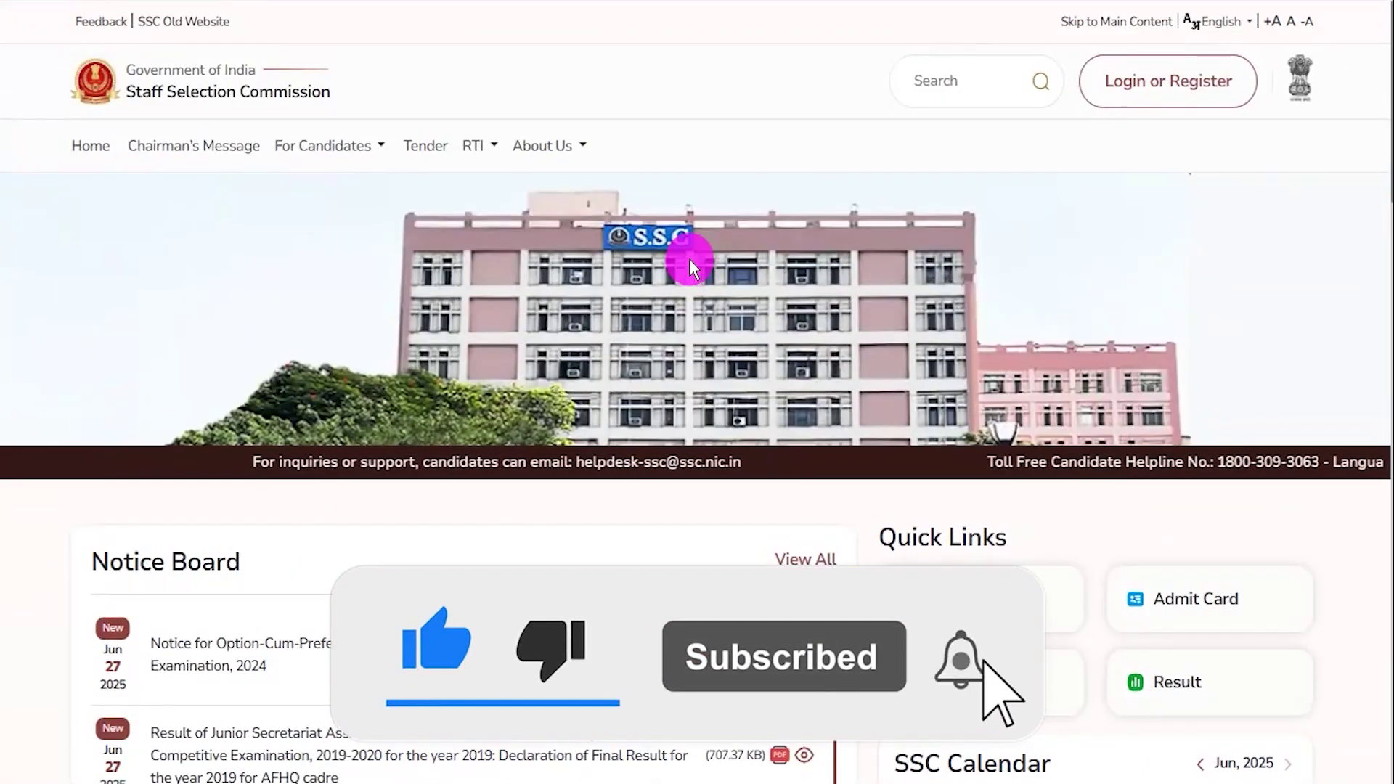